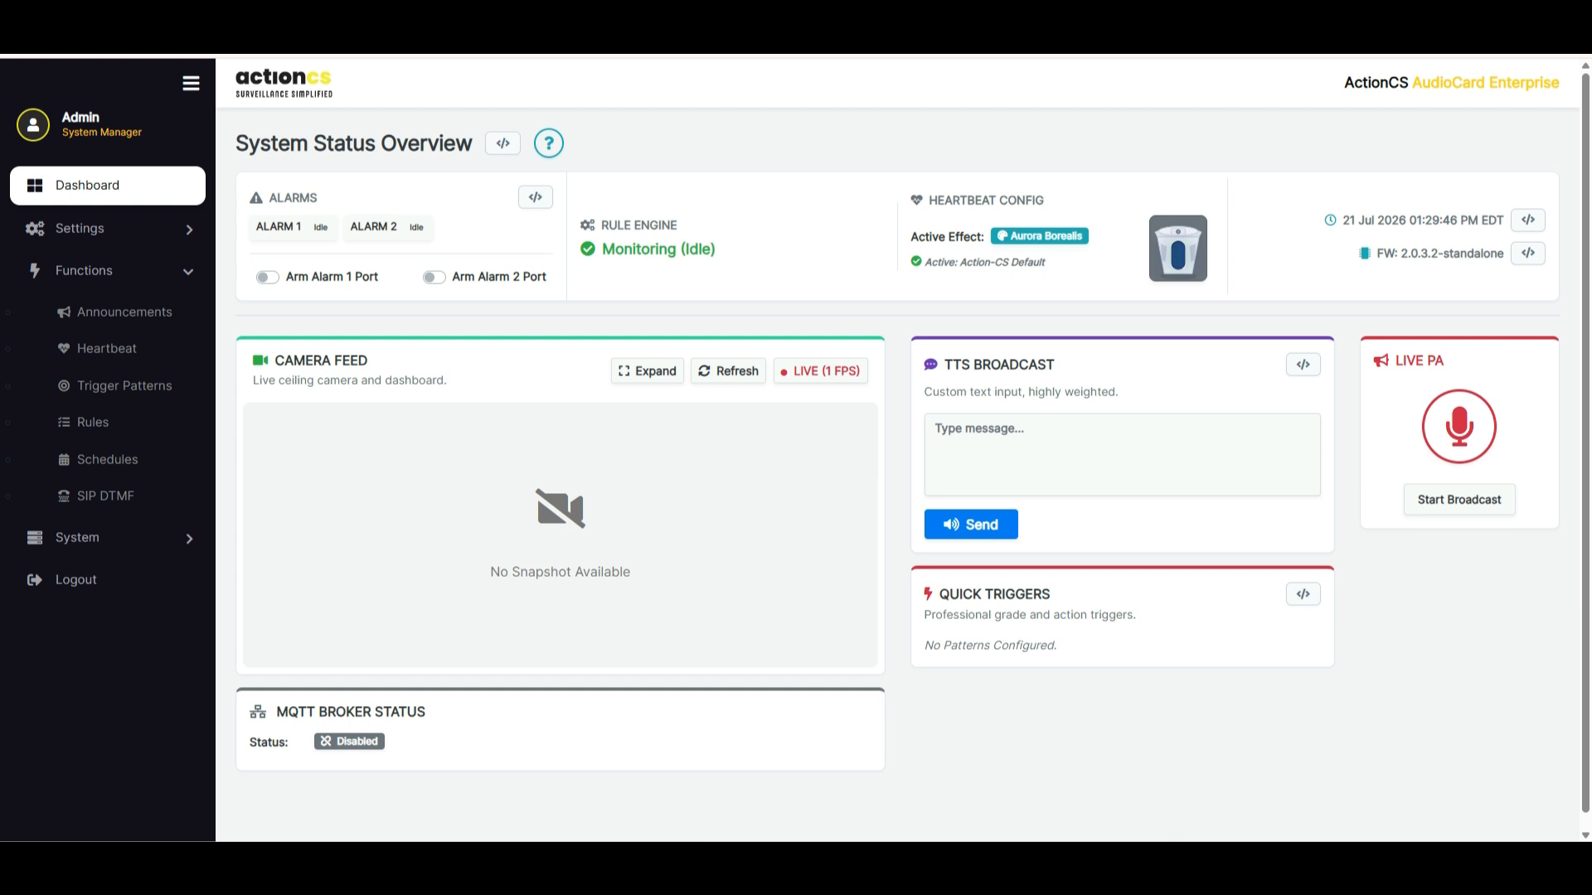
Examine the dashboard's rule engine, heartbeat, time and firmware status, and view the camera feed in its expanded window
drag(717, 250, 598, 224)
drag(1047, 202, 1045, 262)
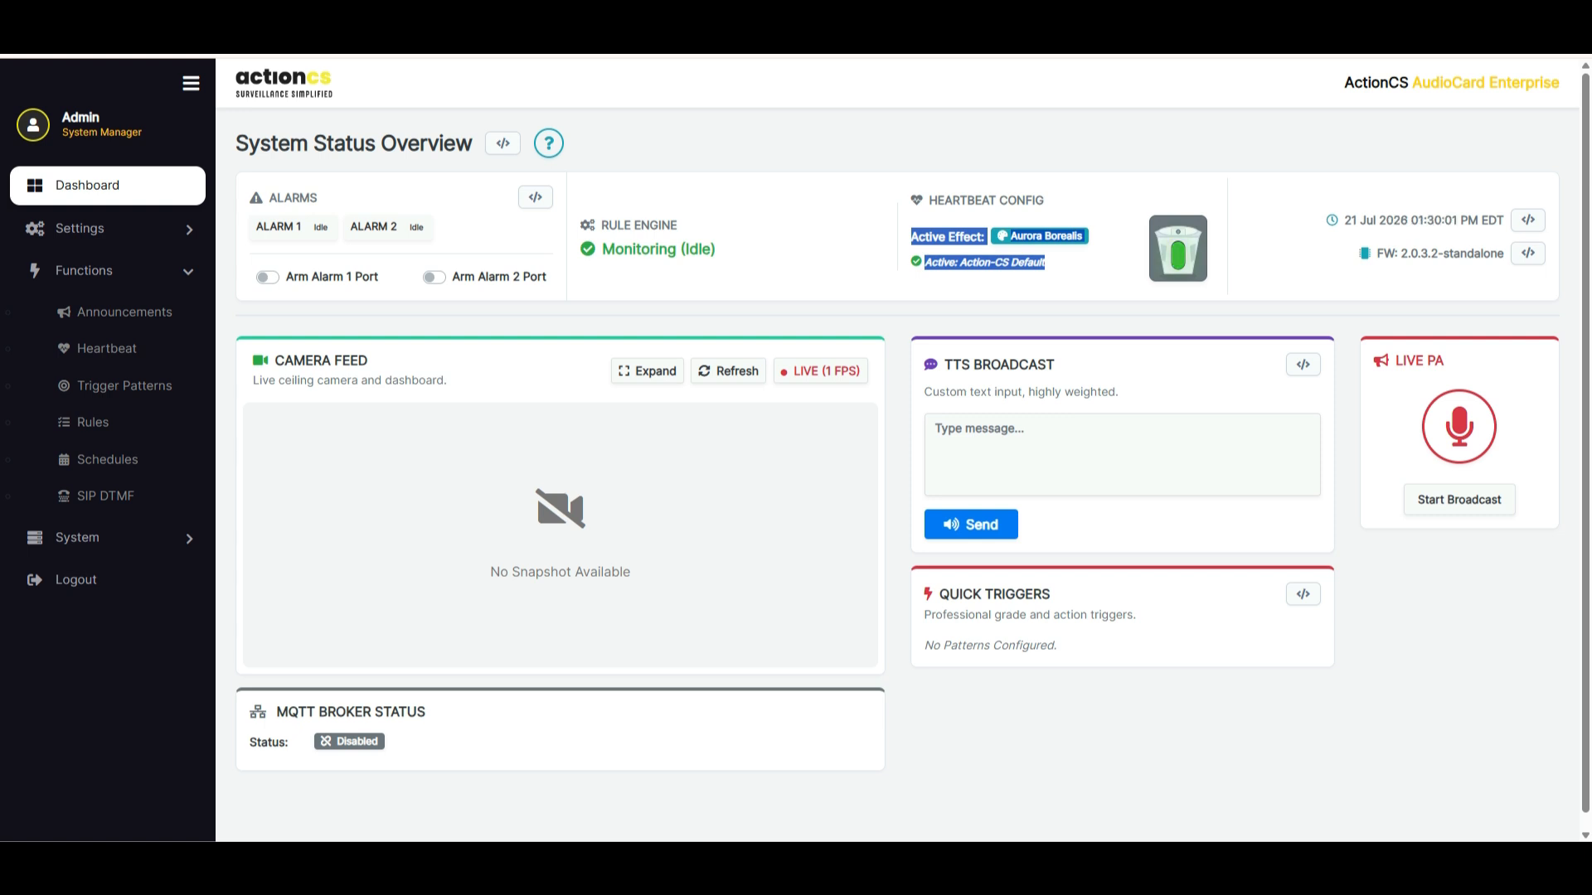
drag(1341, 221, 1524, 221)
drag(1396, 253, 1510, 253)
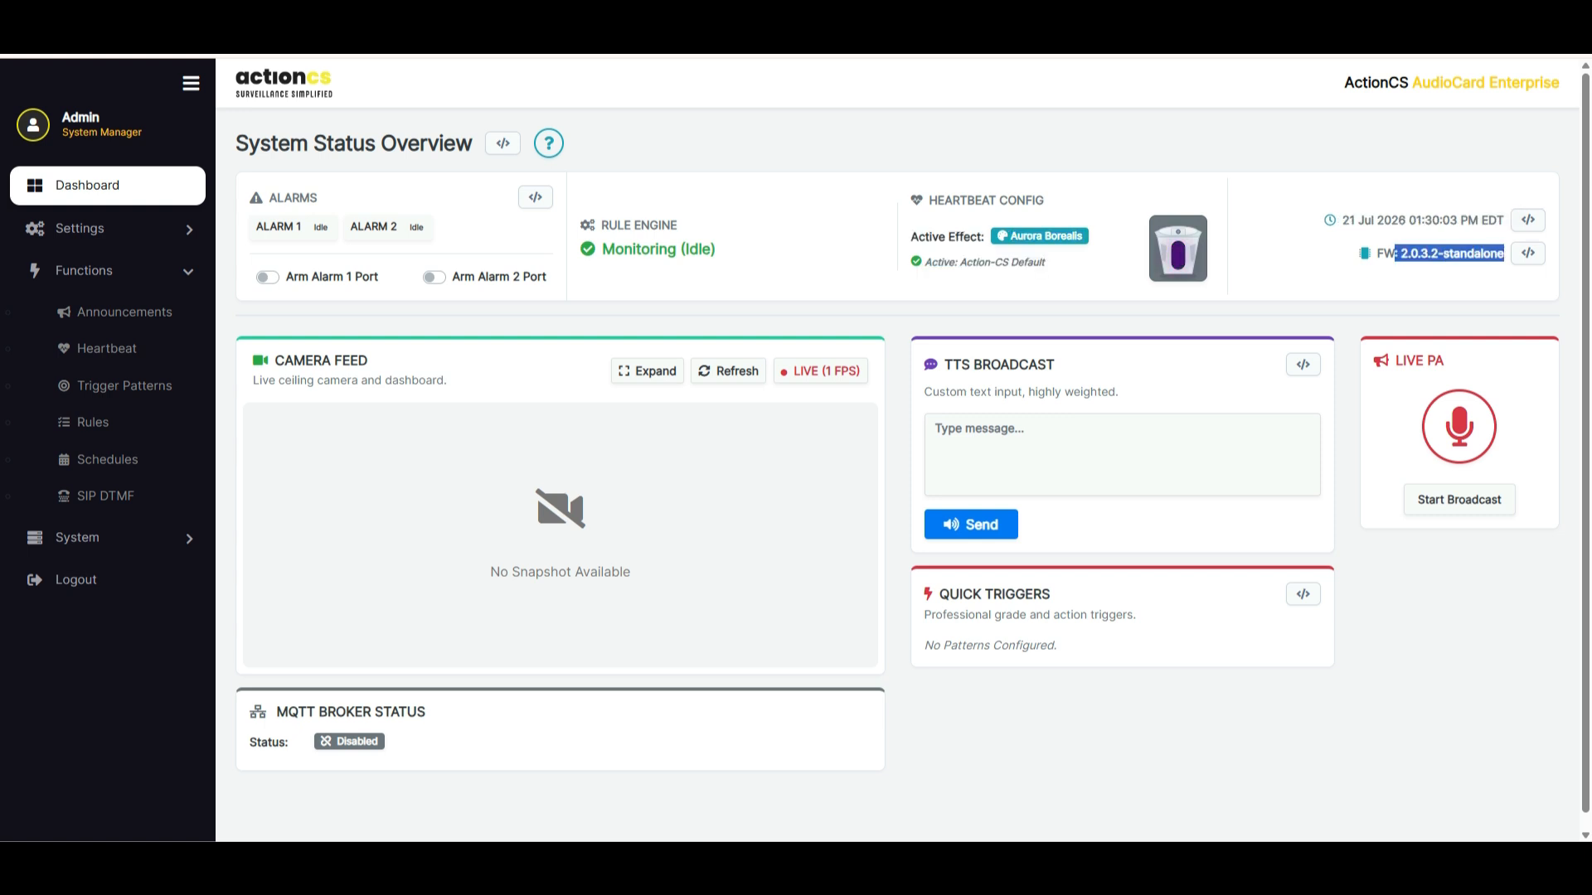
click(1447, 284)
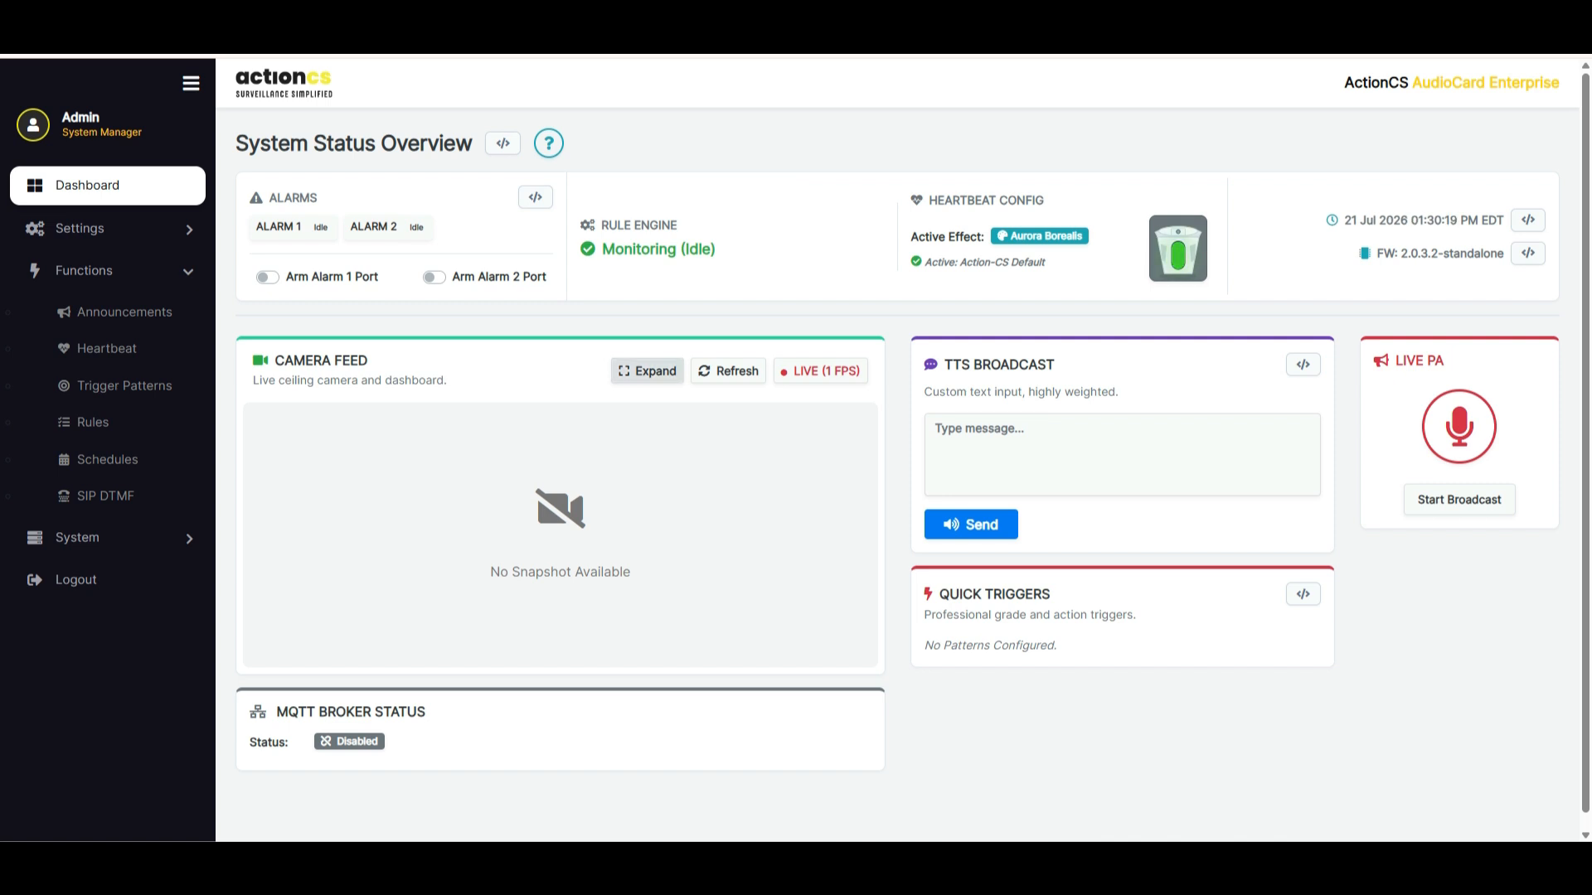
click(648, 371)
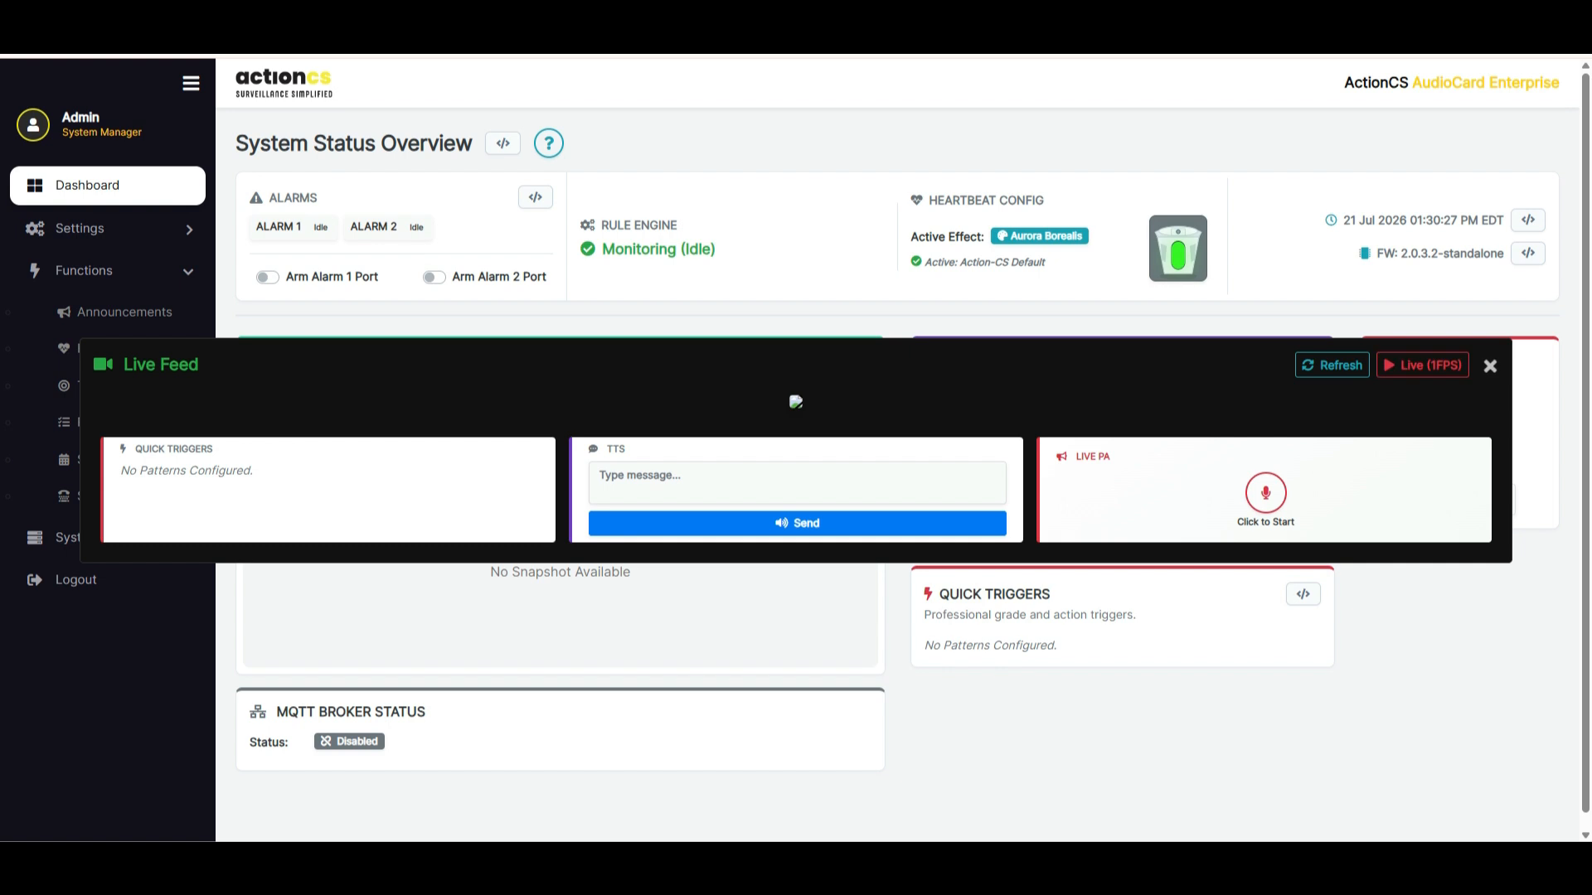
click(1490, 366)
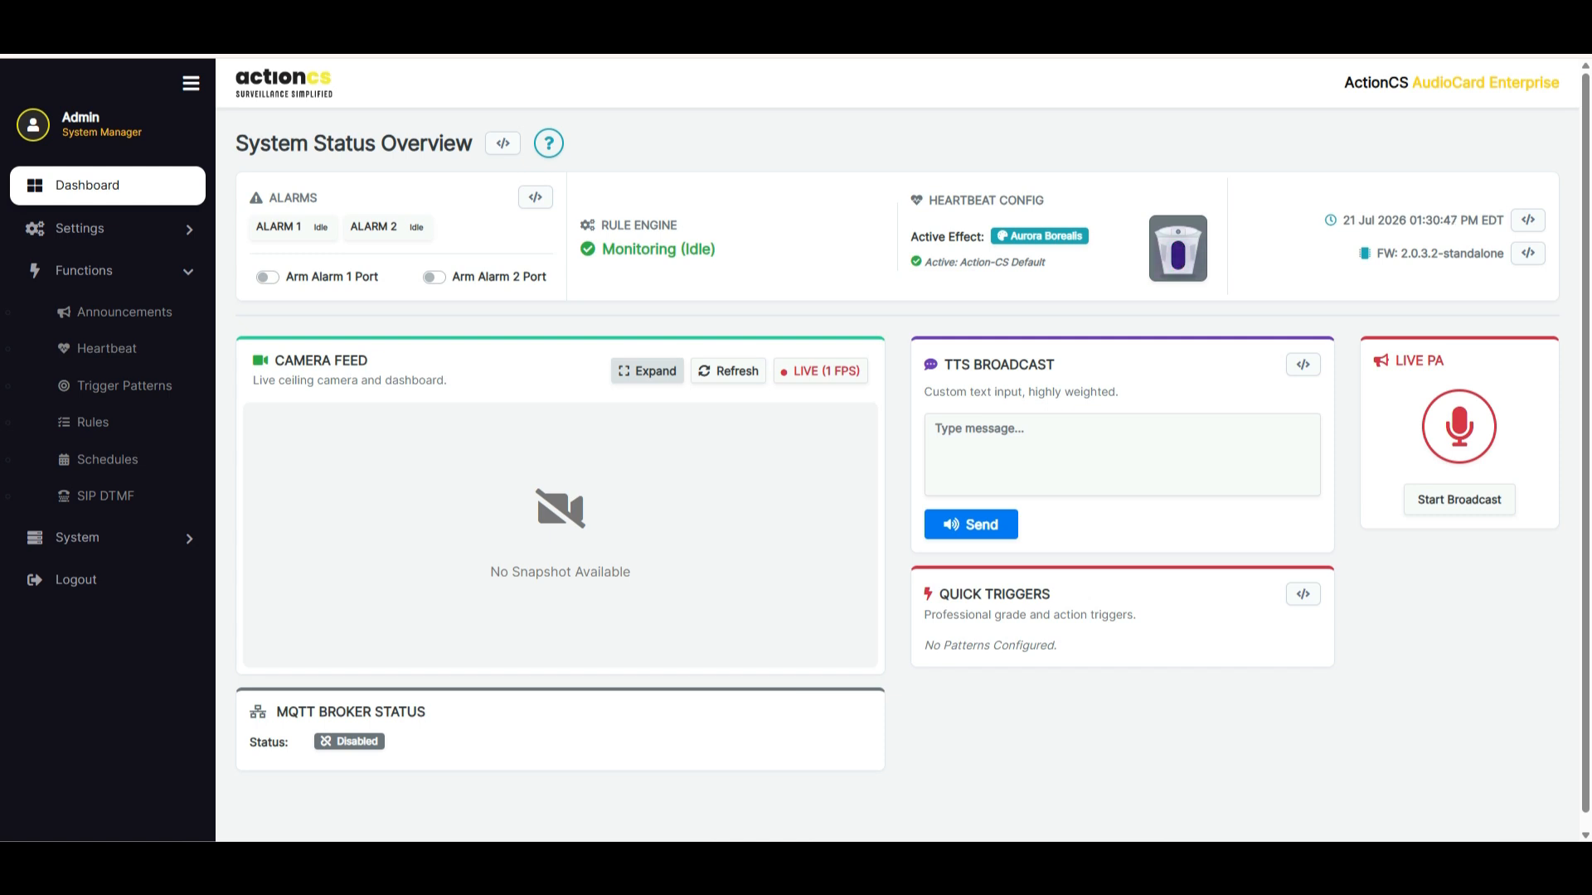
Open the Network & Device settings and review the device location, IP and camera snapshot sections
click(83, 271)
click(79, 228)
click(129, 269)
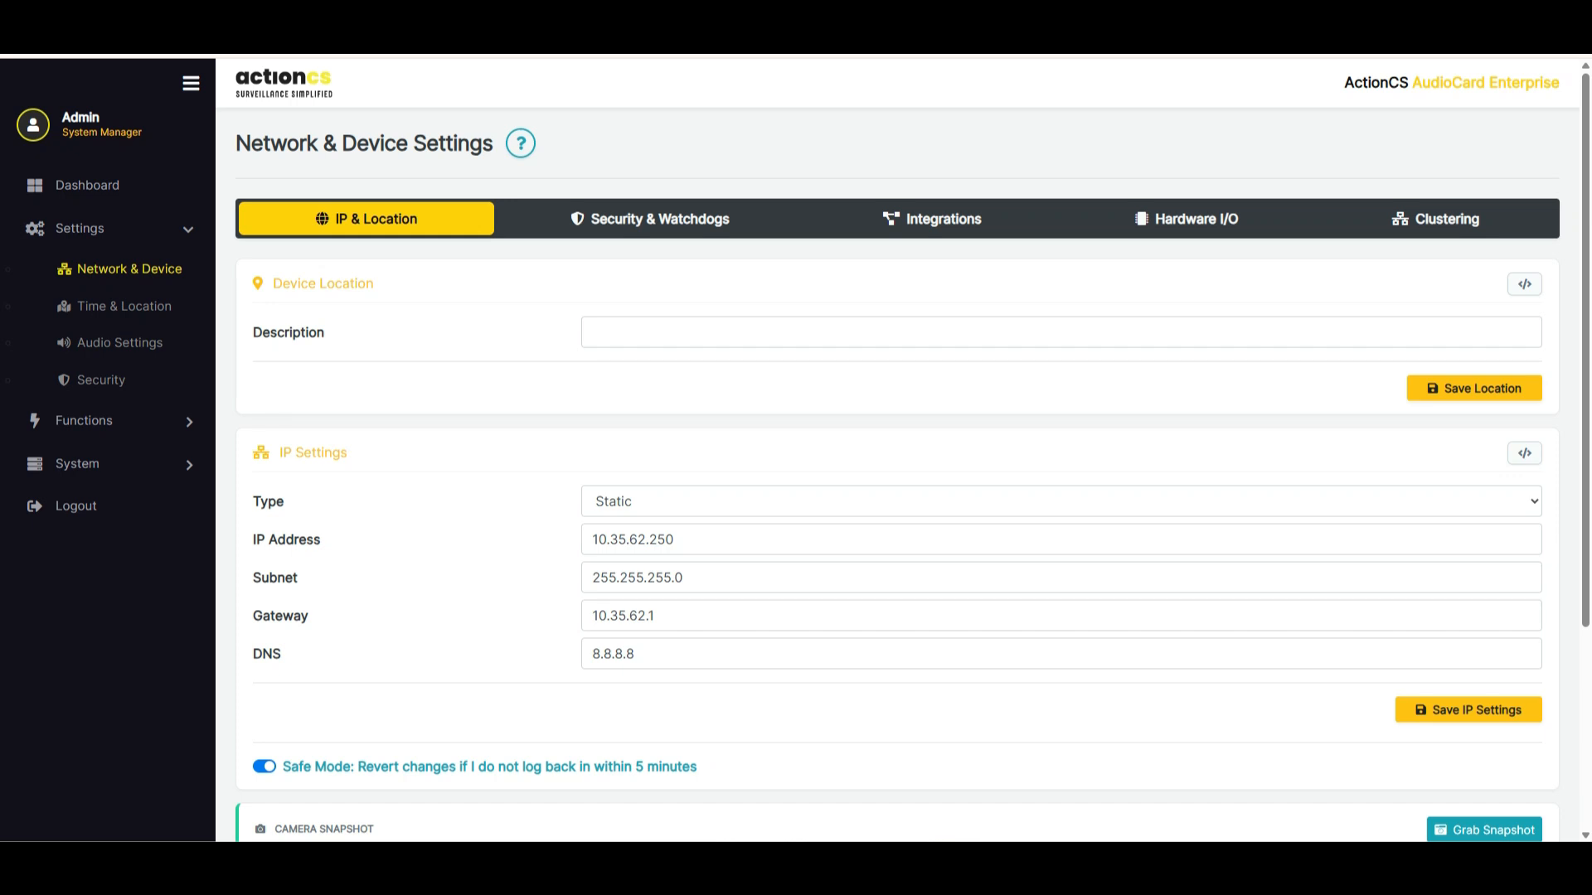
scroll(896, 448, down, 3)
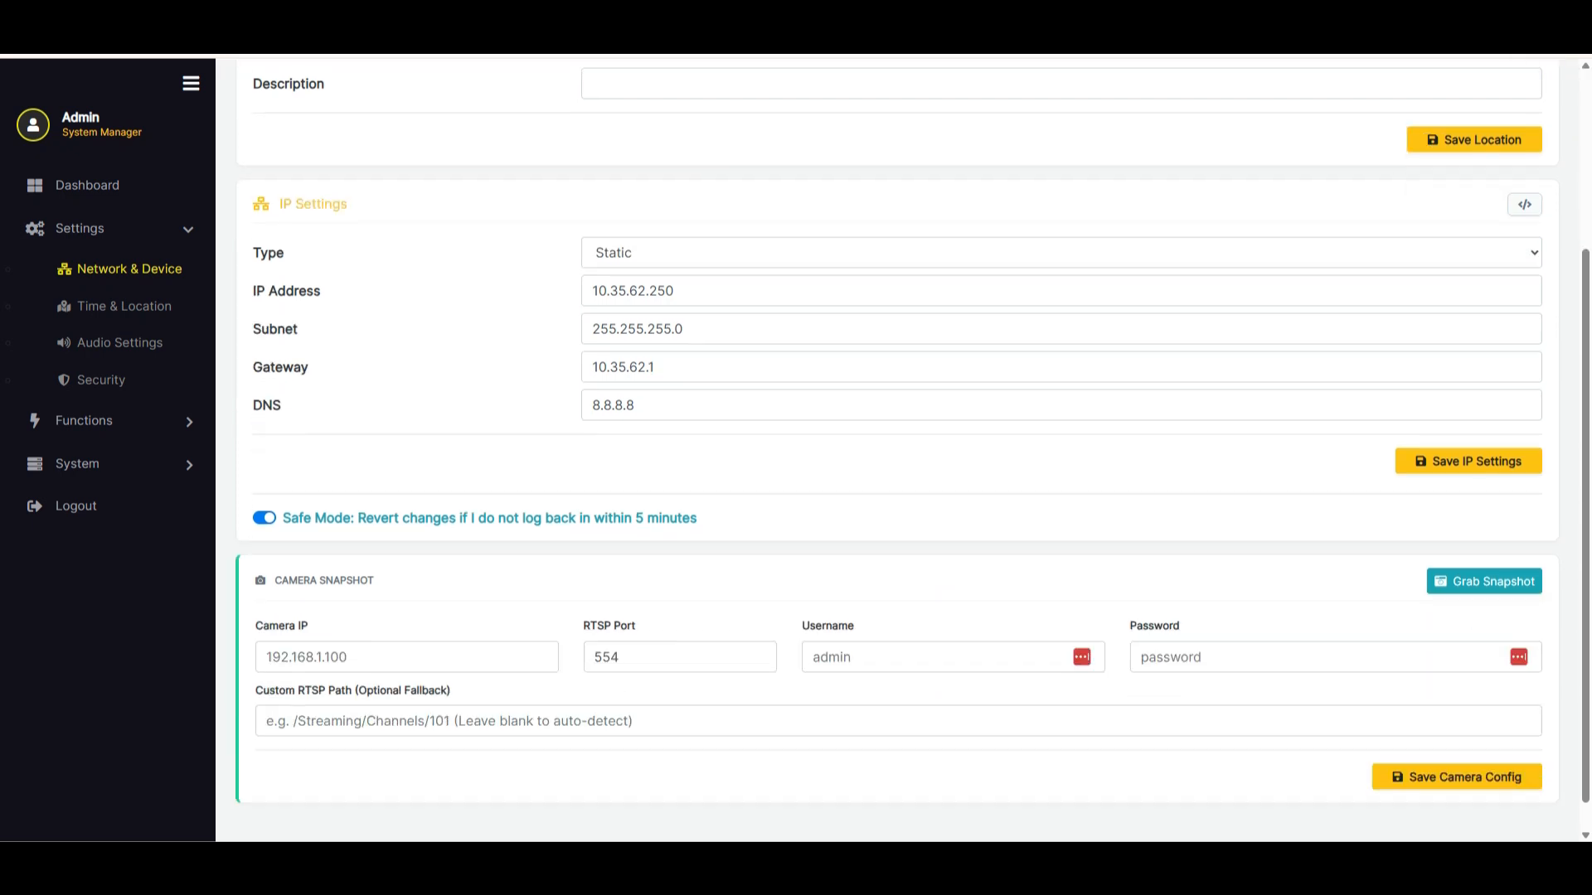
scroll(911, 446, down, 1)
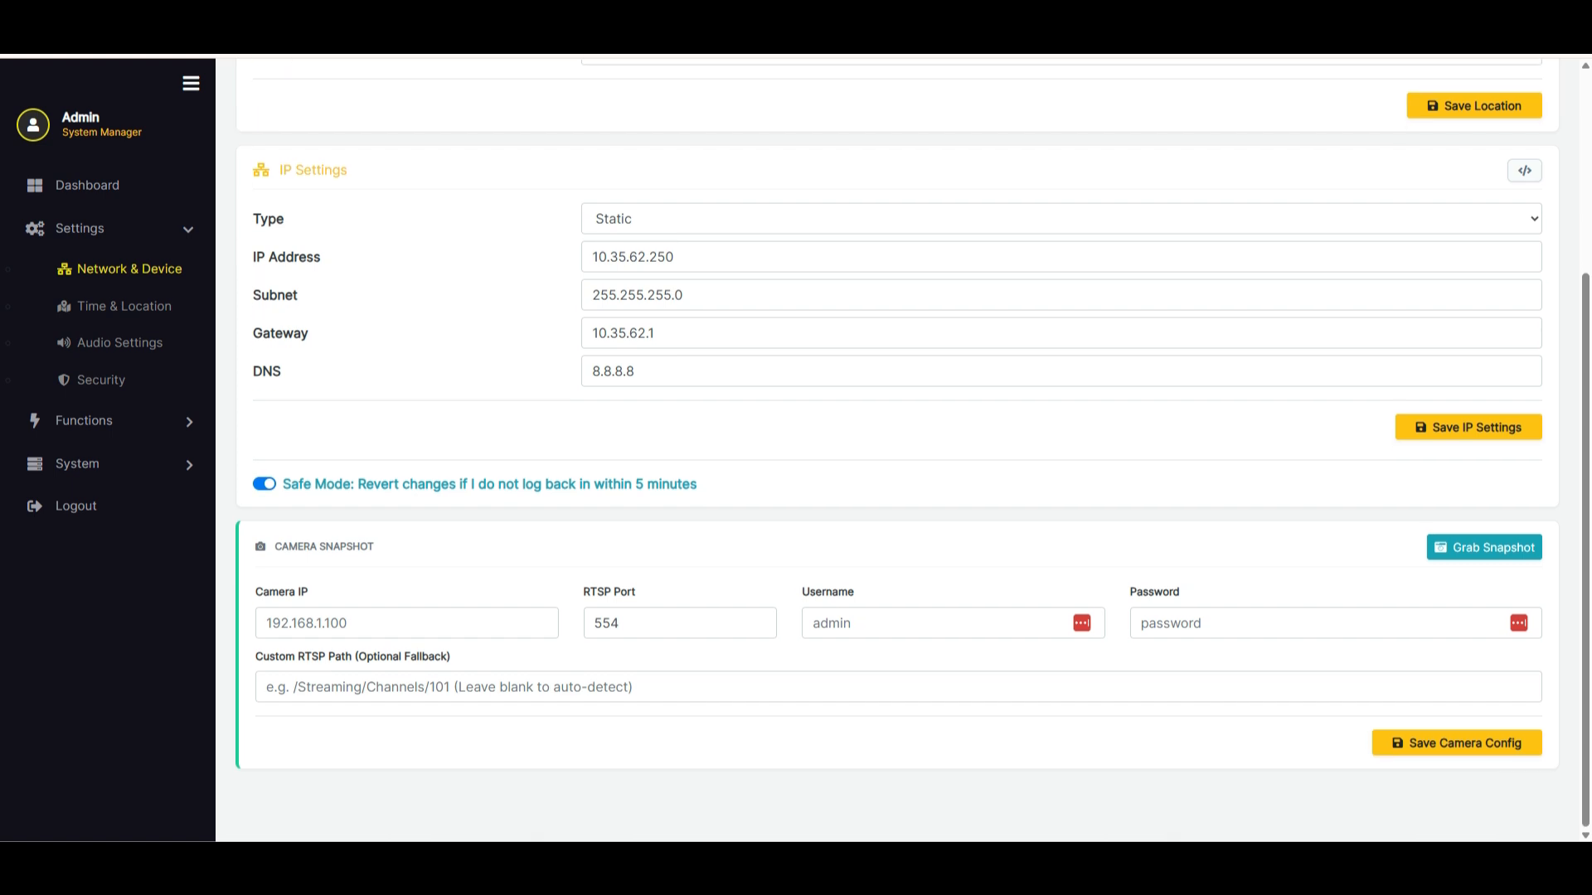
scroll(912, 448, up, 4)
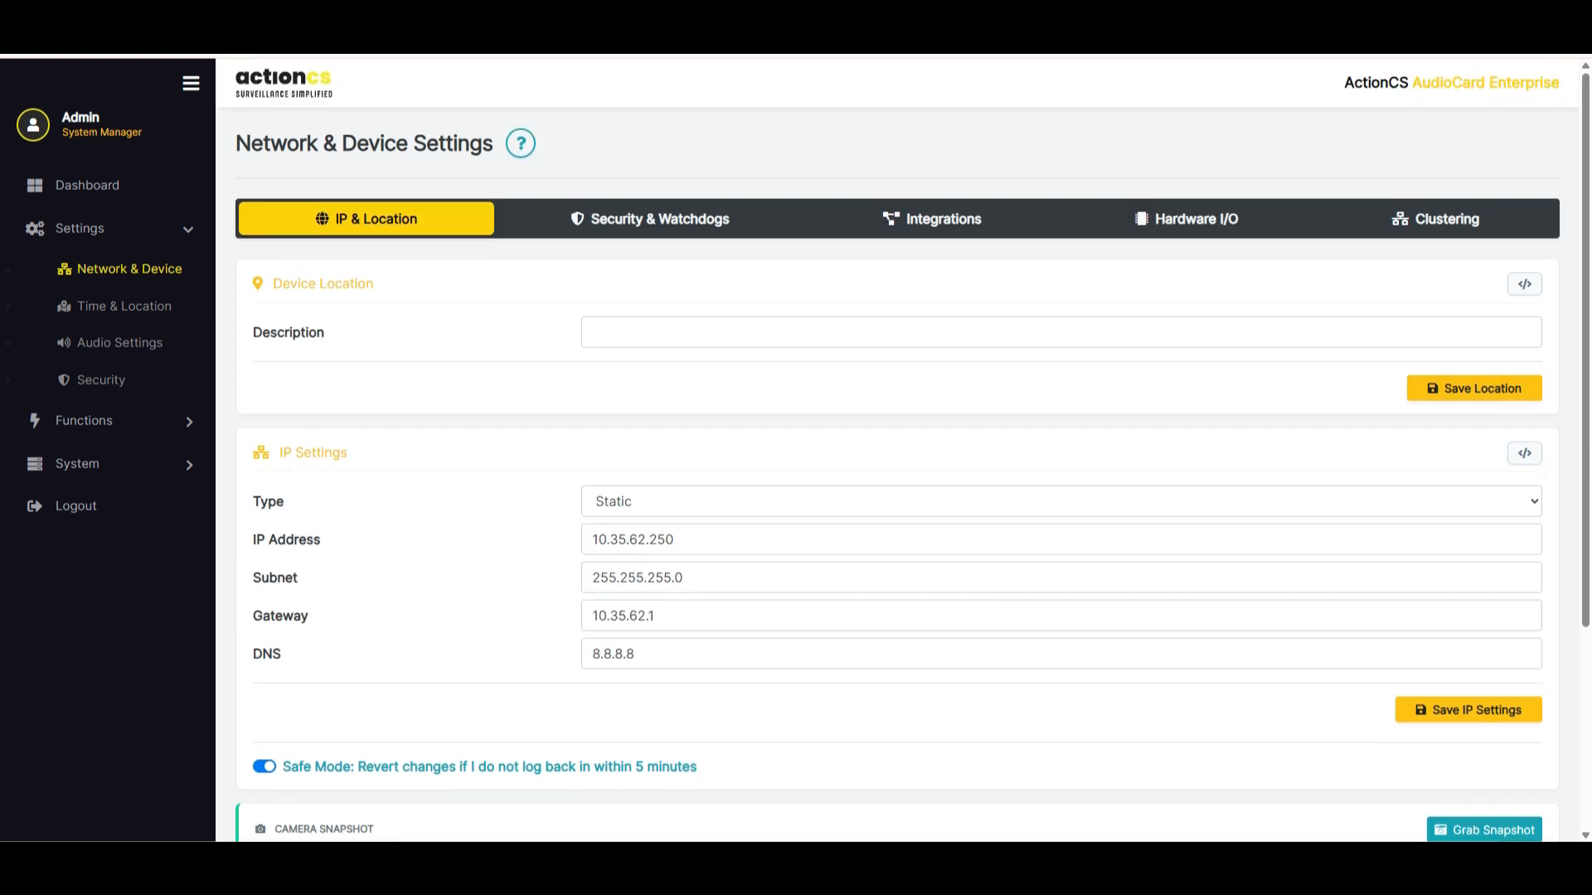
Show the Security & Watchdogs settings and view the API & Webhook Builder for the network services
click(655, 219)
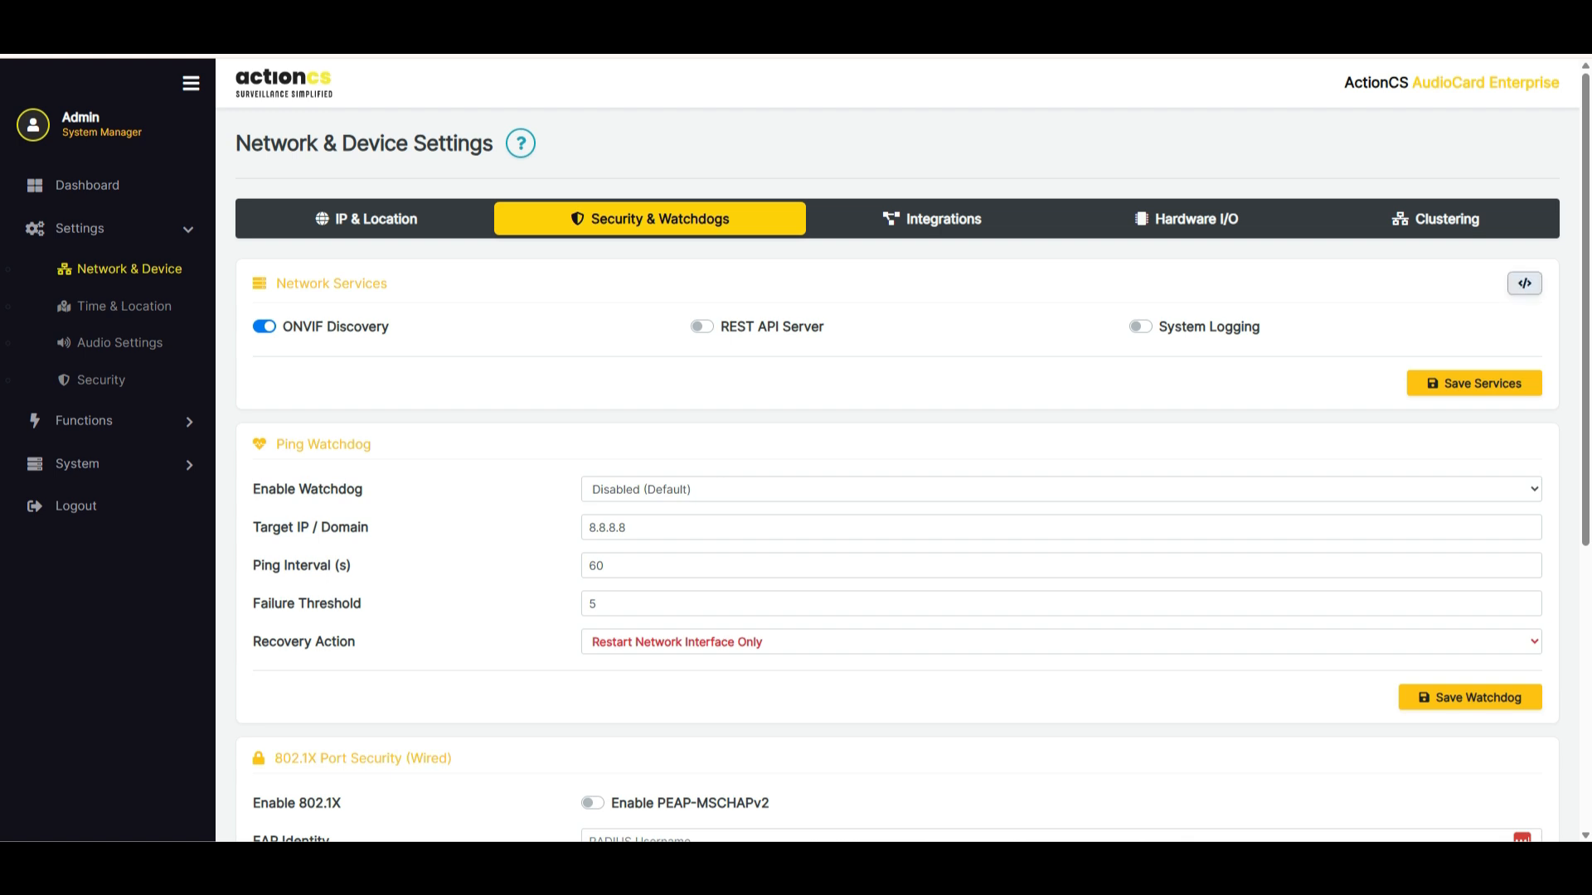
click(1524, 284)
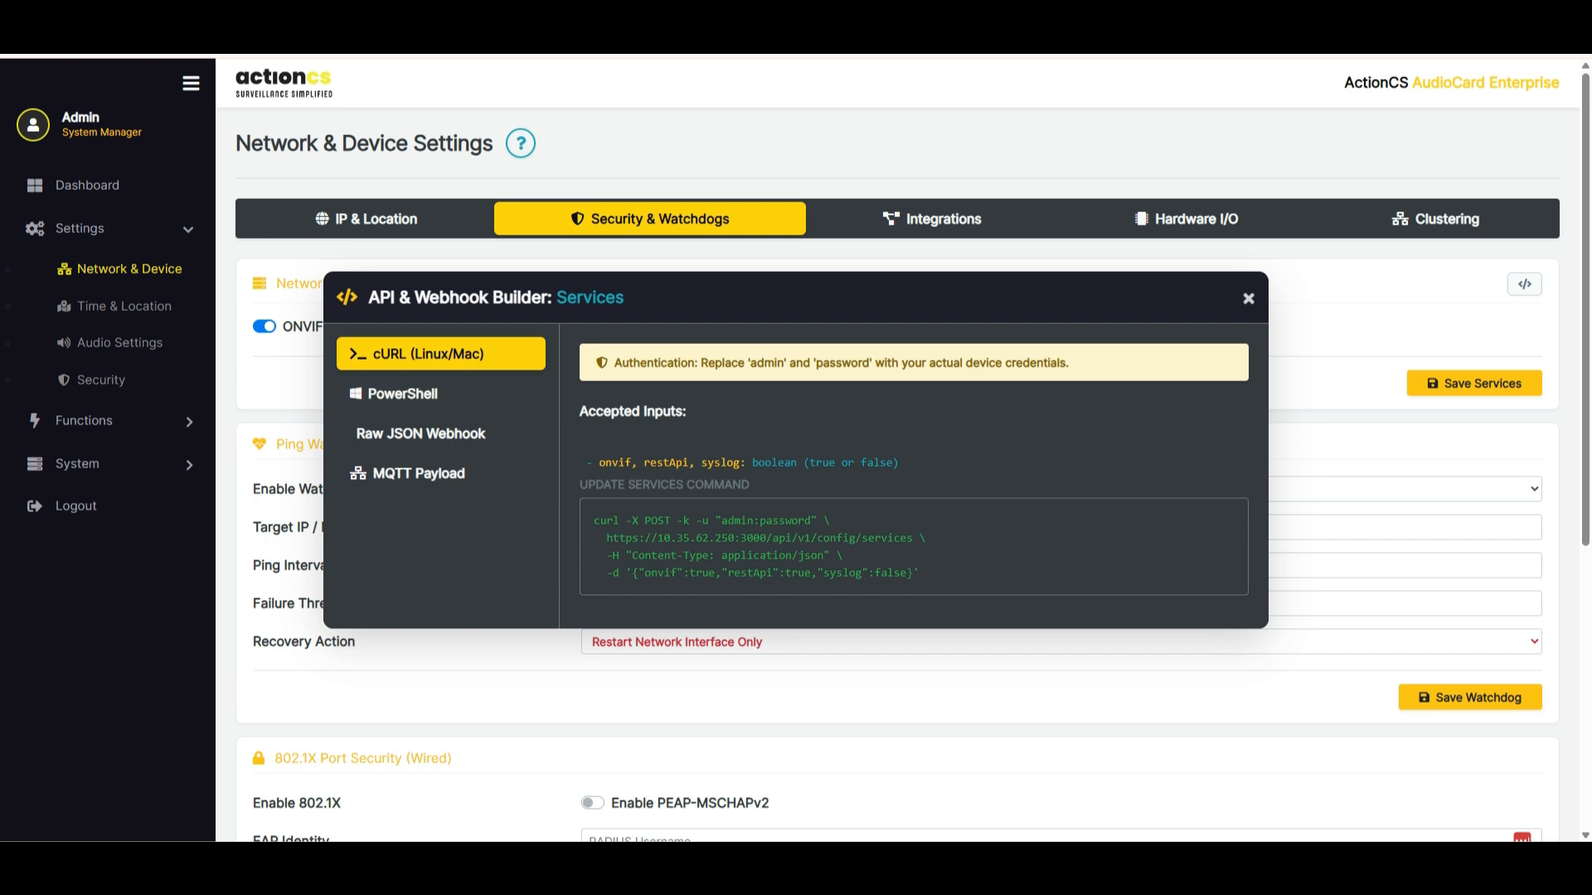
key(Escape)
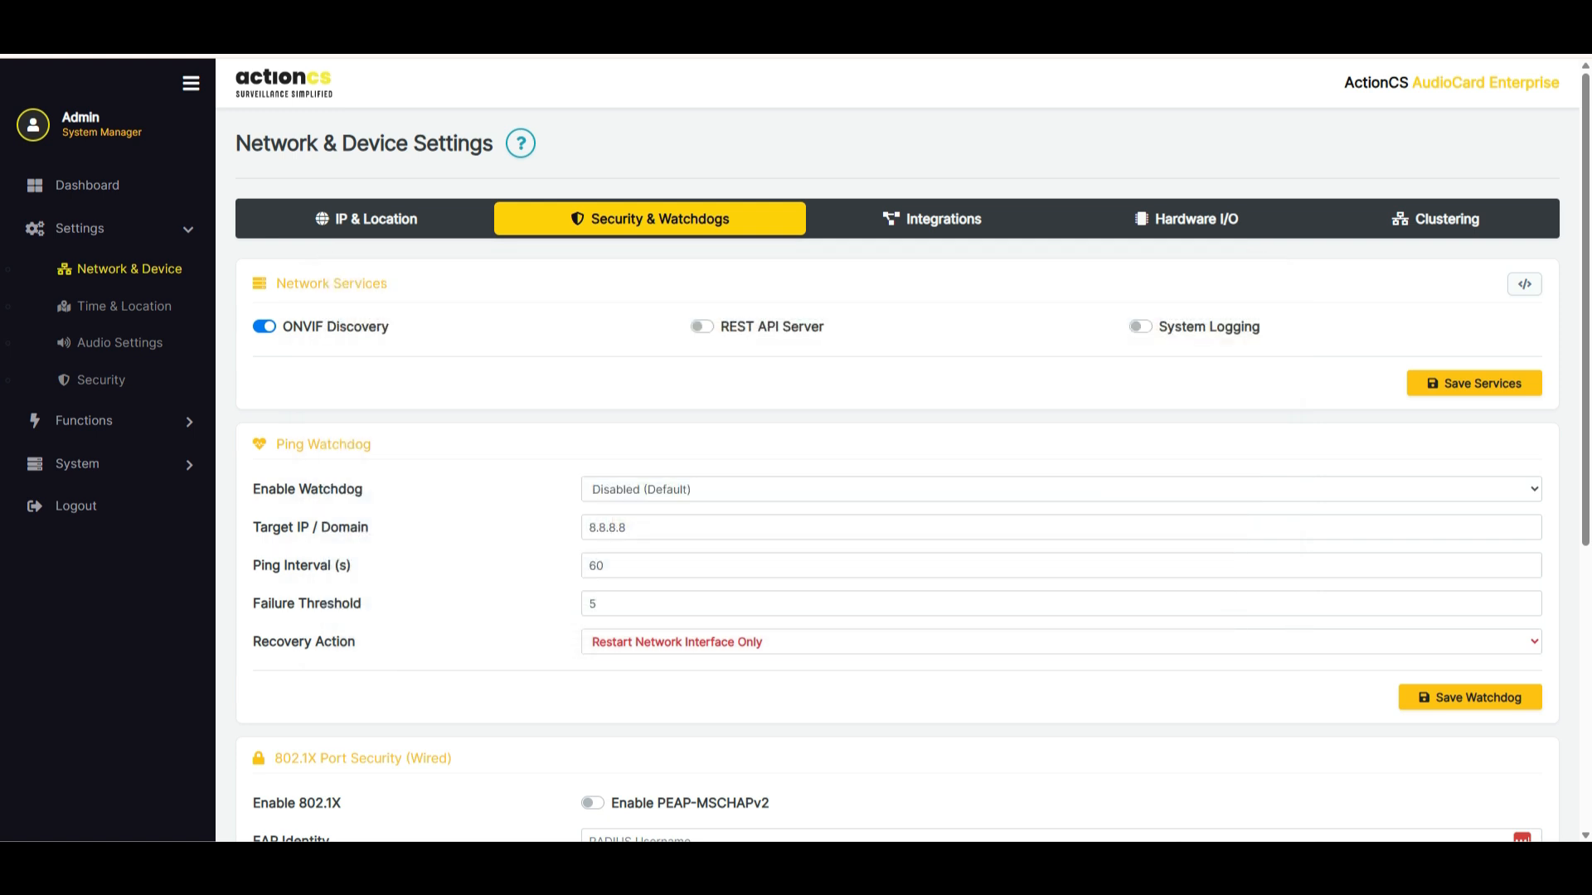
Open the system's User Guide and look through the Dashboard Overview chapter and the chapter list
click(77, 464)
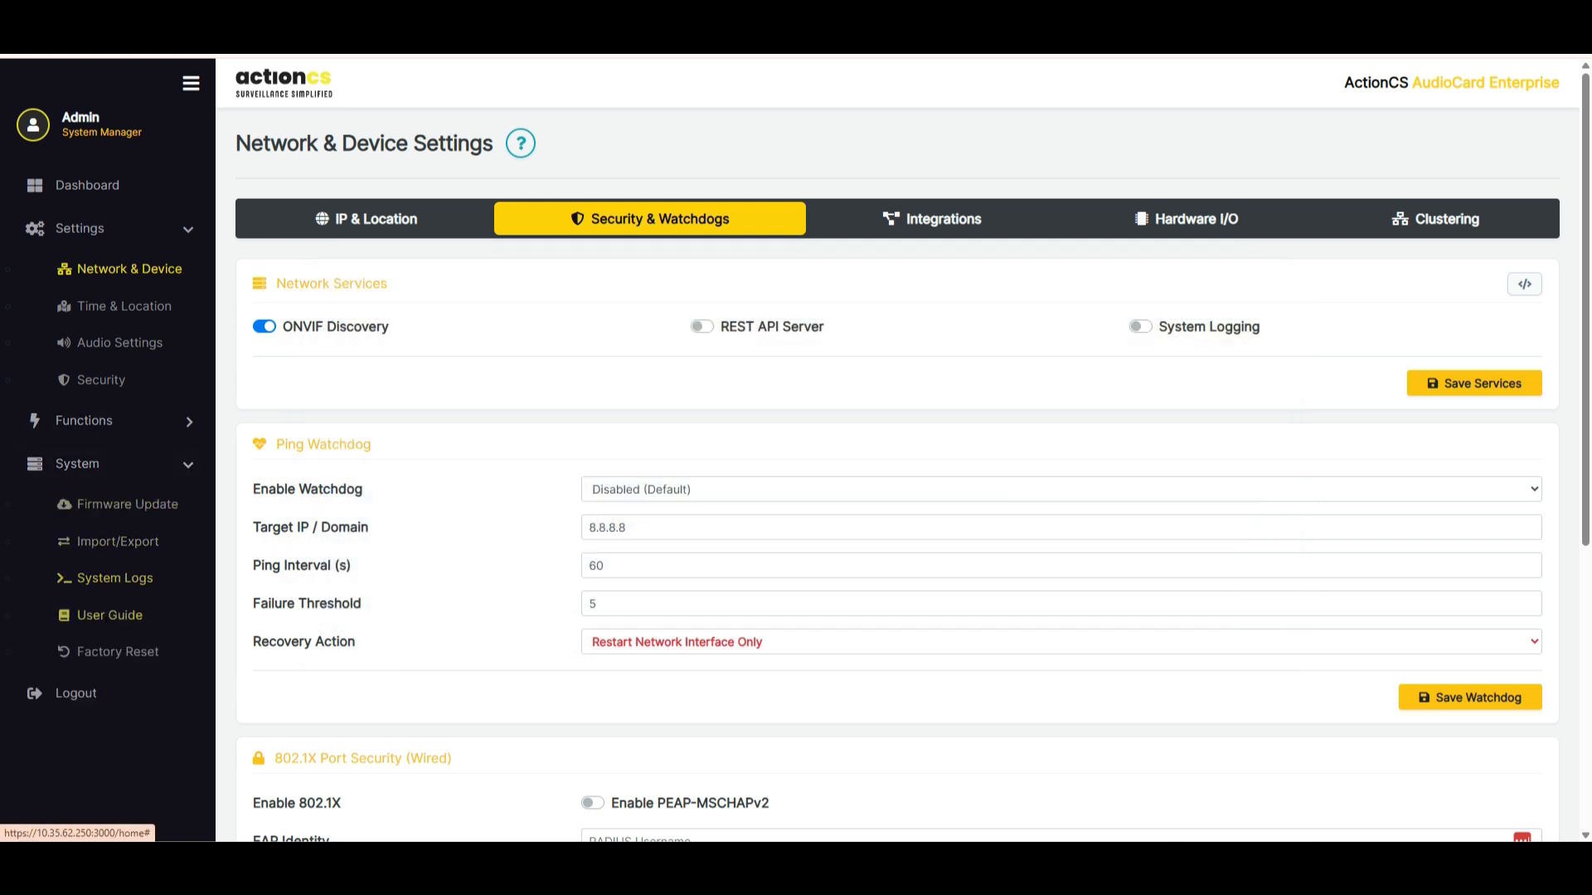
click(110, 616)
scroll(903, 450, down, 4)
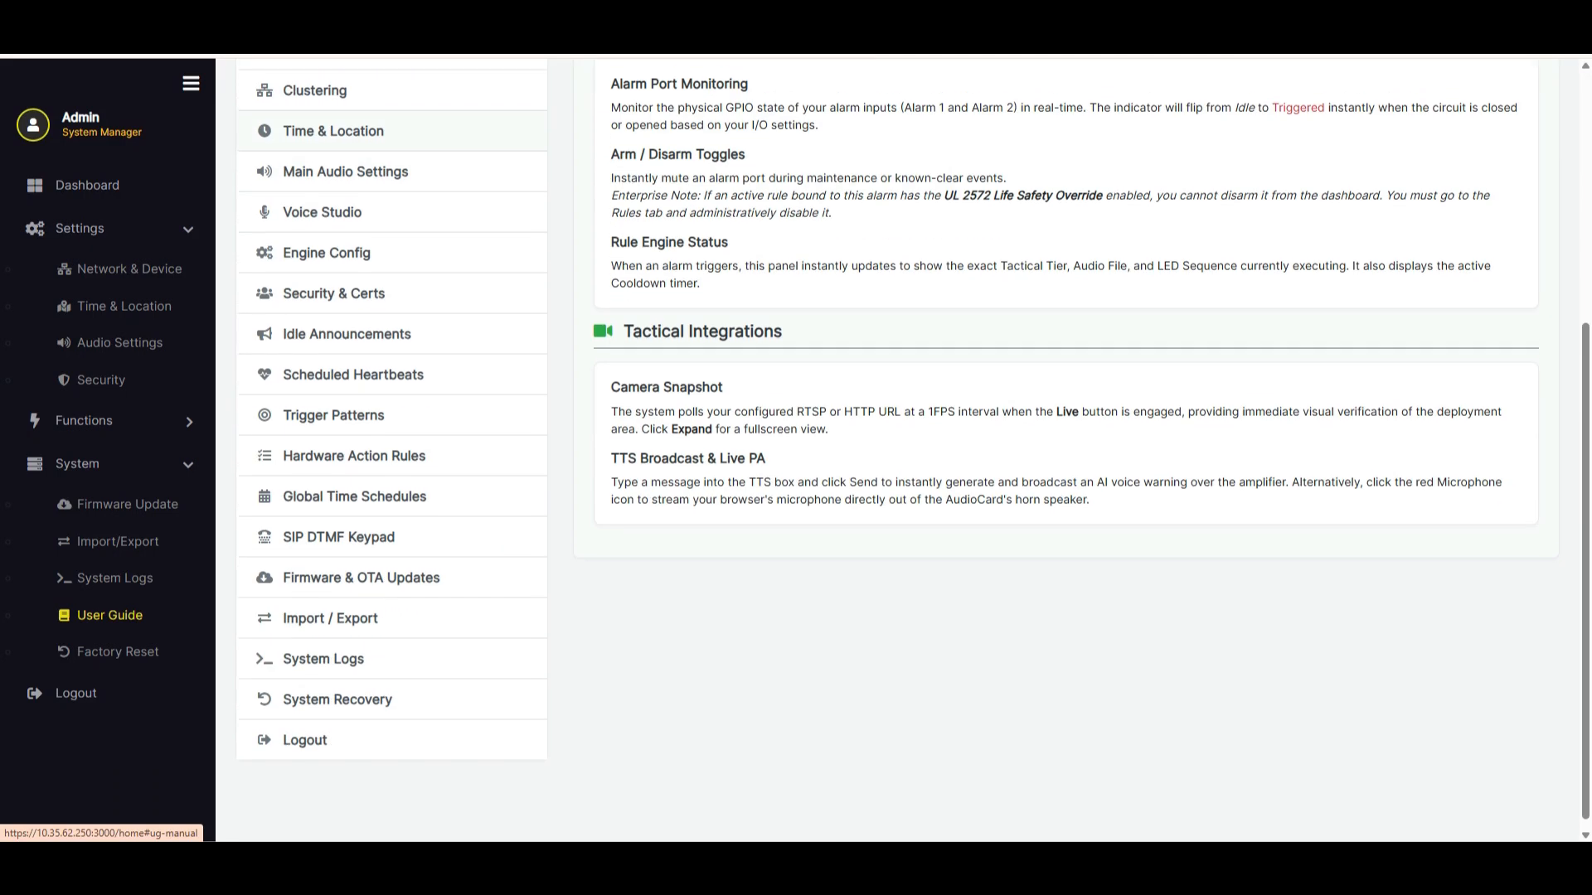
scroll(903, 451, up, 5)
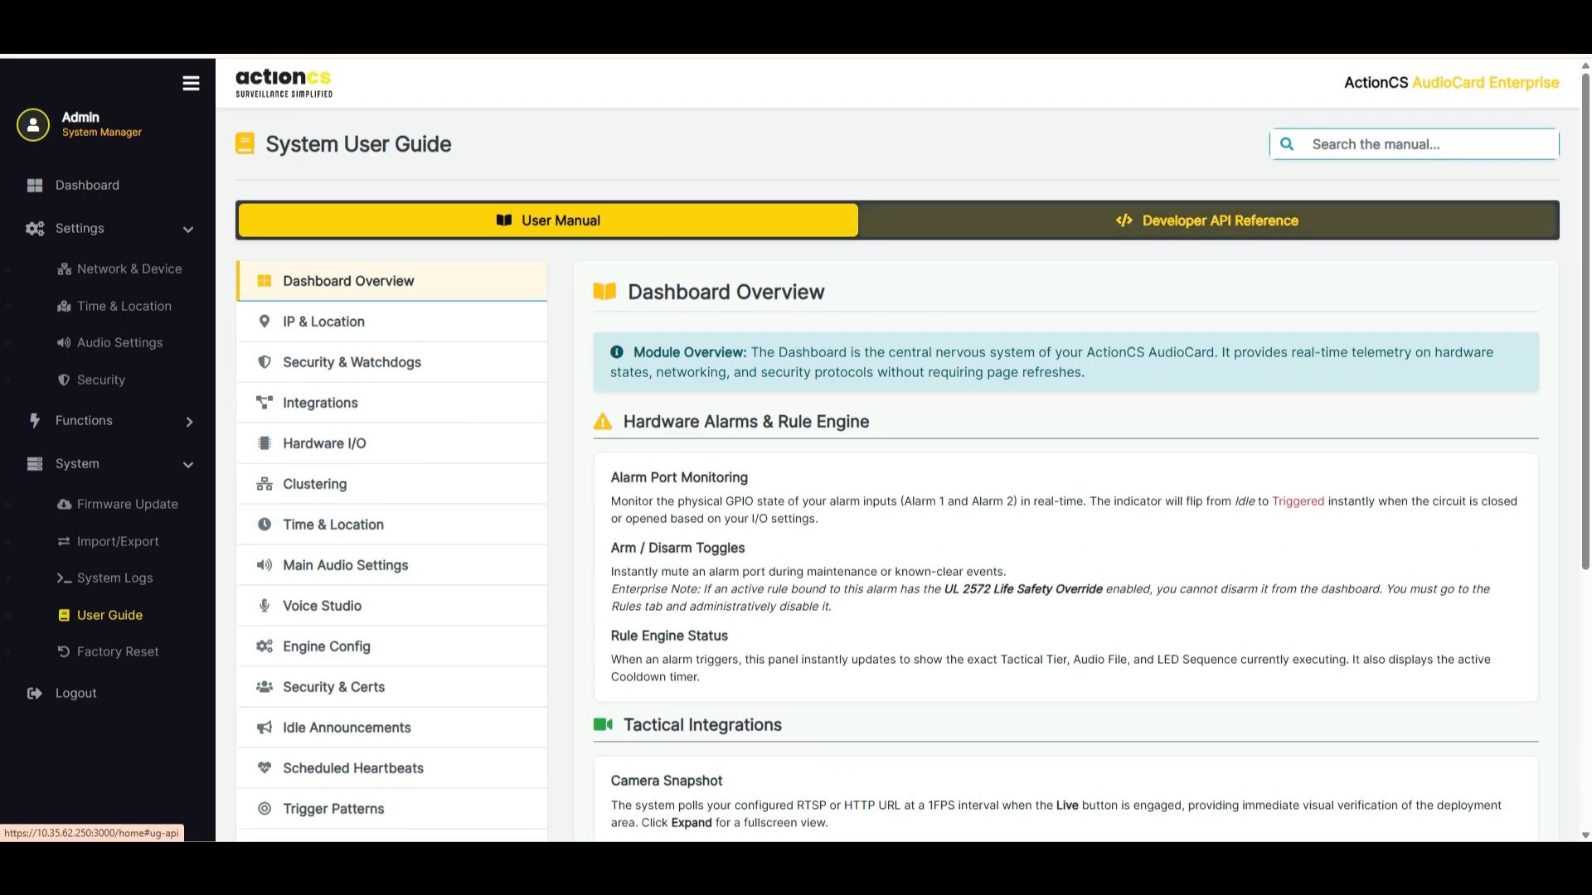
Read the Virtual API Triggers entry in the Developer API Reference, including its payload parameters, code examples and direct URL webhooks
click(1220, 220)
scroll(332, 318, down, 2)
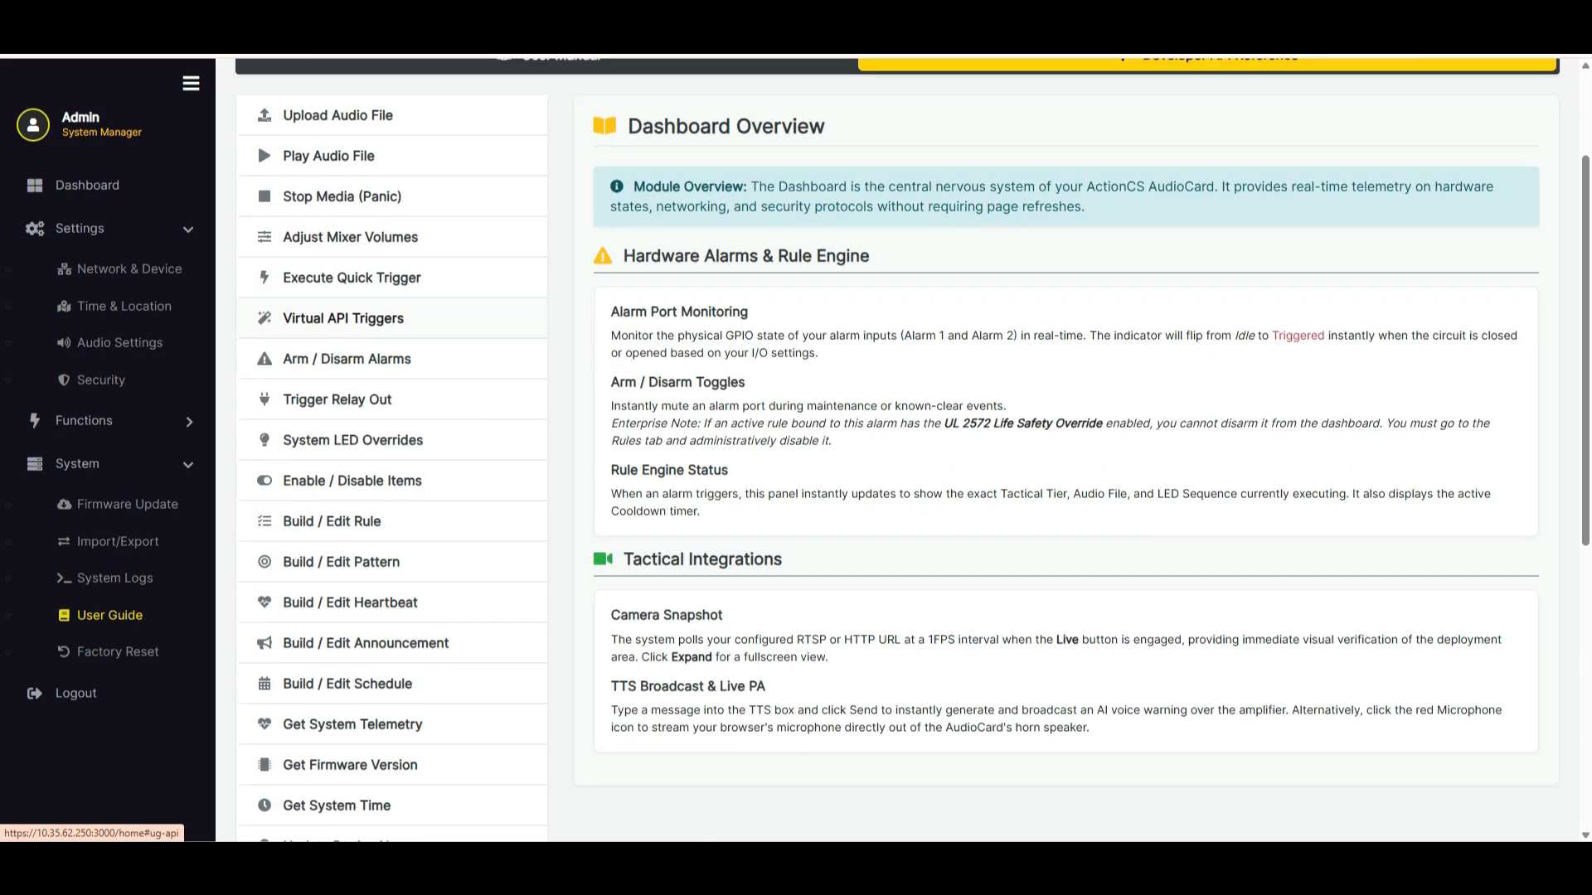
click(344, 319)
scroll(829, 415, down, 4)
drag(669, 163, 1077, 163)
scroll(912, 447, down, 9)
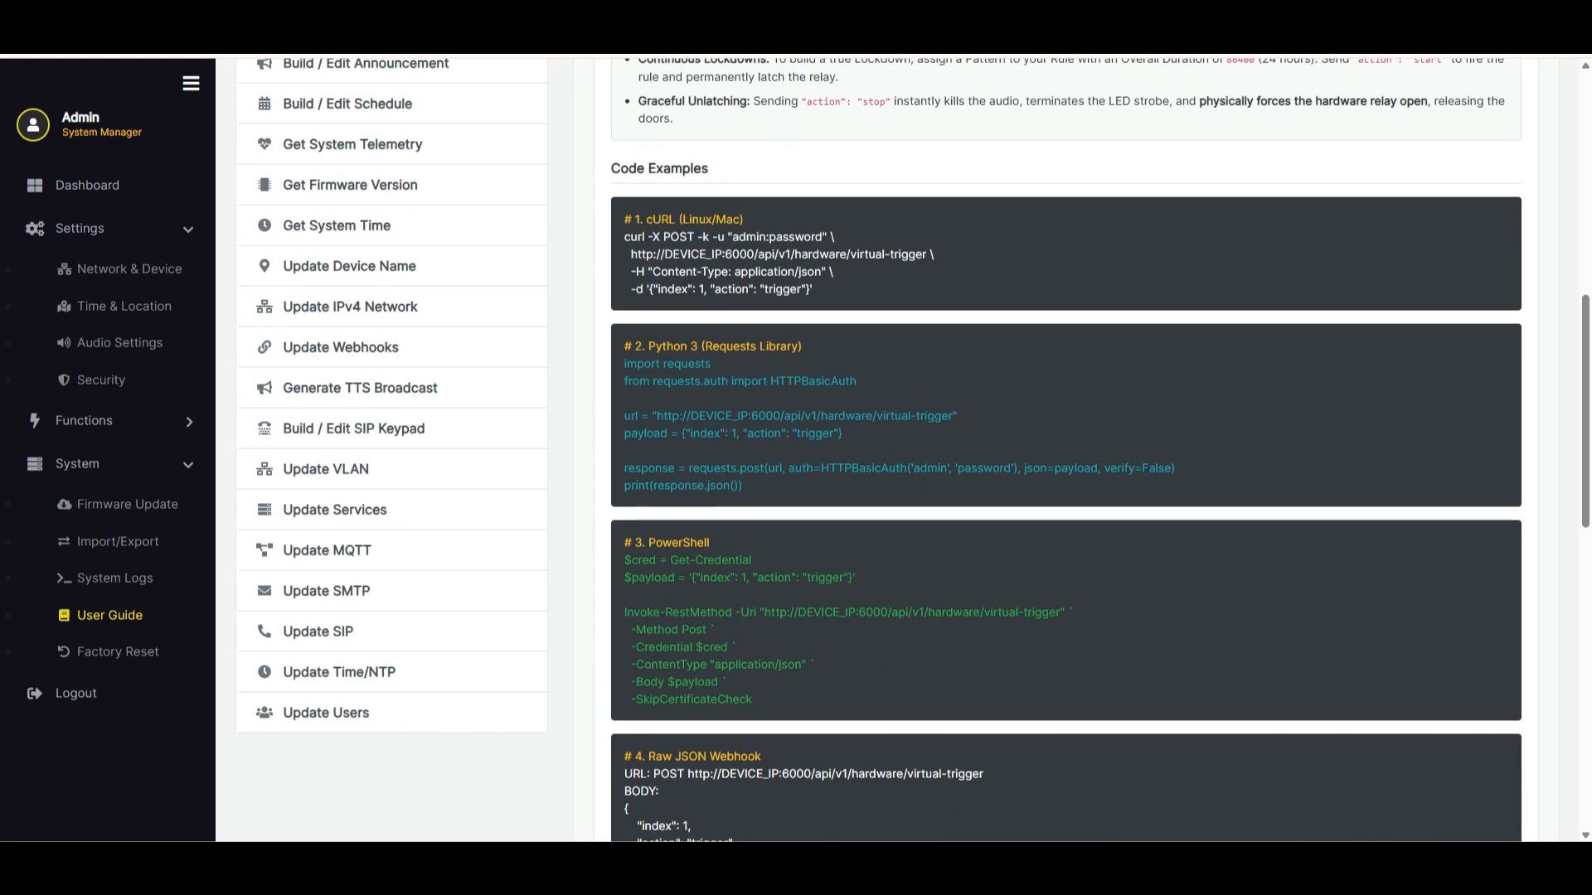
scroll(912, 448, down, 6)
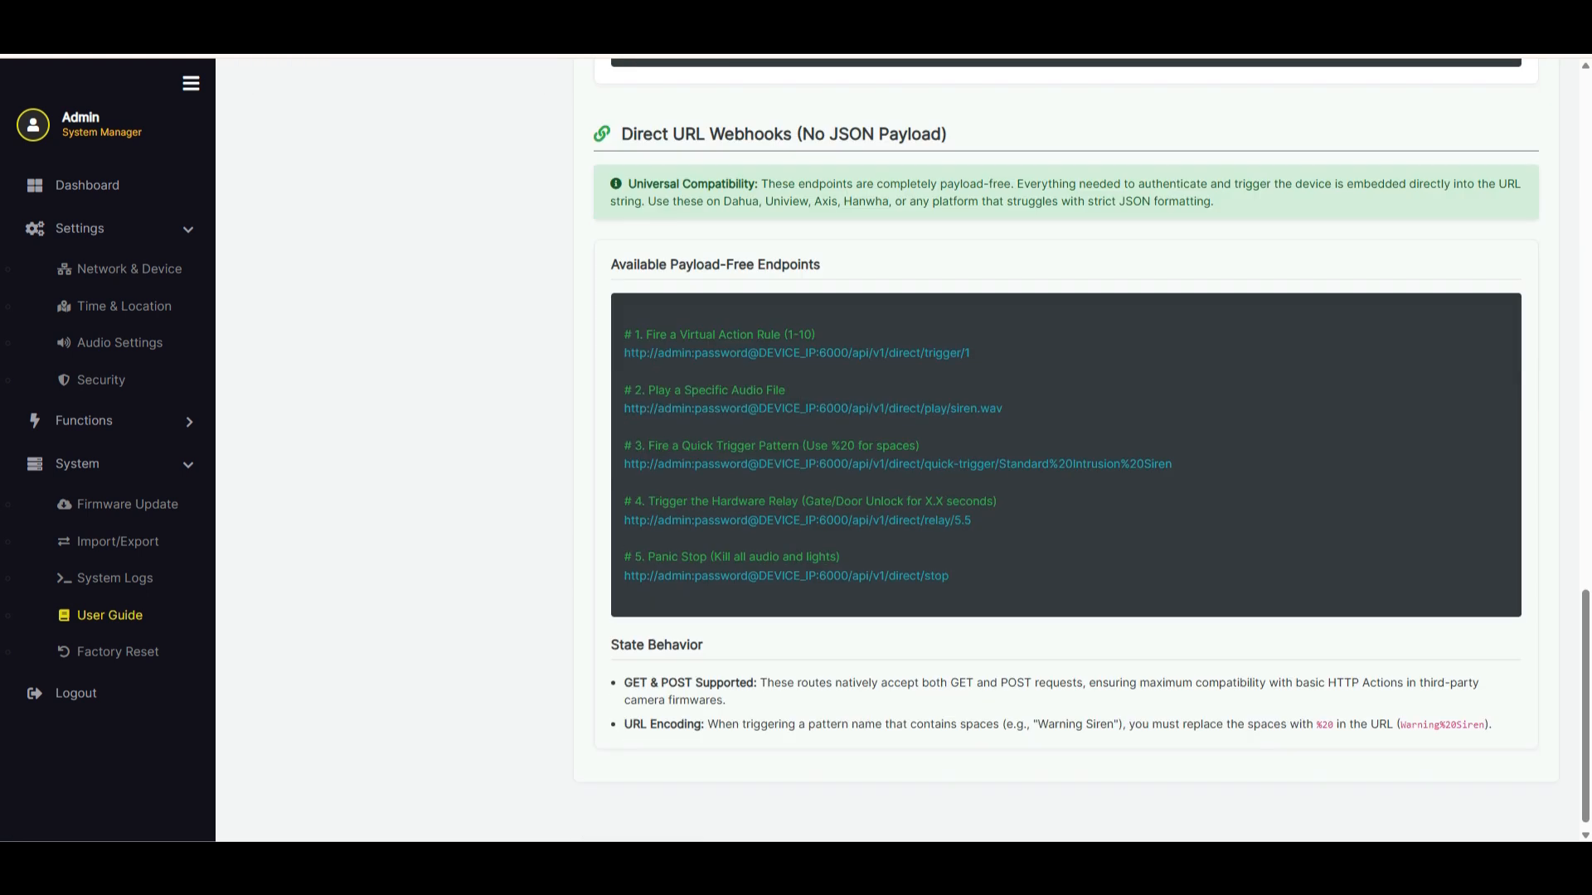
scroll(912, 448, up, 15)
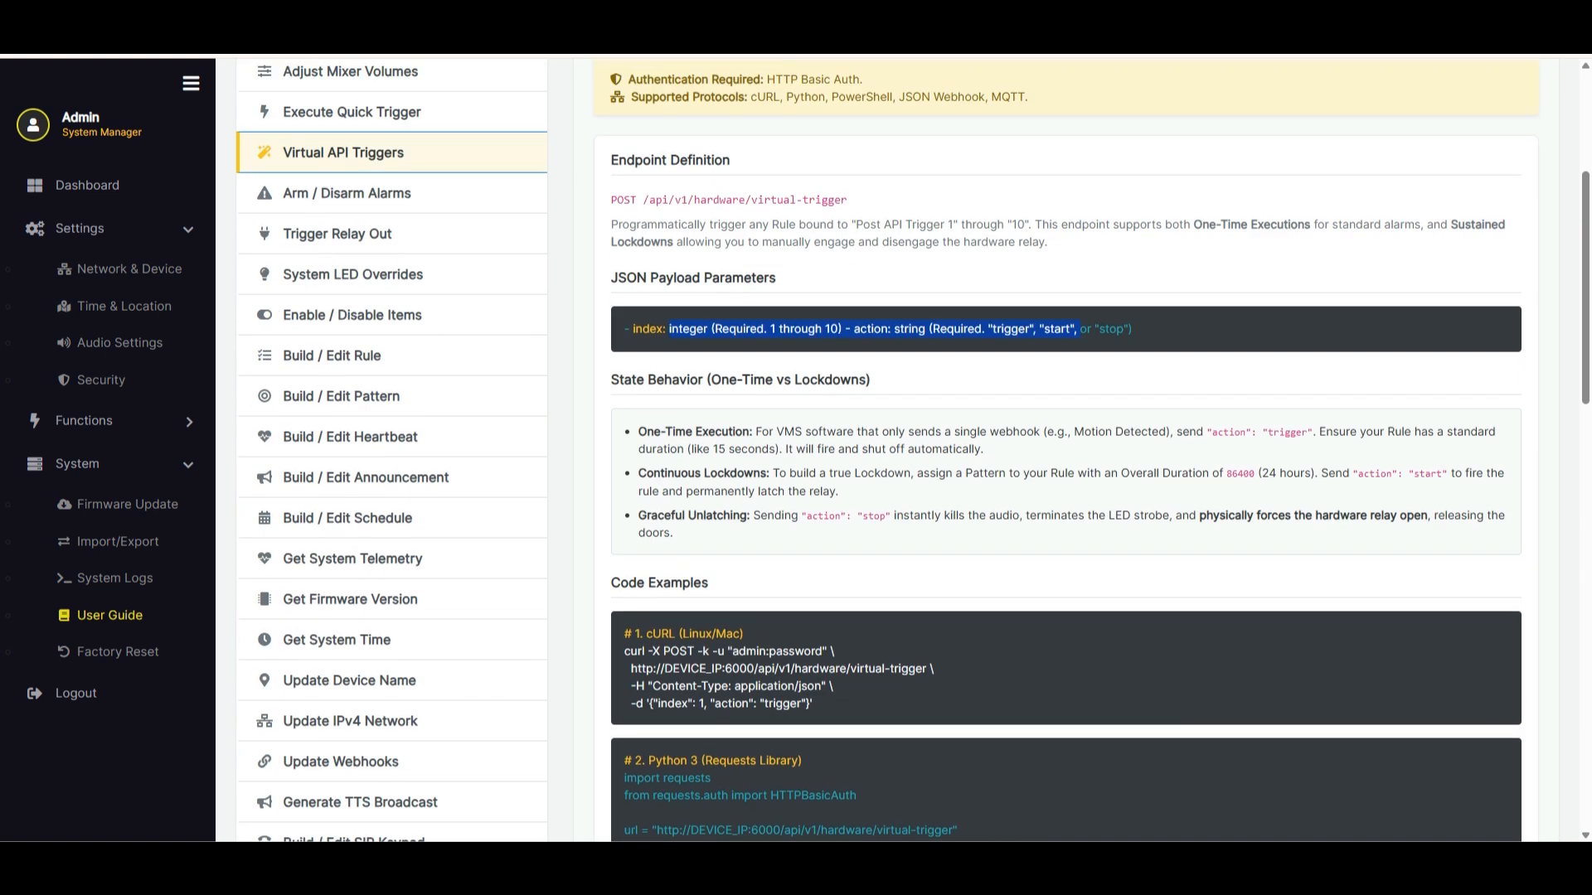
scroll(912, 448, up, 2)
scroll(912, 448, up, 2)
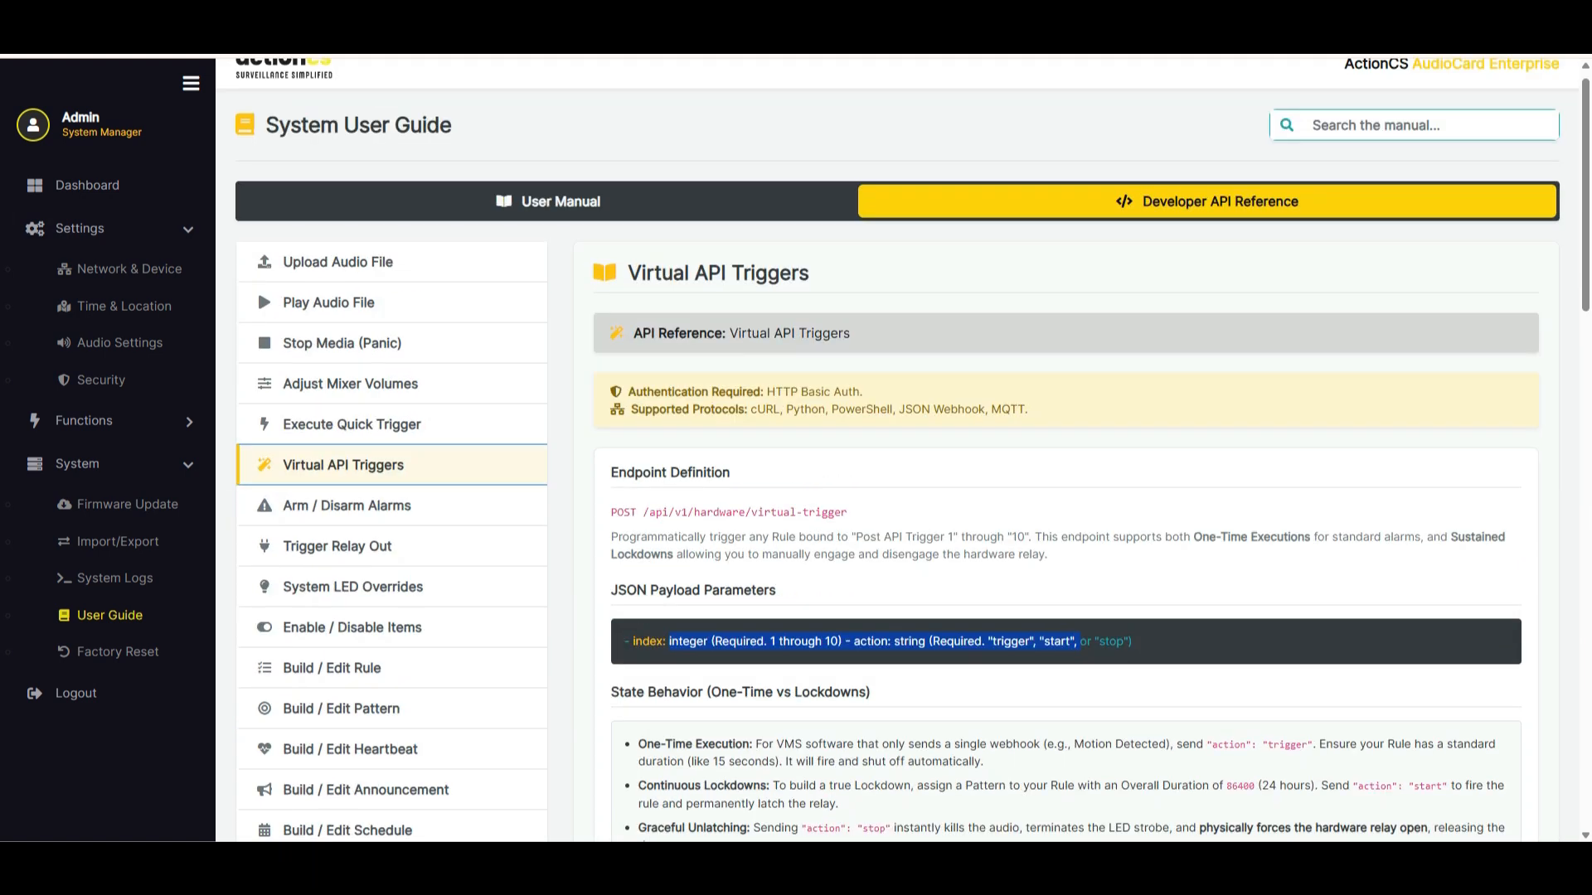
Search the User Manual for "mqtt", look over the Integrations chapter, and clear the search
click(548, 221)
click(1413, 145)
text(mqtt)
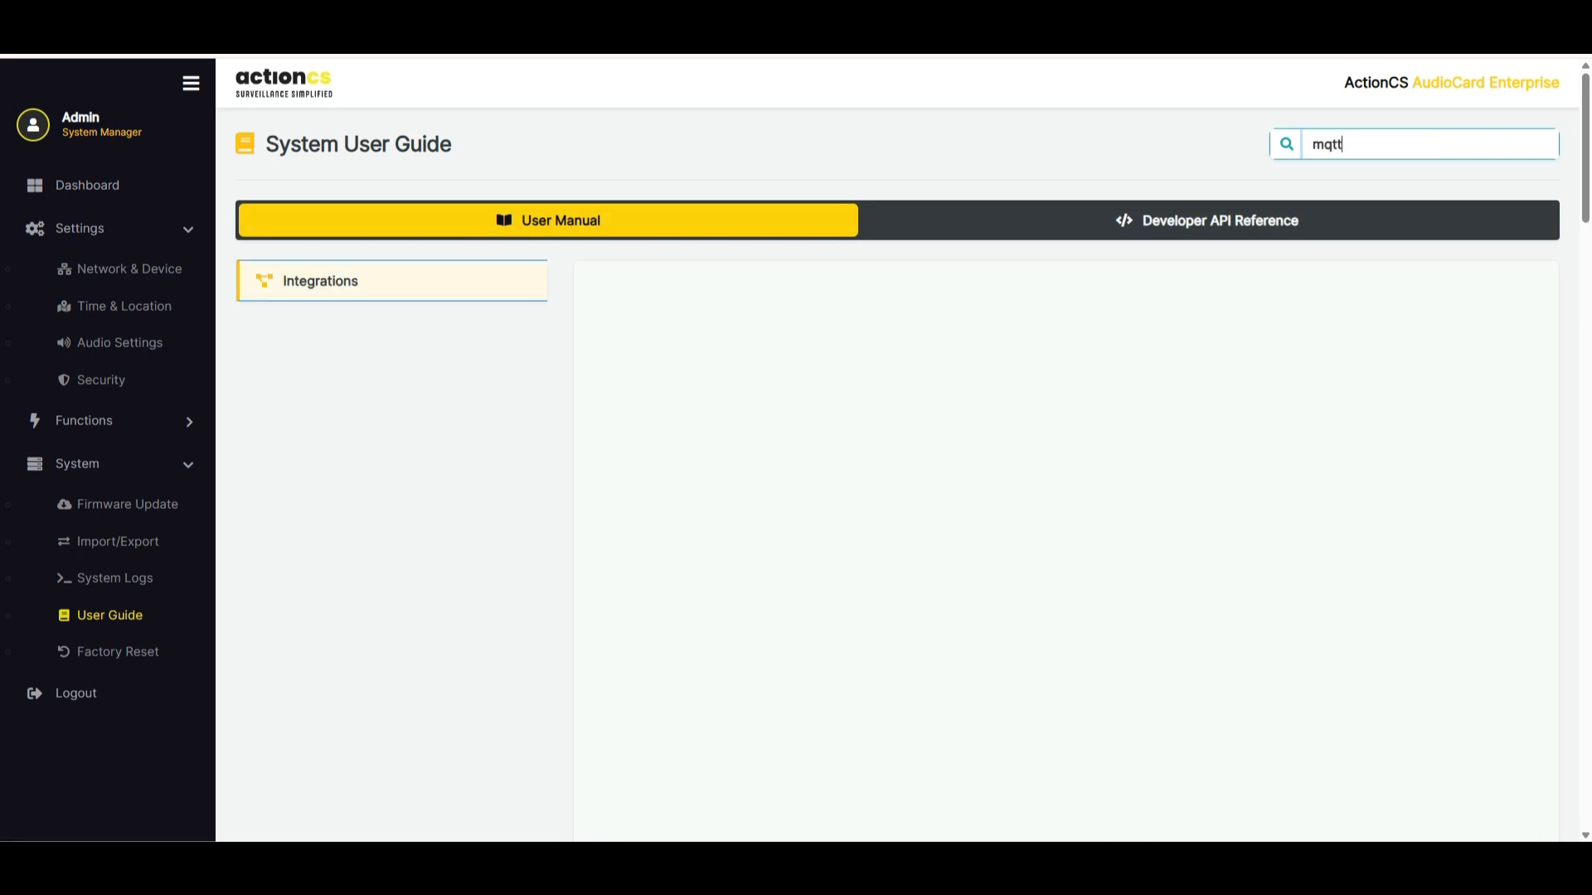
scroll(1066, 530, down, 7)
scroll(1066, 530, up, 7)
click(548, 221)
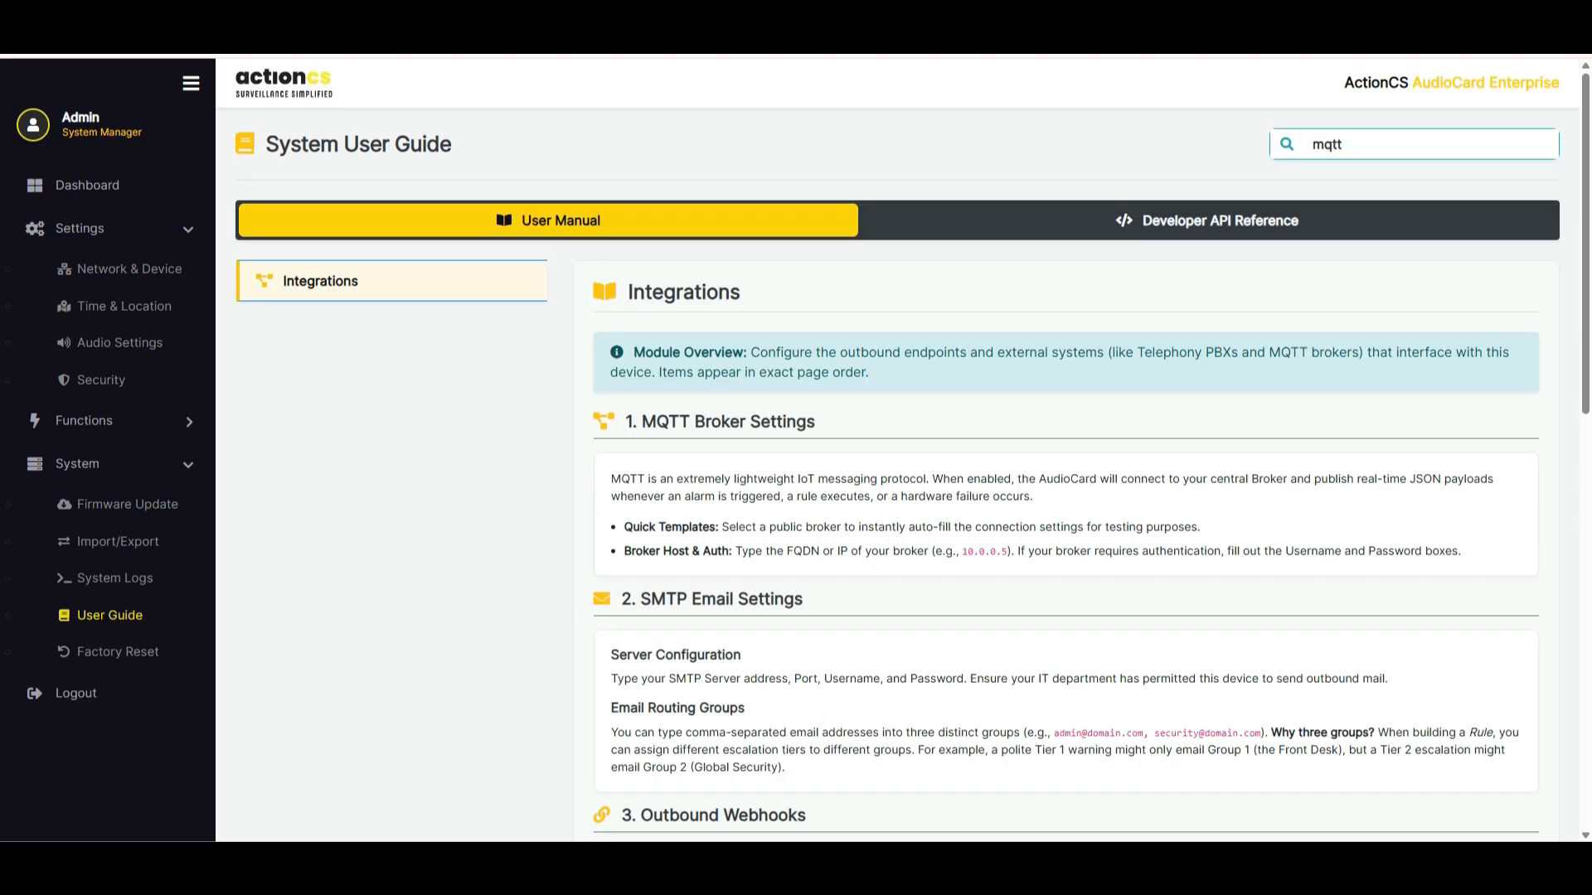
double_click(1326, 144)
key(BackSpace)
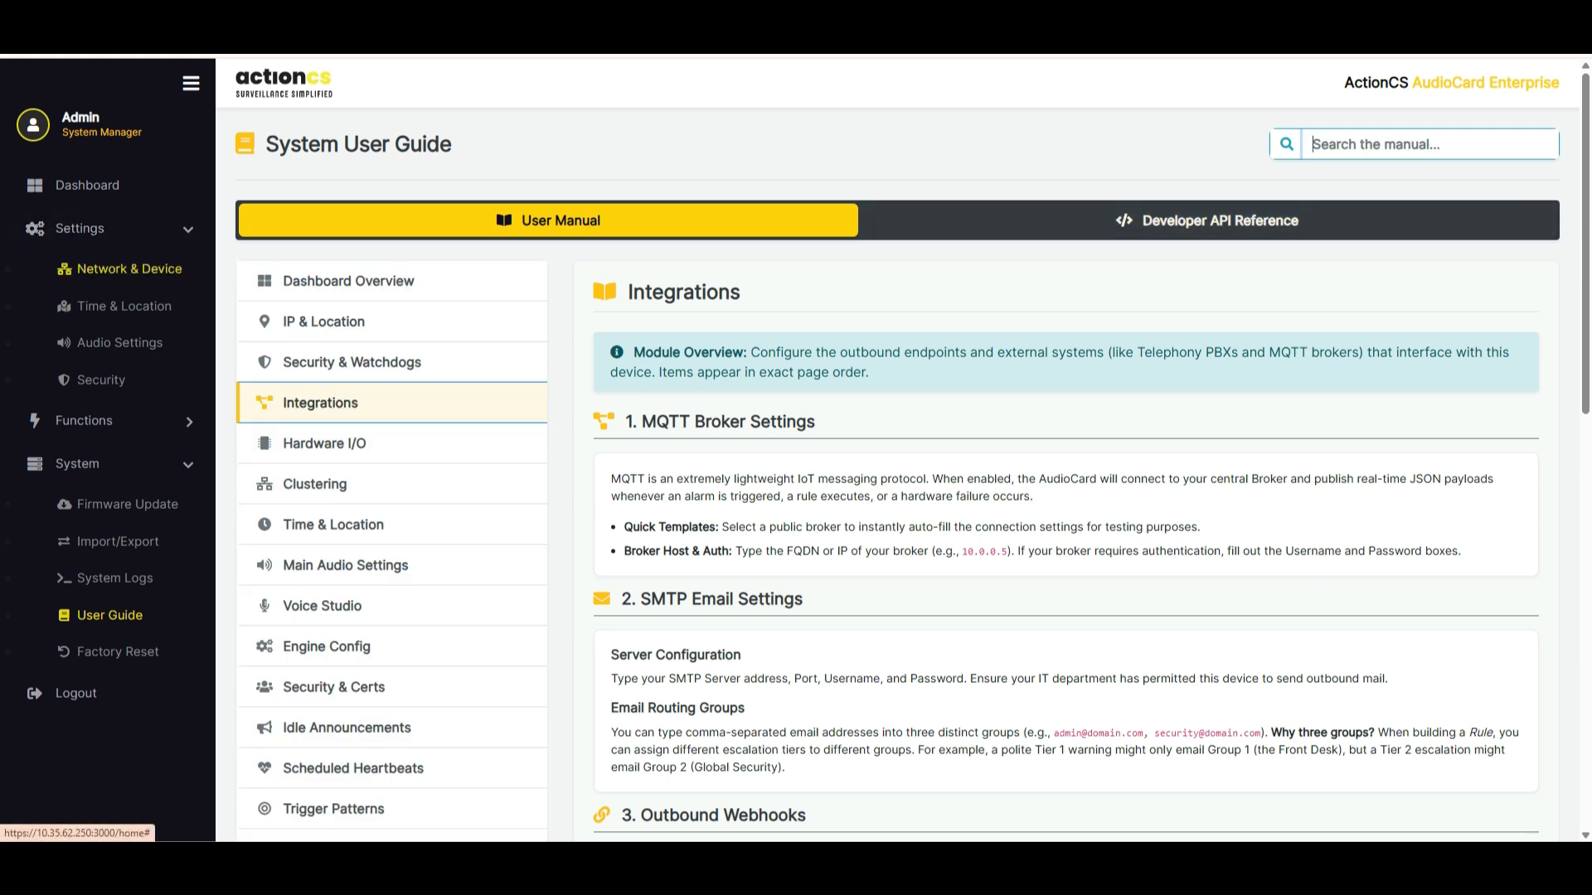
Return to the Network & Device settings and read the built-in documentation for Security & Watchdogs
click(124, 268)
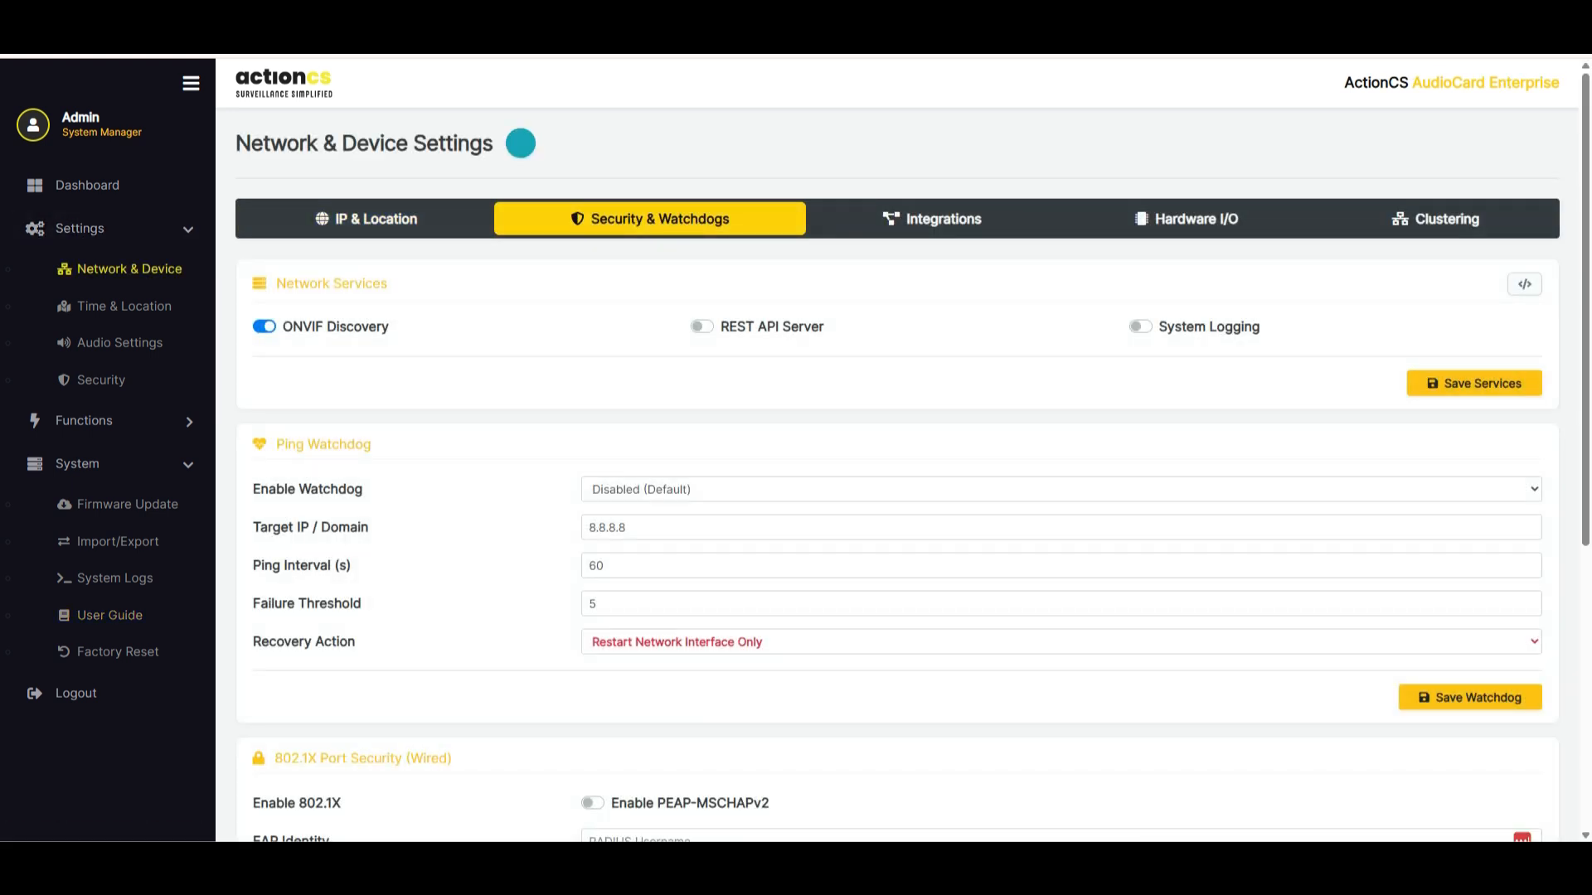
click(522, 144)
scroll(795, 472, down, 3)
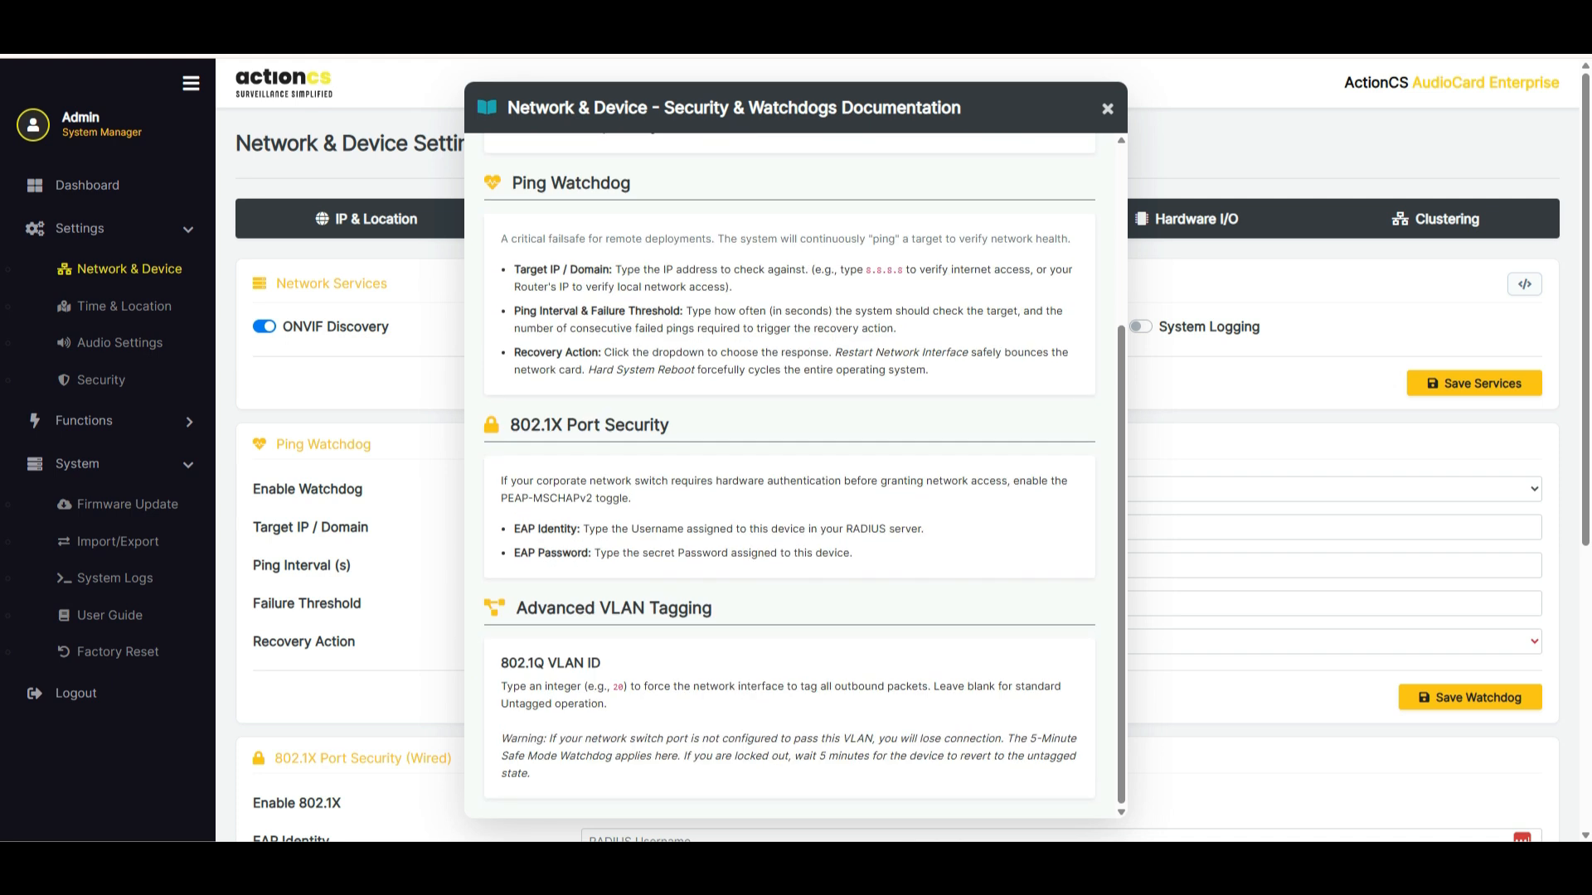
scroll(794, 472, up, 3)
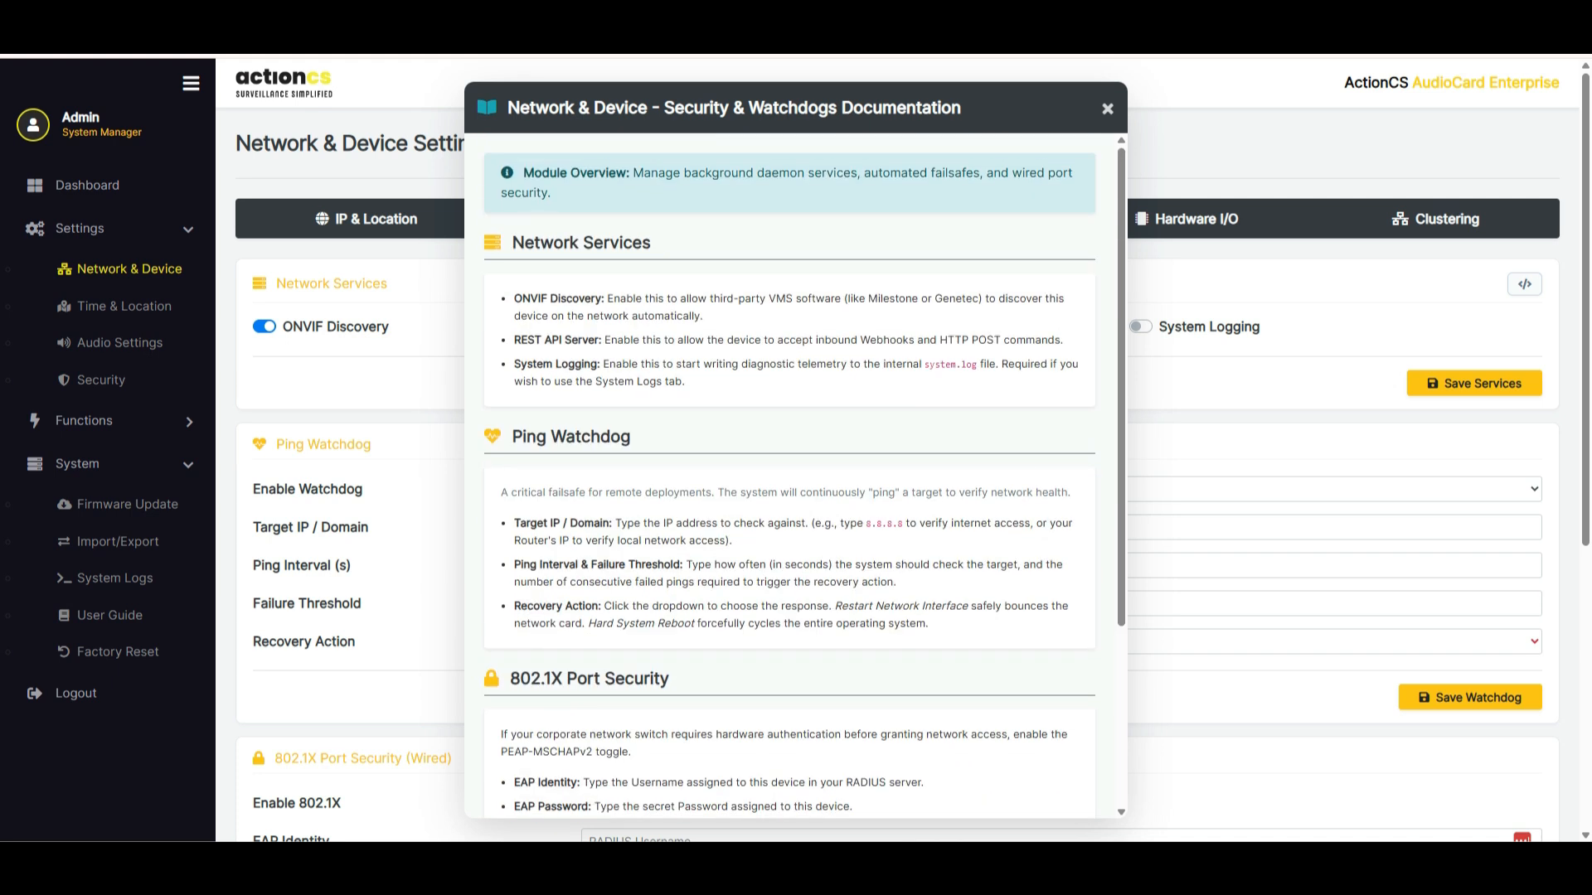
key(Escape)
Review the Ping Watchdog recovery actions, keeping Restart Network Interface Only, and look over the 802.1X and VLAN tagging settings
scroll(903, 451, down, 2)
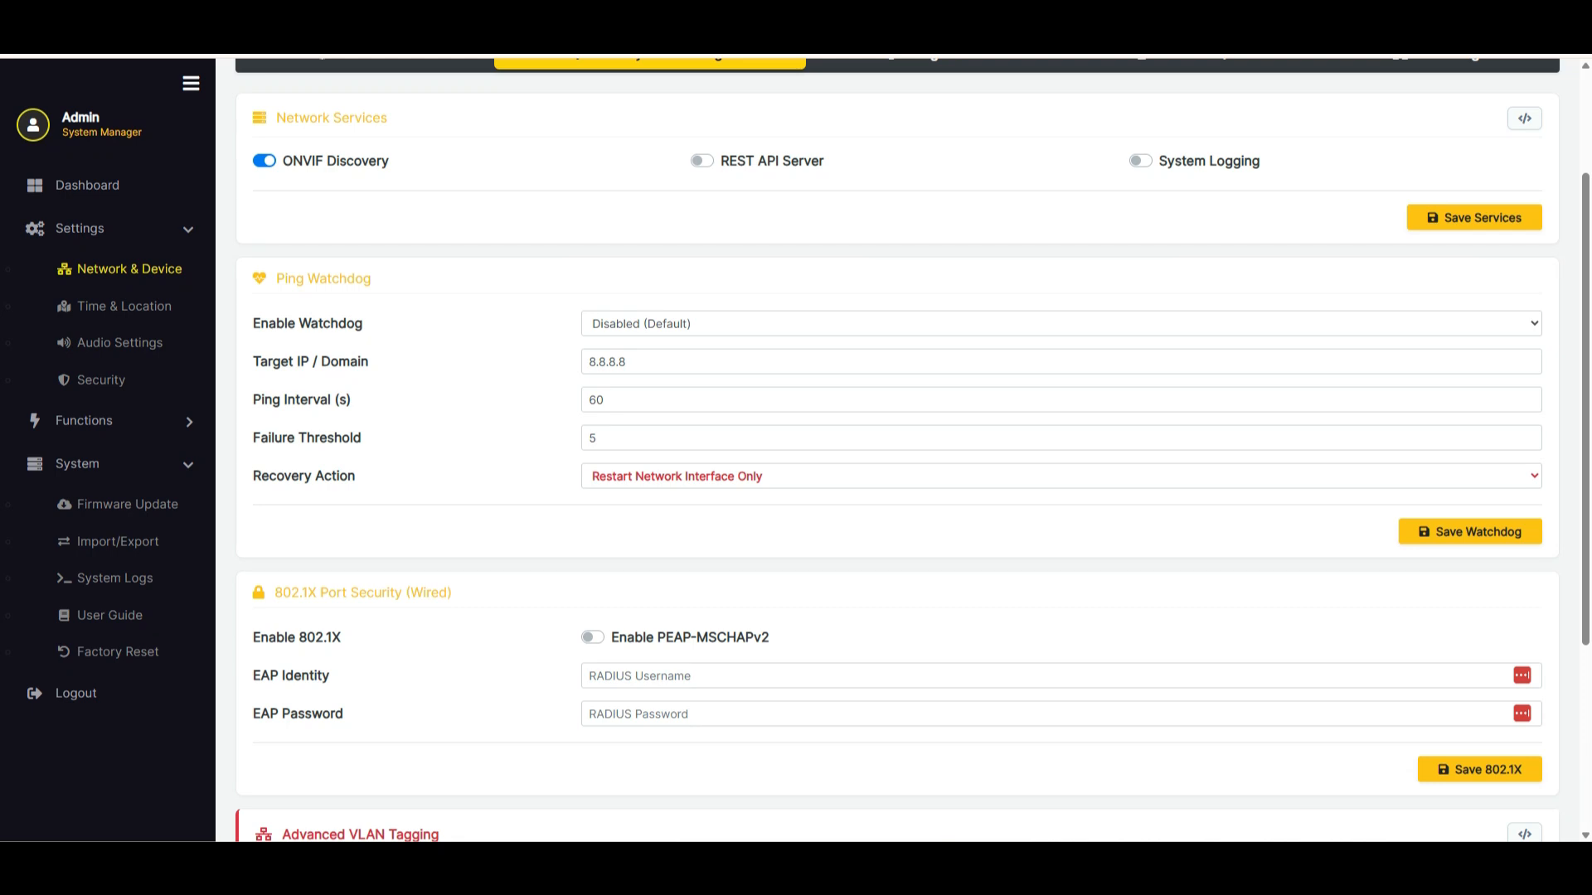
click(1061, 476)
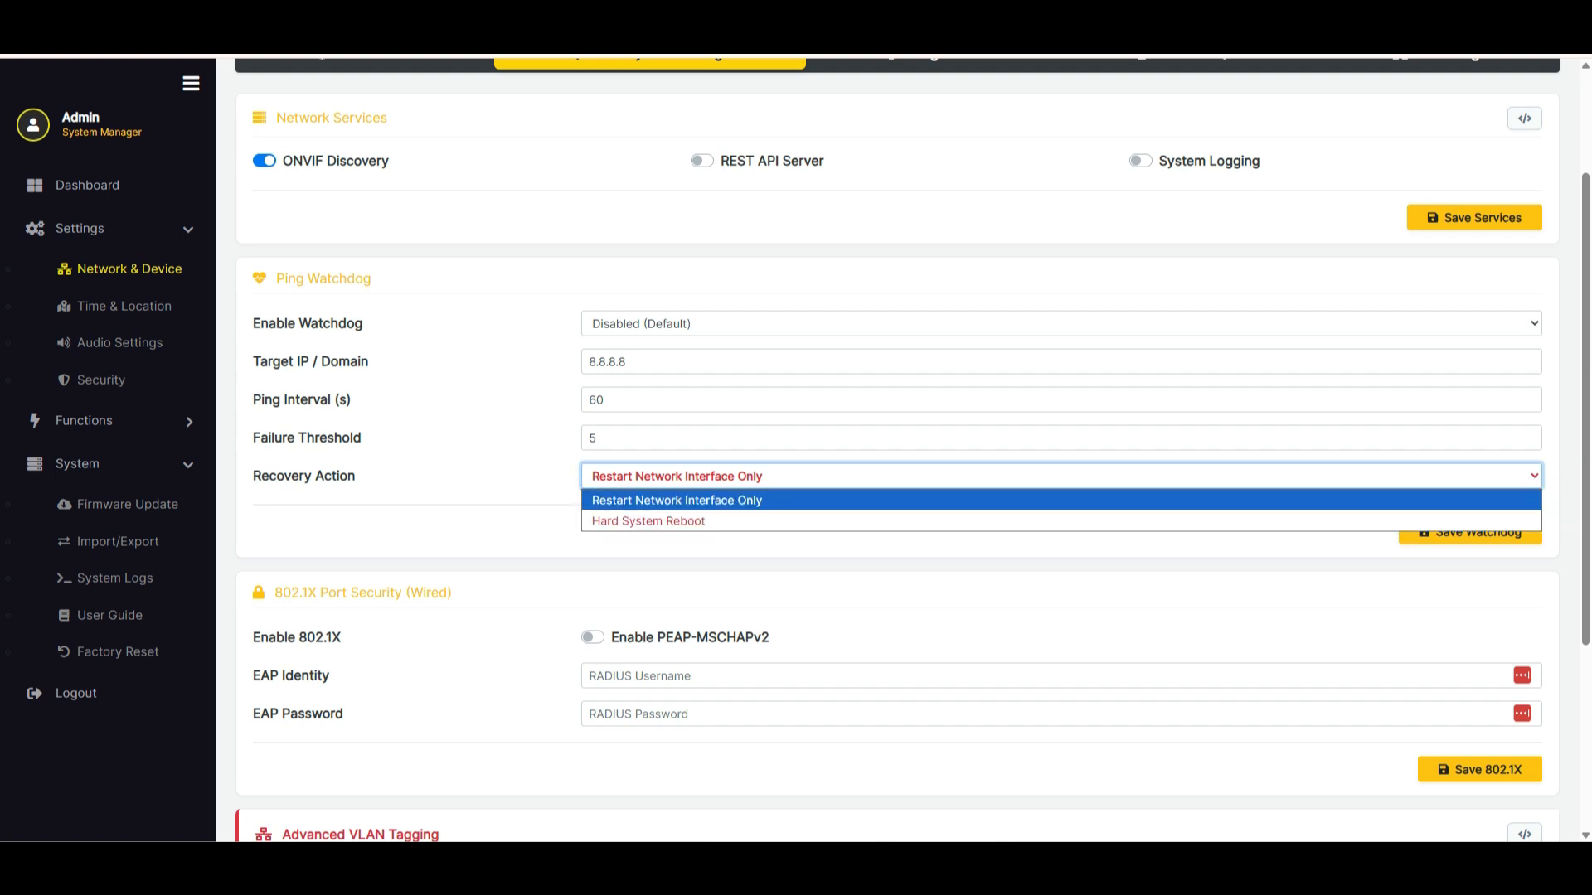
click(1061, 500)
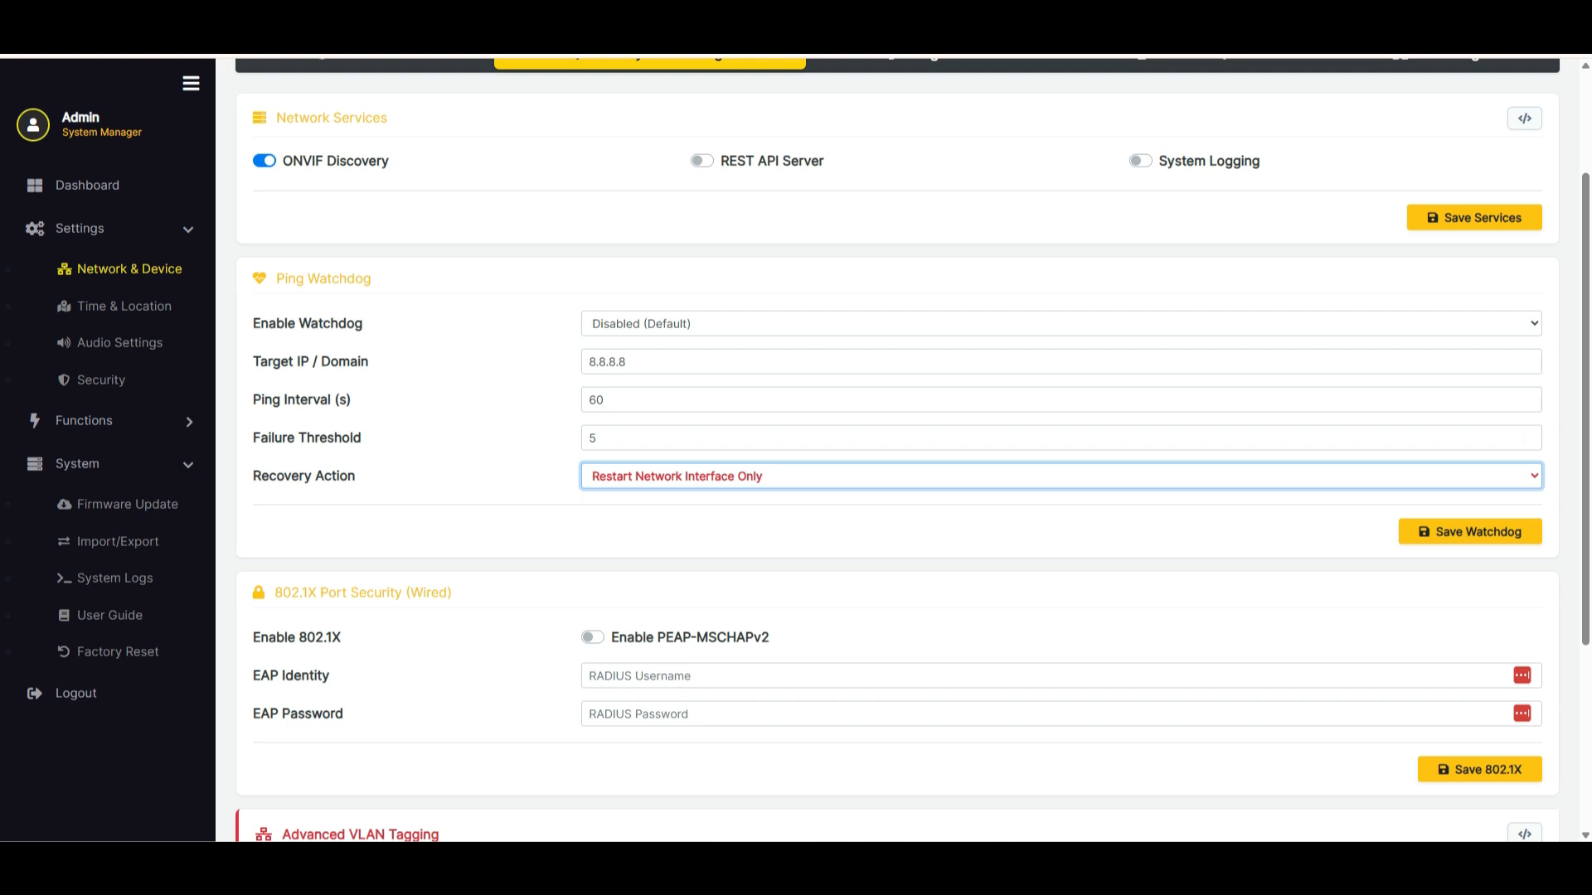
scroll(912, 450, down, 3)
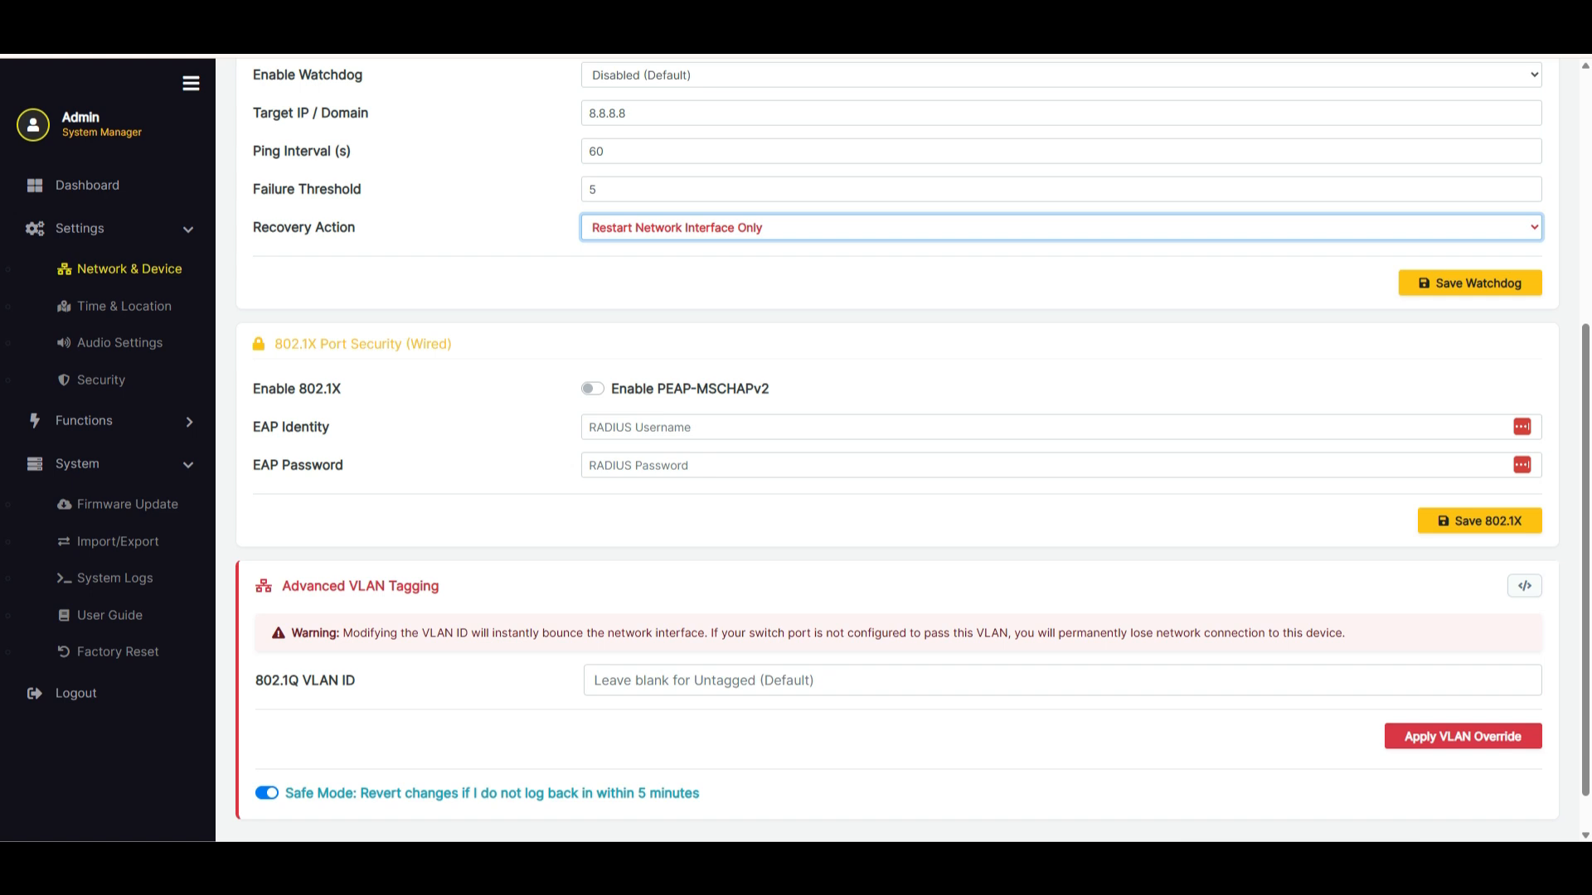
scroll(904, 448, up, 5)
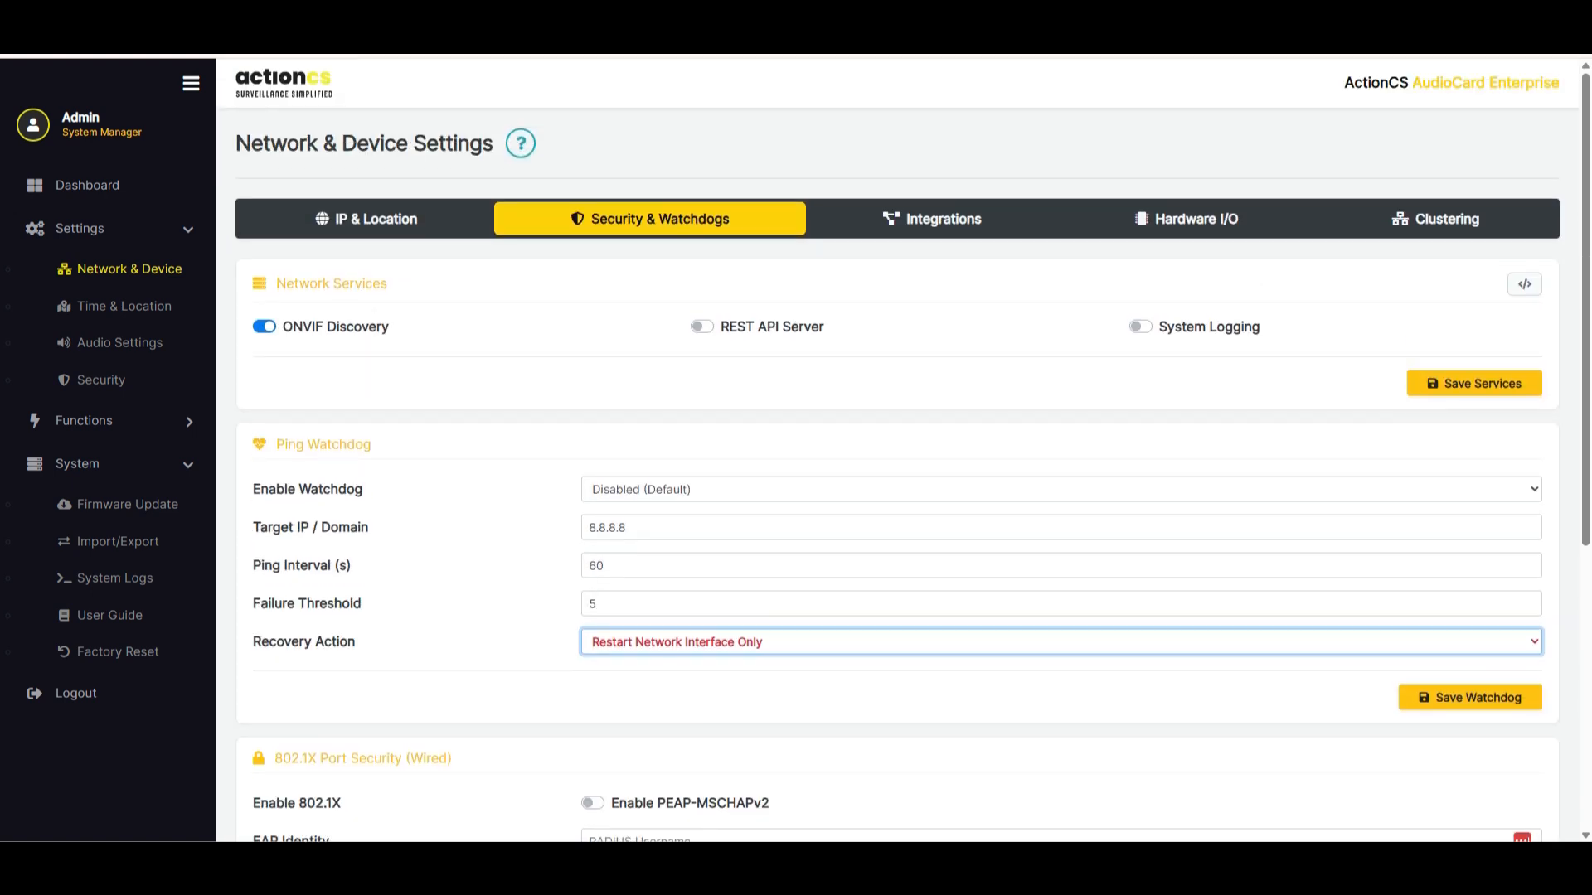
Show the Integrations settings and view the quick templates offered for the MQTT broker without choosing one
click(932, 219)
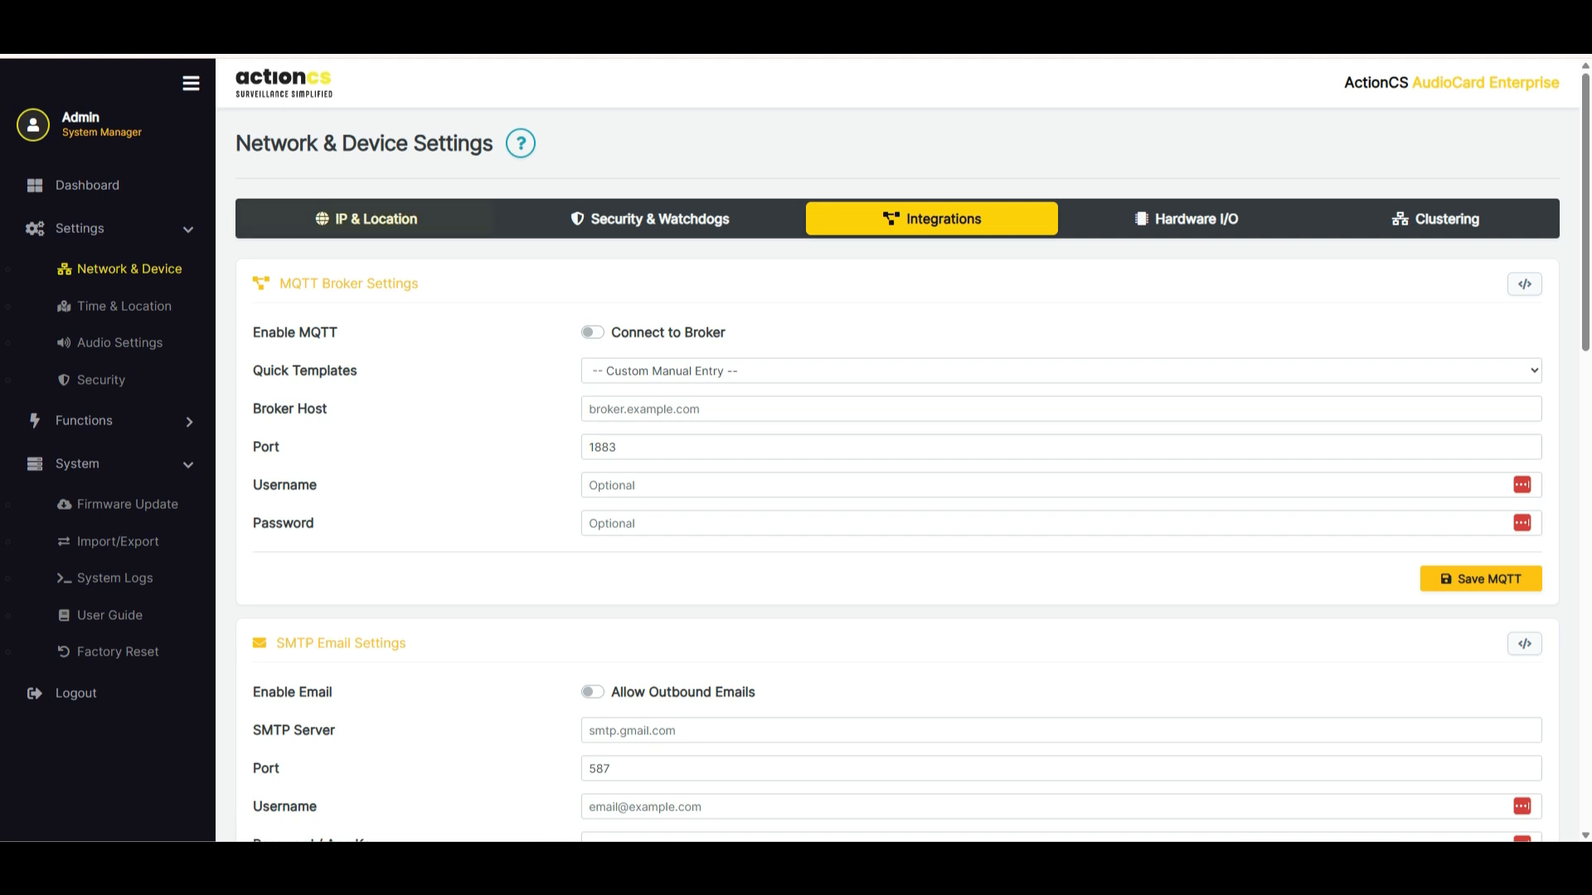
drag(277, 284, 420, 283)
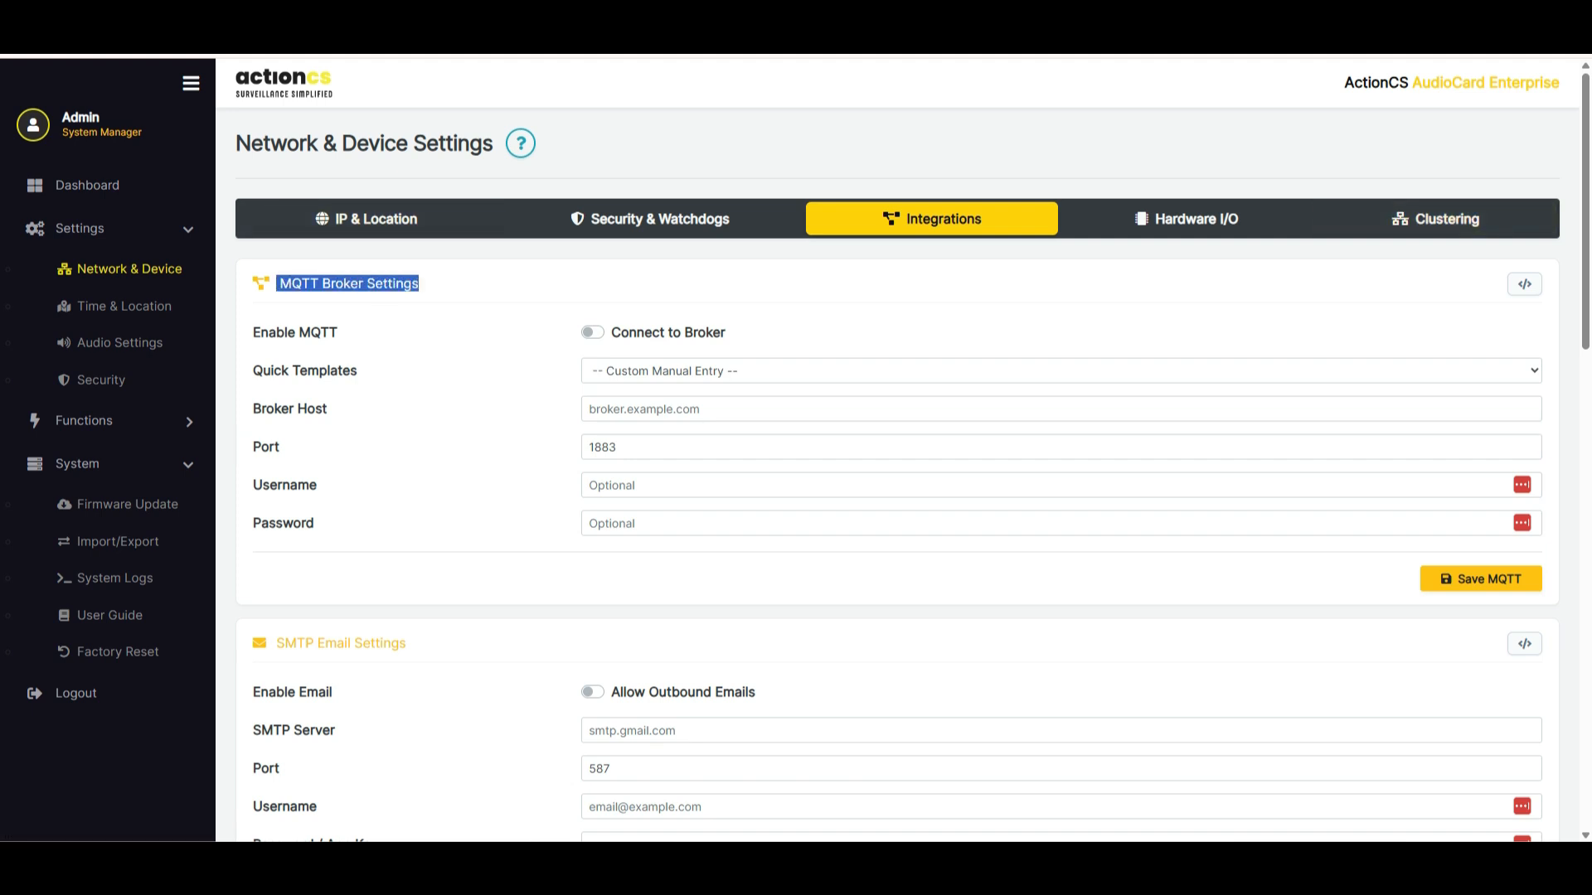
click(1061, 371)
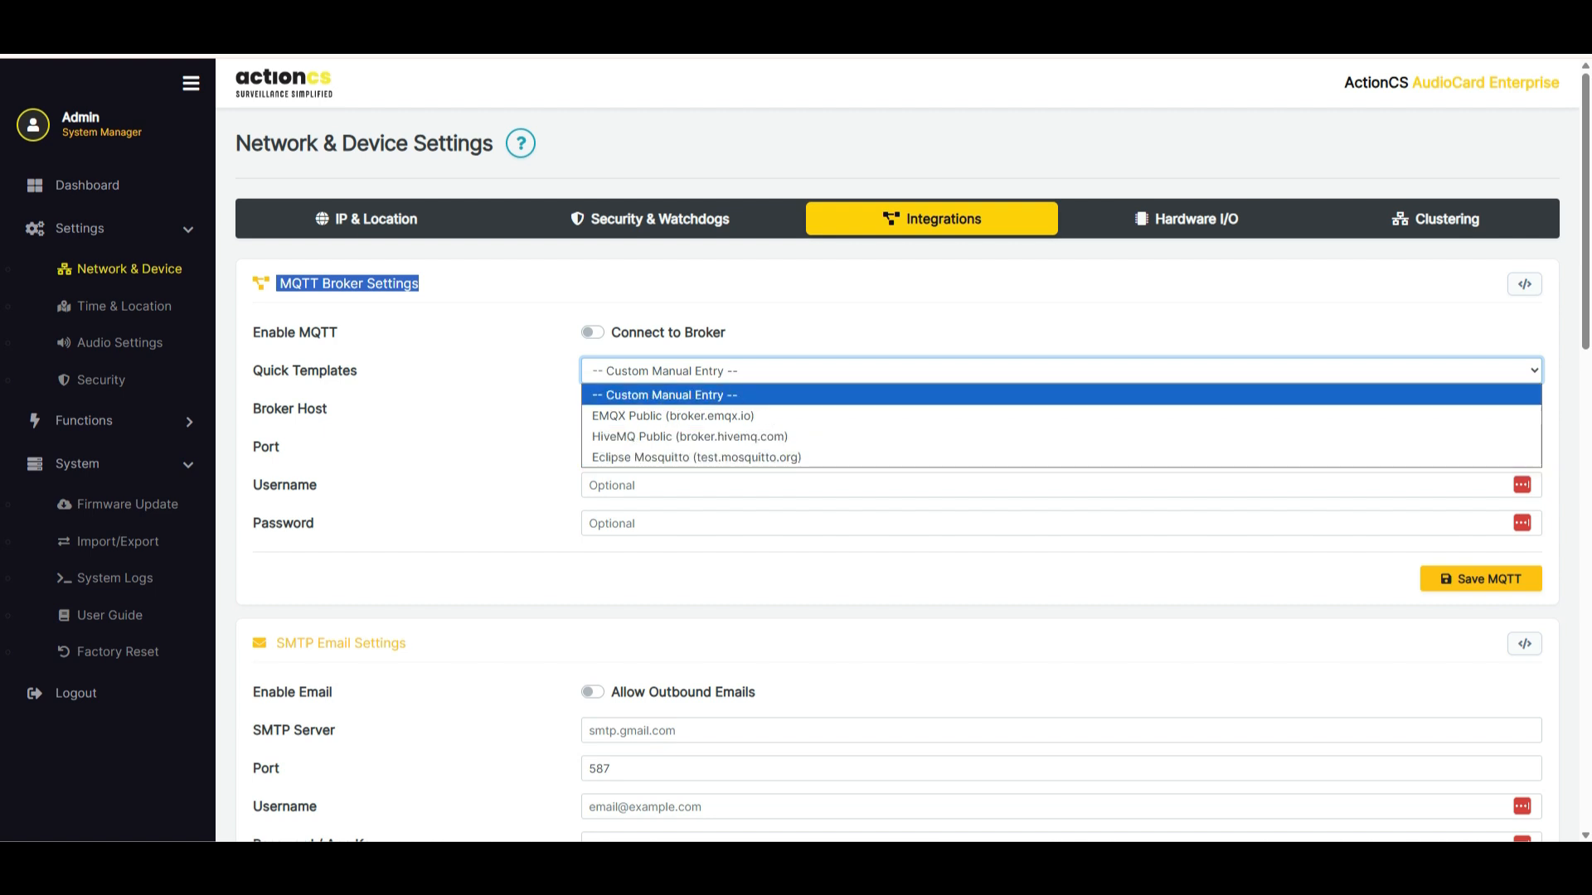
click(879, 309)
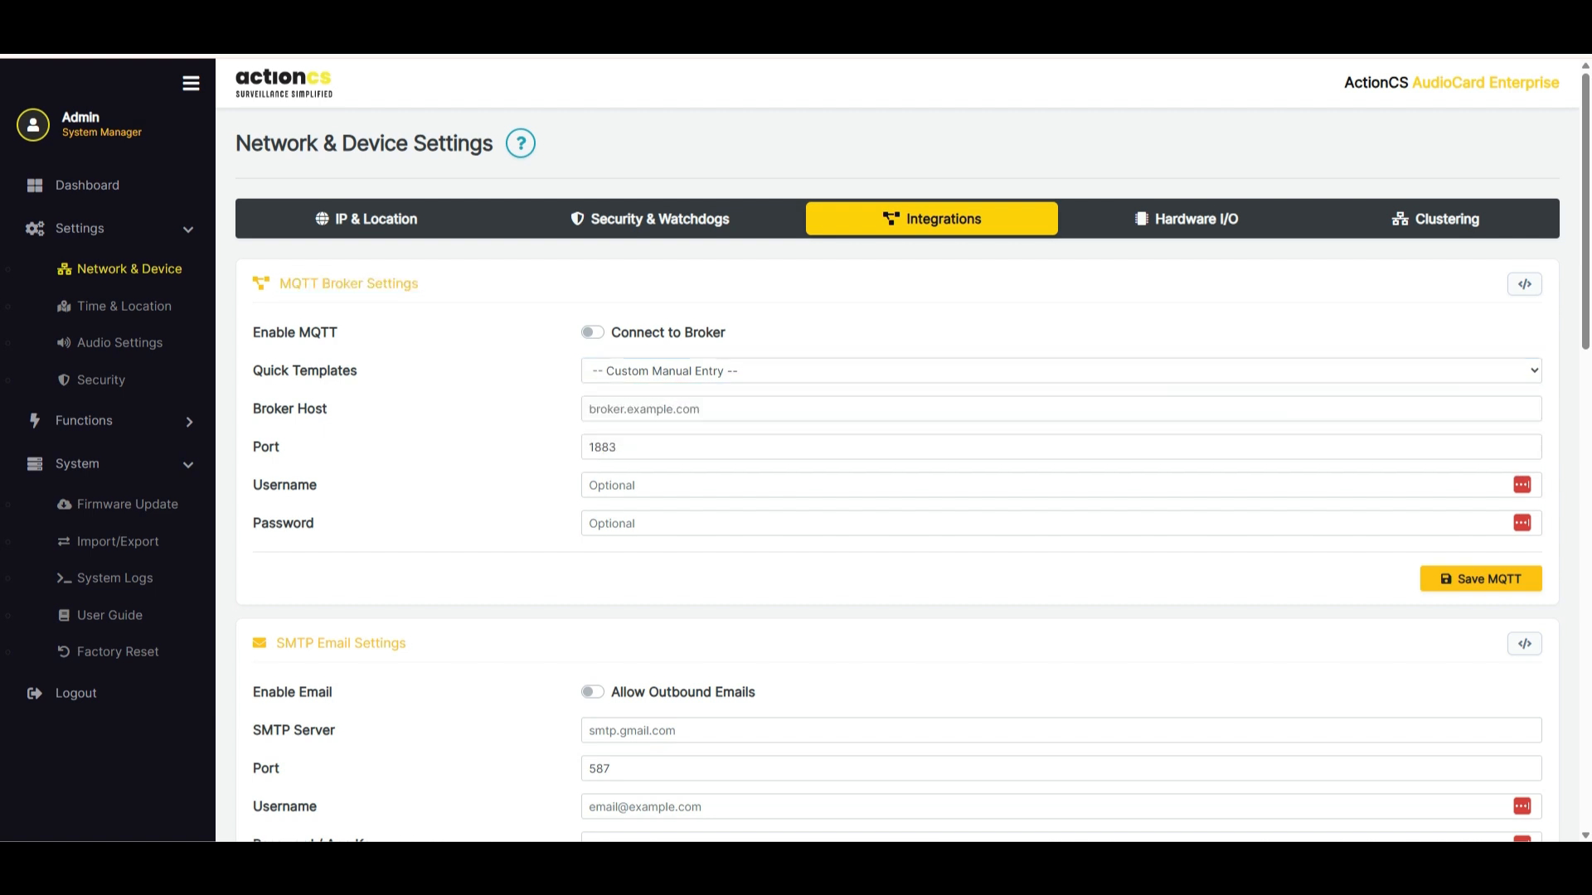
Review the SMTP Email Settings in the Integrations section, including the Group 1 to 3 email recipient fields, without entering any addresses
scroll(896, 448, down, 4)
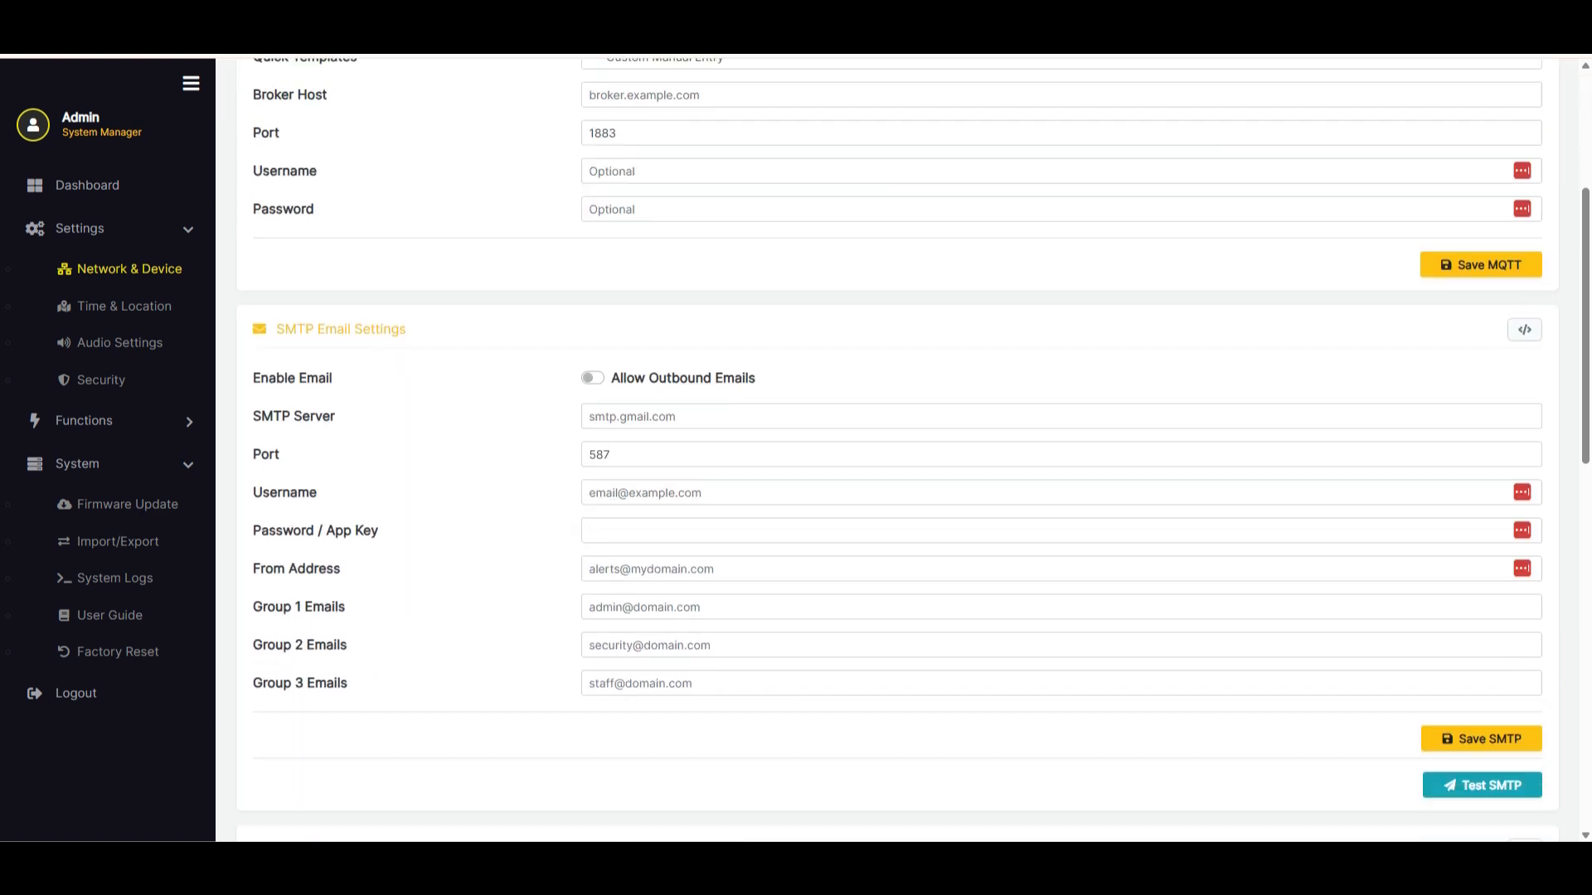
scroll(896, 447, down, 2)
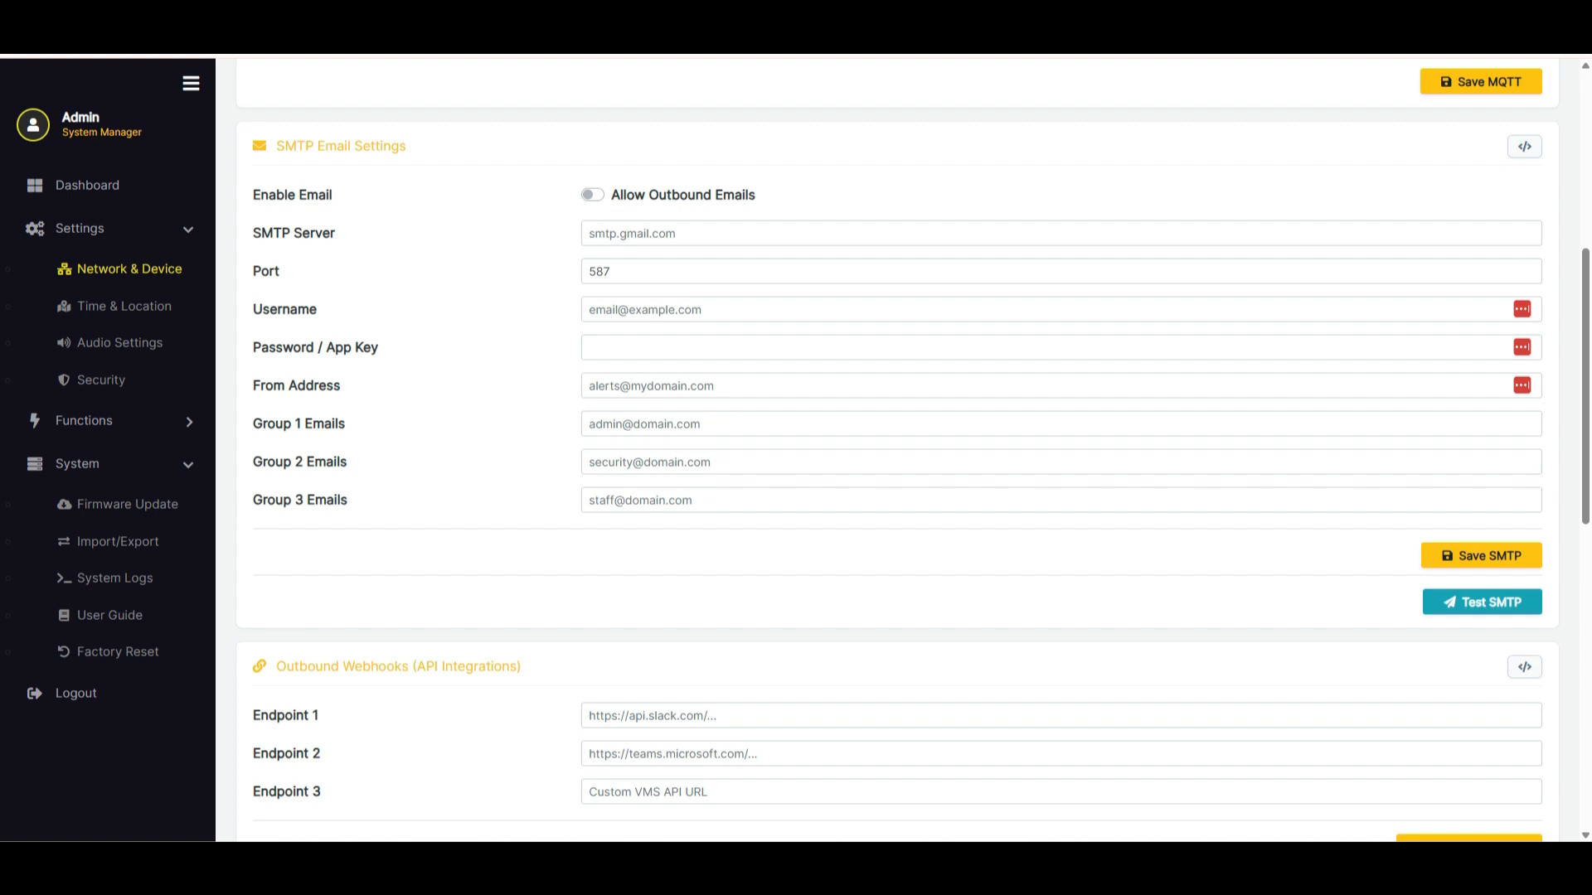
click(1061, 424)
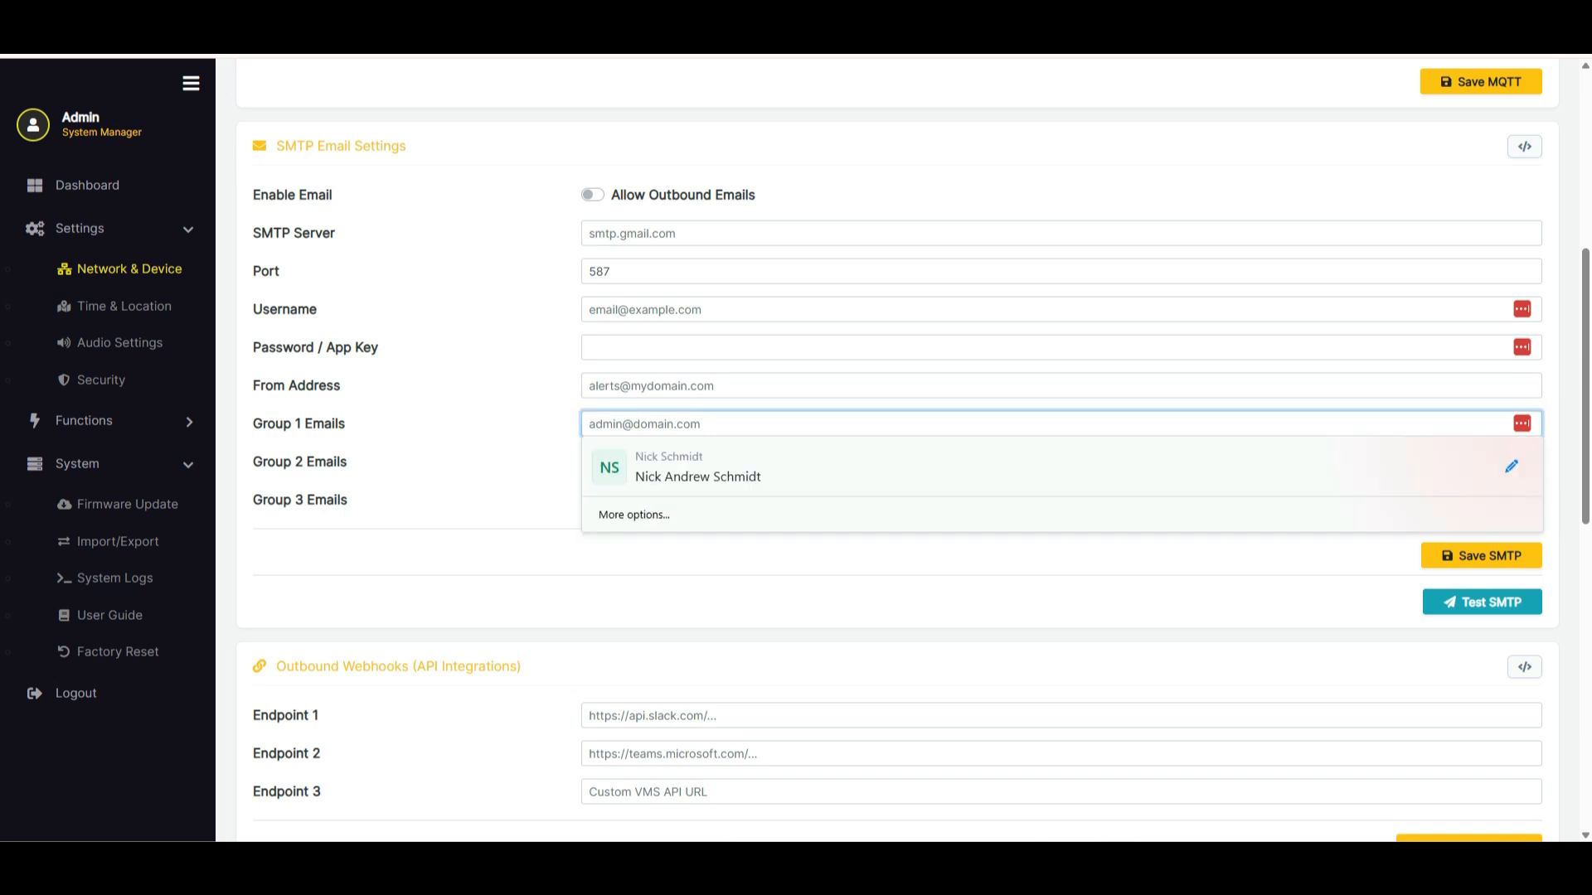
click(465, 462)
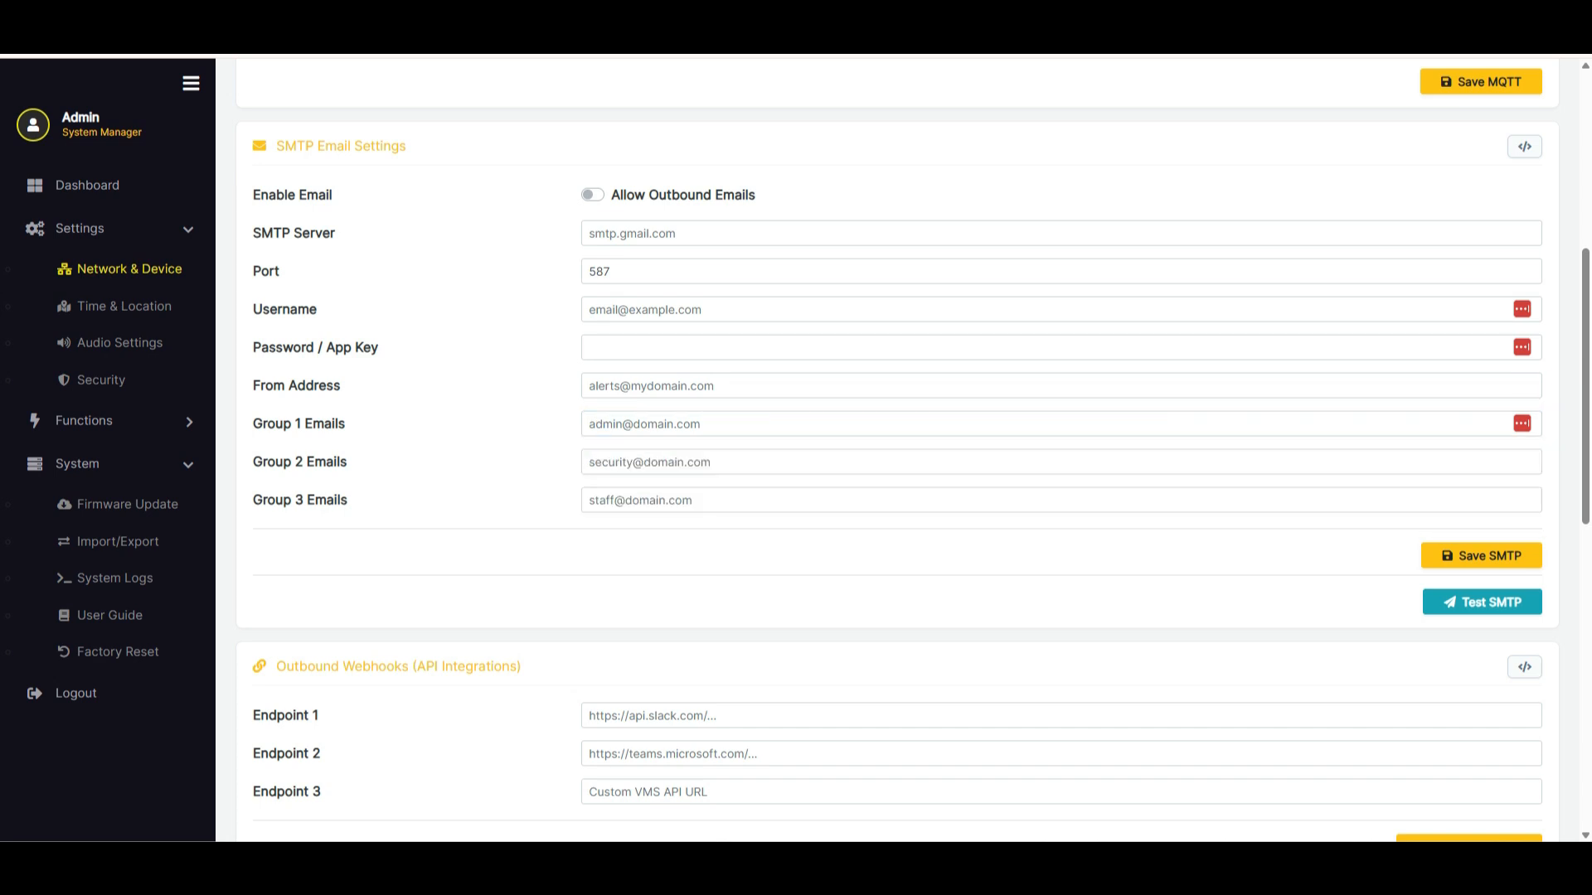
Look over the Outbound Webhooks endpoints and the Global Alert Templates, including the default email body and webhook JSON payload
scroll(896, 447, down, 3)
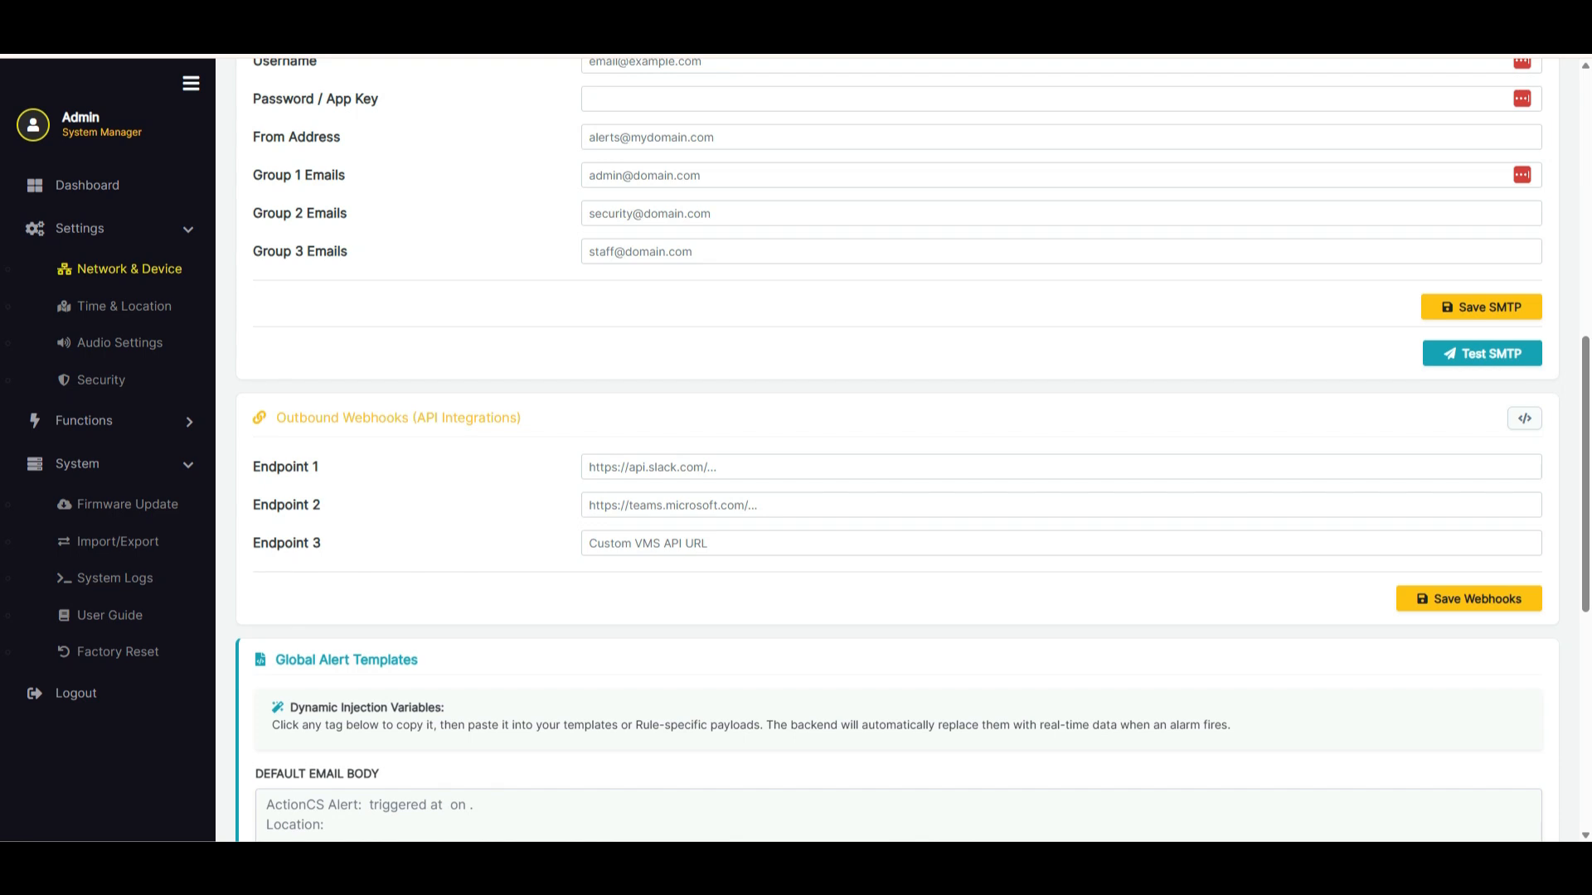
scroll(895, 447, down, 3)
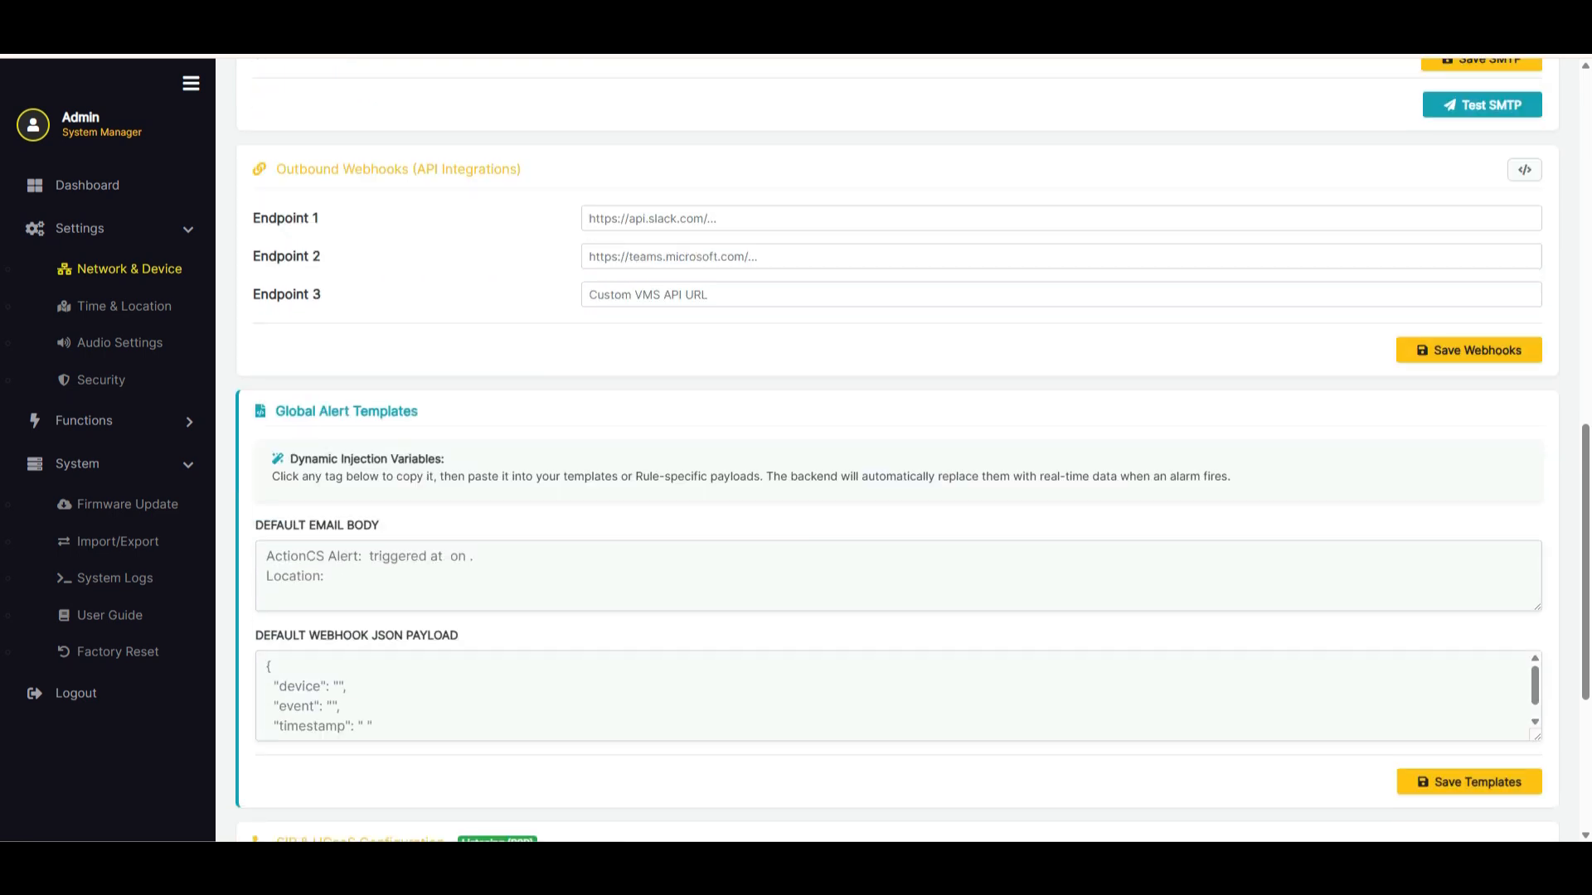
scroll(896, 447, down, 3)
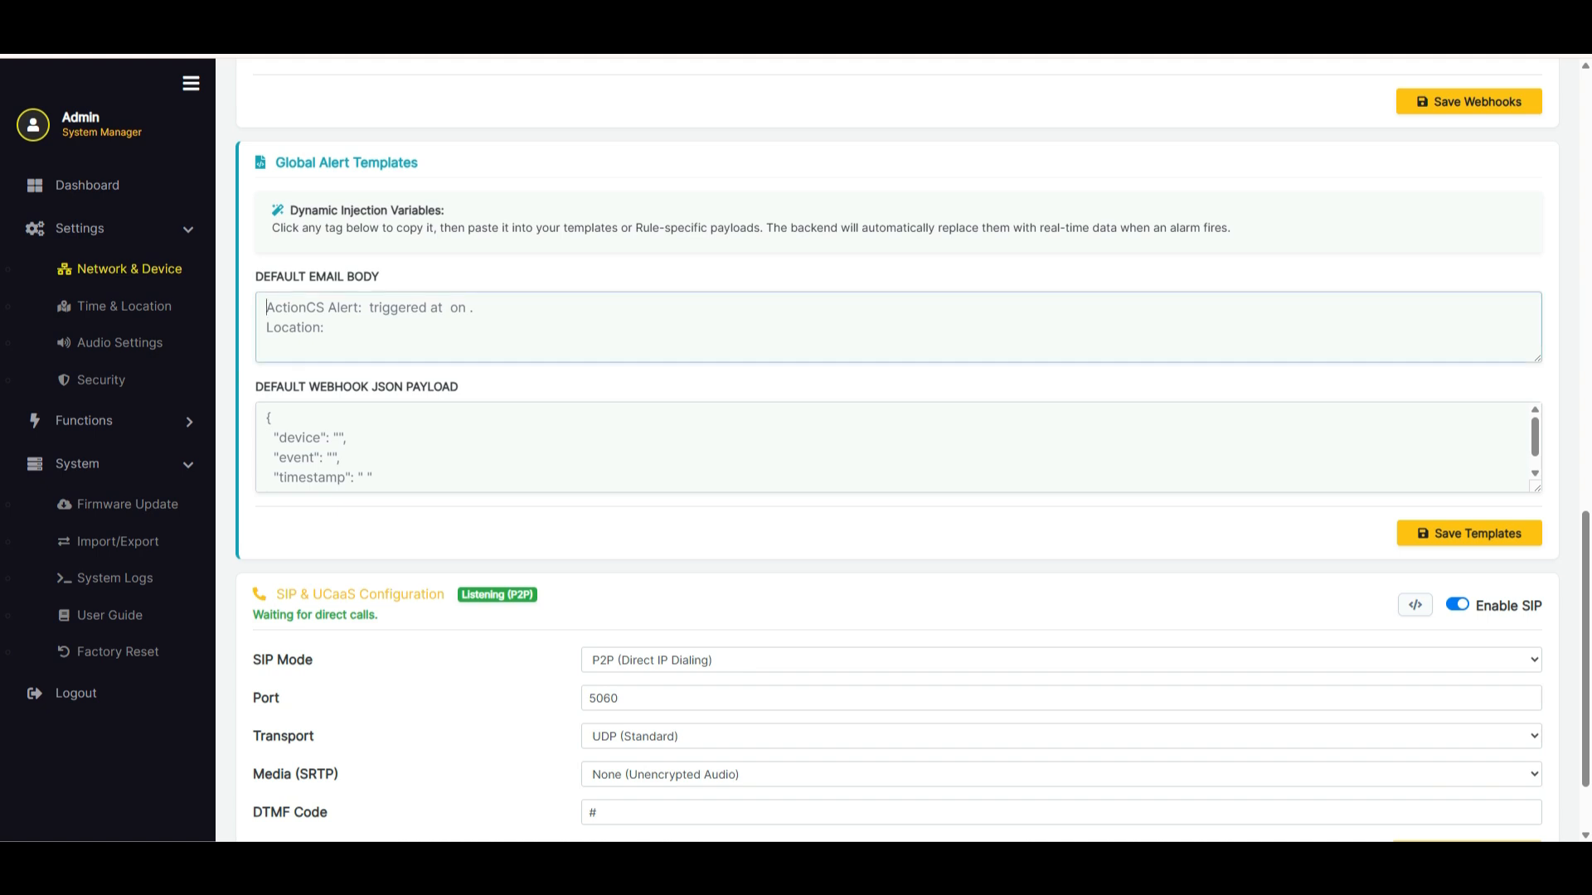
scroll(896, 447, down, 2)
scroll(911, 449, up, 1)
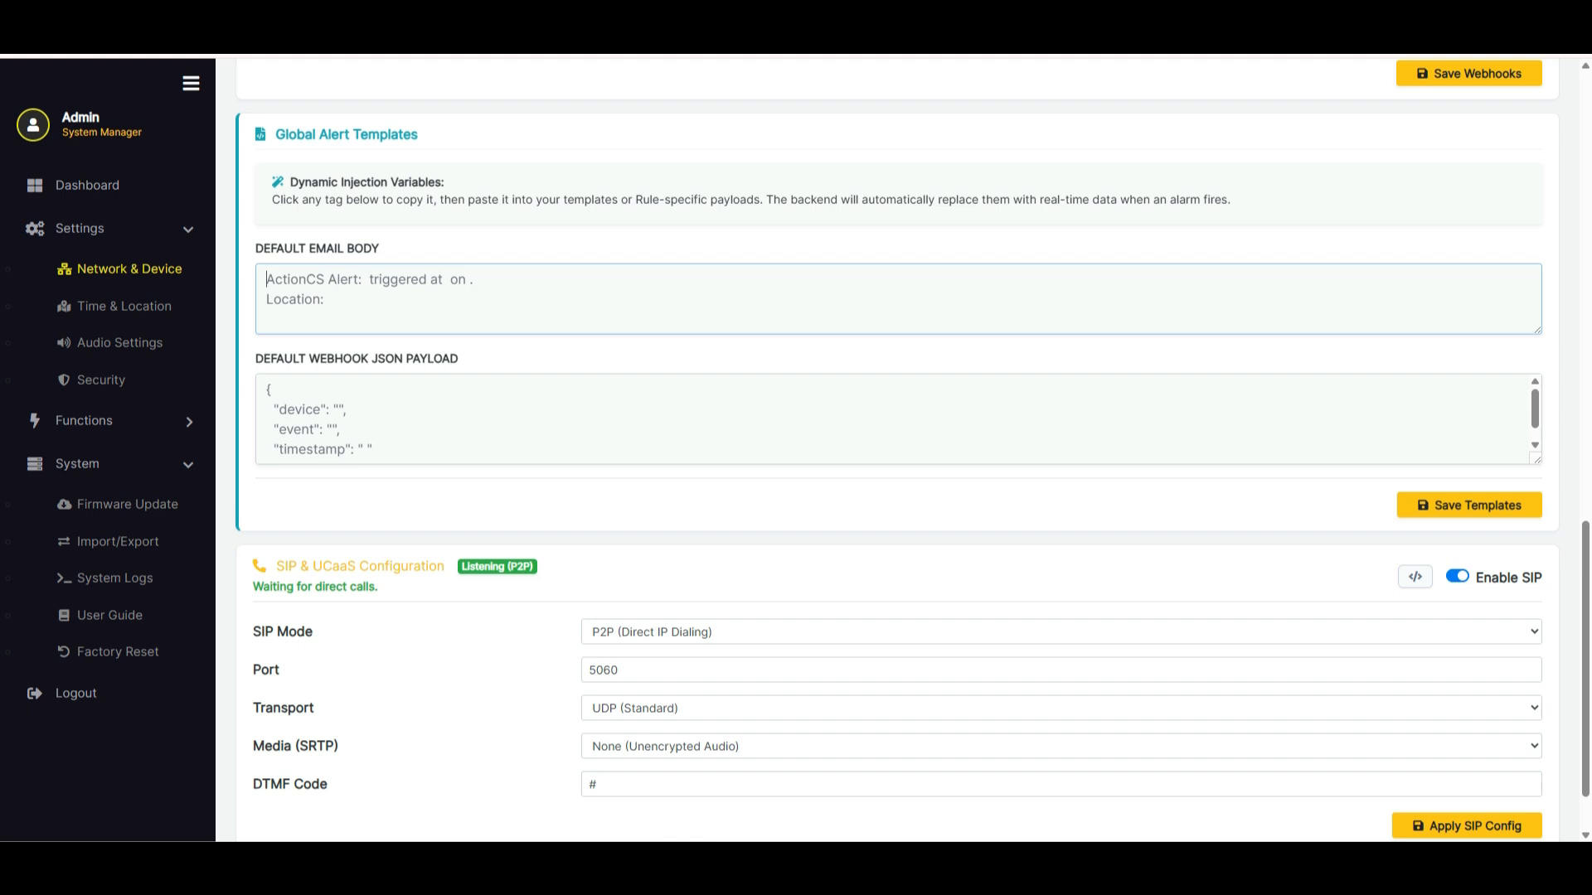
scroll(895, 419, down, 1)
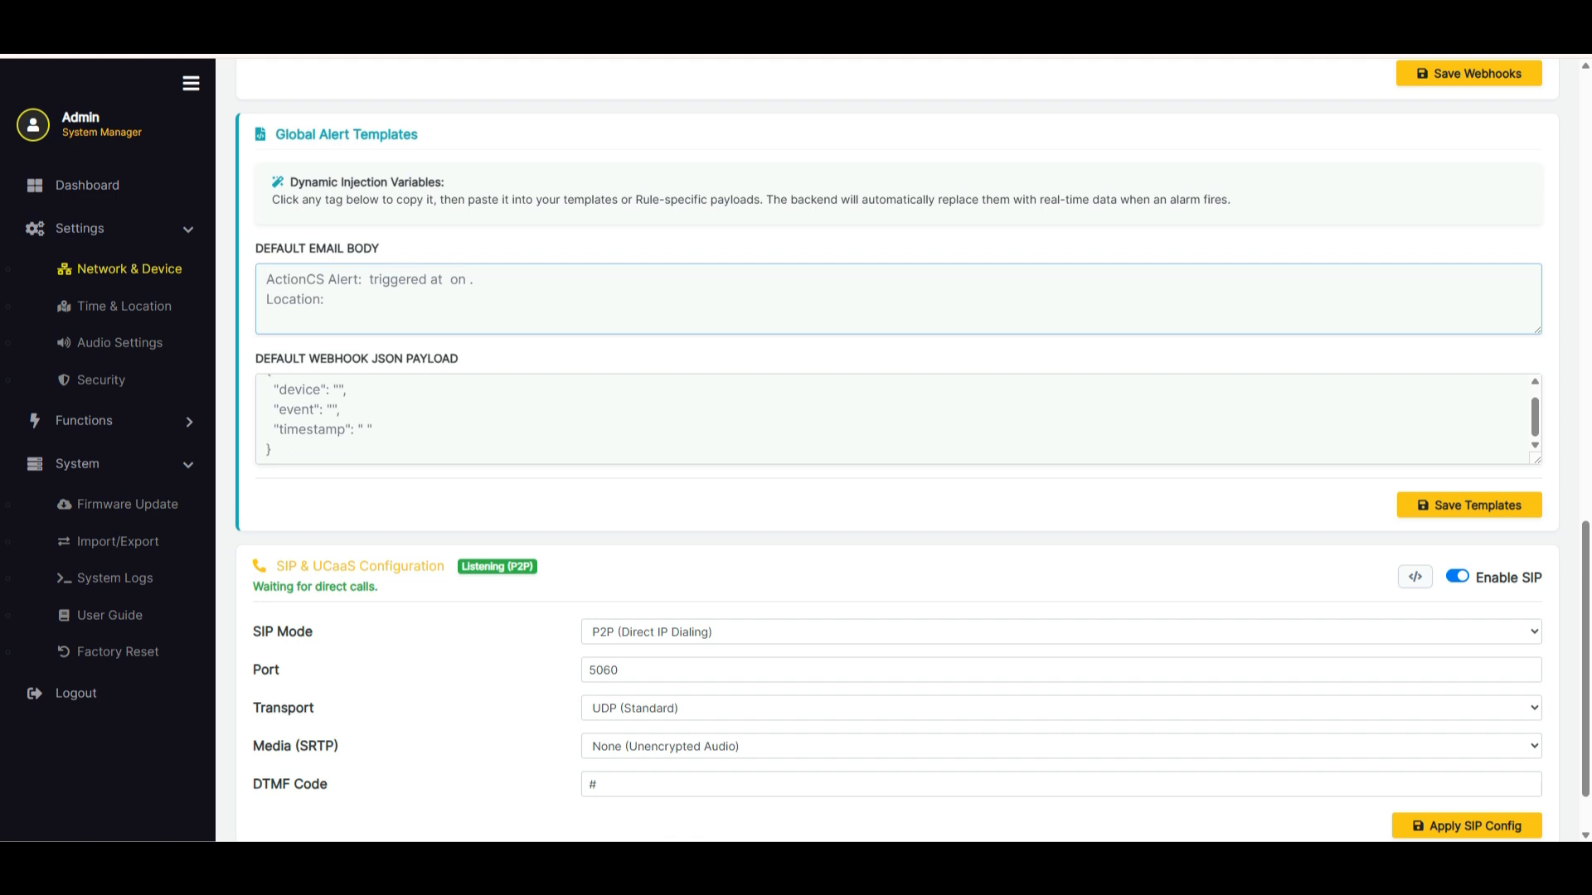
scroll(911, 450, down, 1)
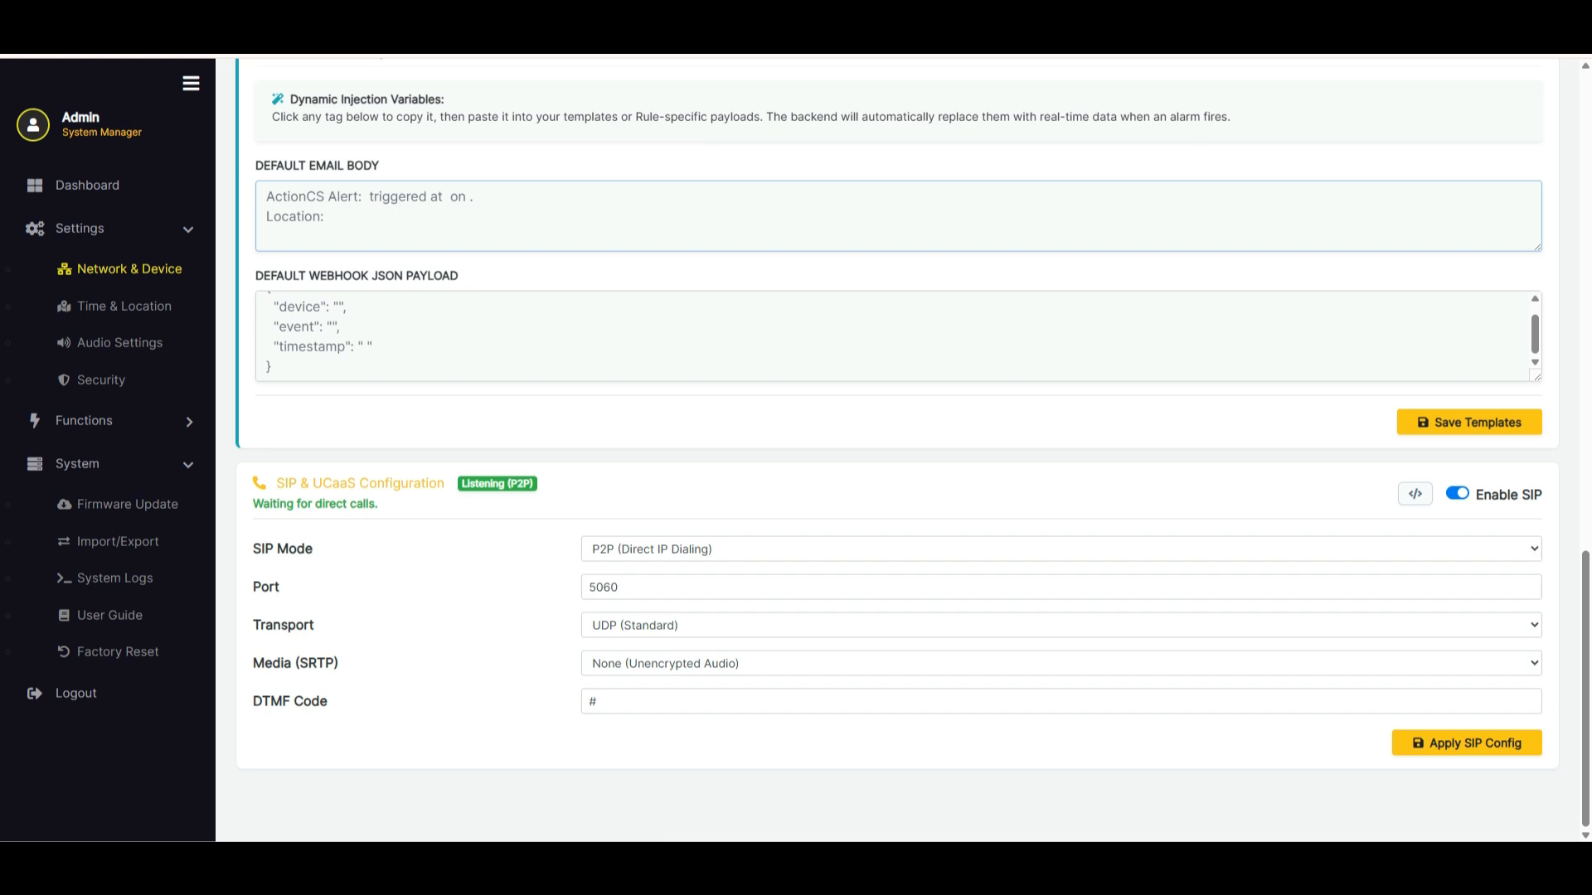
Set the SIP Mode to Registered (UCaaS / PBX) and examine the registration fields it offers
click(1061, 549)
click(1061, 594)
scroll(1061, 594, down, 2)
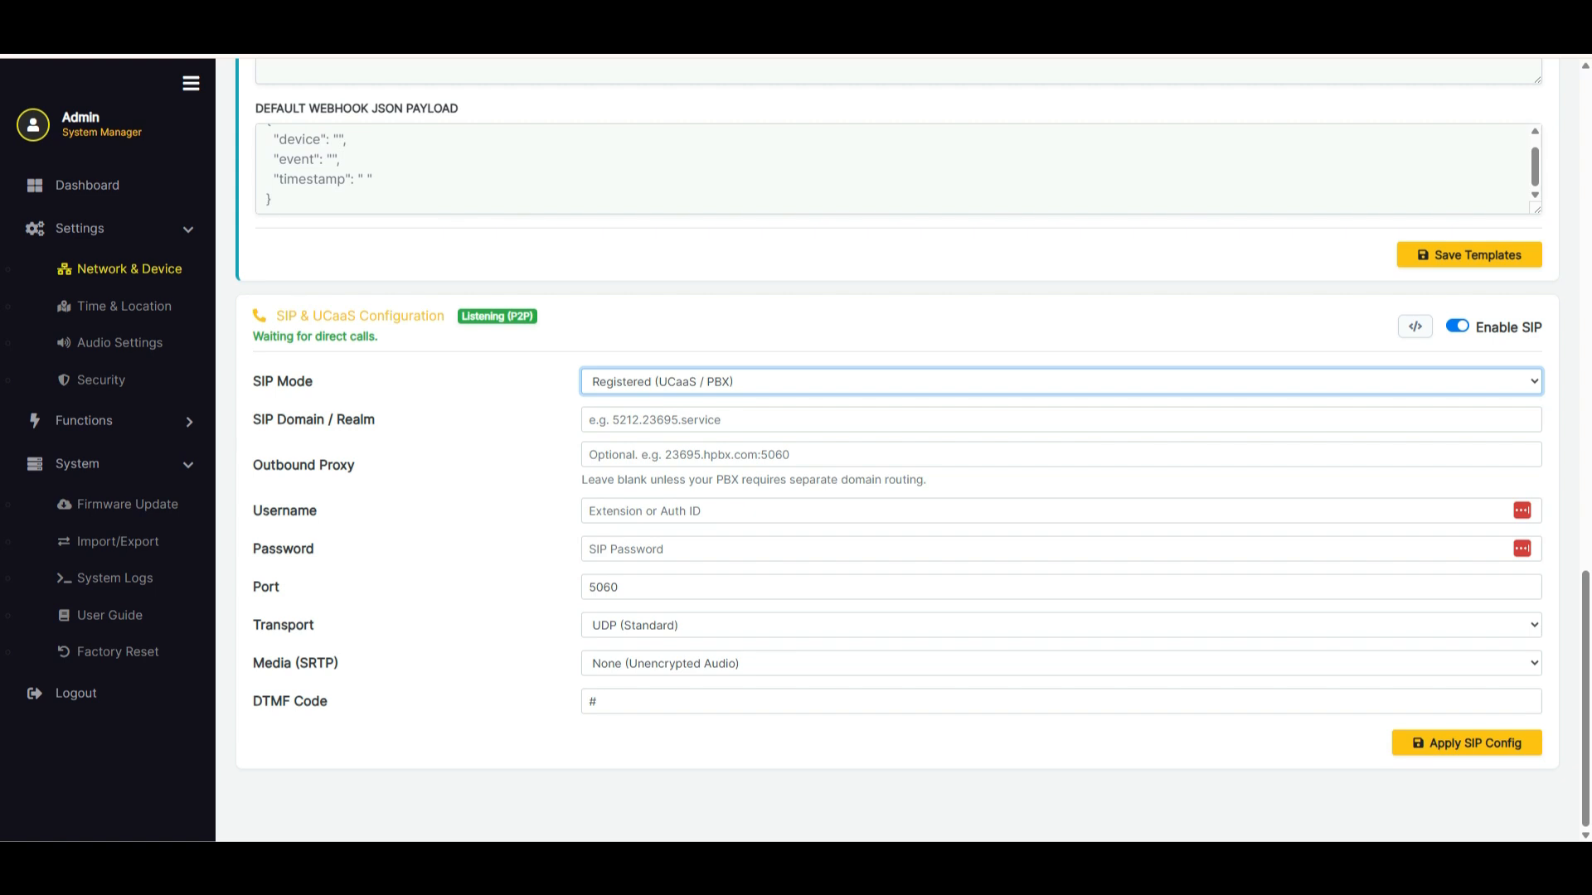
Show the Hardware I/O settings and view the Alarm 1 type options, keeping Normally Open (NO)
scroll(897, 449, up, 18)
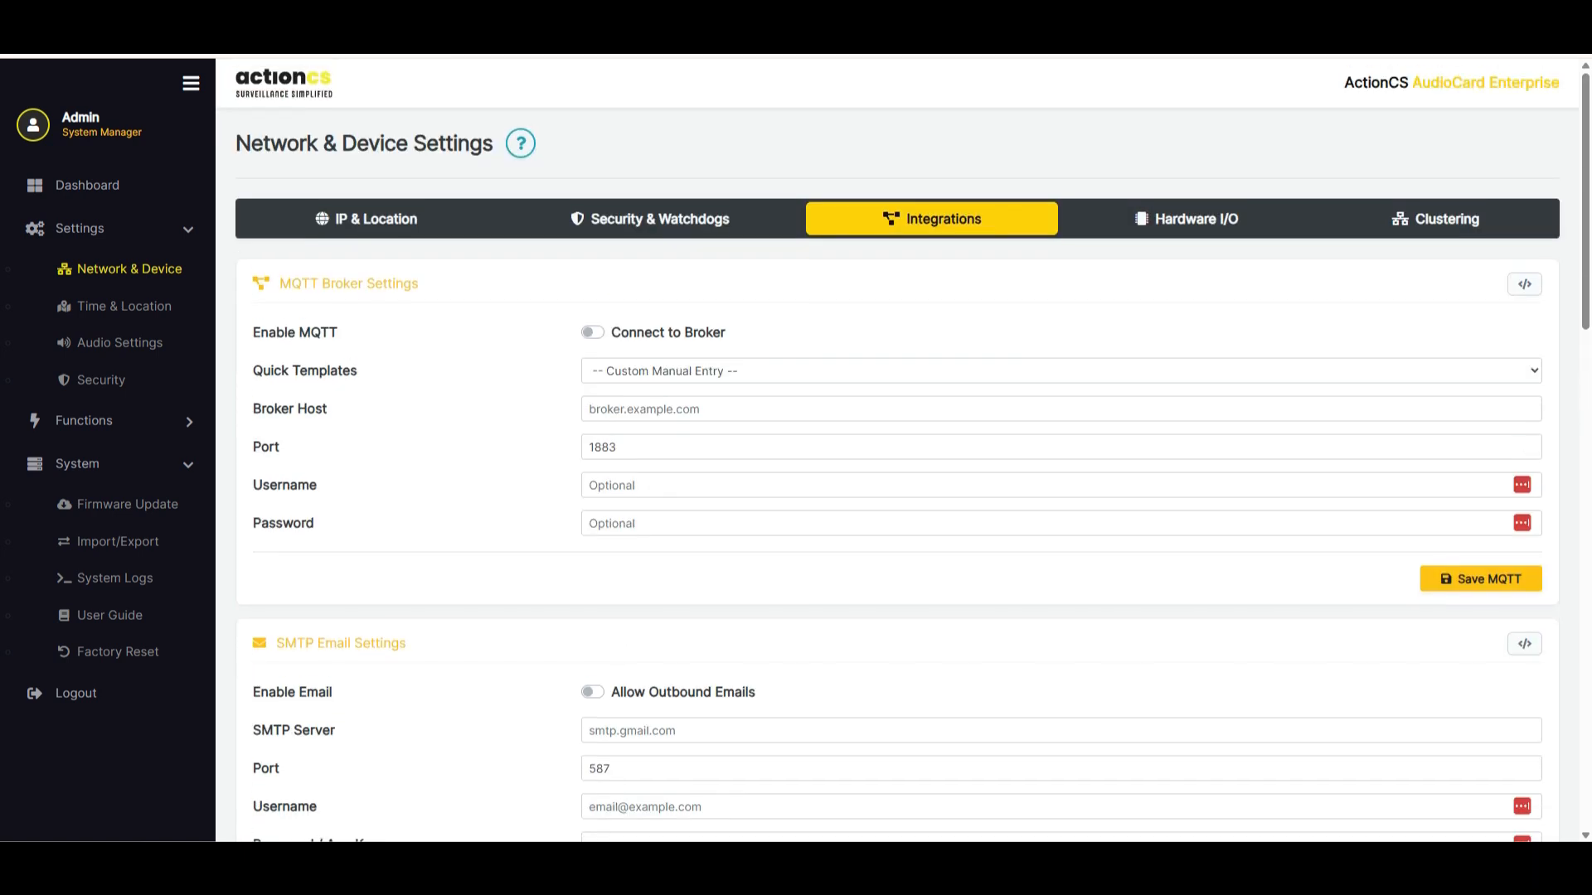
click(1186, 219)
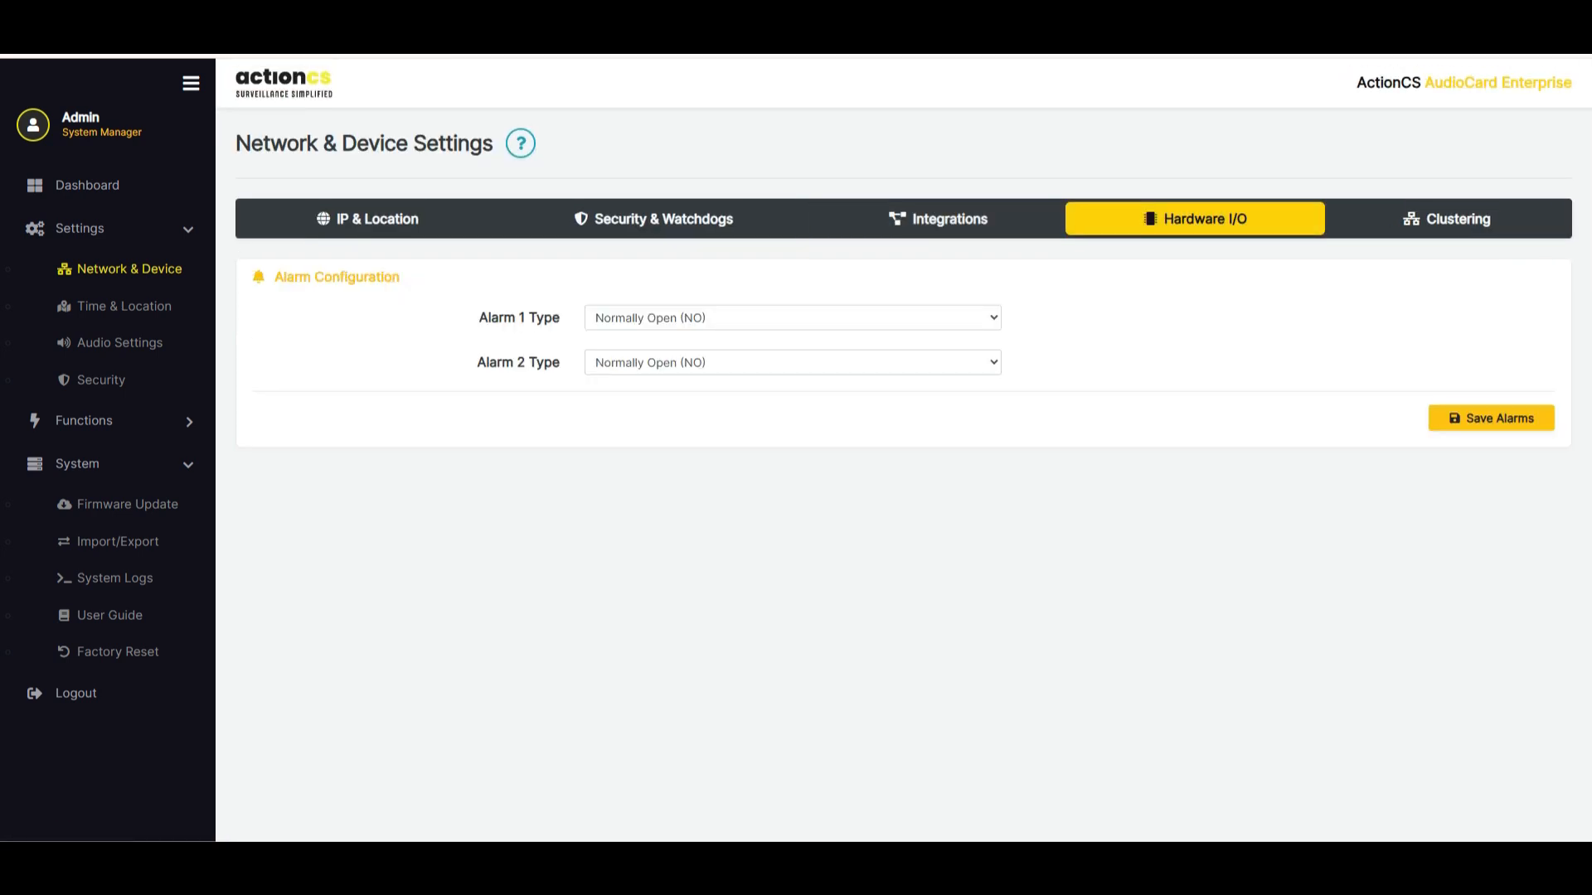
click(792, 318)
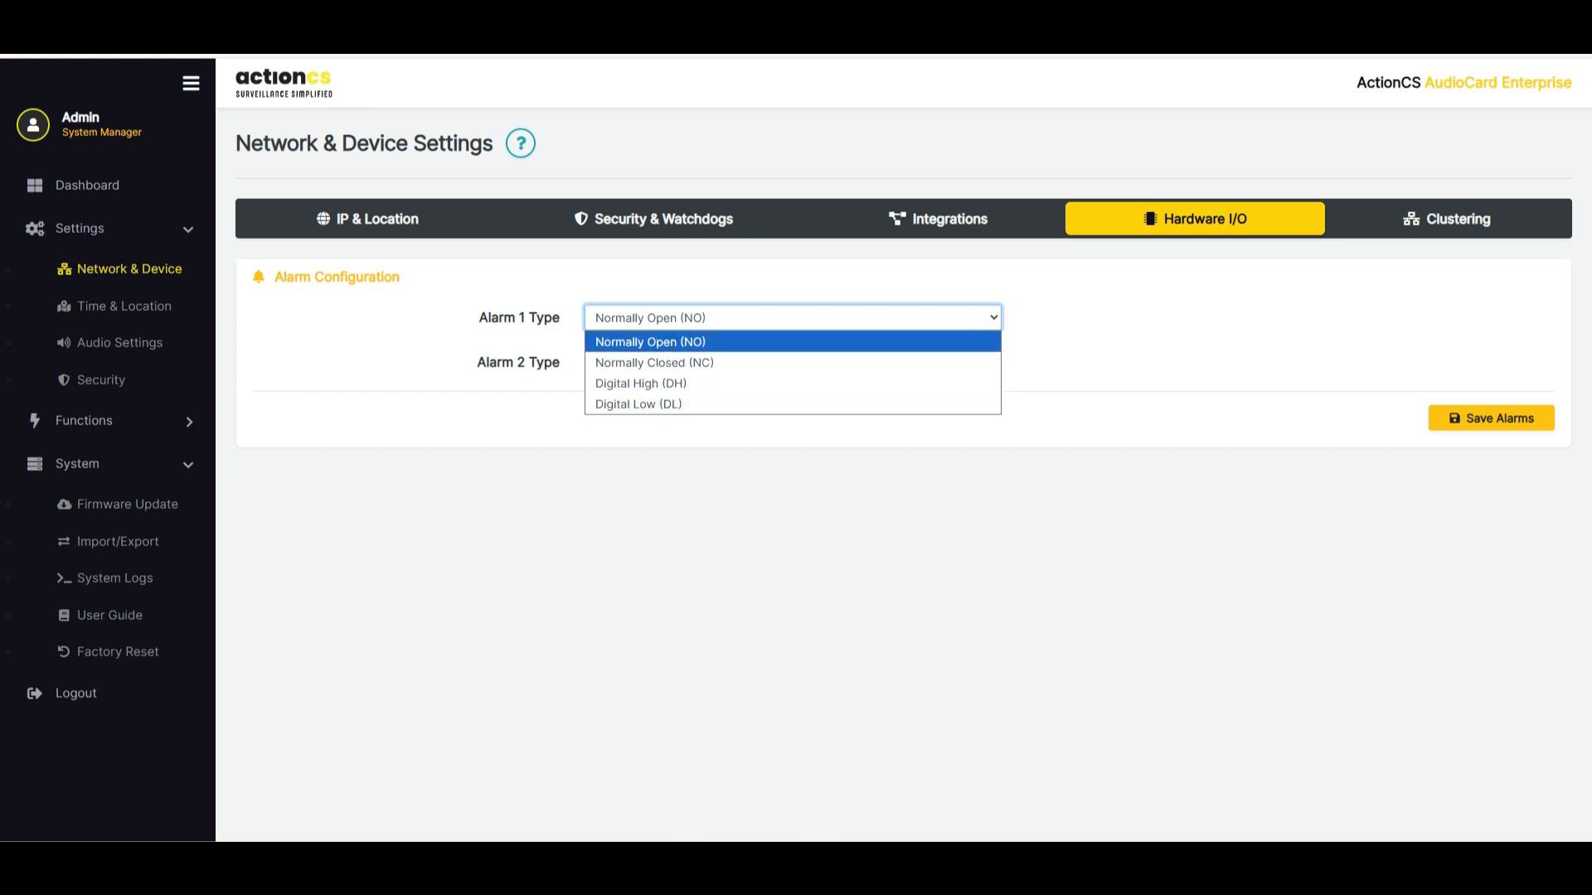
key(Return)
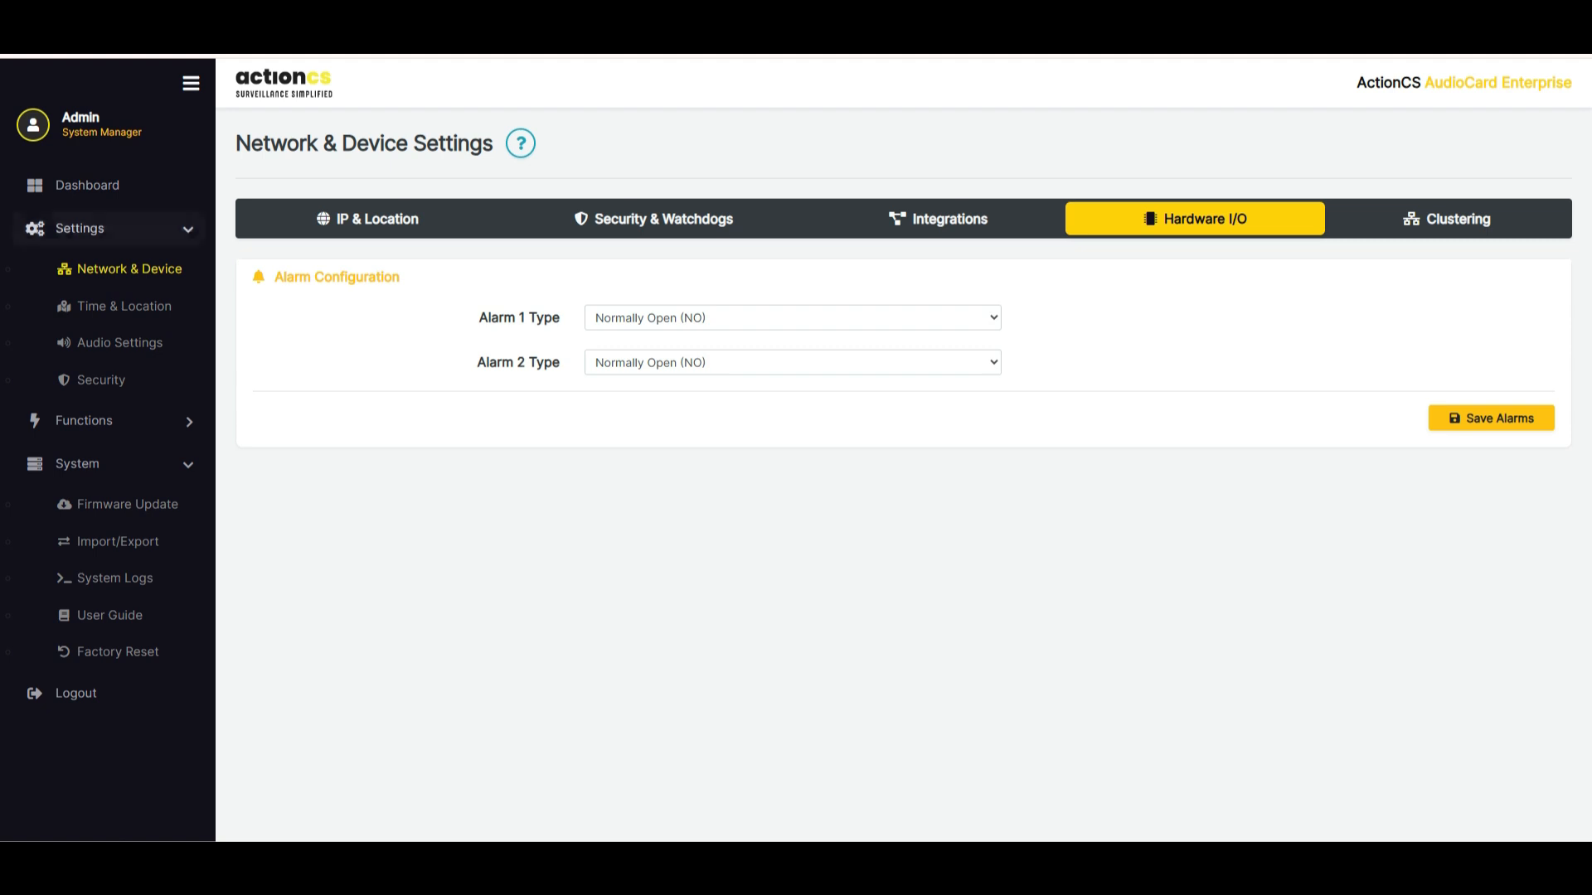
Sync the time and zone on the Time & Location page, and save the America/Los_Angeles time zone and the date and time
click(125, 306)
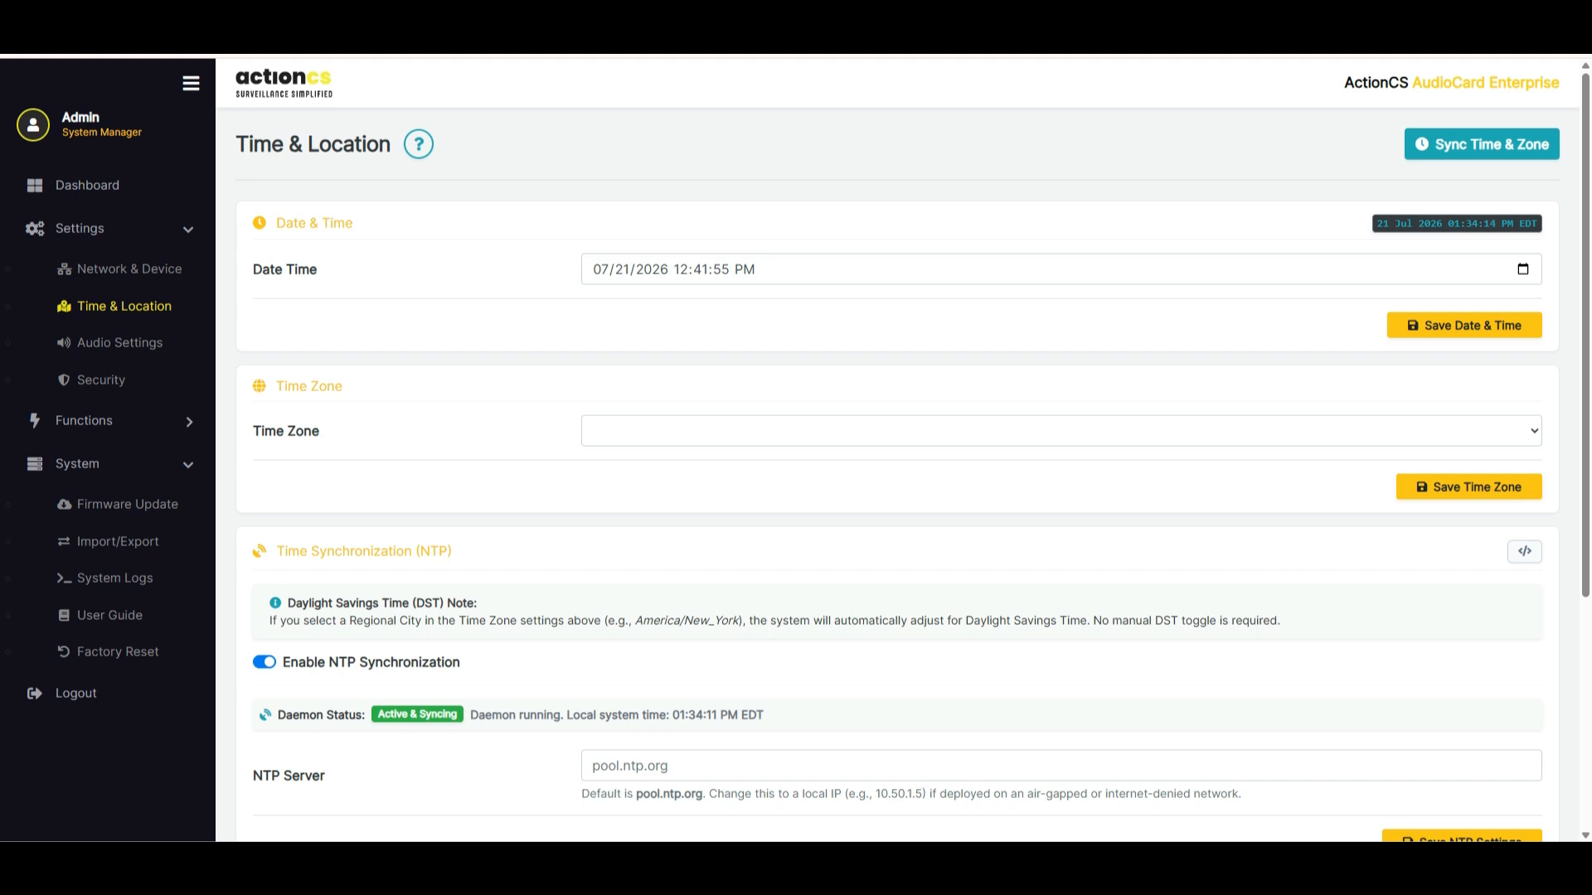
click(1482, 145)
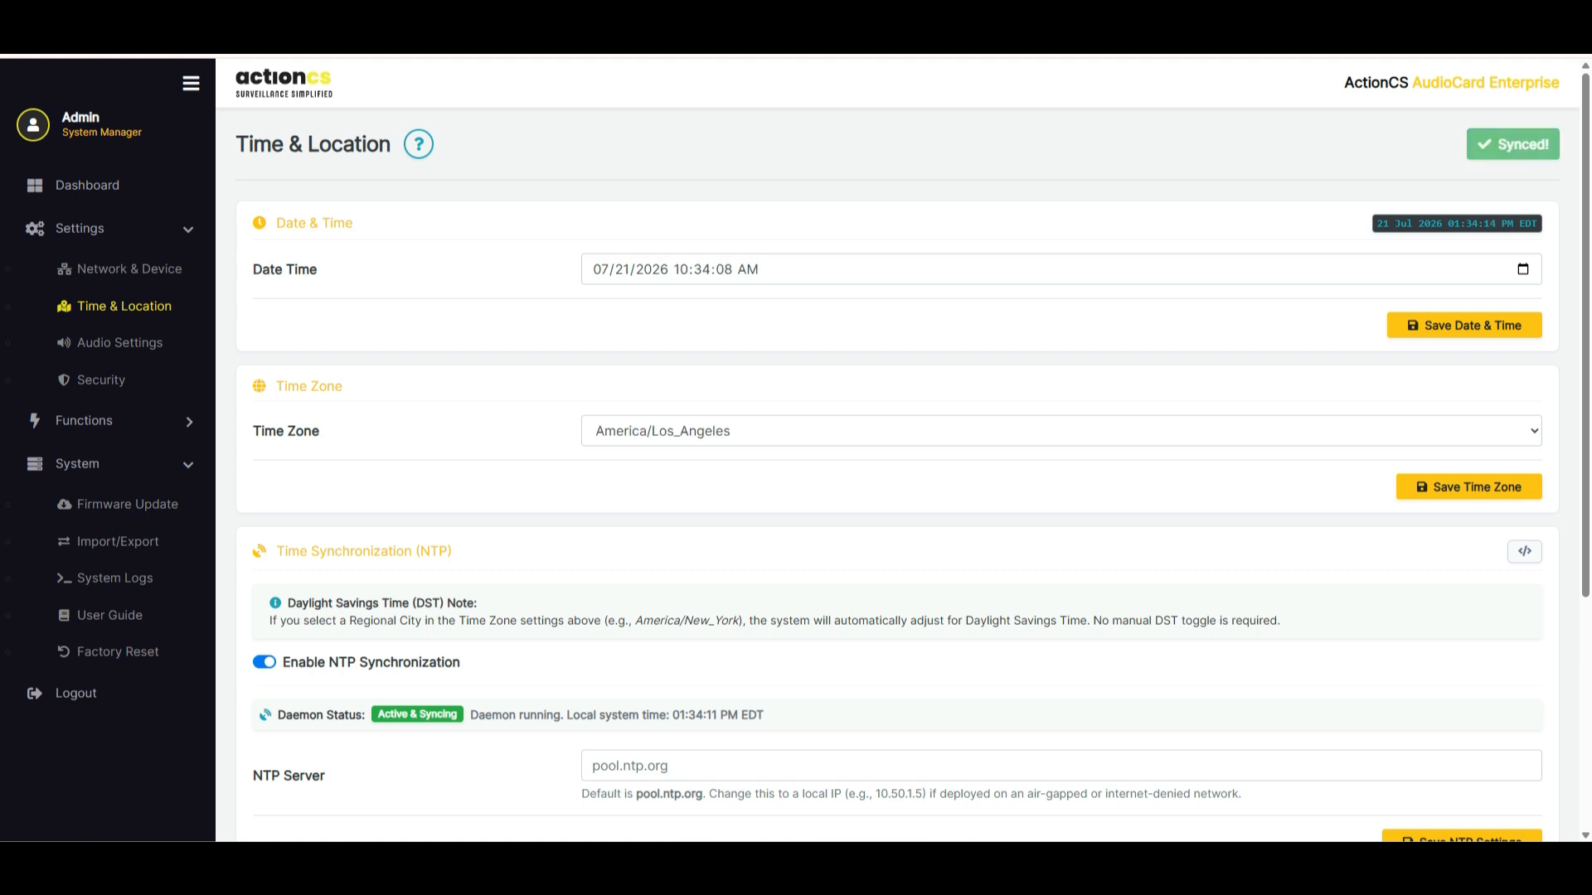
click(1469, 486)
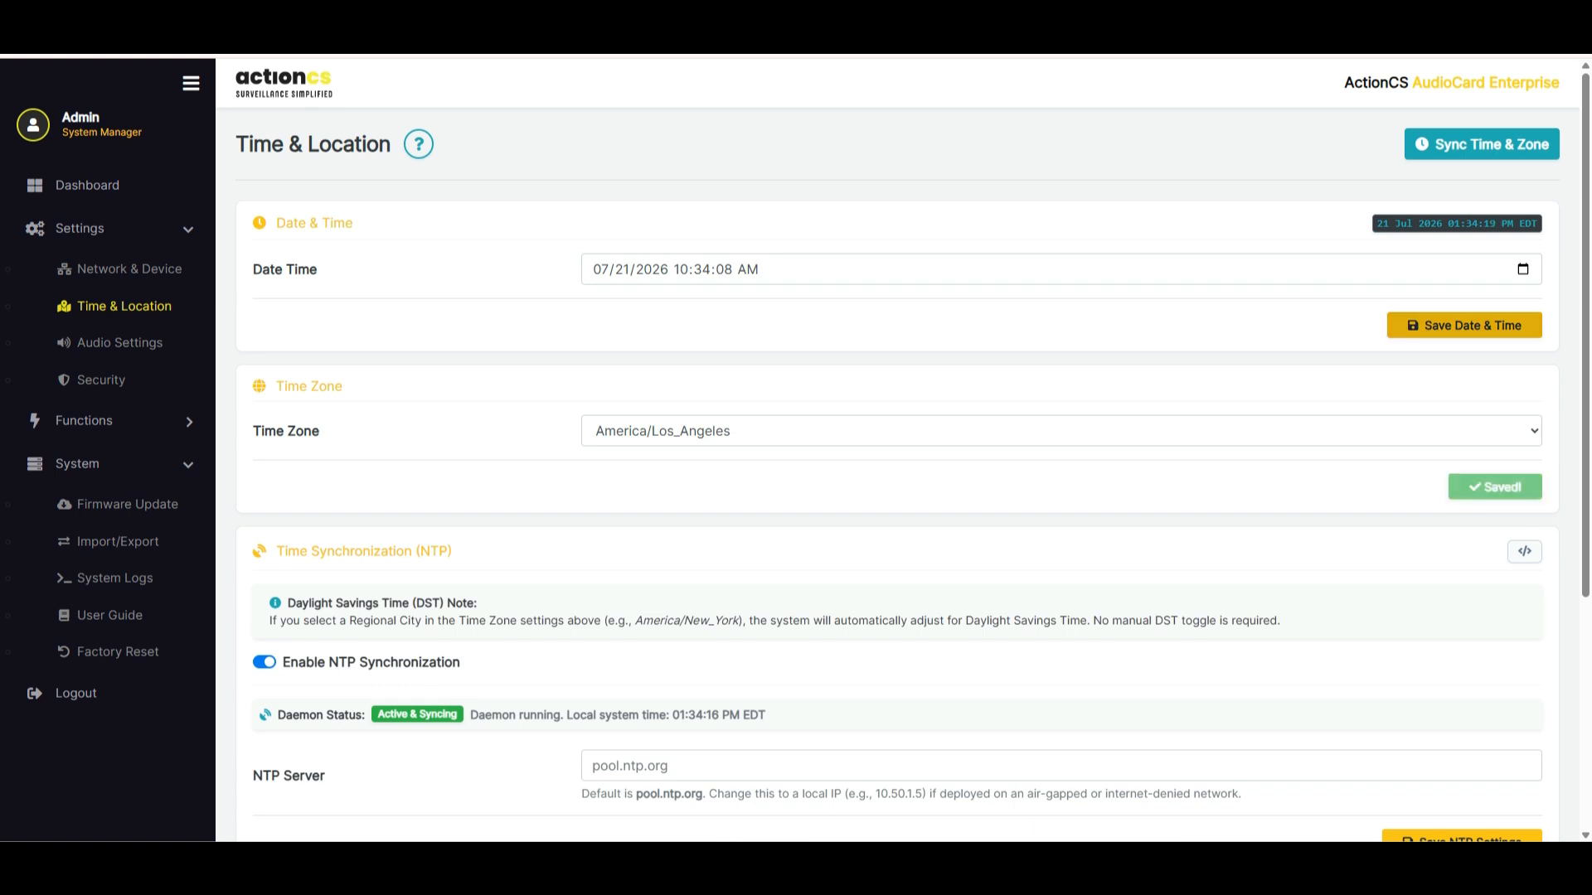
click(1464, 325)
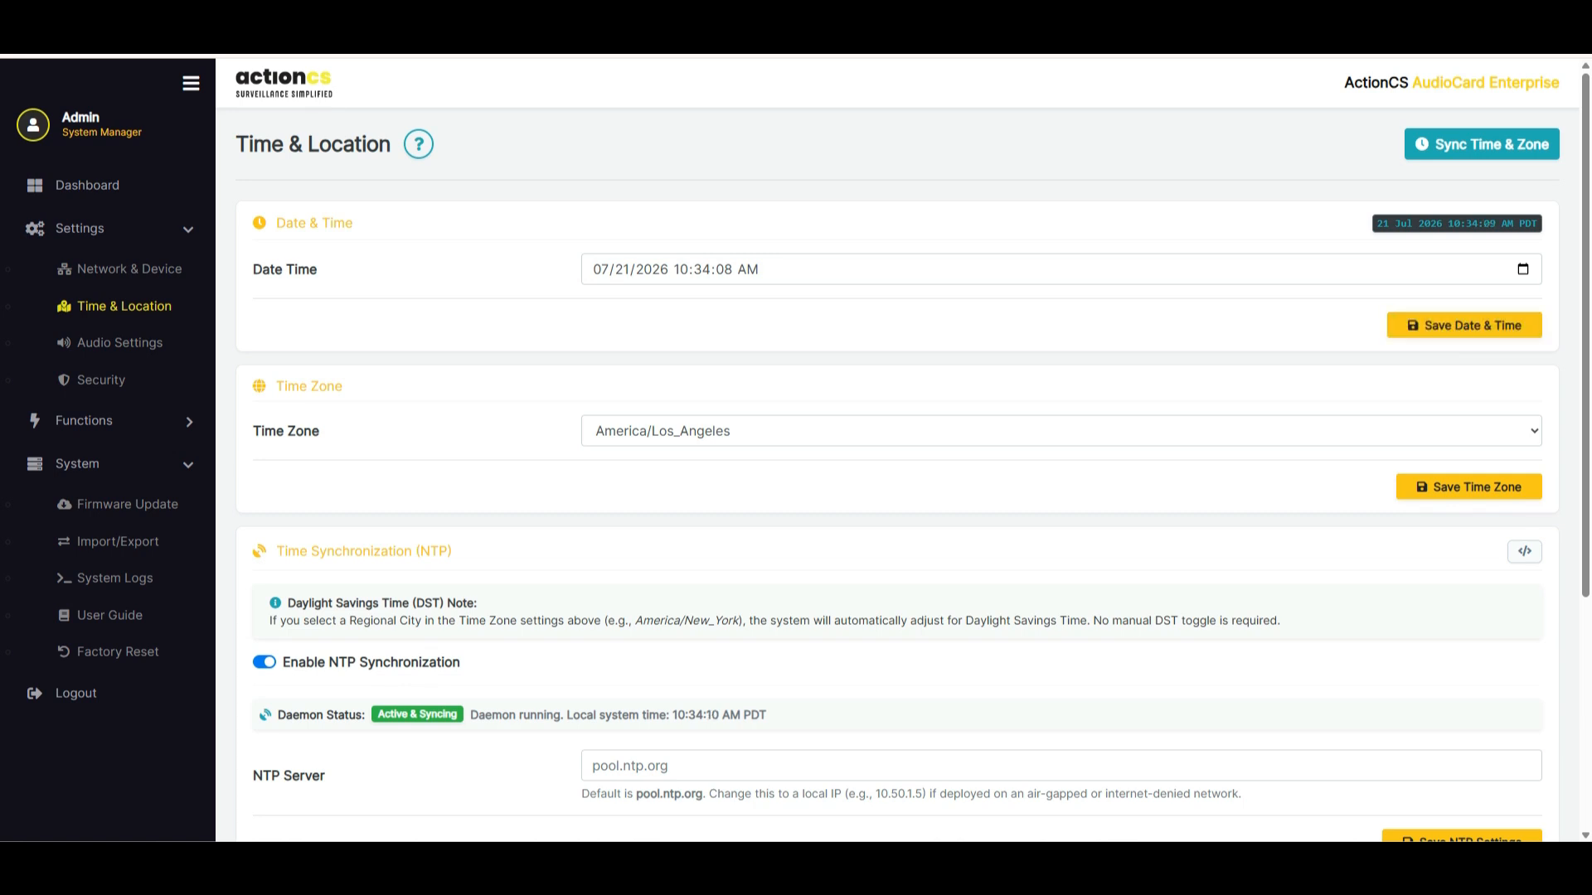
scroll(896, 447, down, 3)
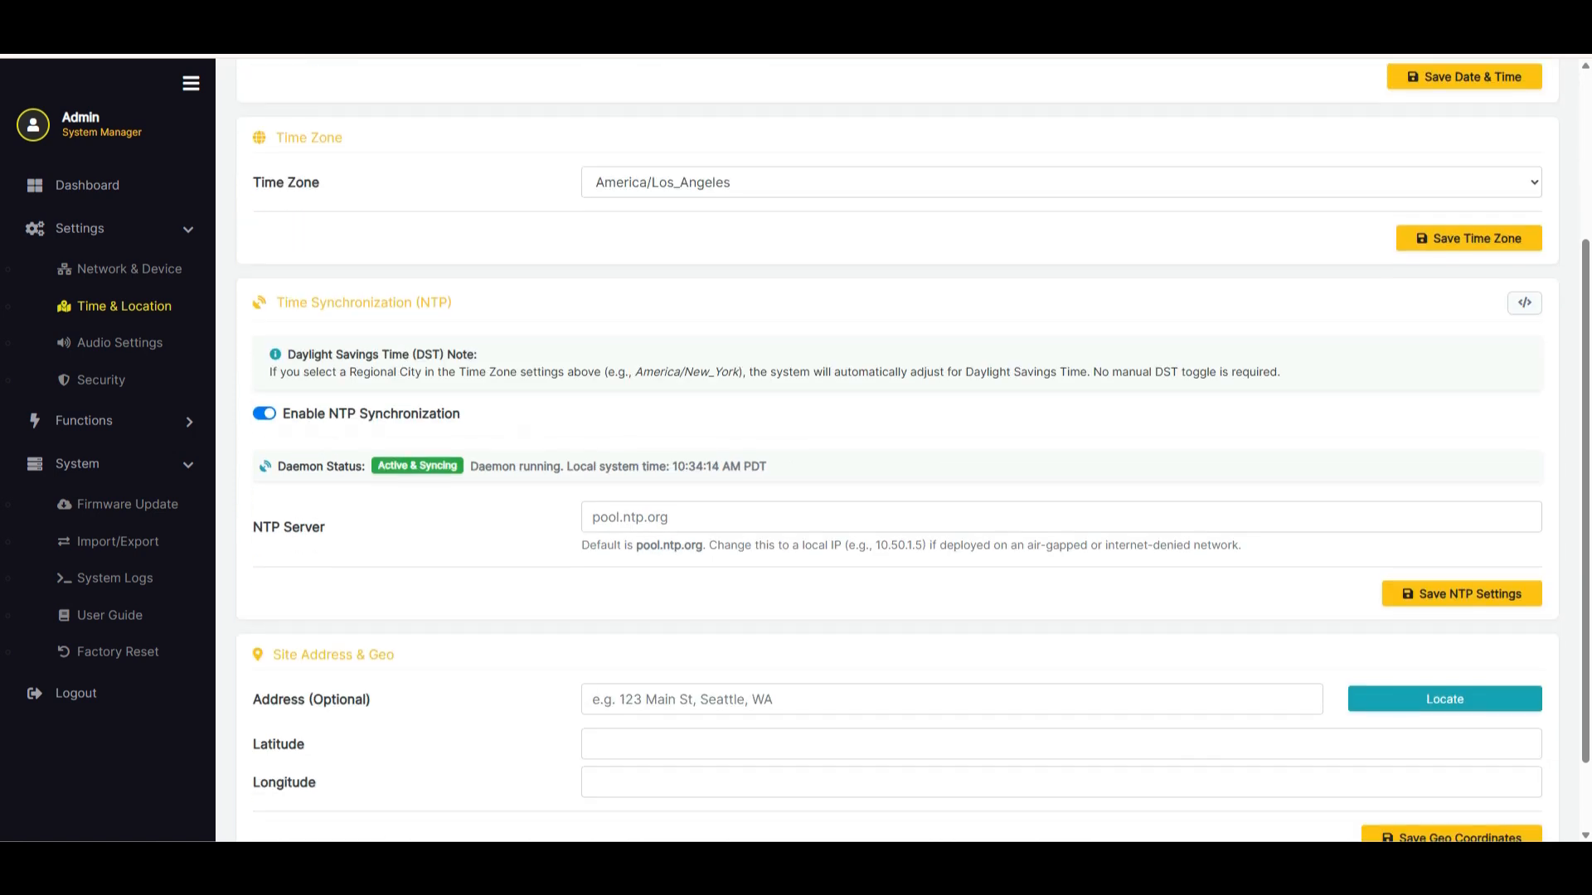
scroll(895, 448, up, 3)
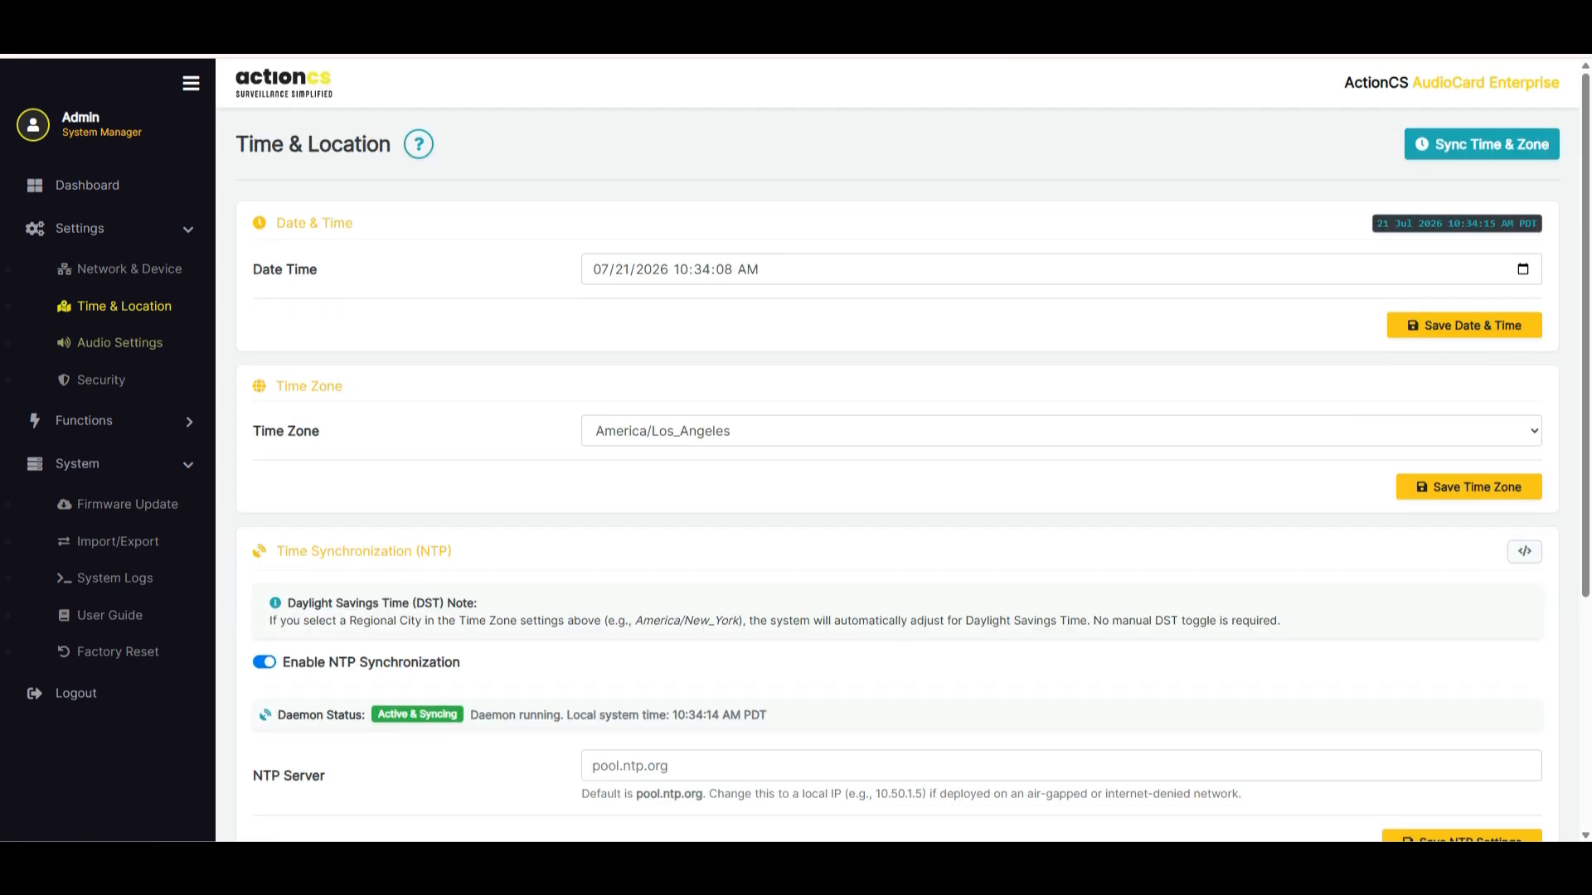
Review the mixer volumes and audio files in Audio Settings, and view the editable details of loitering3.wav without changing them
click(120, 342)
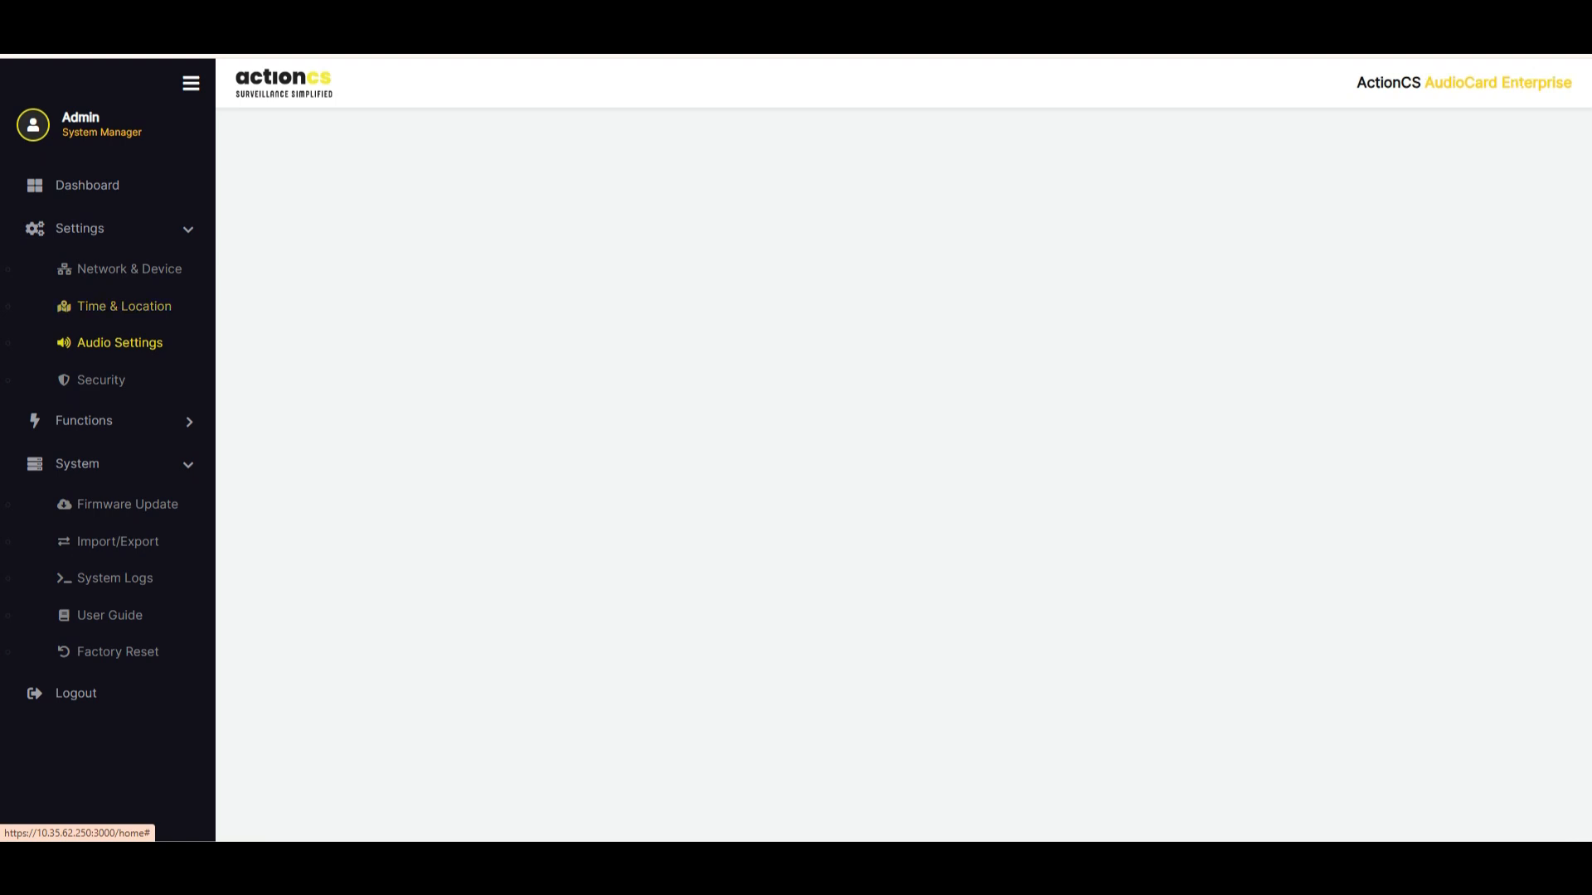
scroll(895, 448, down, 1)
scroll(895, 448, down, 1)
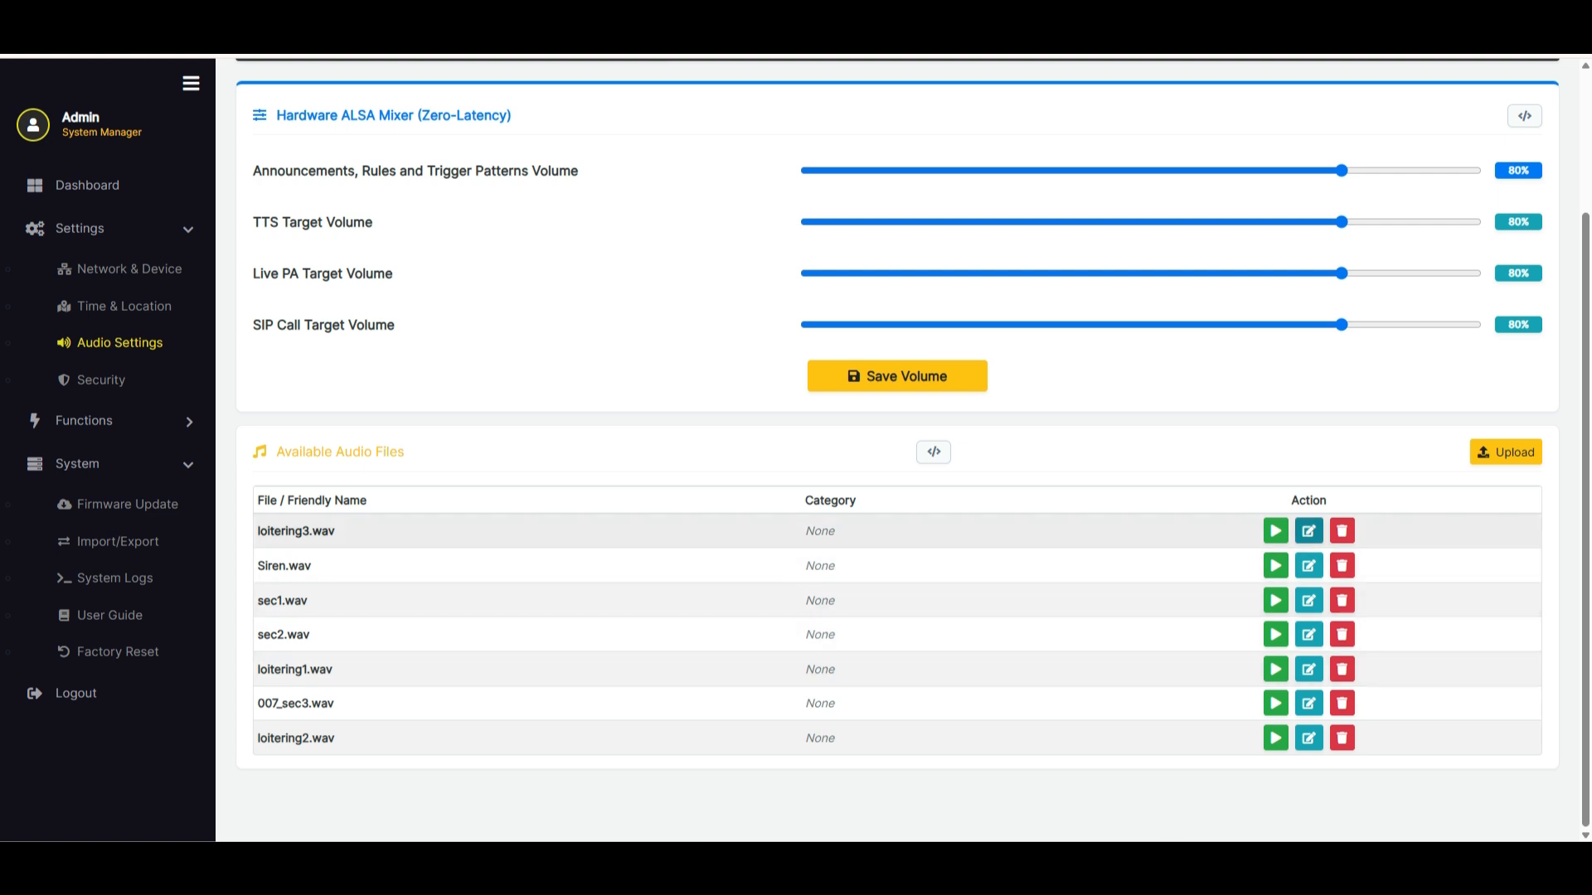
click(1308, 530)
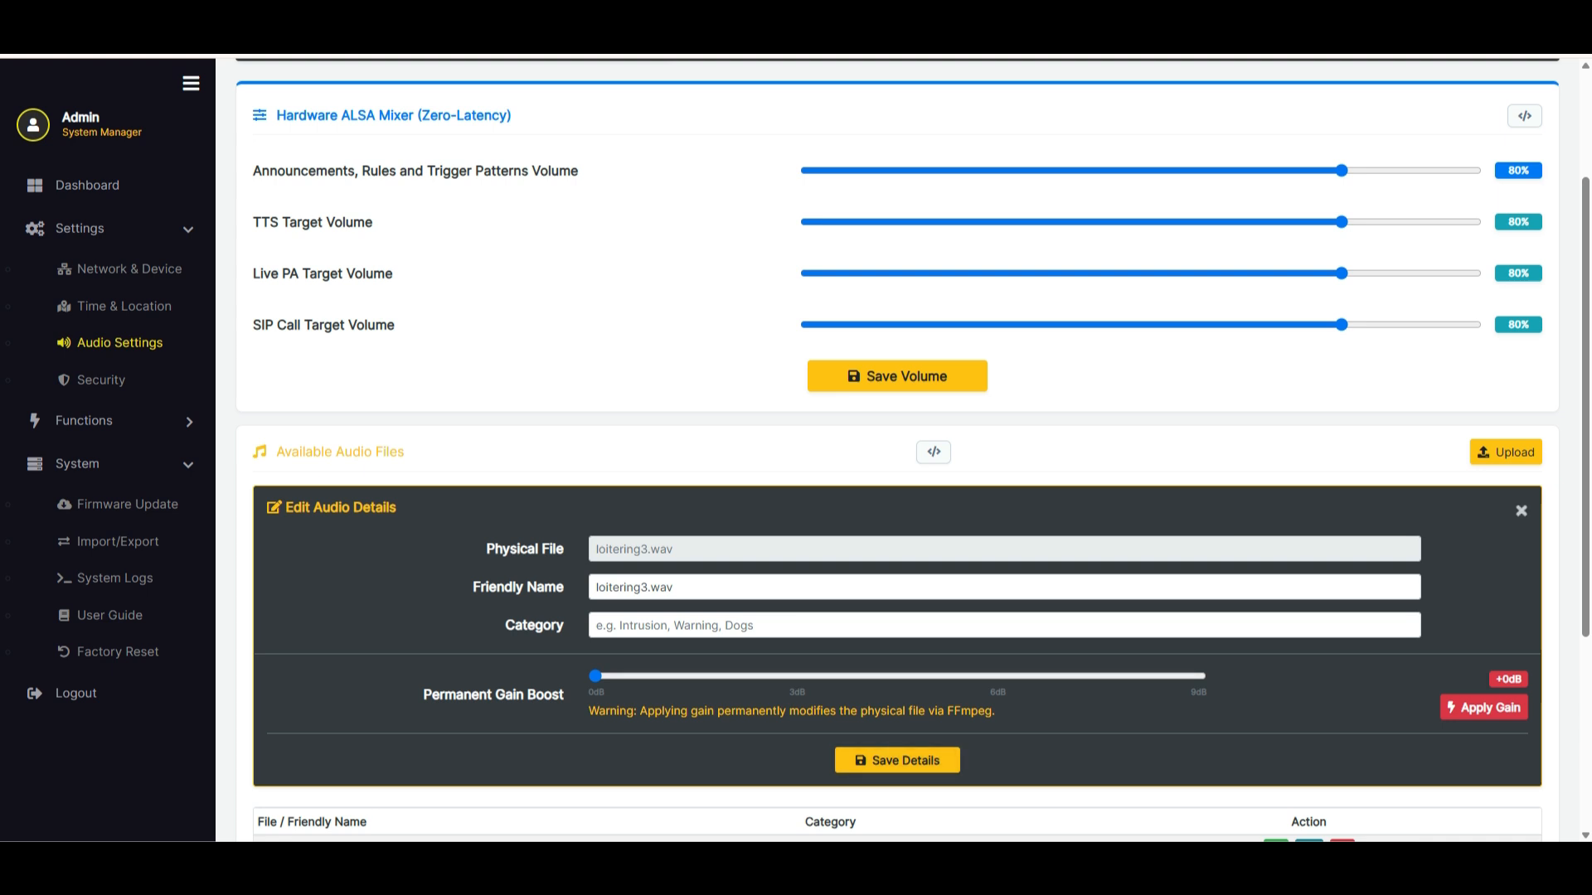
click(1521, 511)
scroll(897, 450, up, 3)
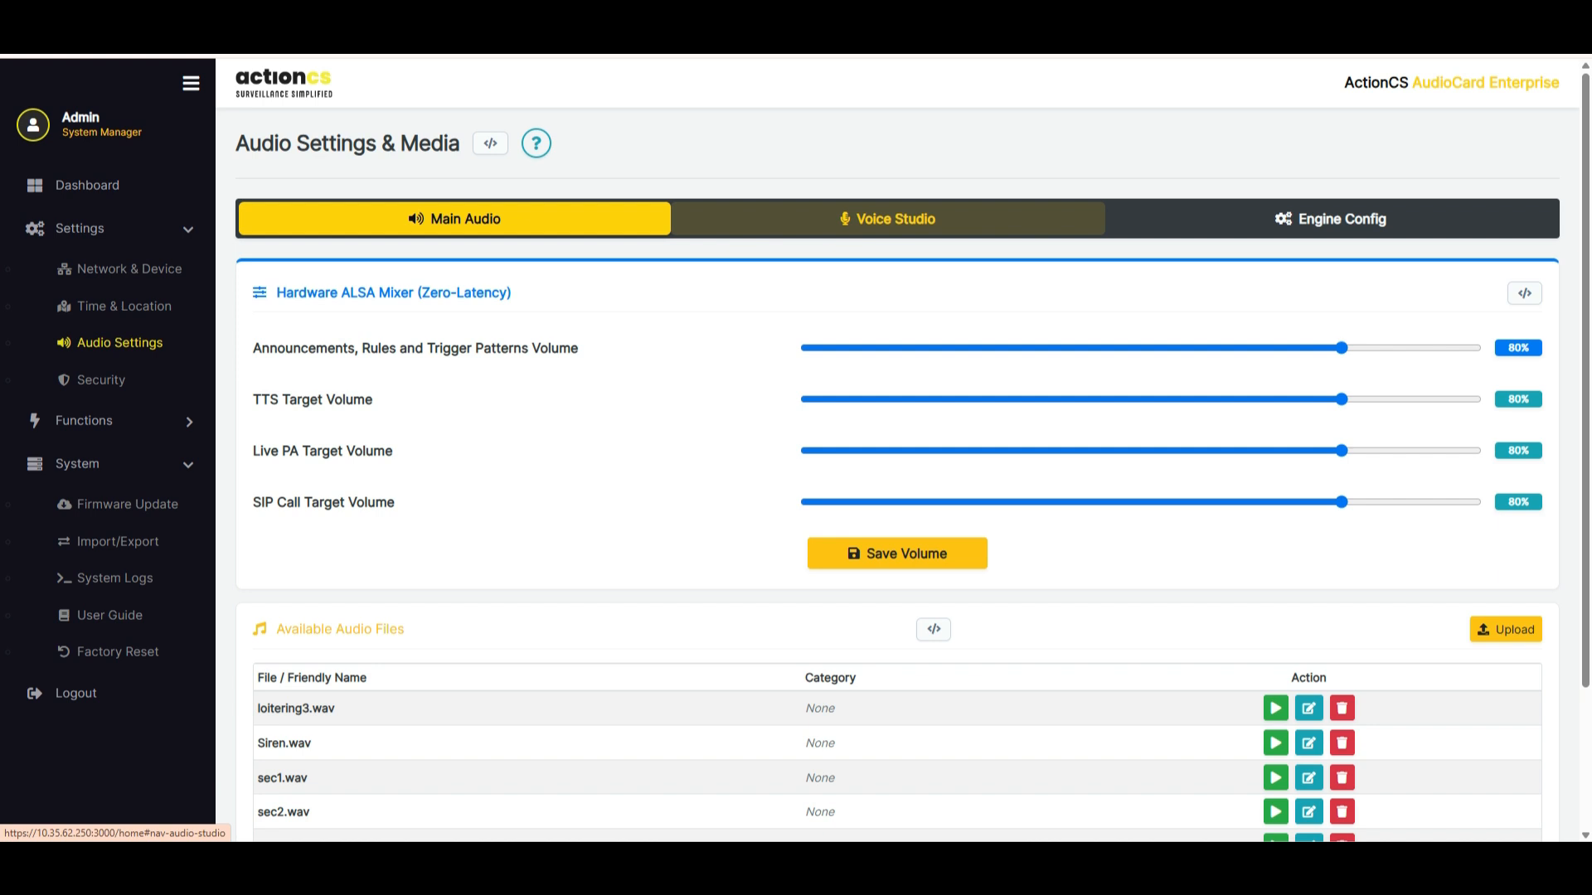
Show the Voice Studio and look over the VoiceForge TTS generation and Web Mic Studio recording sections
click(888, 218)
drag(298, 280, 509, 280)
click(497, 327)
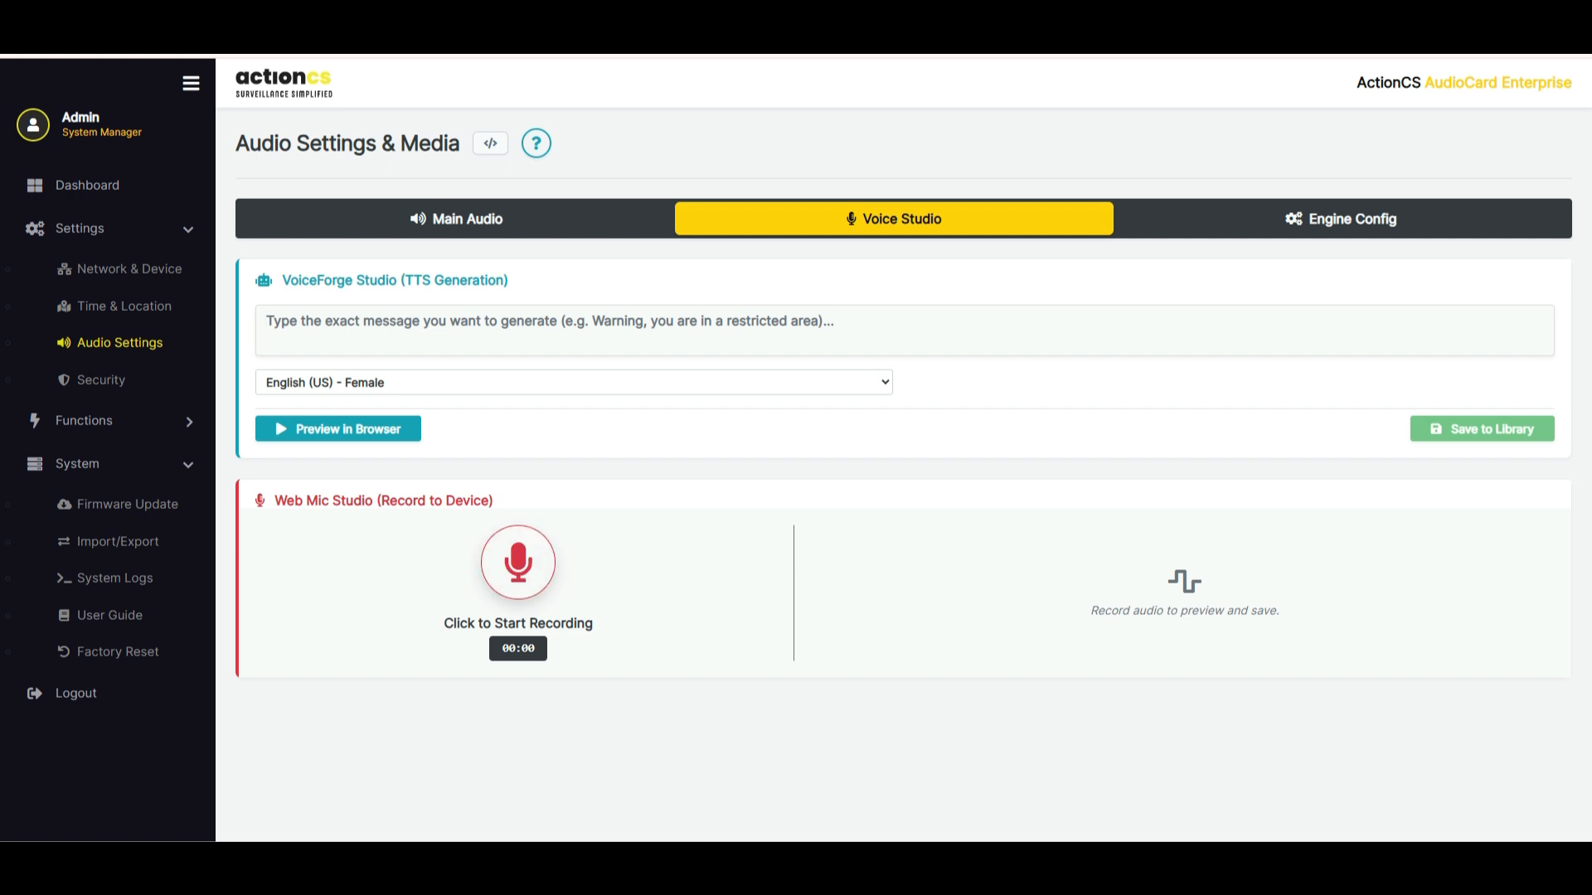
drag(286, 500, 494, 501)
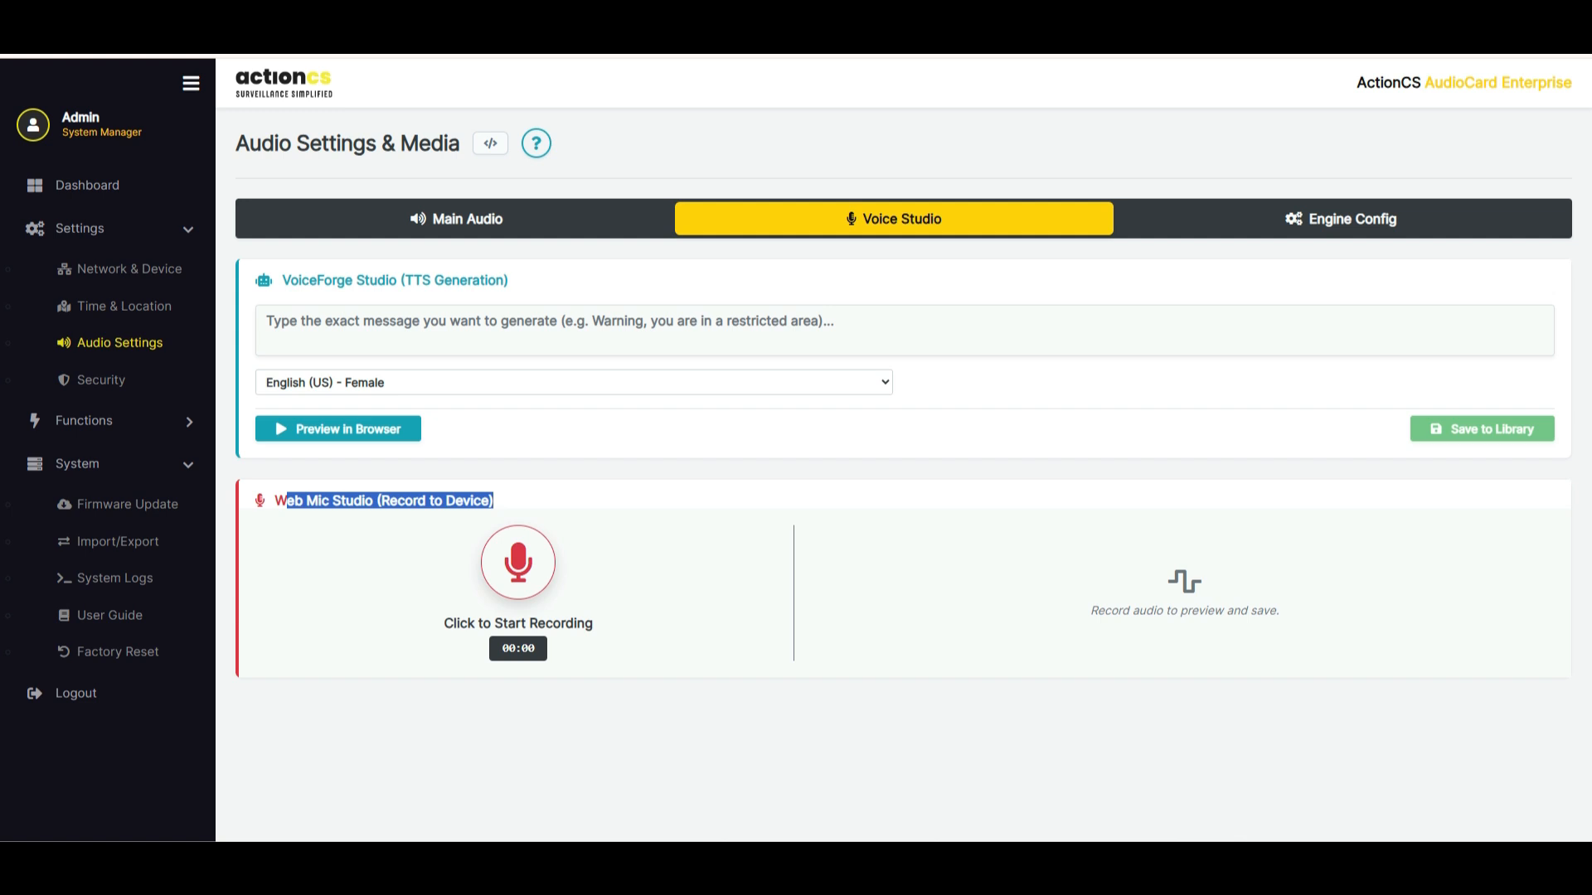
Show the Engine Config settings and read the Premium Cloud Voices section with its instructions for getting a free Google API key
click(1340, 219)
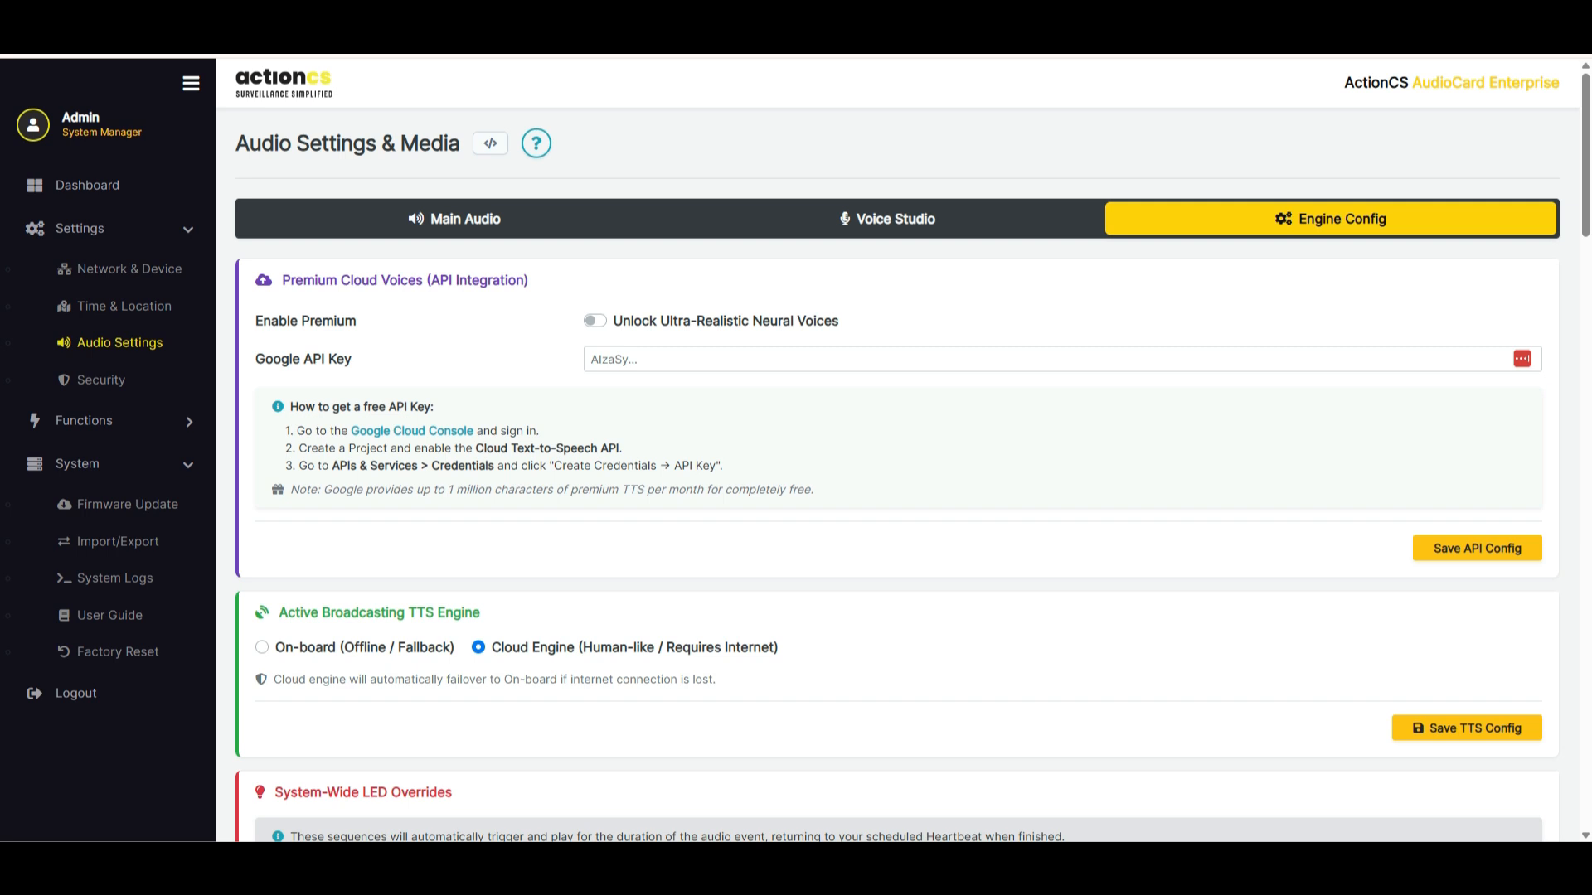
drag(291, 281, 529, 281)
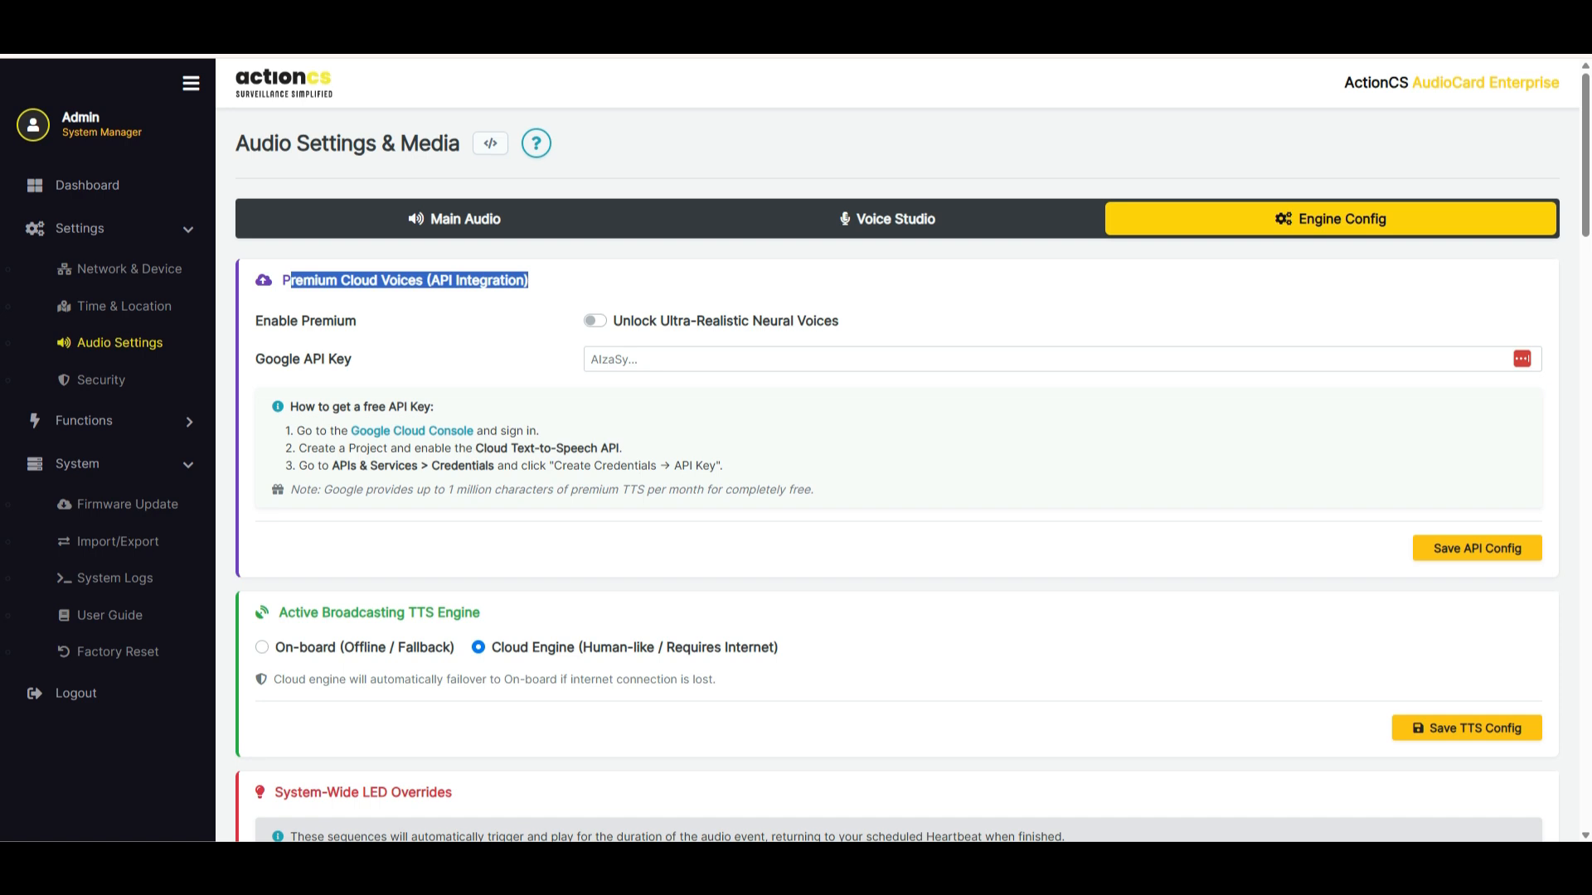
drag(813, 490, 286, 431)
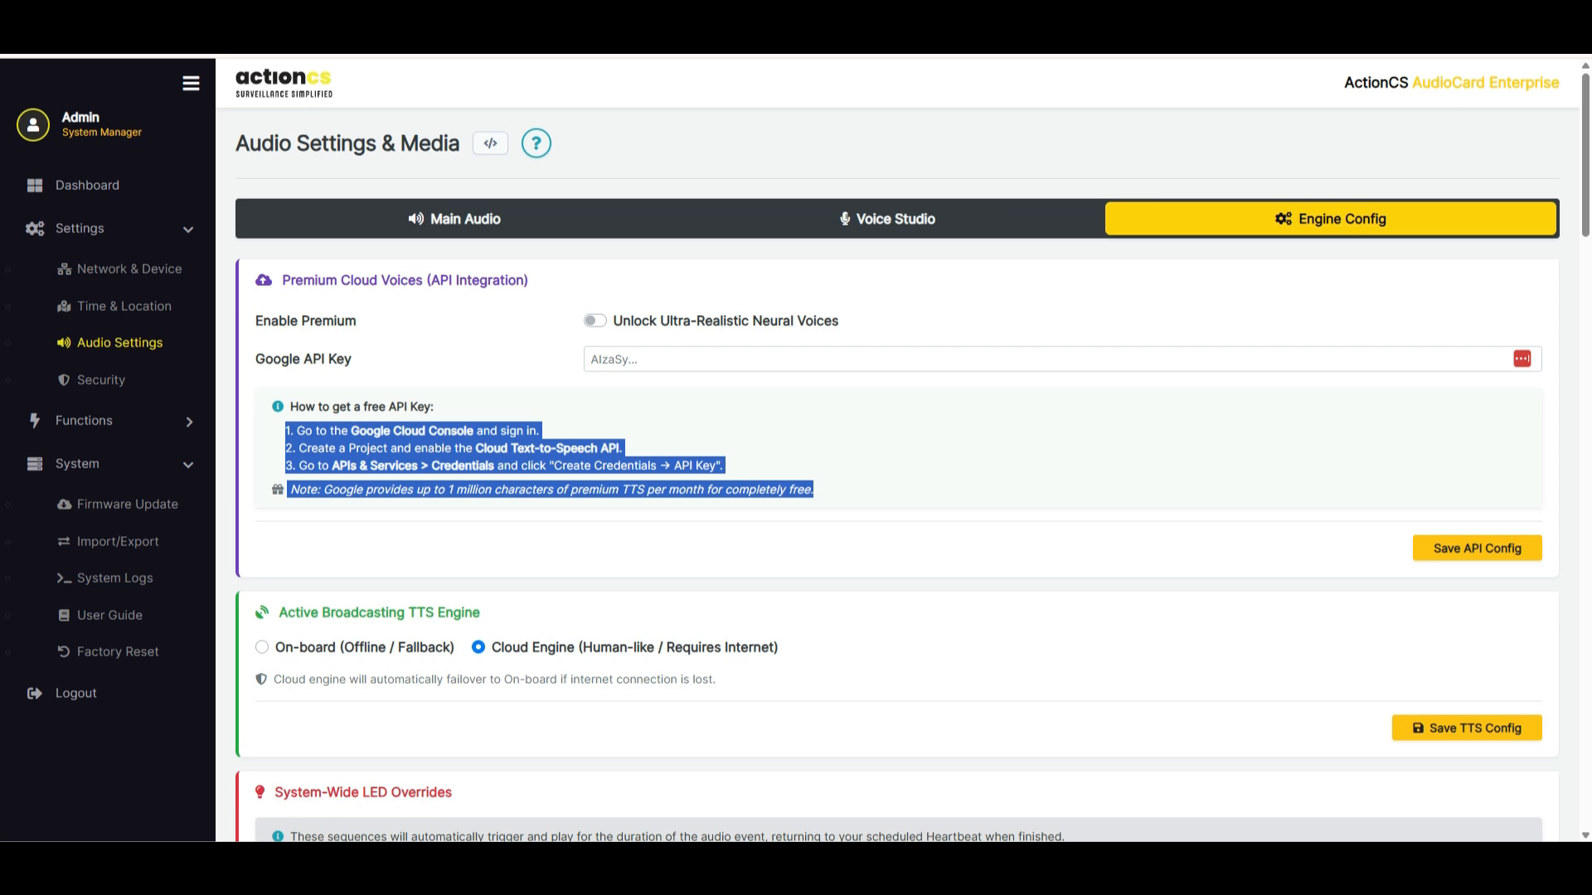
drag(543, 432, 1064, 837)
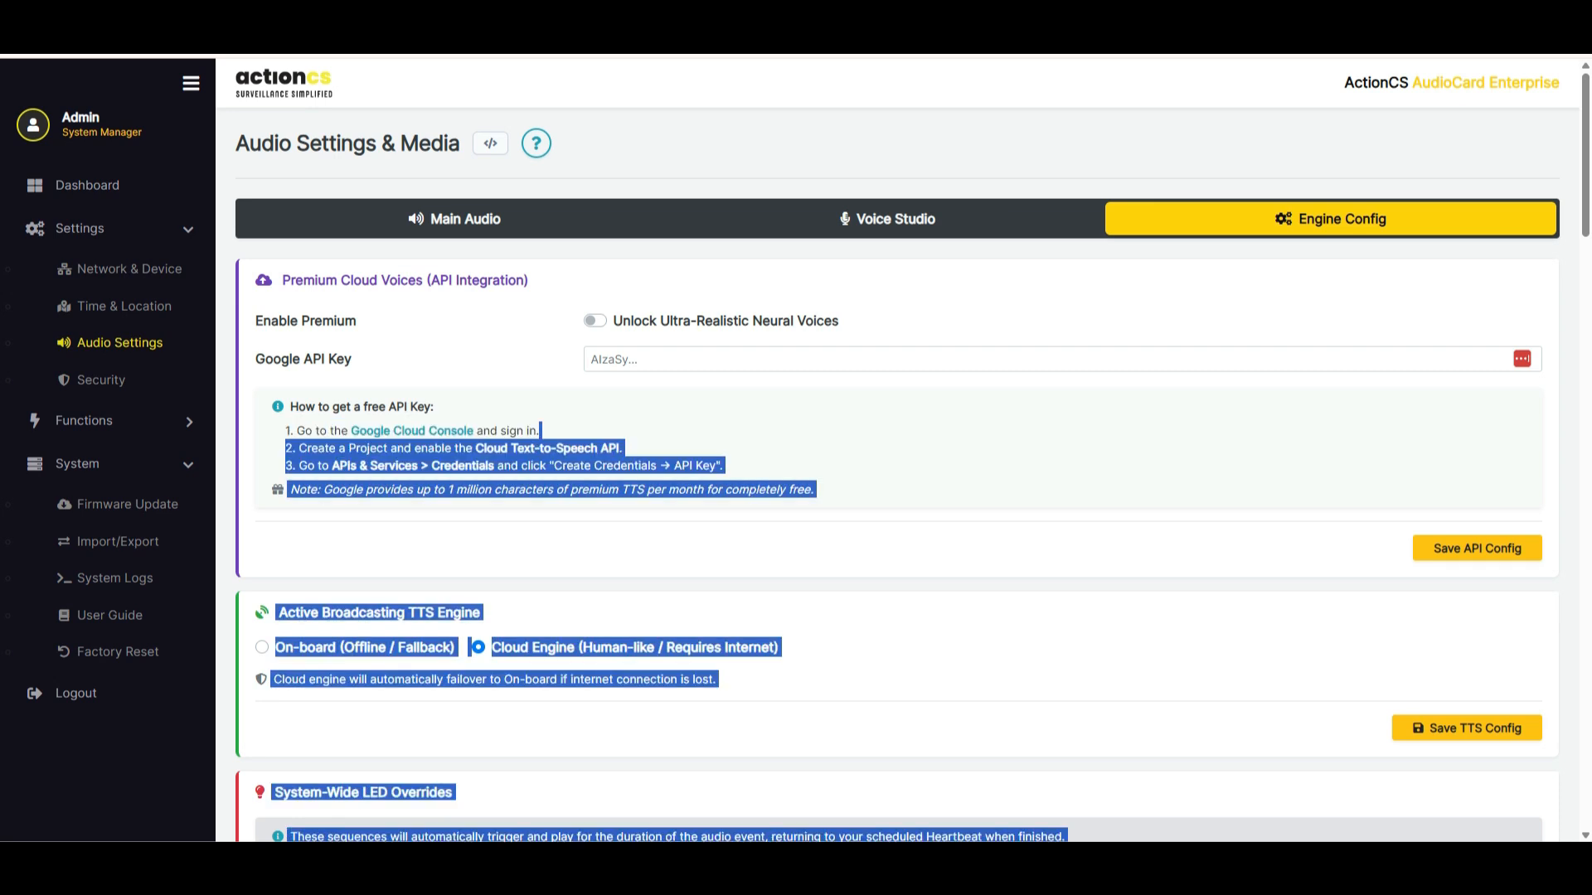
Examine the System-Wide LED Overrides, including the TTS broadcast LED patterns and the Hardware Sequence Builder
scroll(897, 450, down, 7)
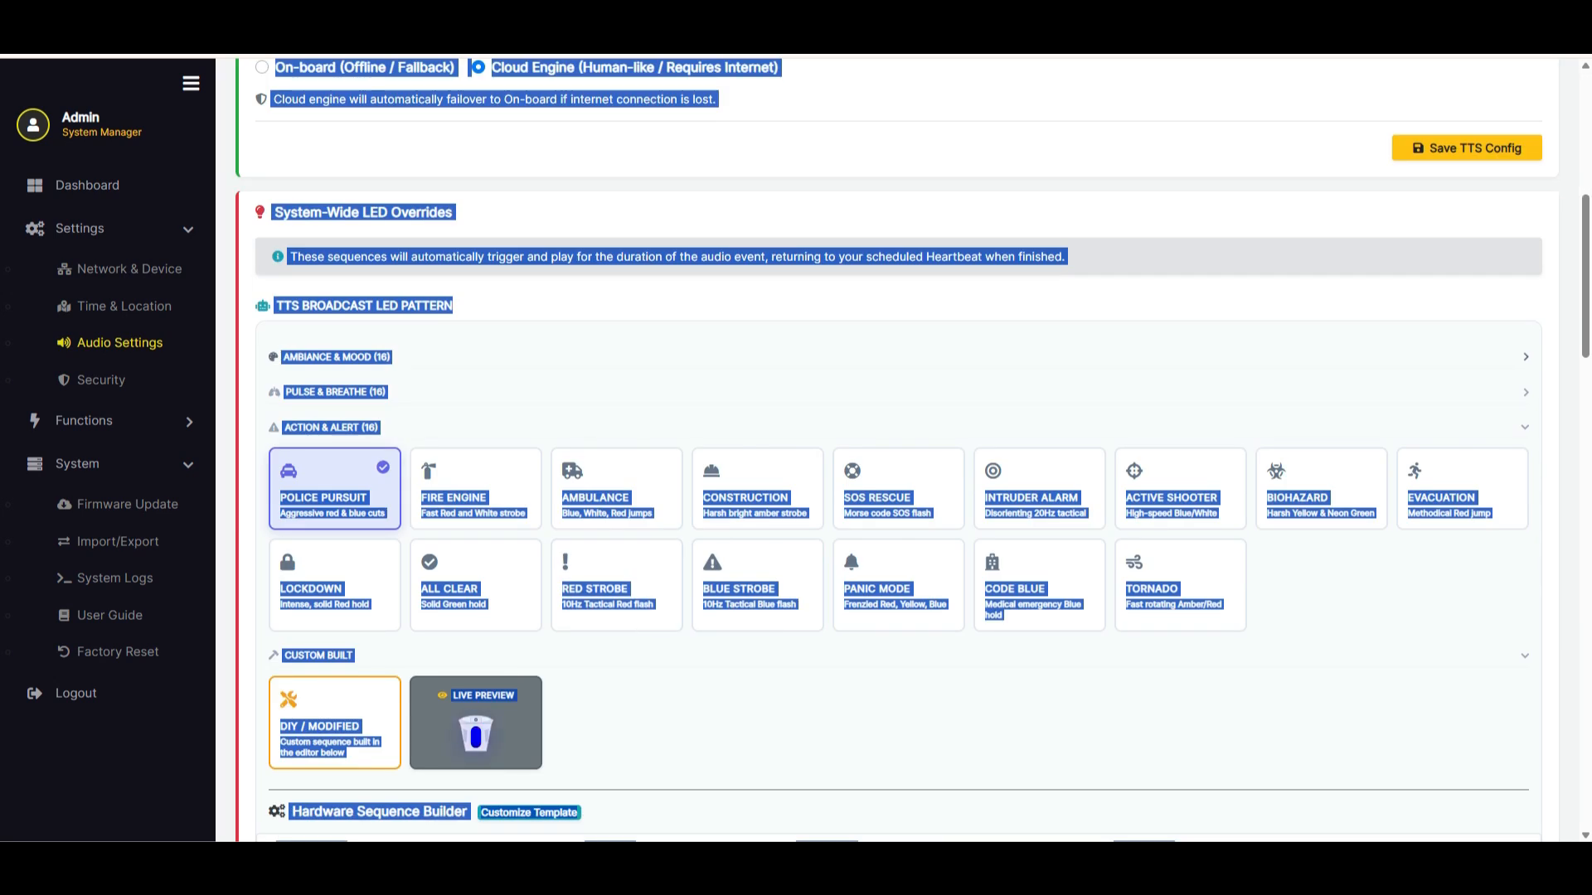
double_click(690, 257)
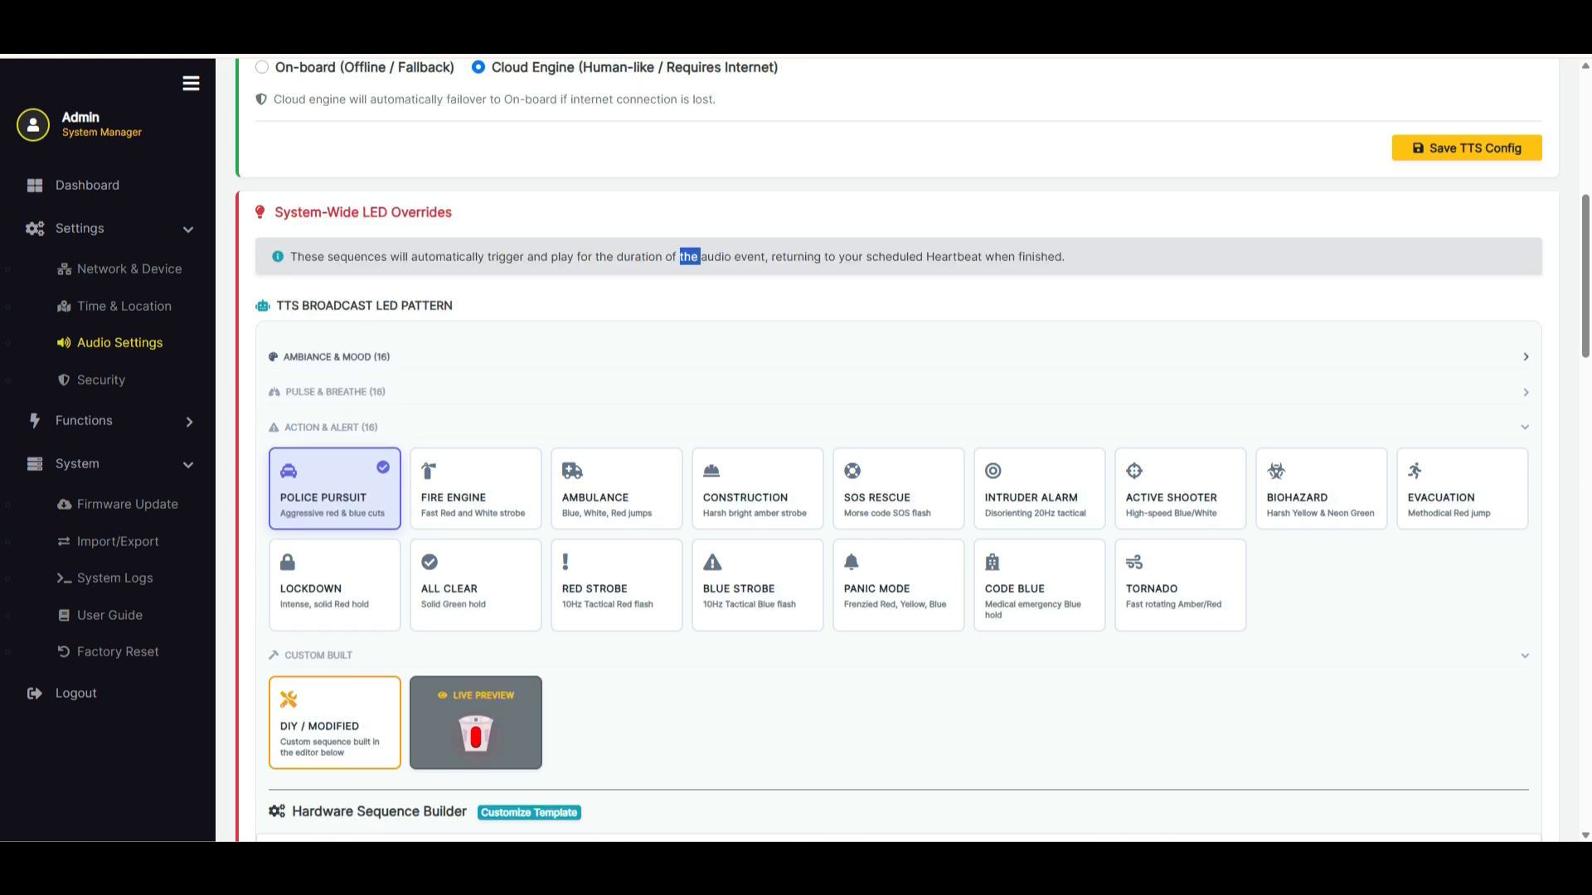
scroll(911, 450, down, 2)
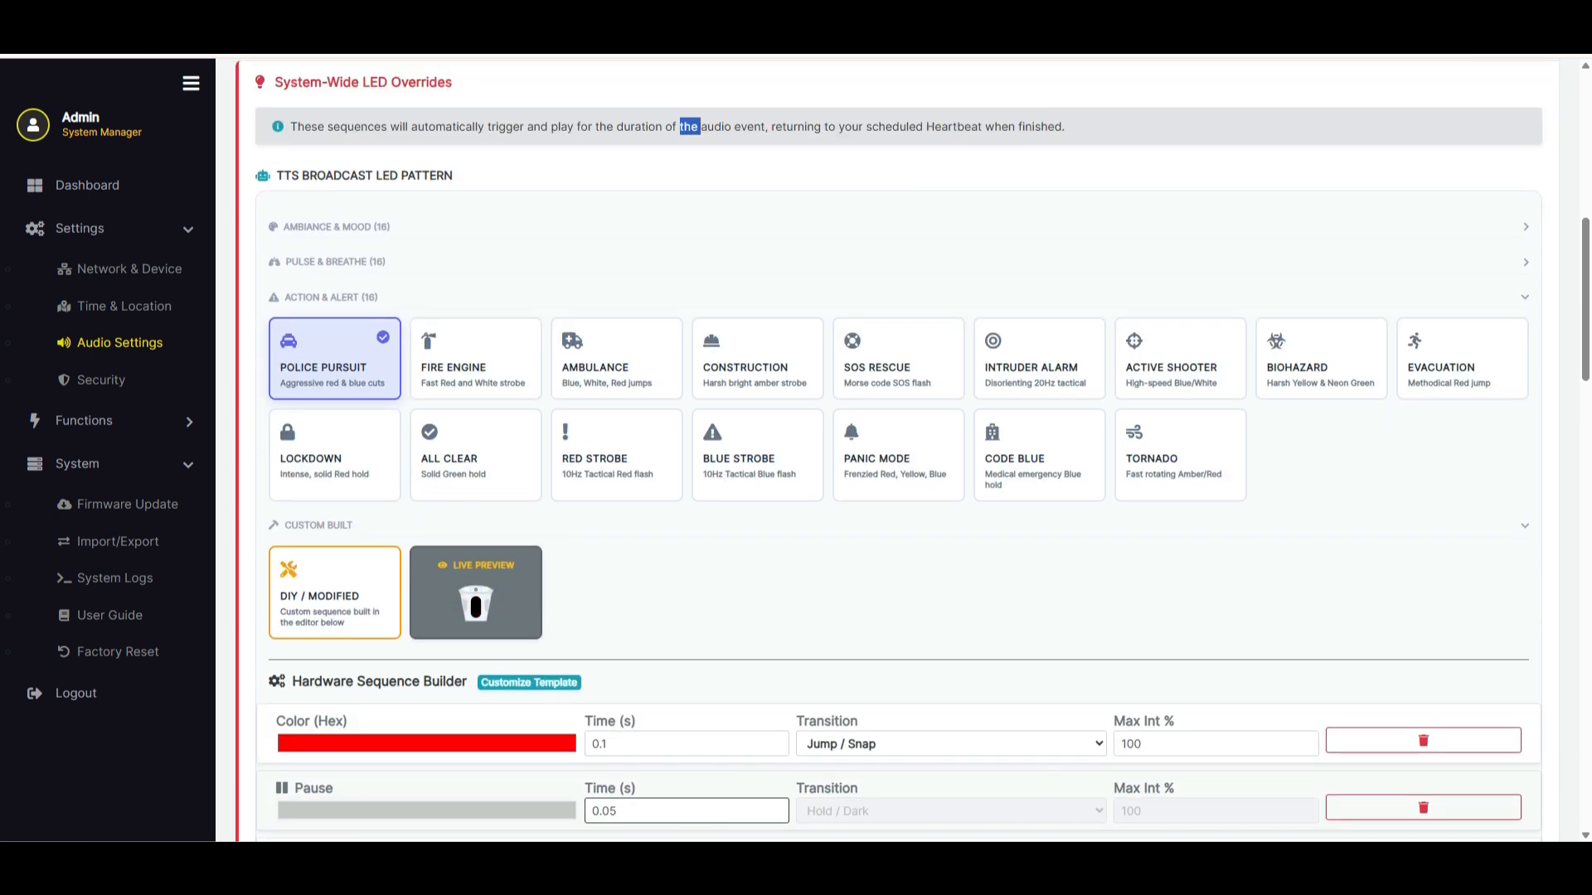
scroll(898, 450, up, 3)
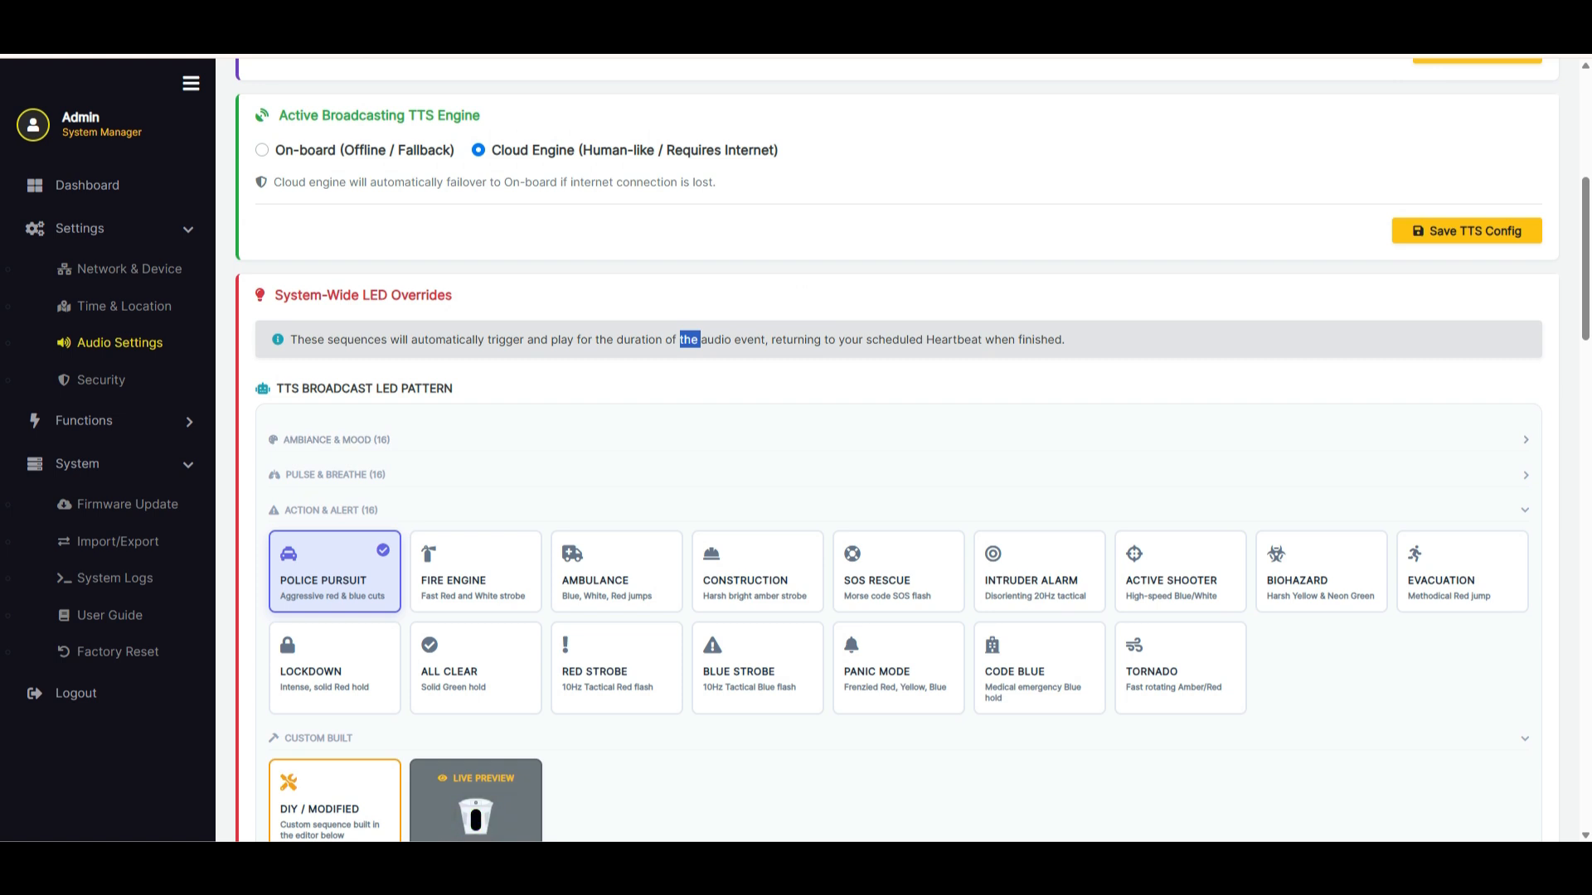
Set the Live Talkdown (PA) LED pattern to Construction, check the ONVIF camera talkdown pattern, and save the LED patterns
scroll(898, 450, down, 4)
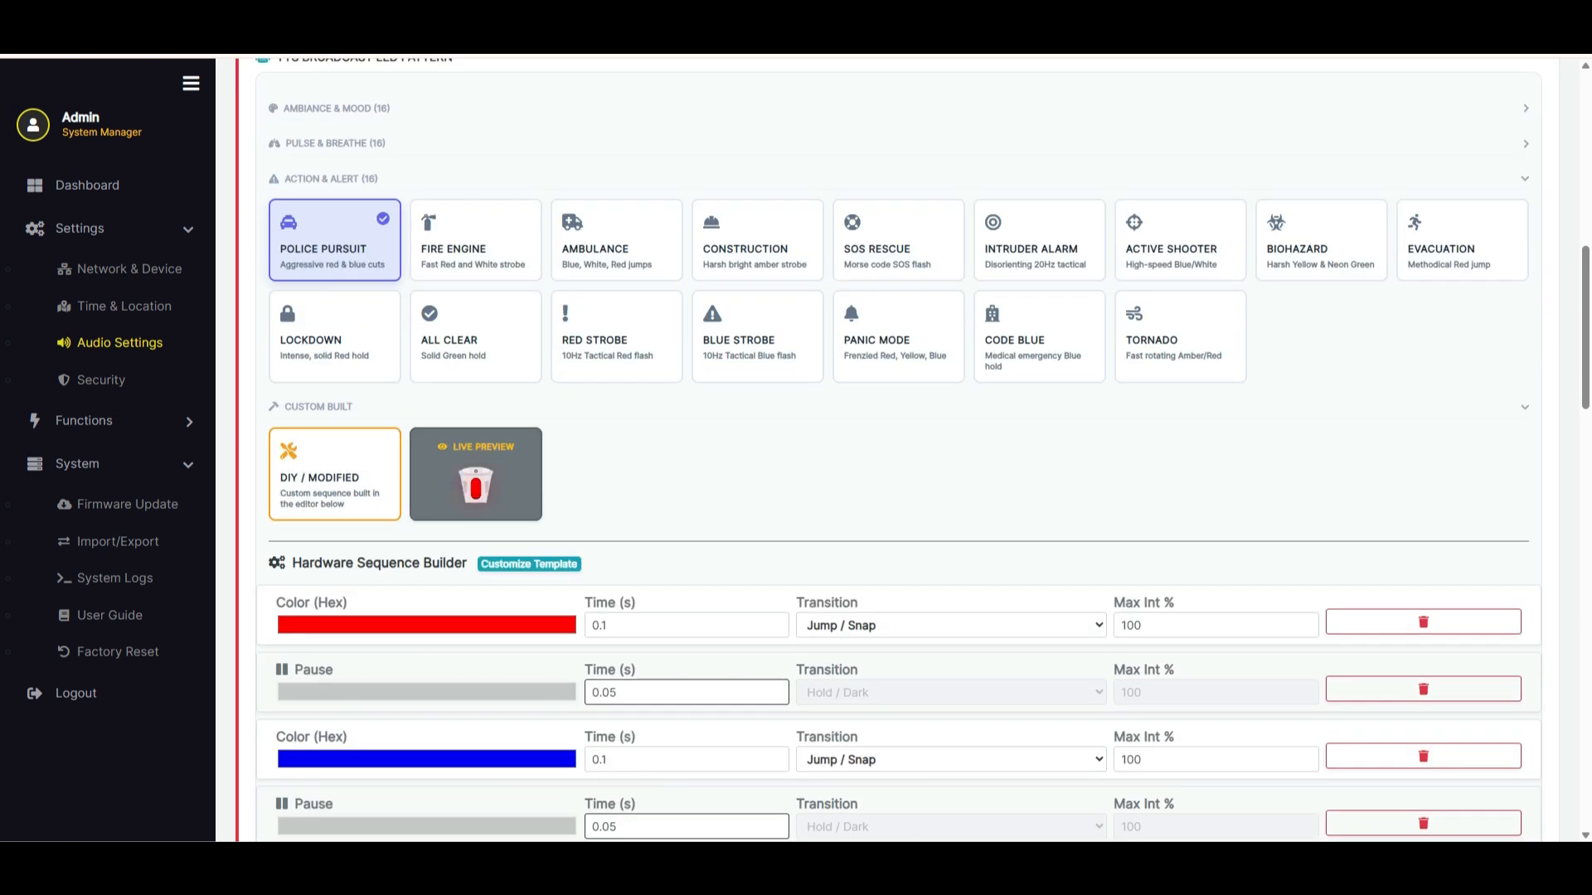
scroll(898, 450, down, 9)
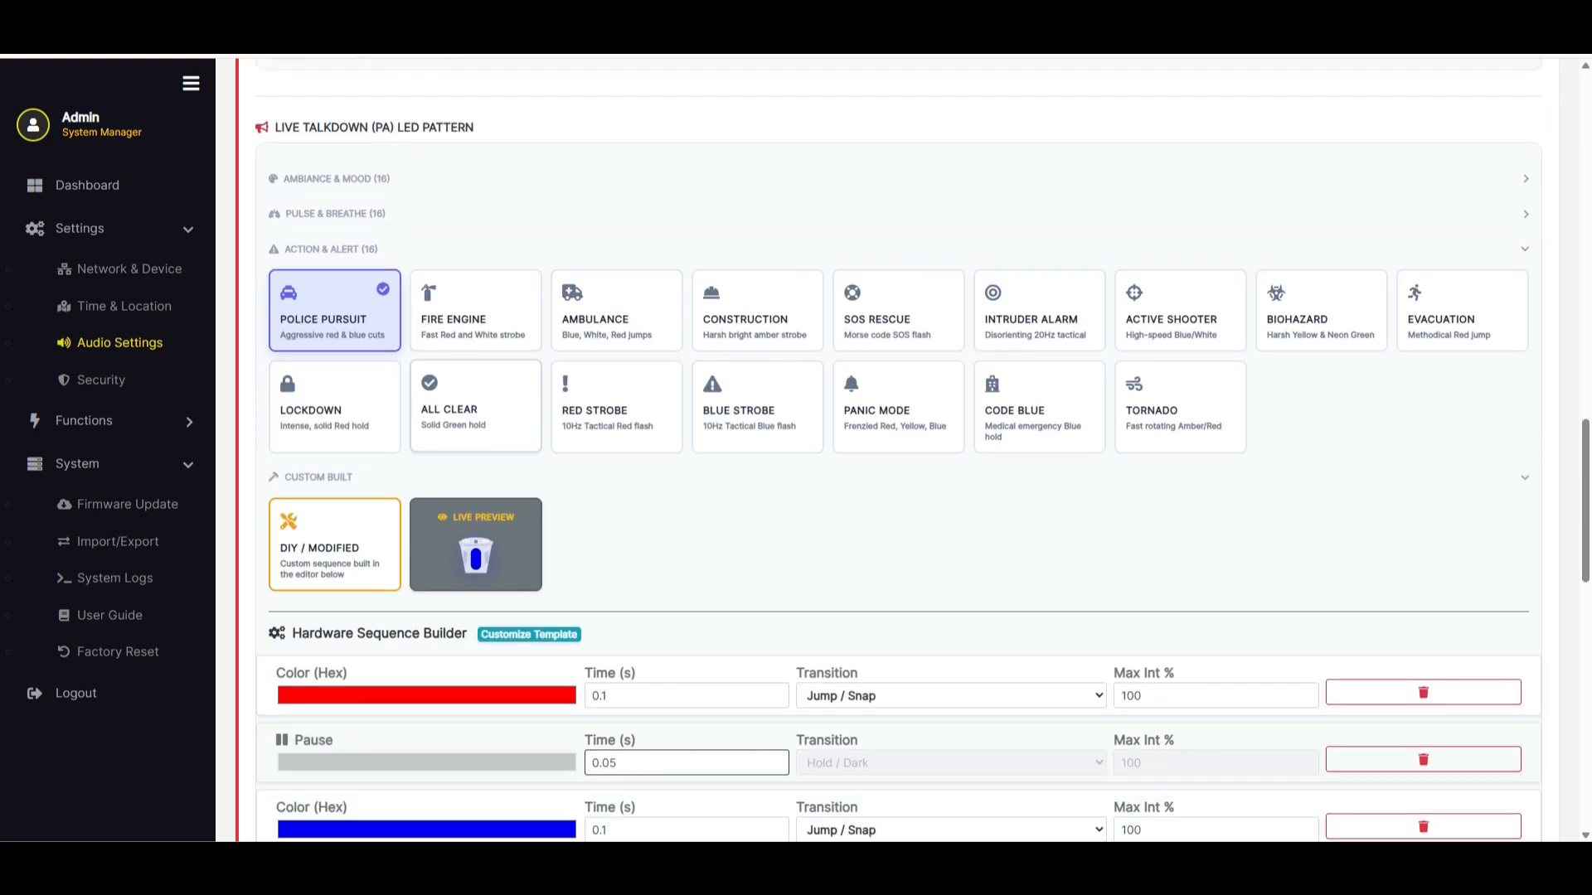
click(758, 332)
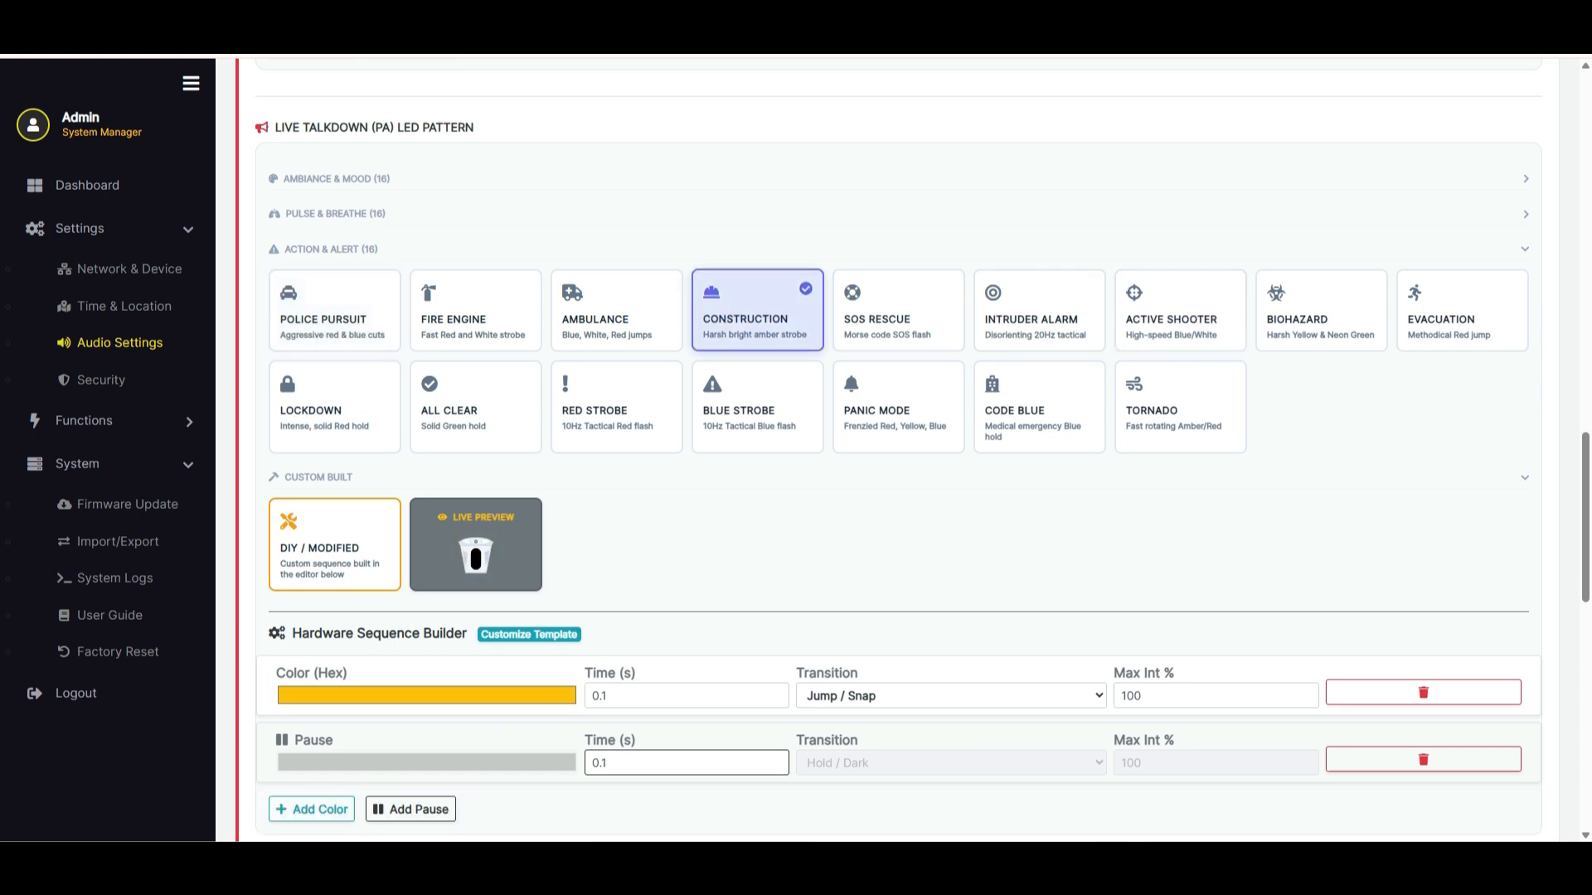
scroll(758, 344, down, 7)
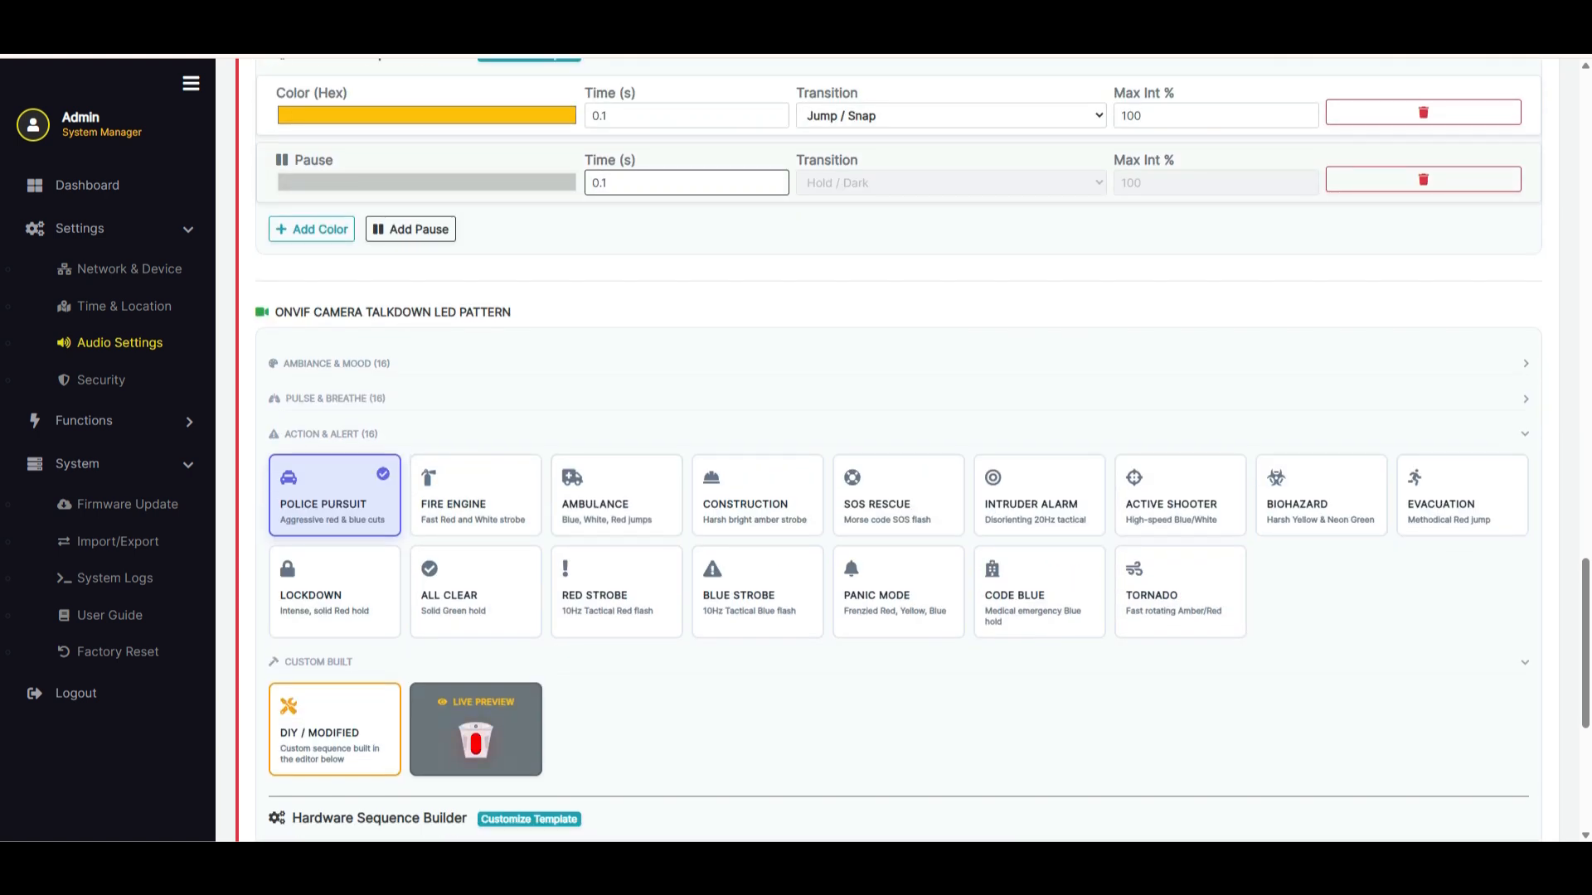
scroll(899, 448, down, 4)
scroll(900, 447, down, 2)
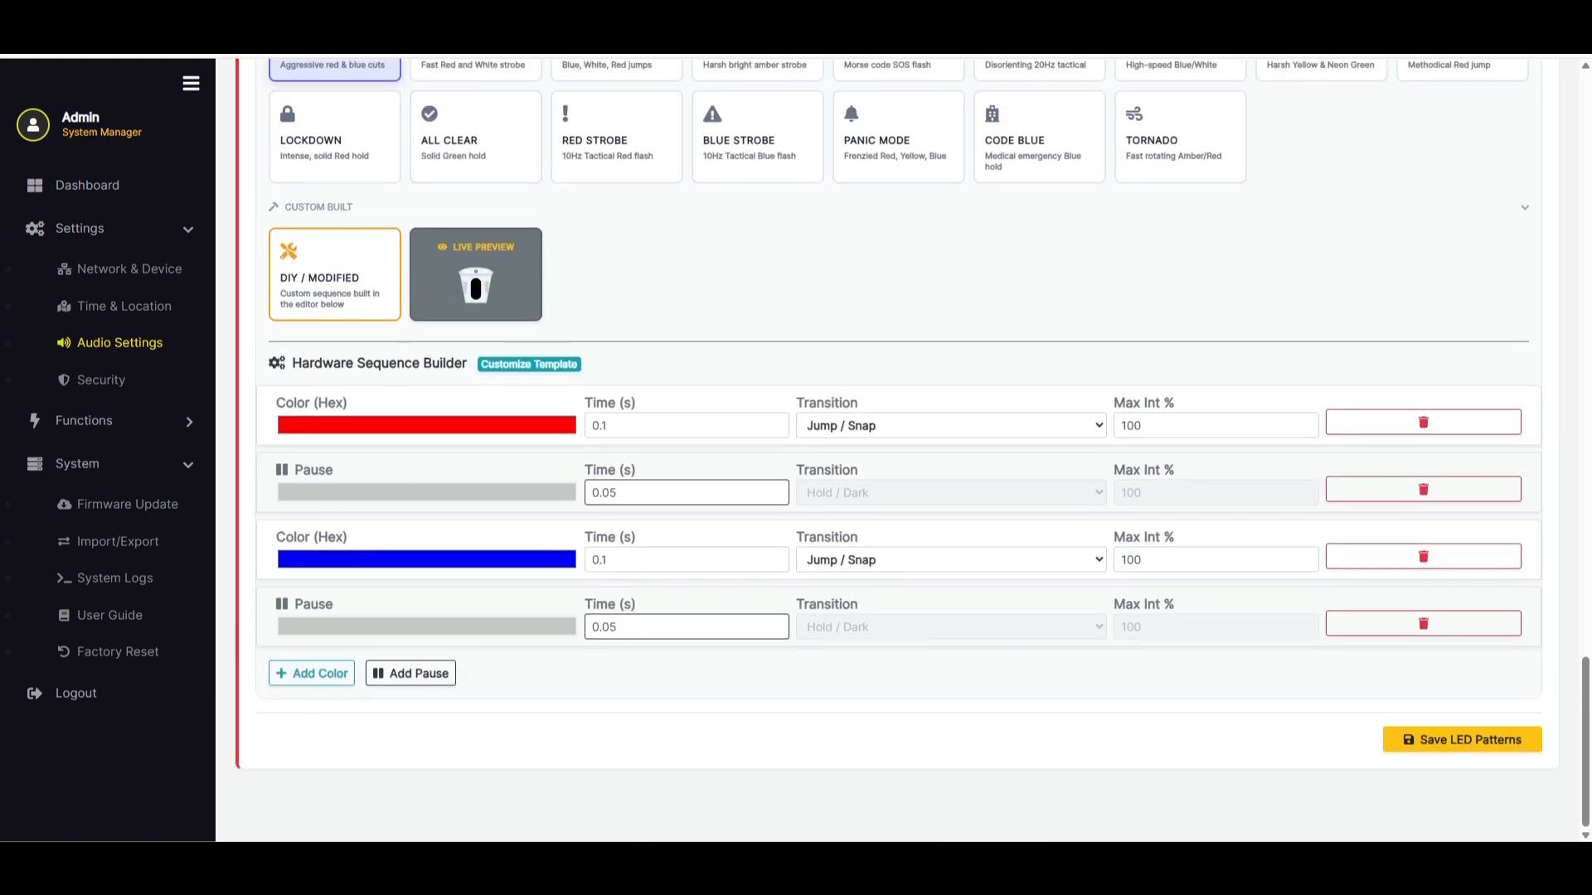
scroll(900, 448, up, 11)
scroll(899, 448, down, 11)
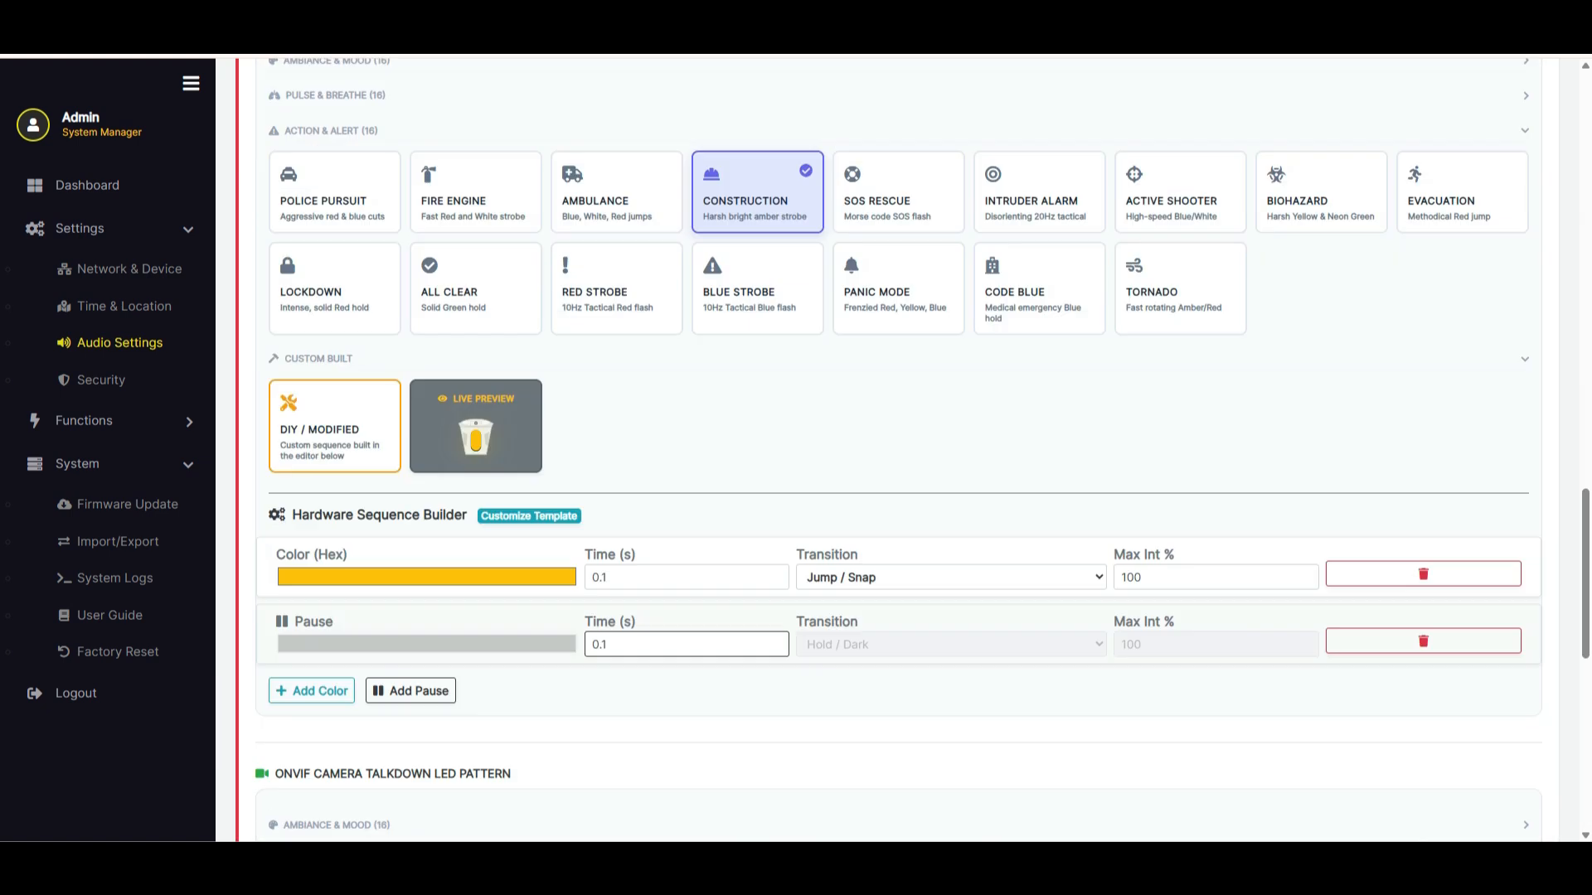
click(1463, 740)
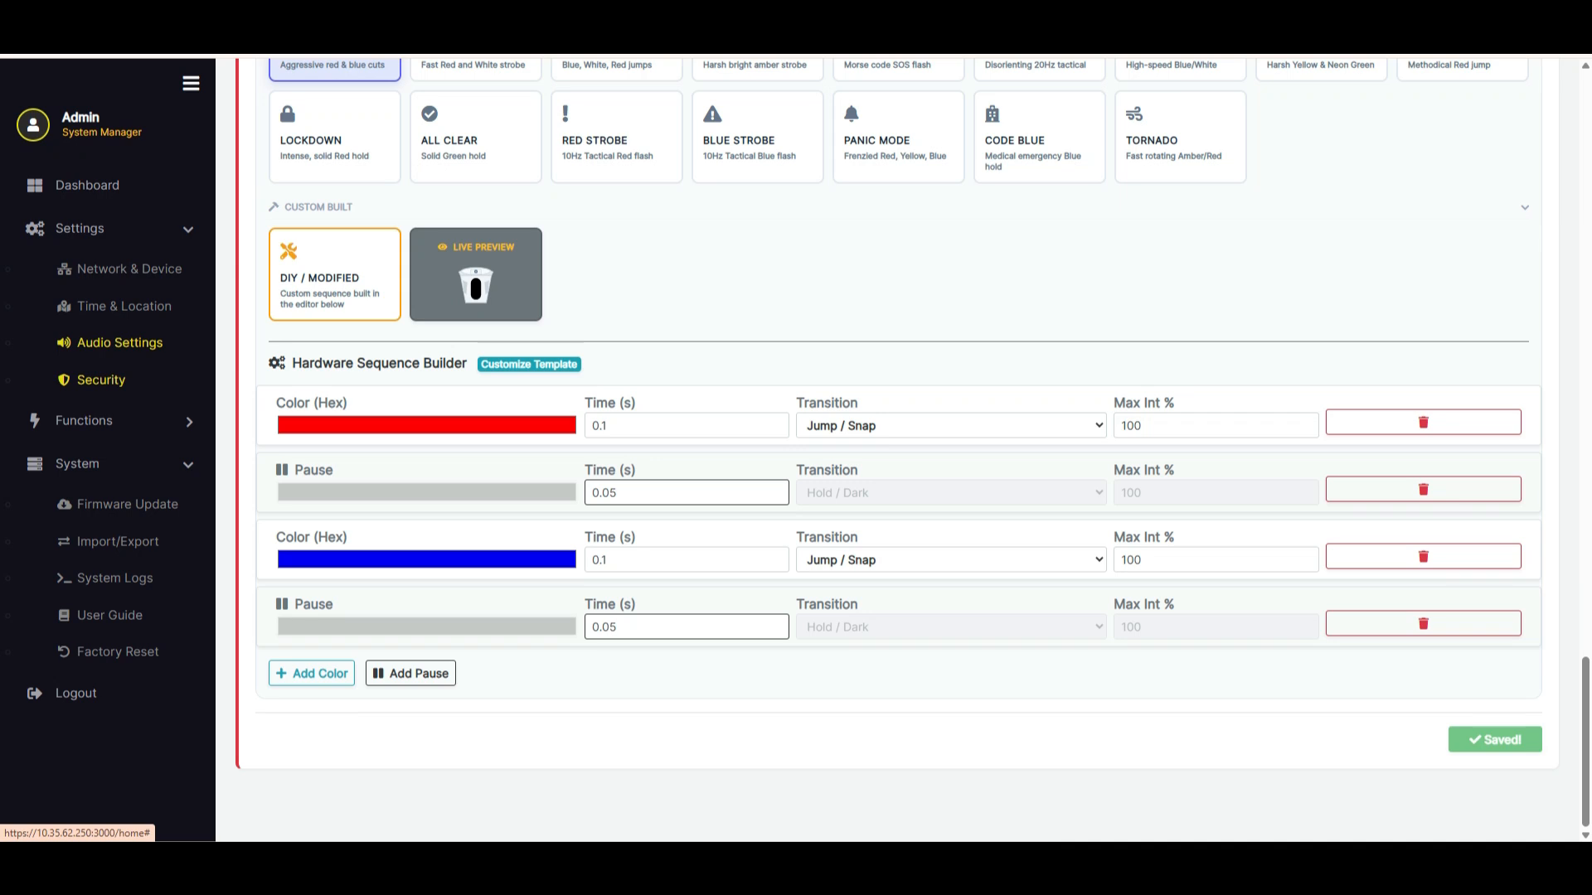
Show the Security & Certificates page with its user management and HTTPS certificate sections, and collapse the expanded navigation groups
click(101, 379)
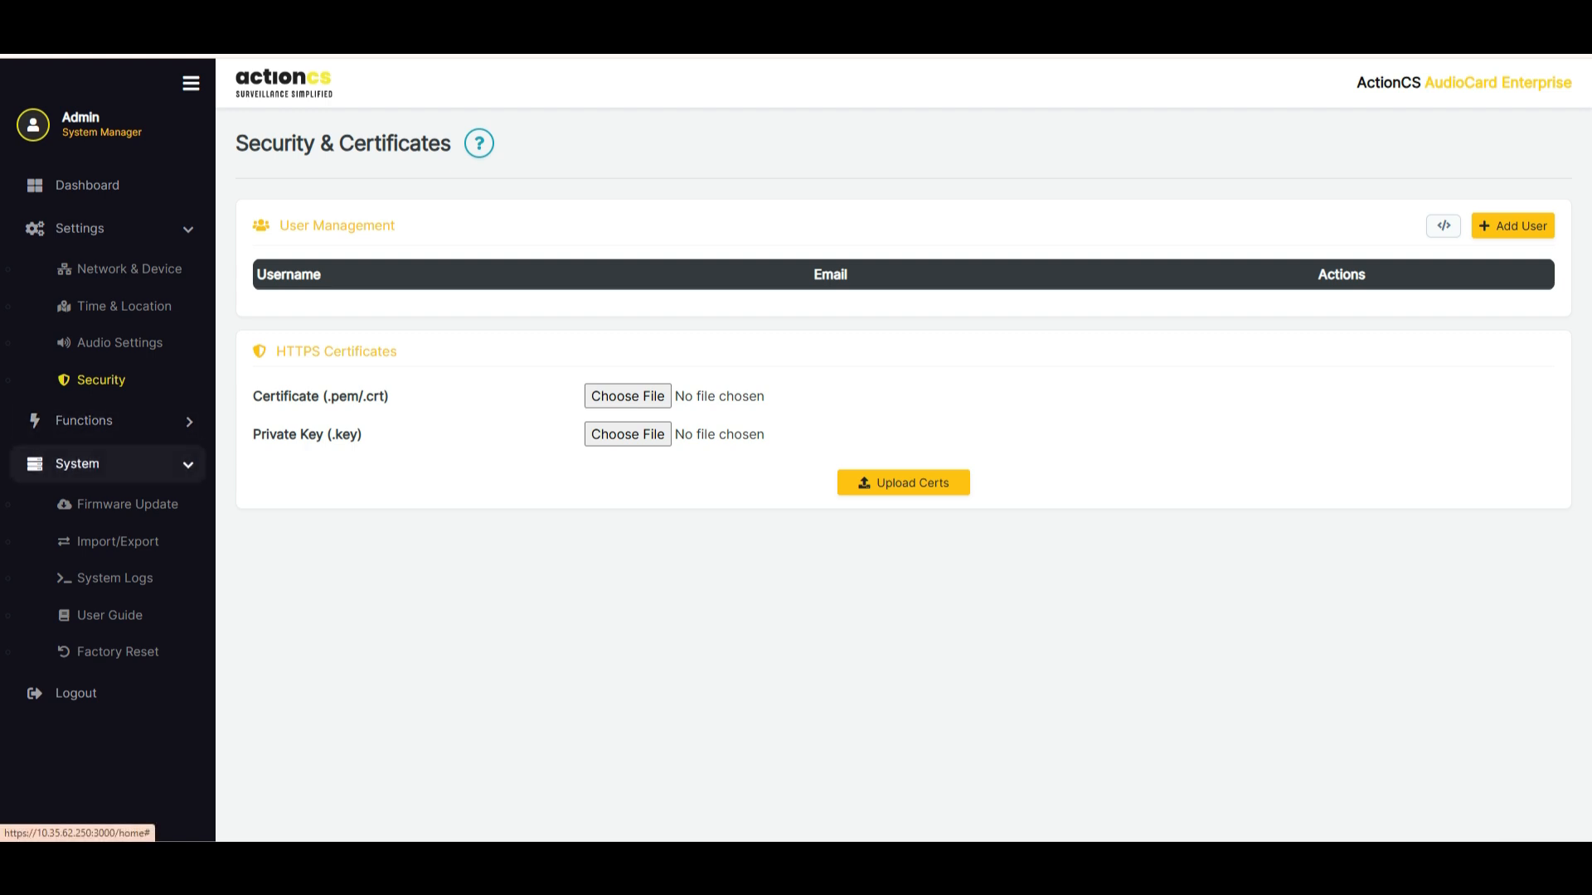
click(83, 464)
click(79, 228)
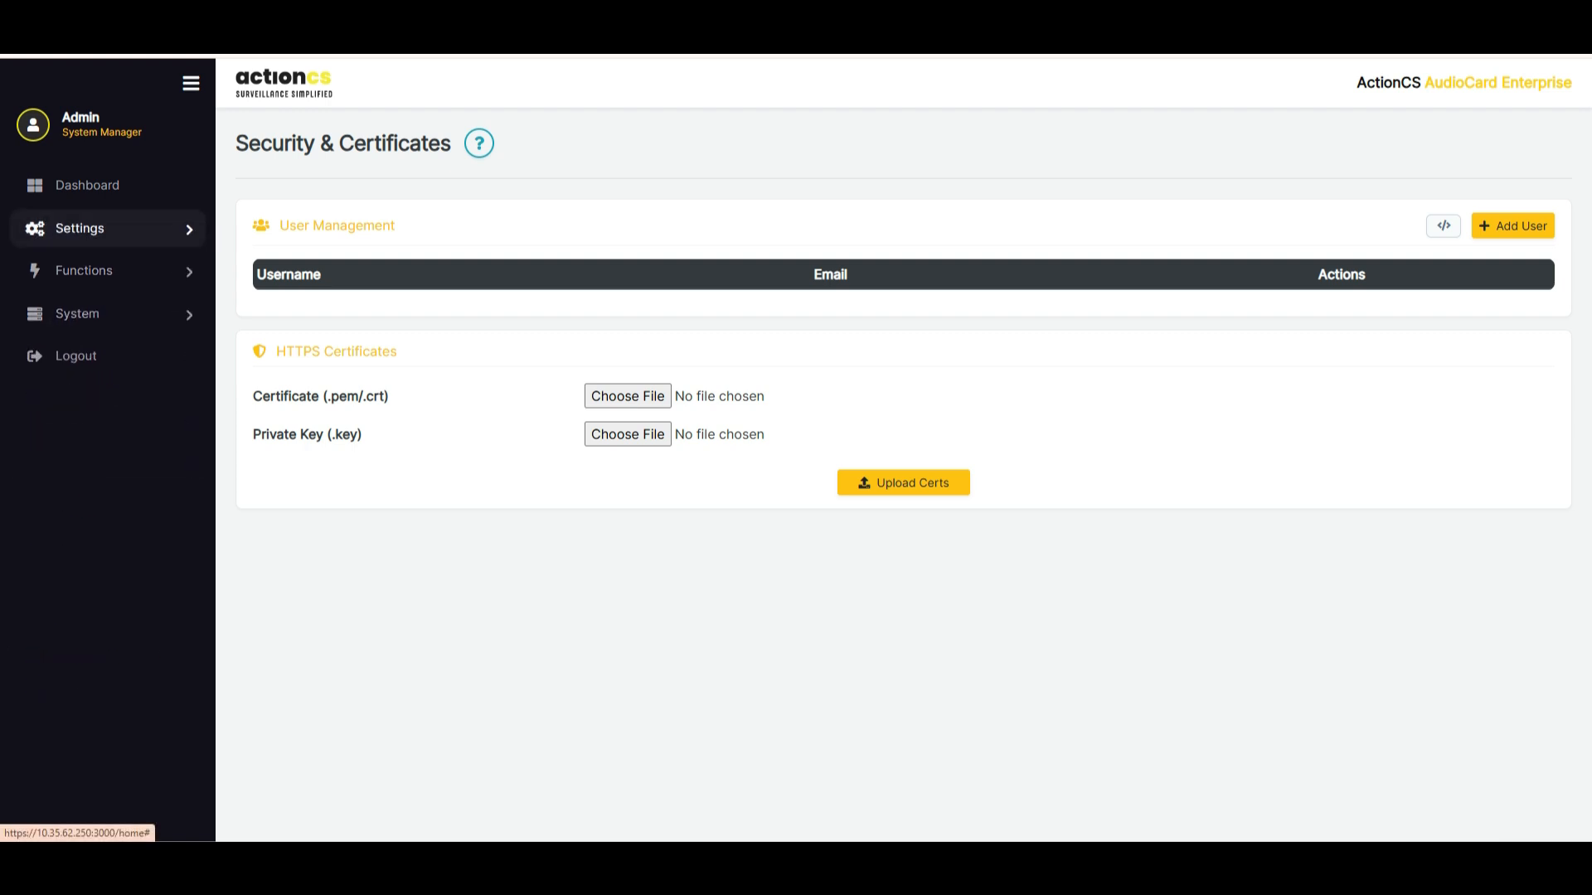
Add a global time schedule and paint hours 08 through 16 as active for all seven days
click(84, 271)
click(106, 349)
click(124, 312)
click(107, 460)
click(1517, 143)
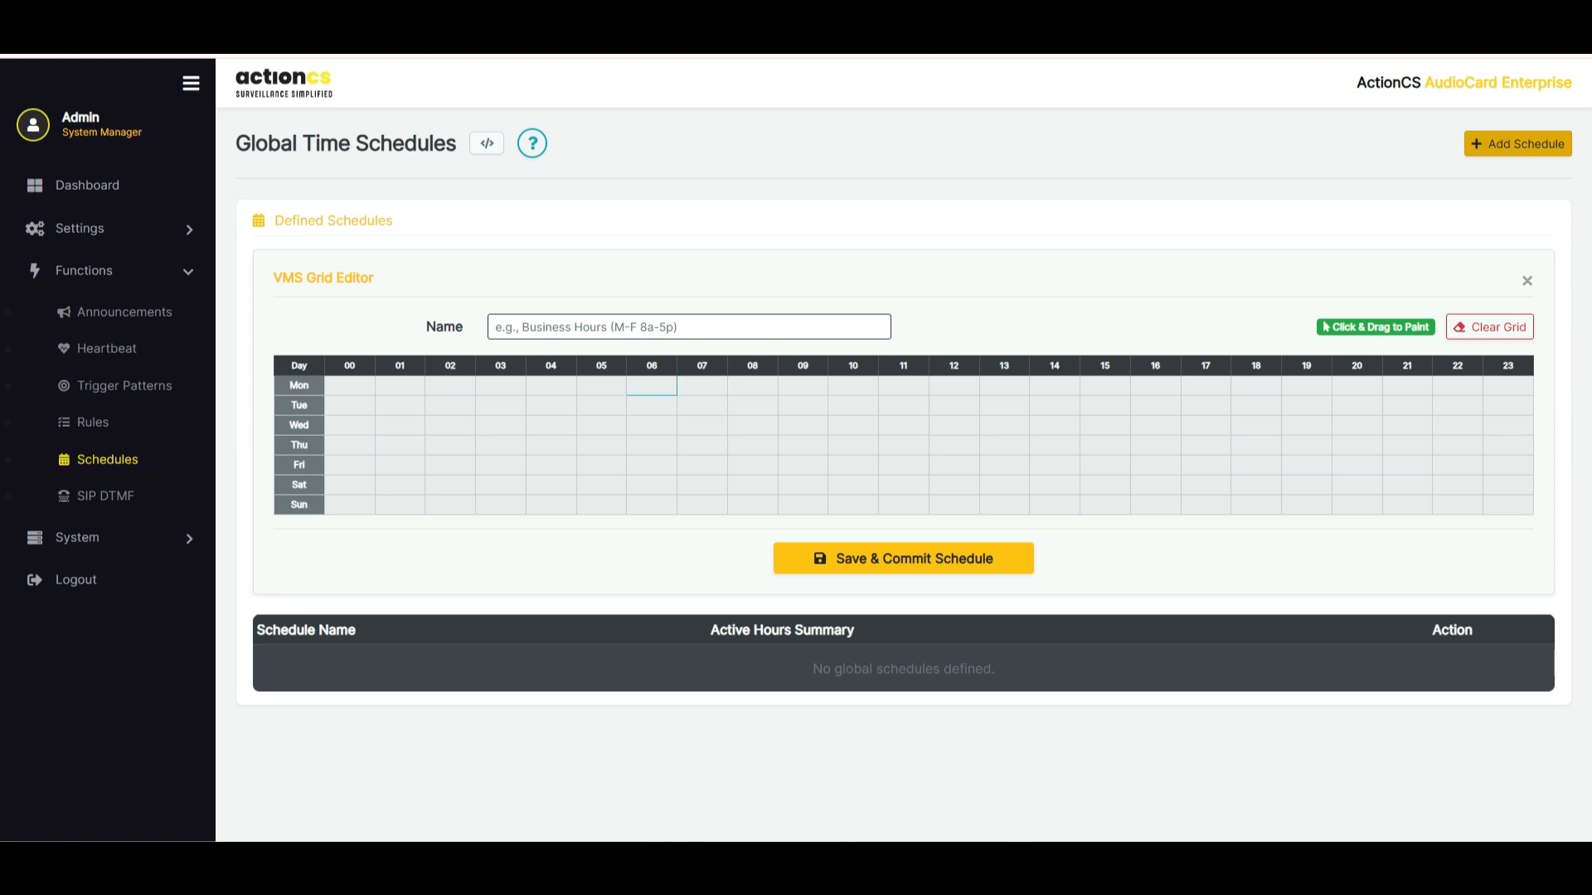
mouse_move(753, 385)
mouse_down()
mouse_move(753, 489)
mouse_move(802, 505)
mouse_move(853, 386)
mouse_move(853, 505)
mouse_move(904, 385)
mouse_move(904, 505)
mouse_move(1004, 386)
mouse_move(1004, 505)
mouse_move(1055, 386)
mouse_move(1105, 485)
mouse_move(1155, 465)
mouse_move(1156, 386)
mouse_up()
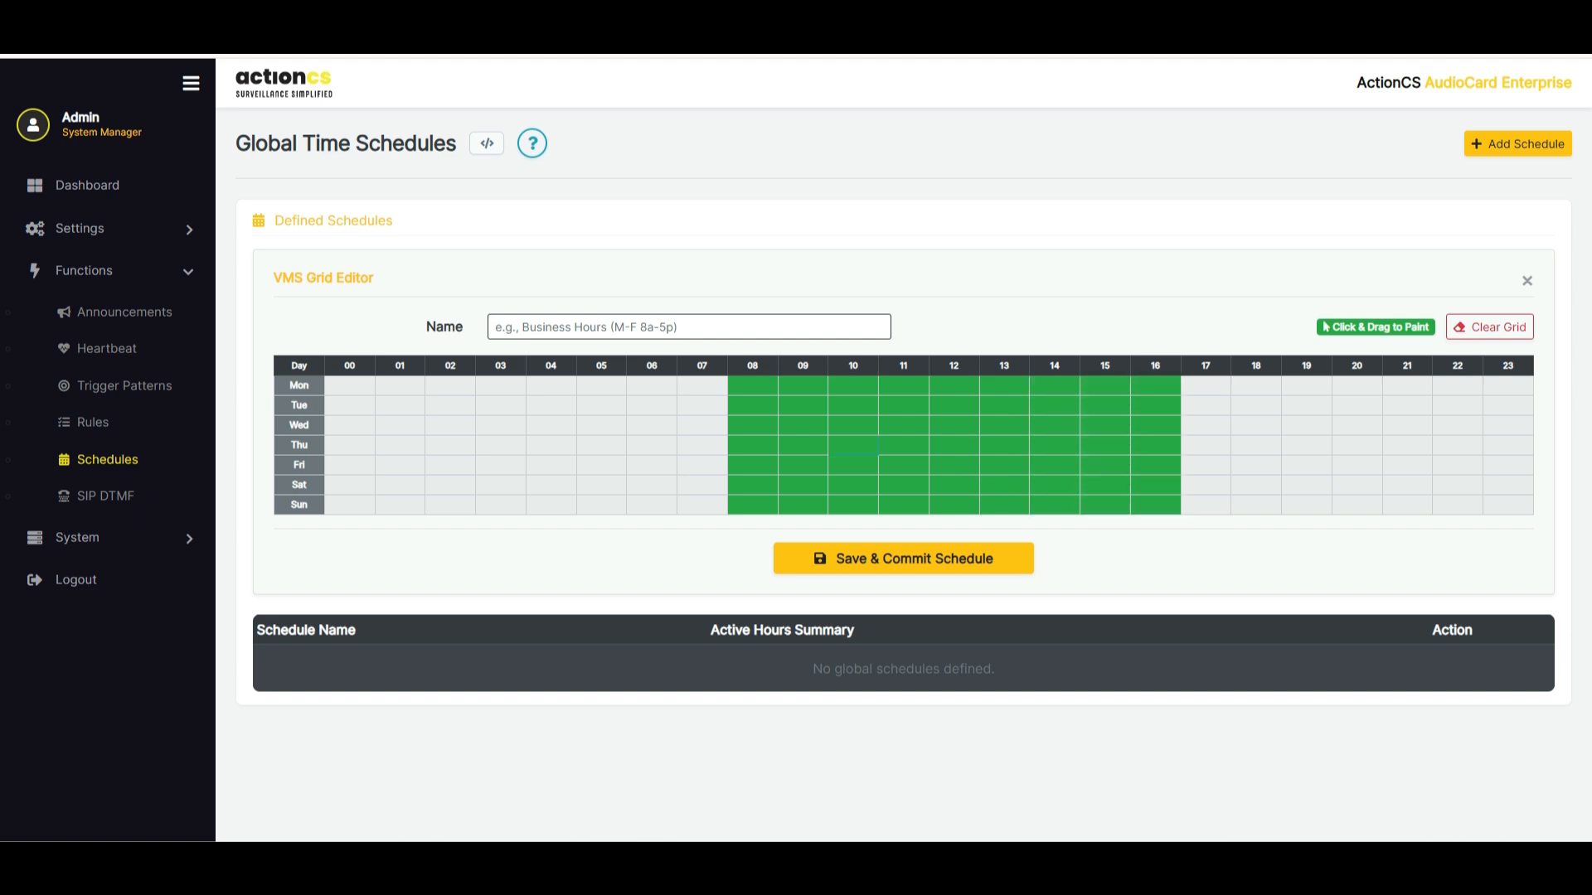
Name the schedule 8-5 and save it
click(689, 327)
text(8-5)
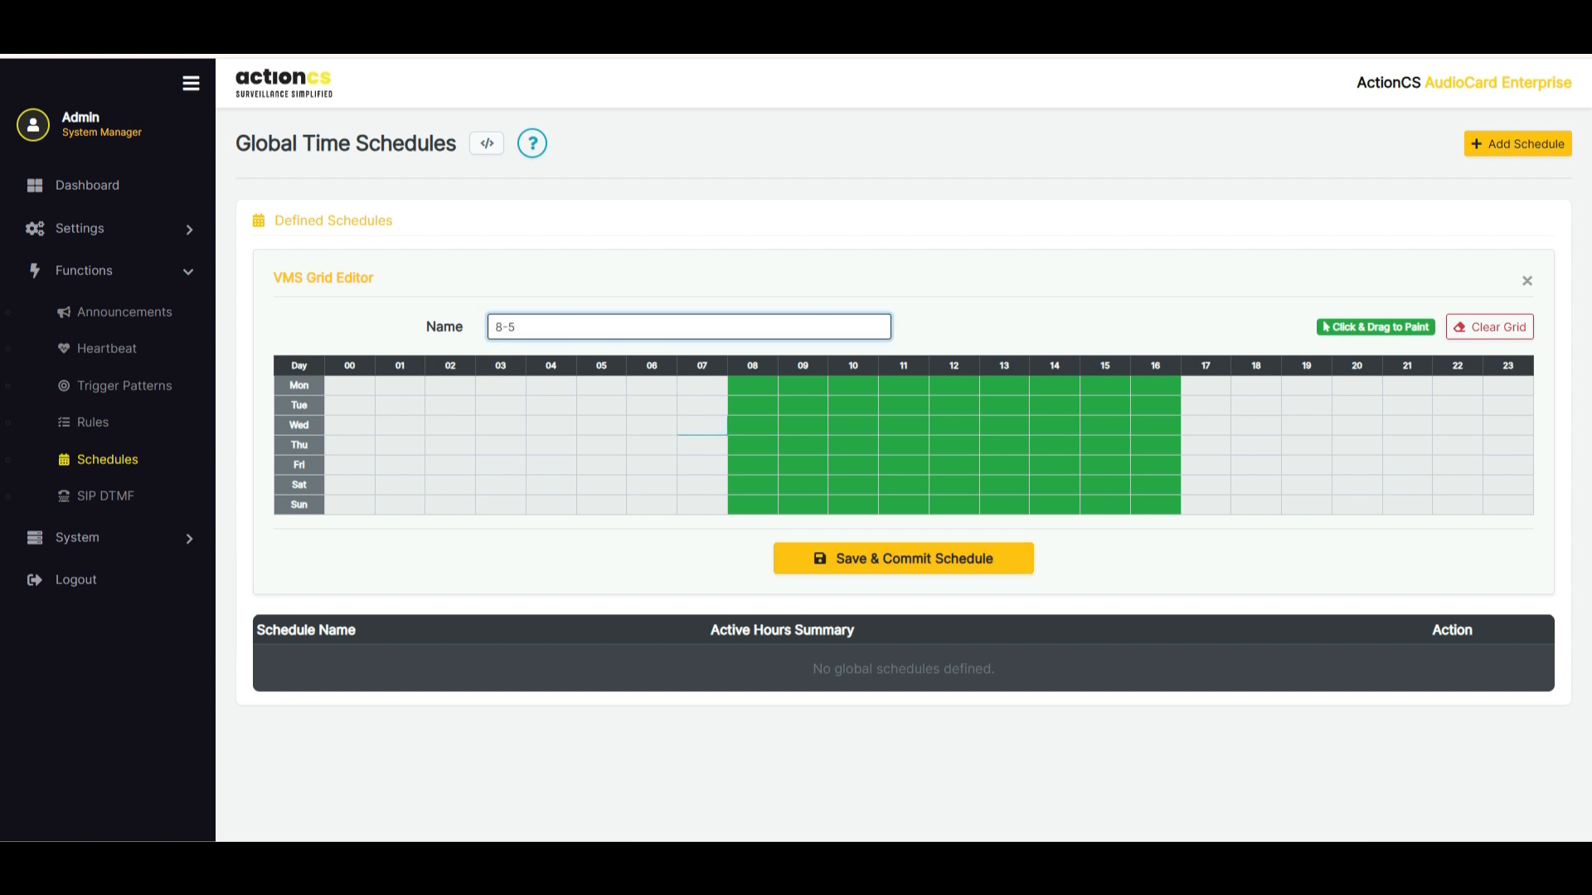
click(904, 558)
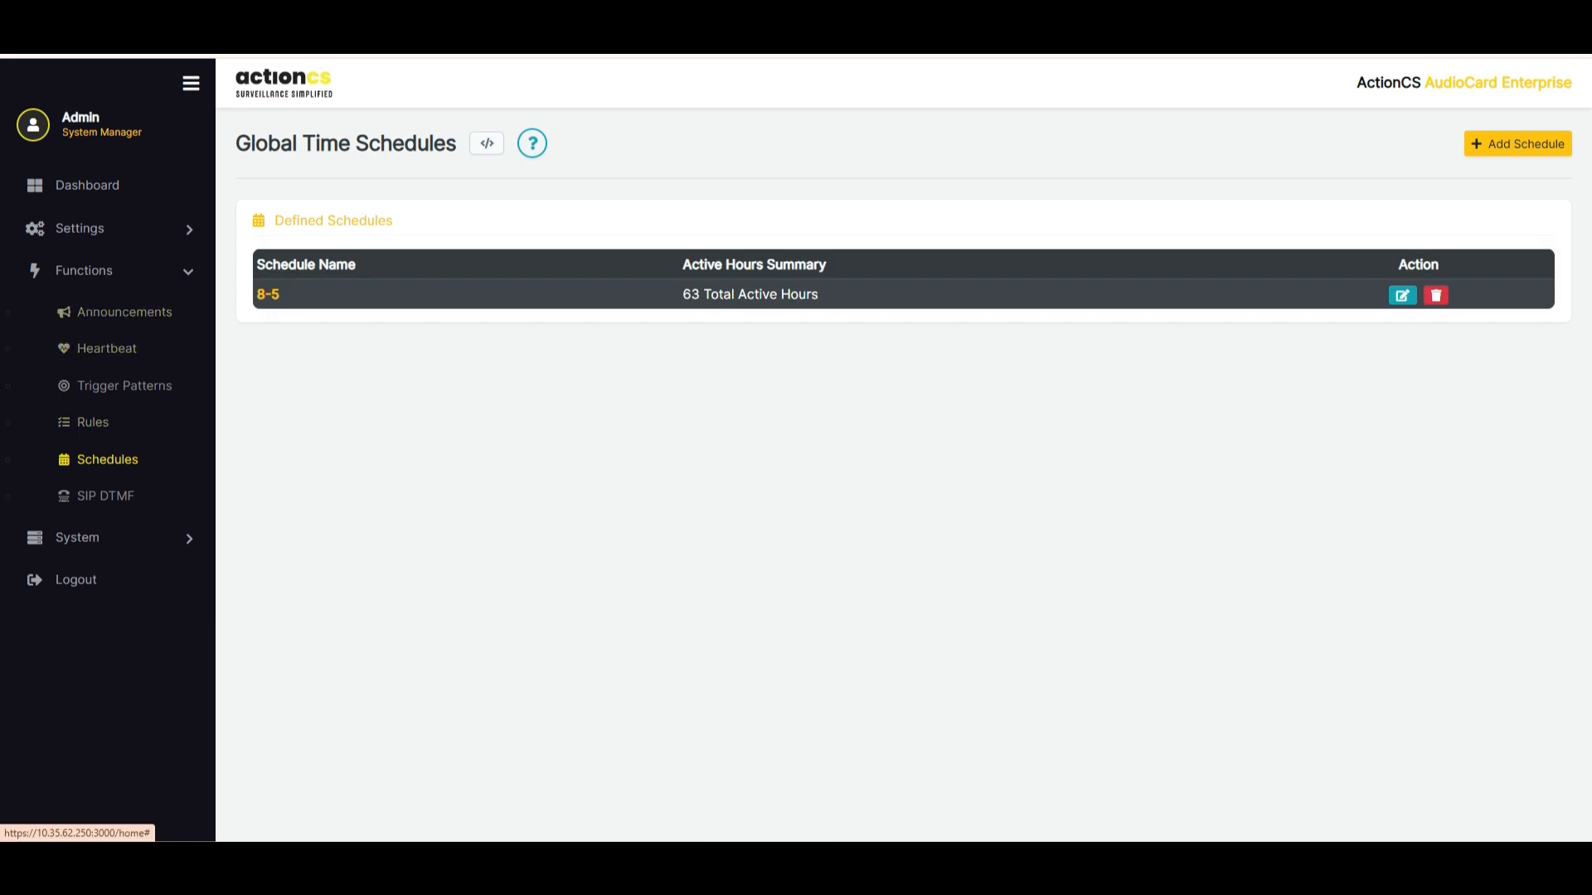
Start a new idle announcement and look over its profile name, interval and playback mode options
click(124, 312)
click(1502, 144)
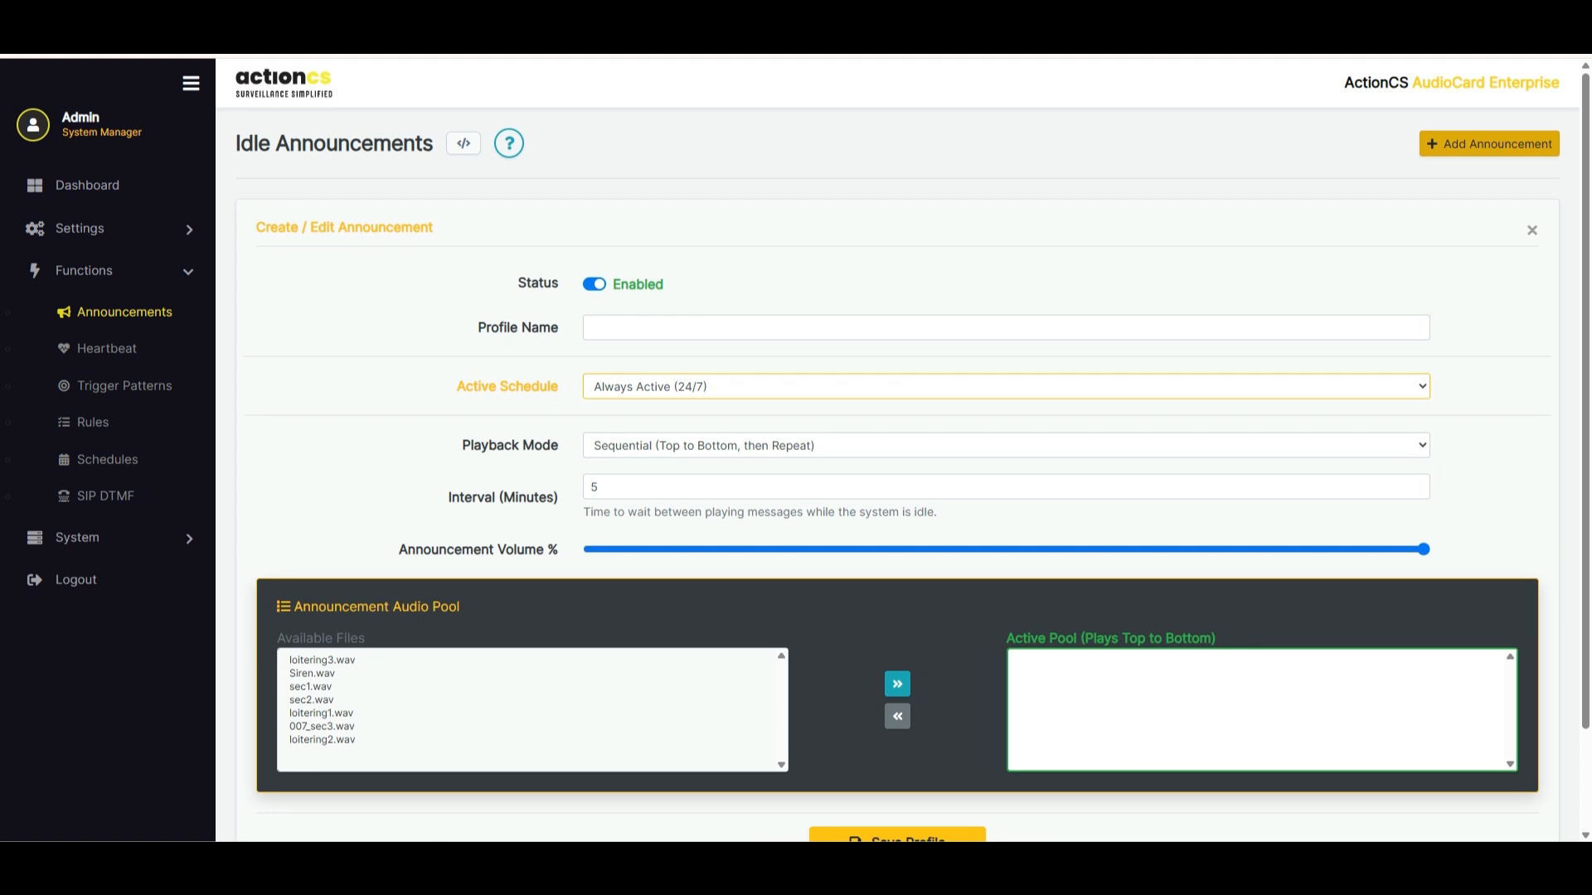
click(590, 327)
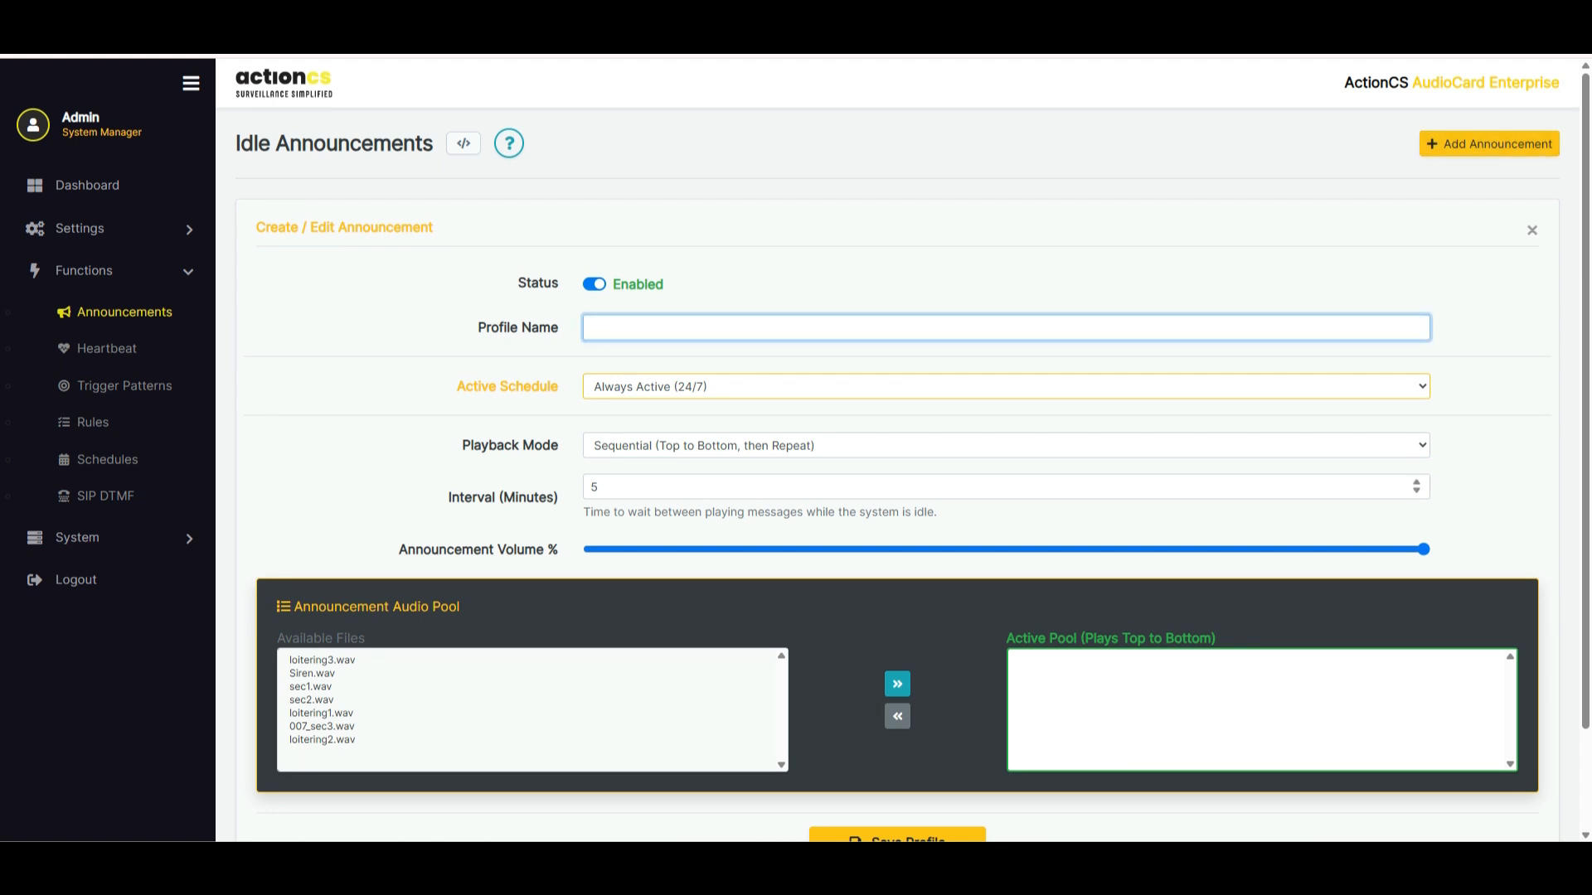
double_click(594, 486)
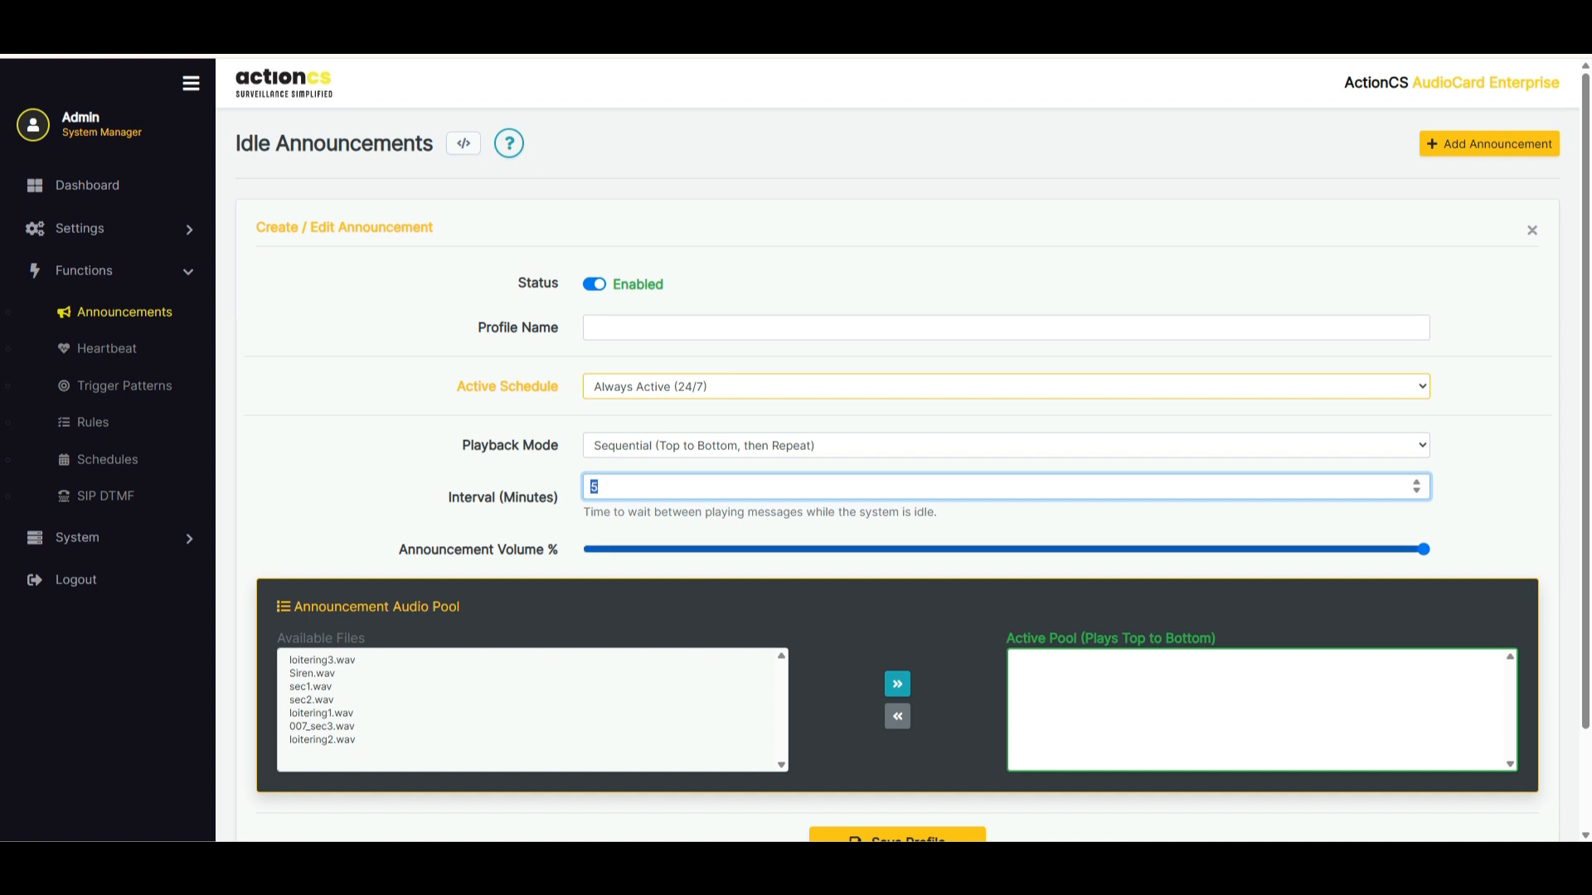
click(1005, 445)
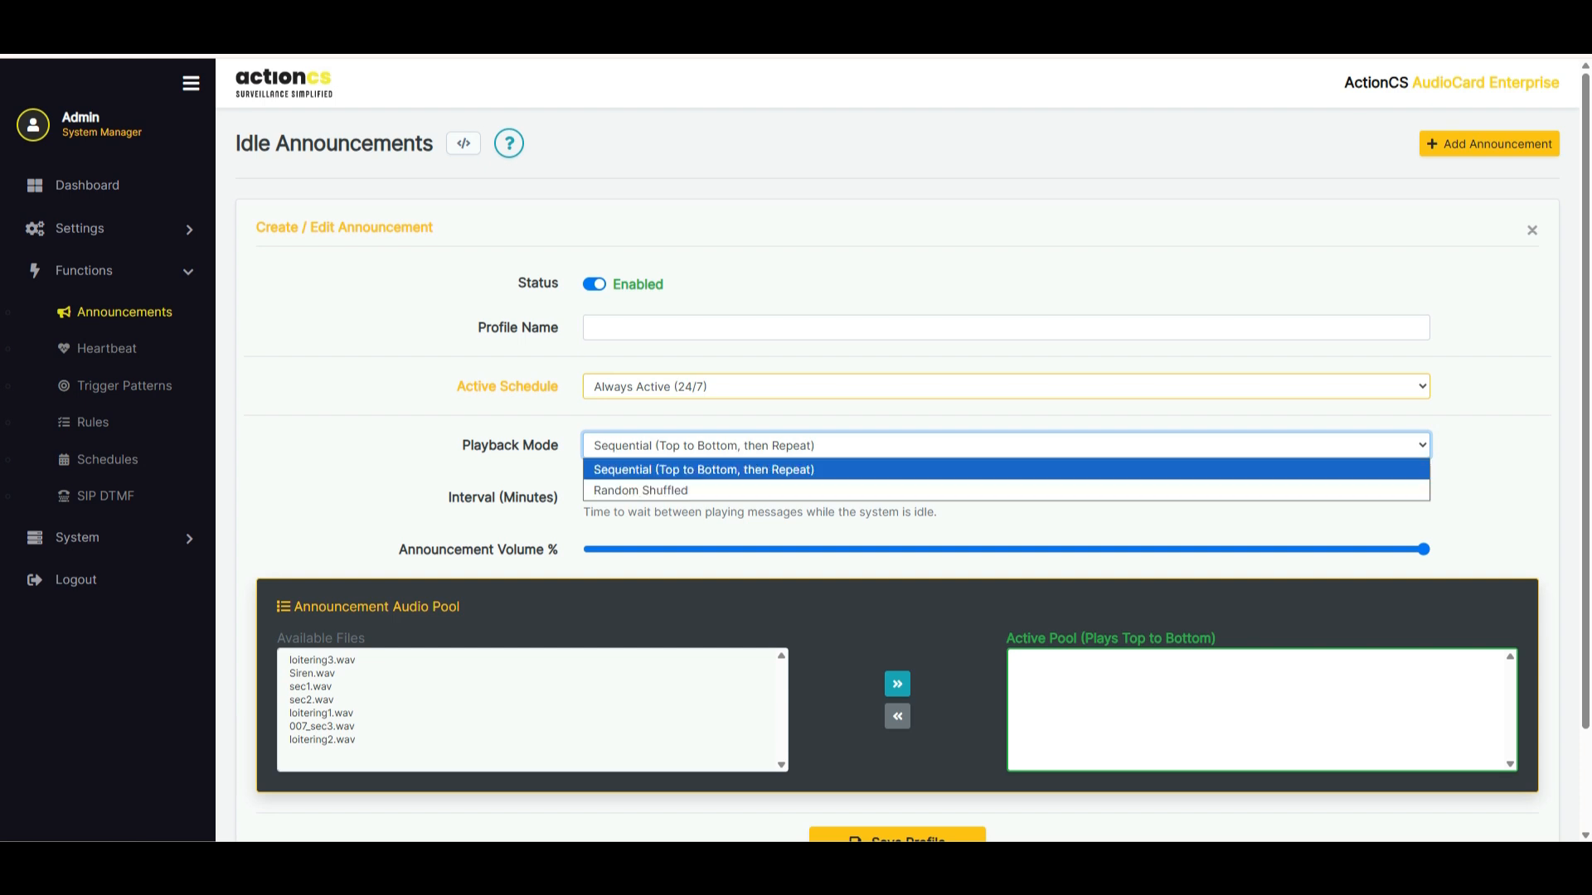
Try the 8-5 schedule for the announcement, and return its active schedule to Always Active (24/7)
click(1006, 386)
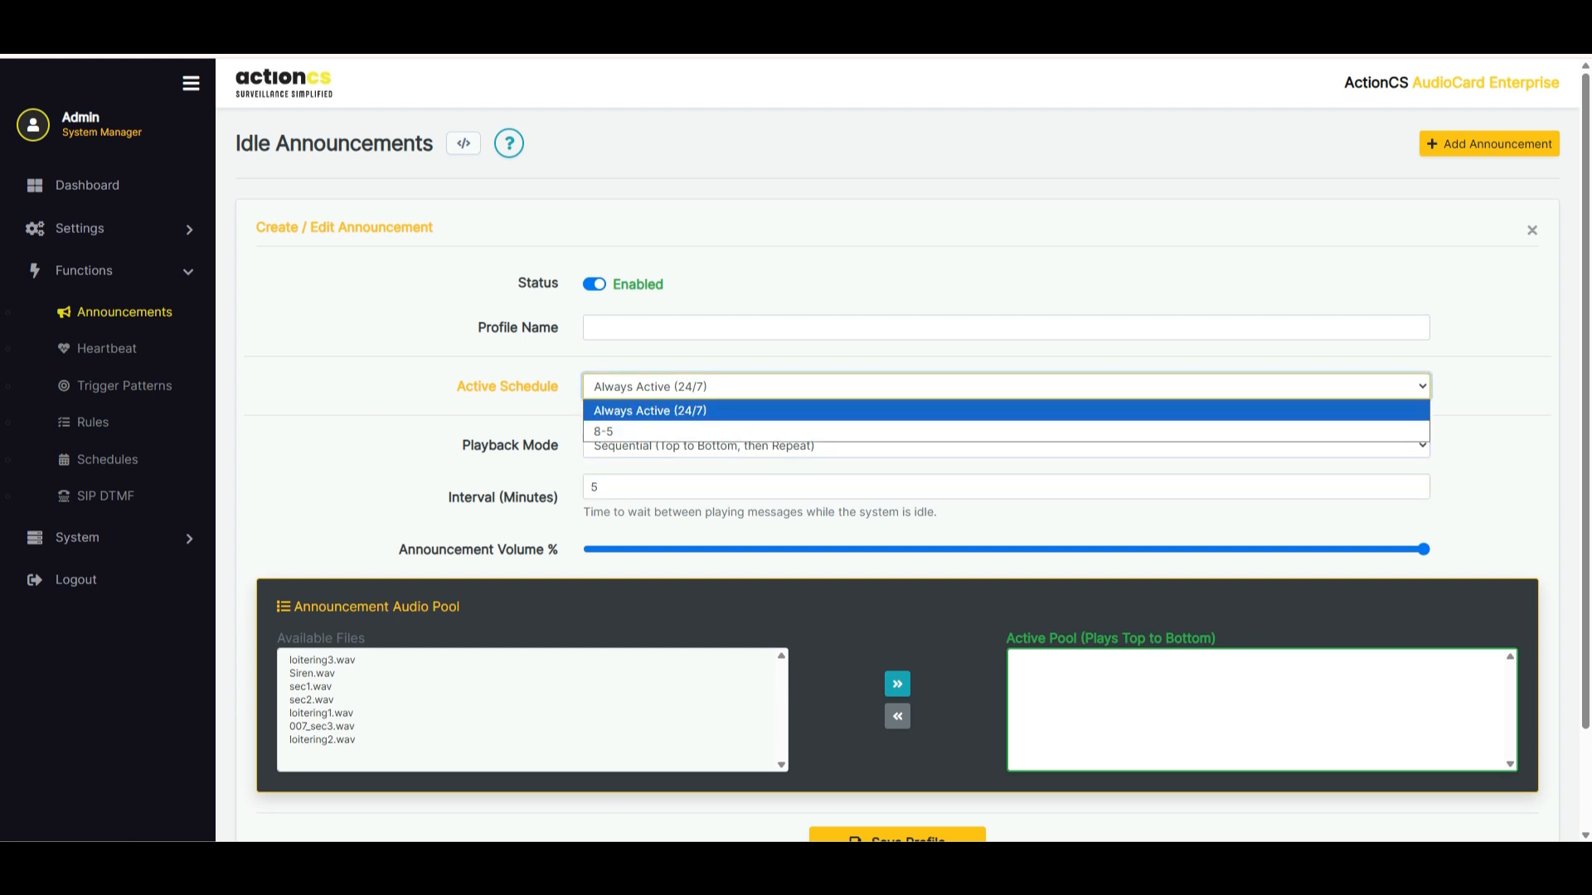
click(1006, 431)
click(1006, 387)
click(1006, 410)
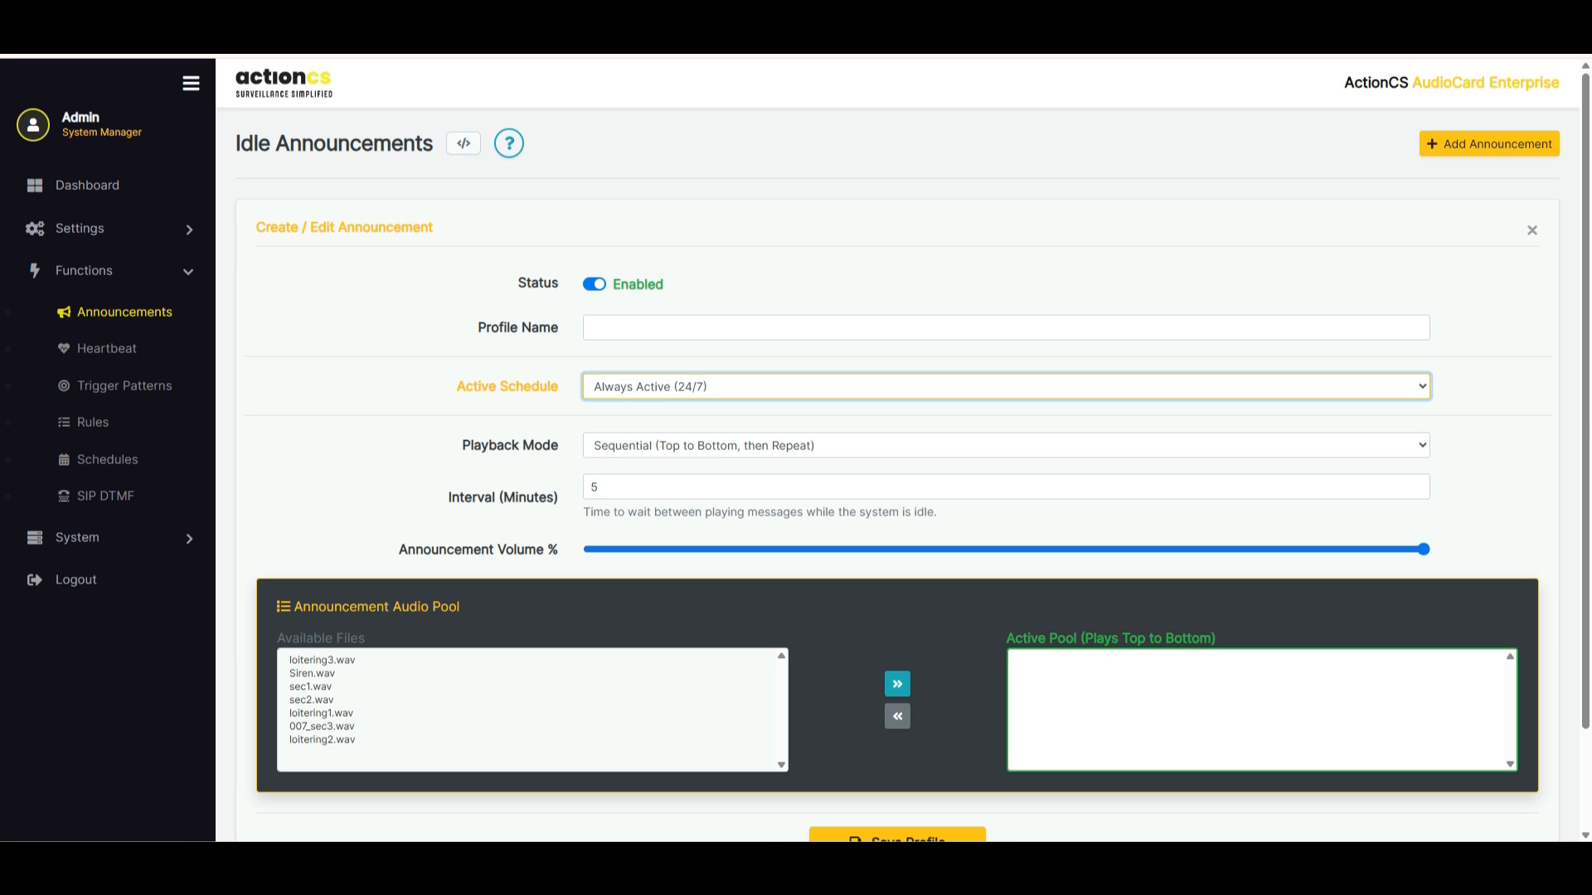
Add sec1.wav, sec2.wav and 007_sec3.wav in that order to the announcement's active pool
click(310, 687)
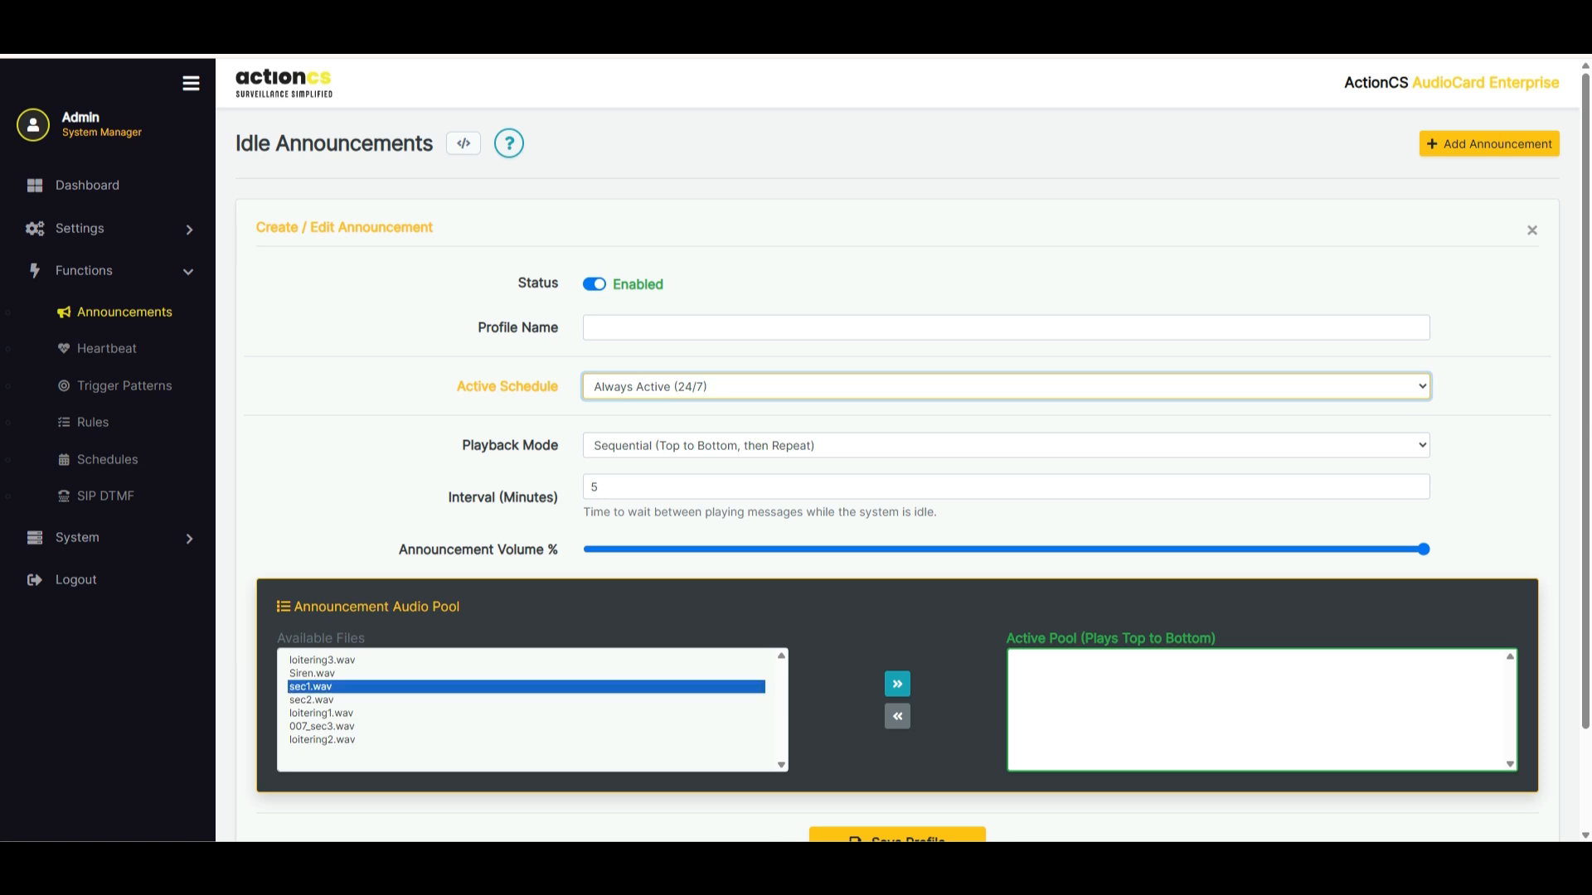
click(897, 684)
click(311, 686)
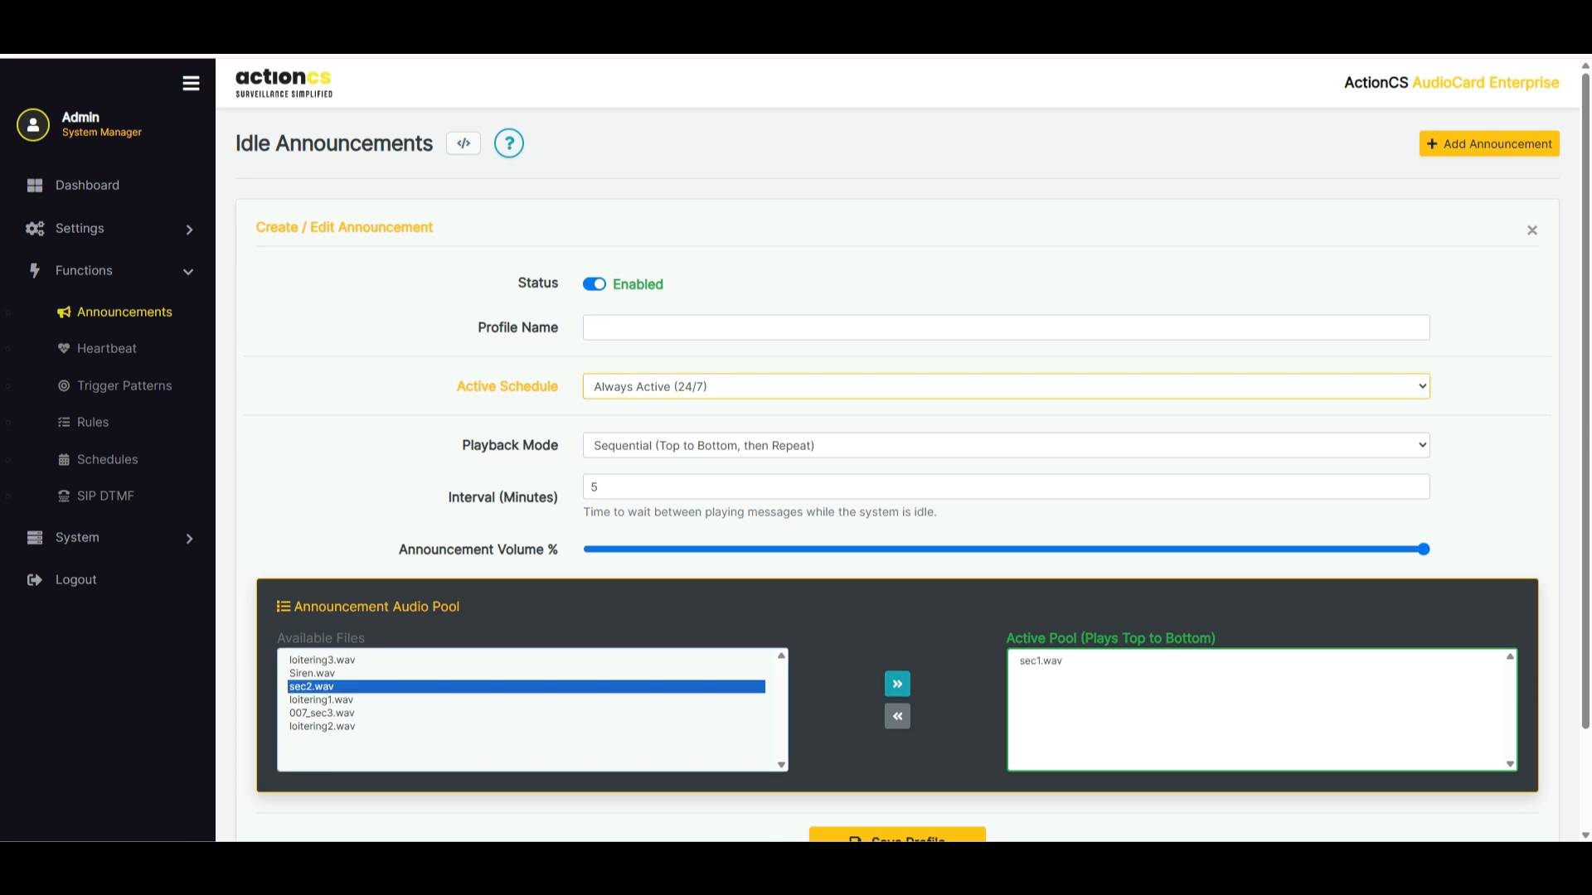
click(897, 684)
click(311, 700)
click(897, 684)
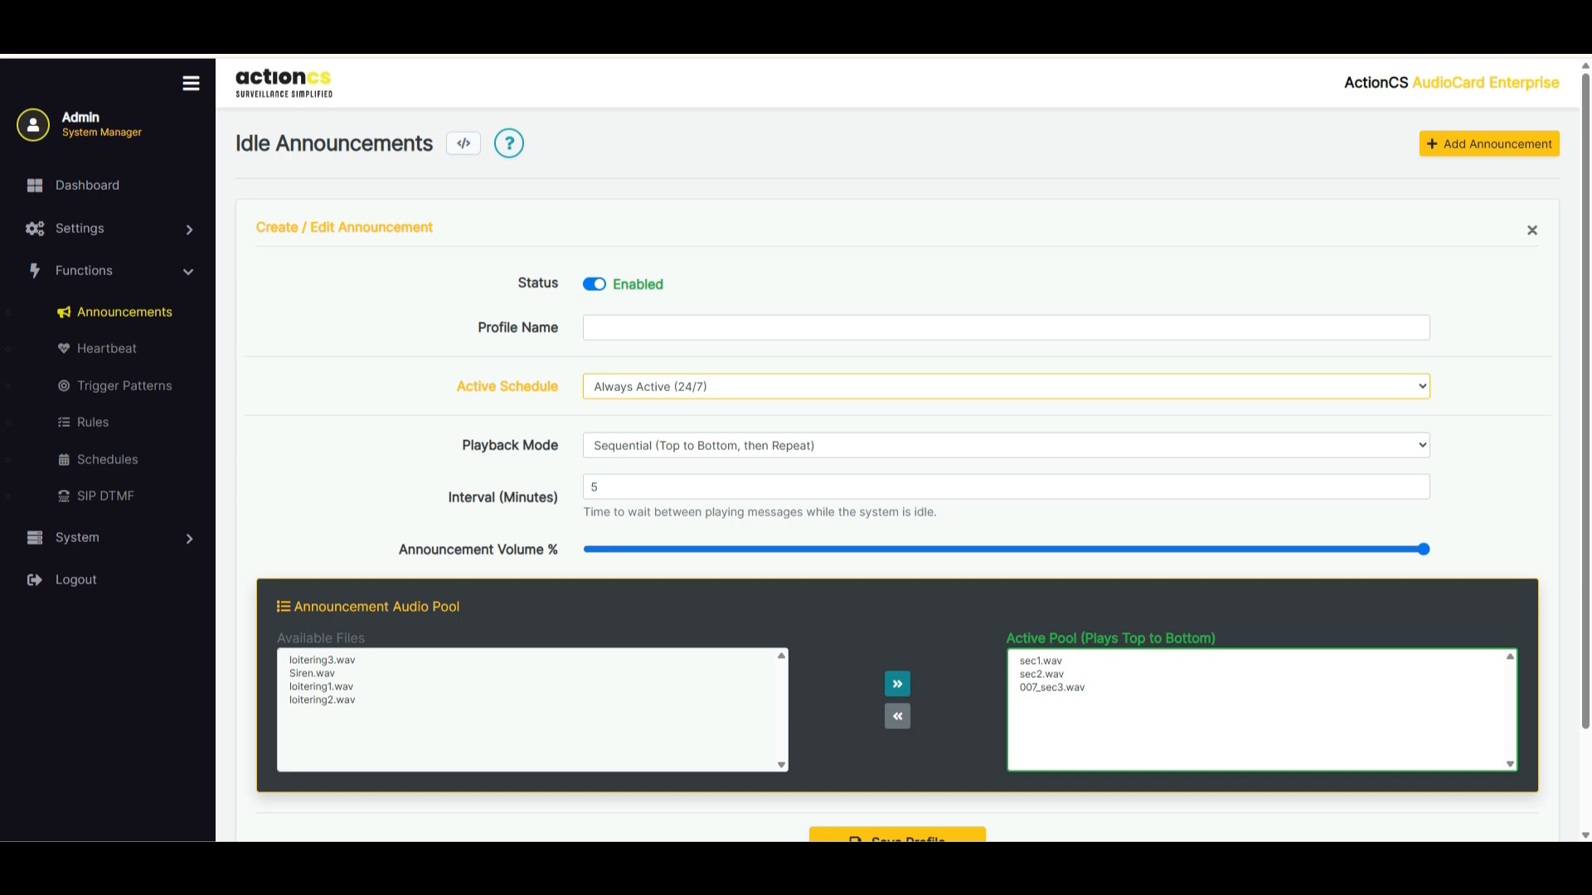
Set the announcement interval to 60 minutes, and close the form without saving the profile
double_click(594, 488)
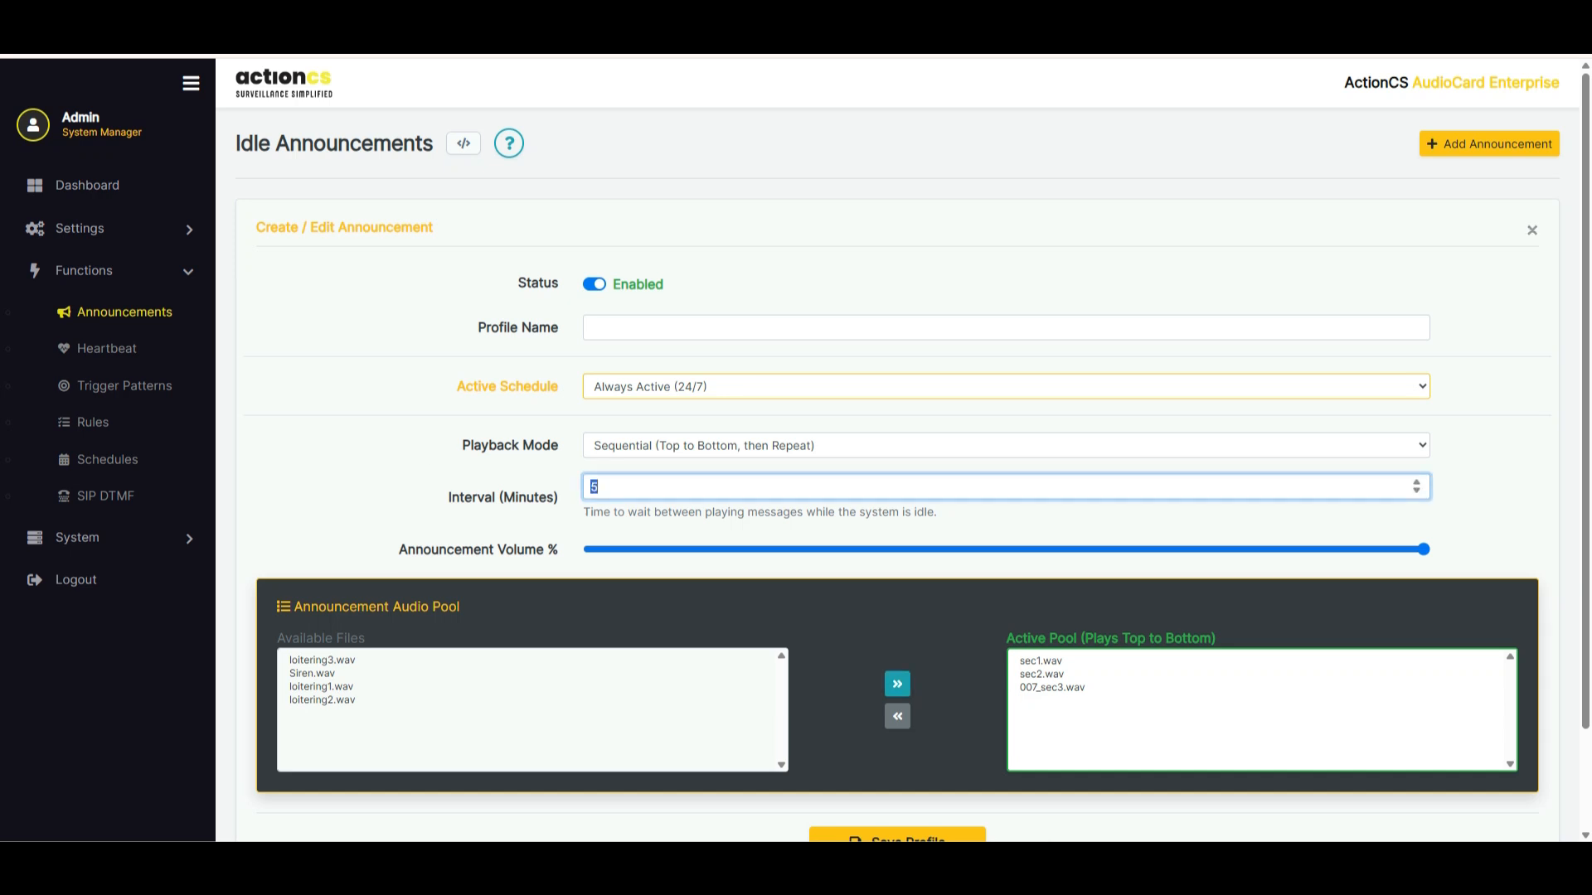
text(60)
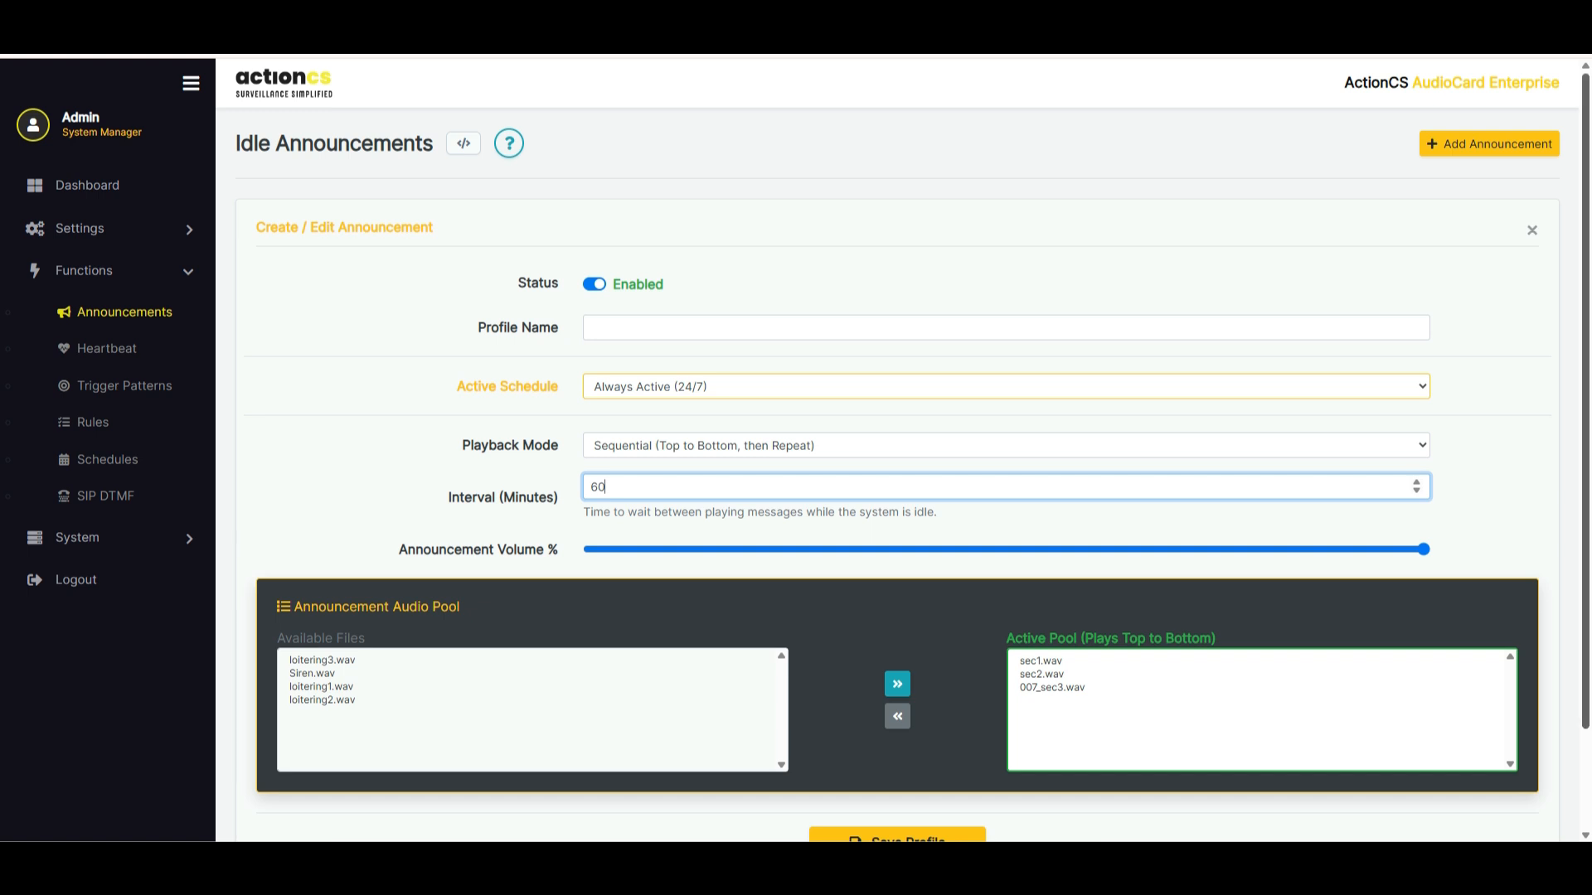
click(1532, 230)
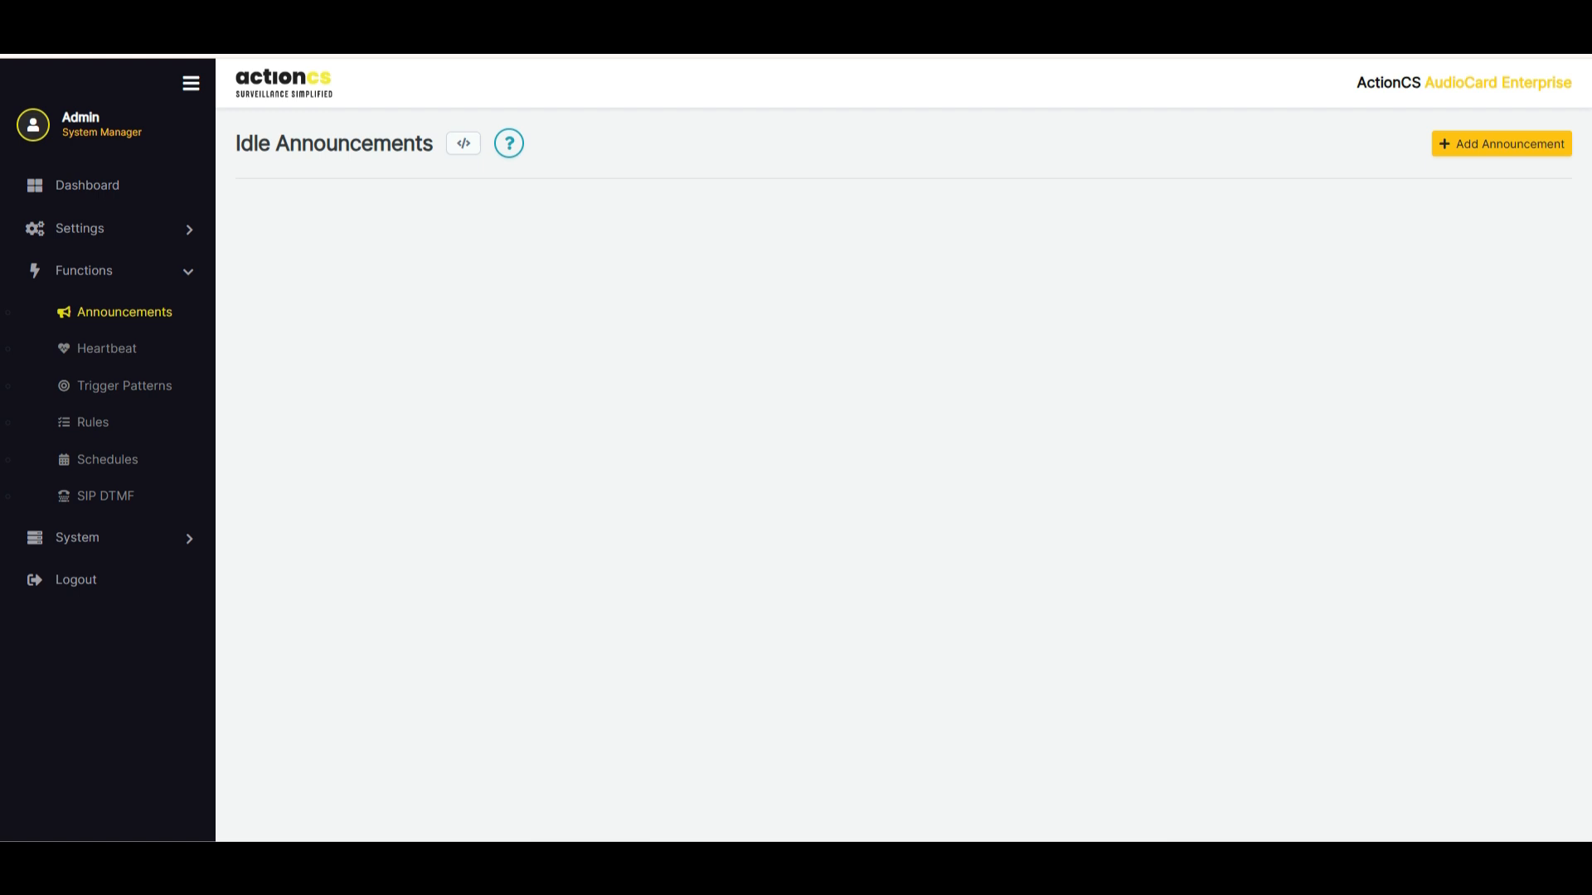
Open the existing heartbeat for editing and look through its LED pattern categories, including Action & Alert and Custom Built
click(106, 348)
click(1410, 267)
scroll(660, 481, down, 5)
scroll(547, 448, up, 3)
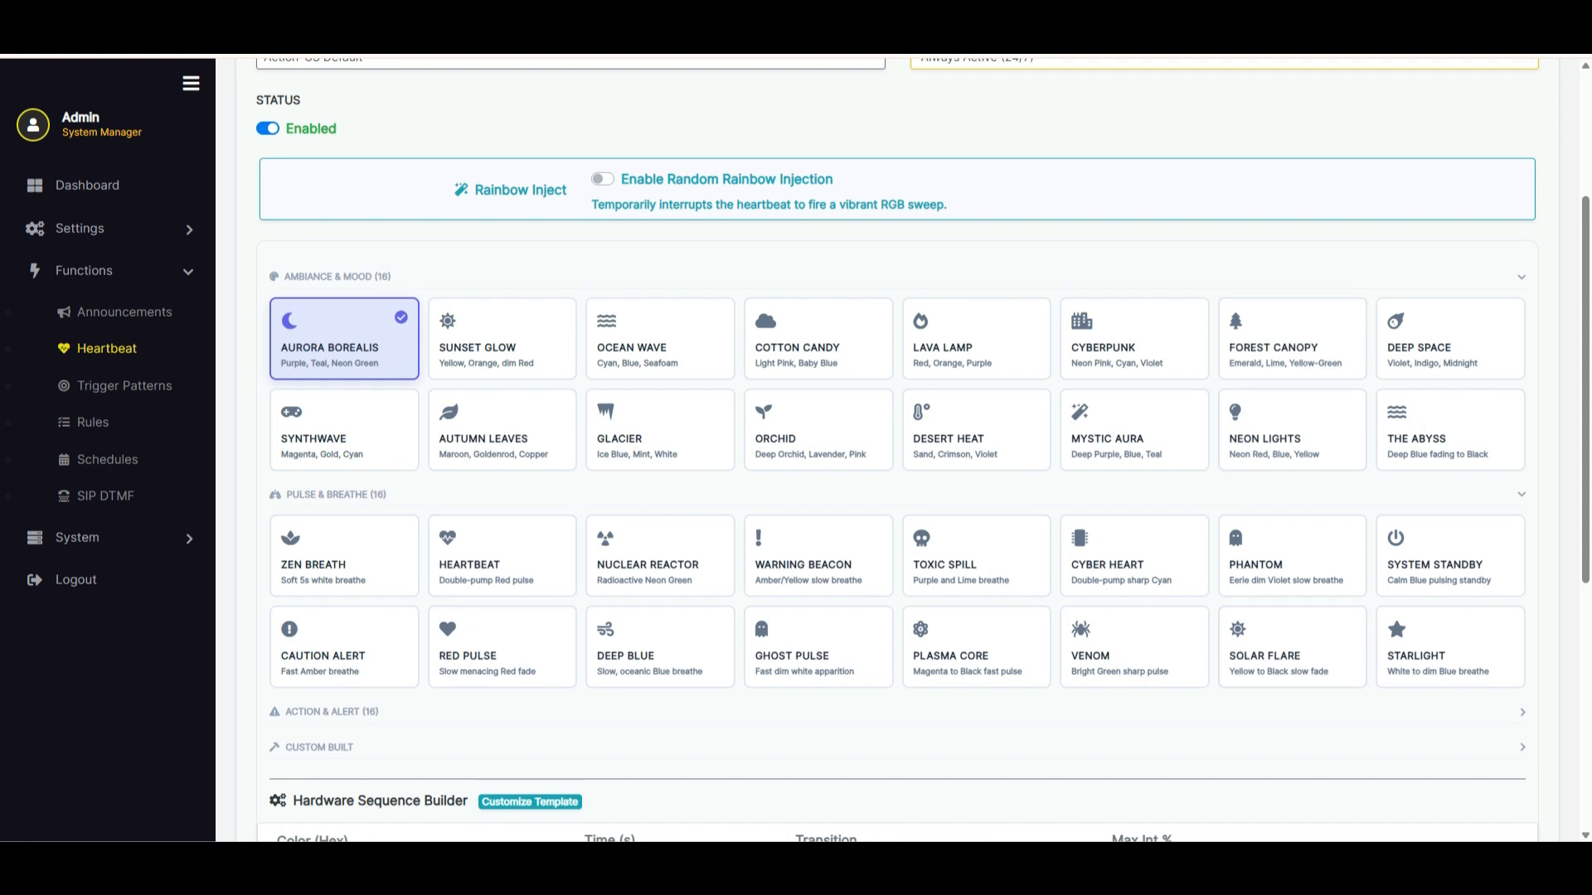
click(331, 712)
scroll(332, 712, down, 3)
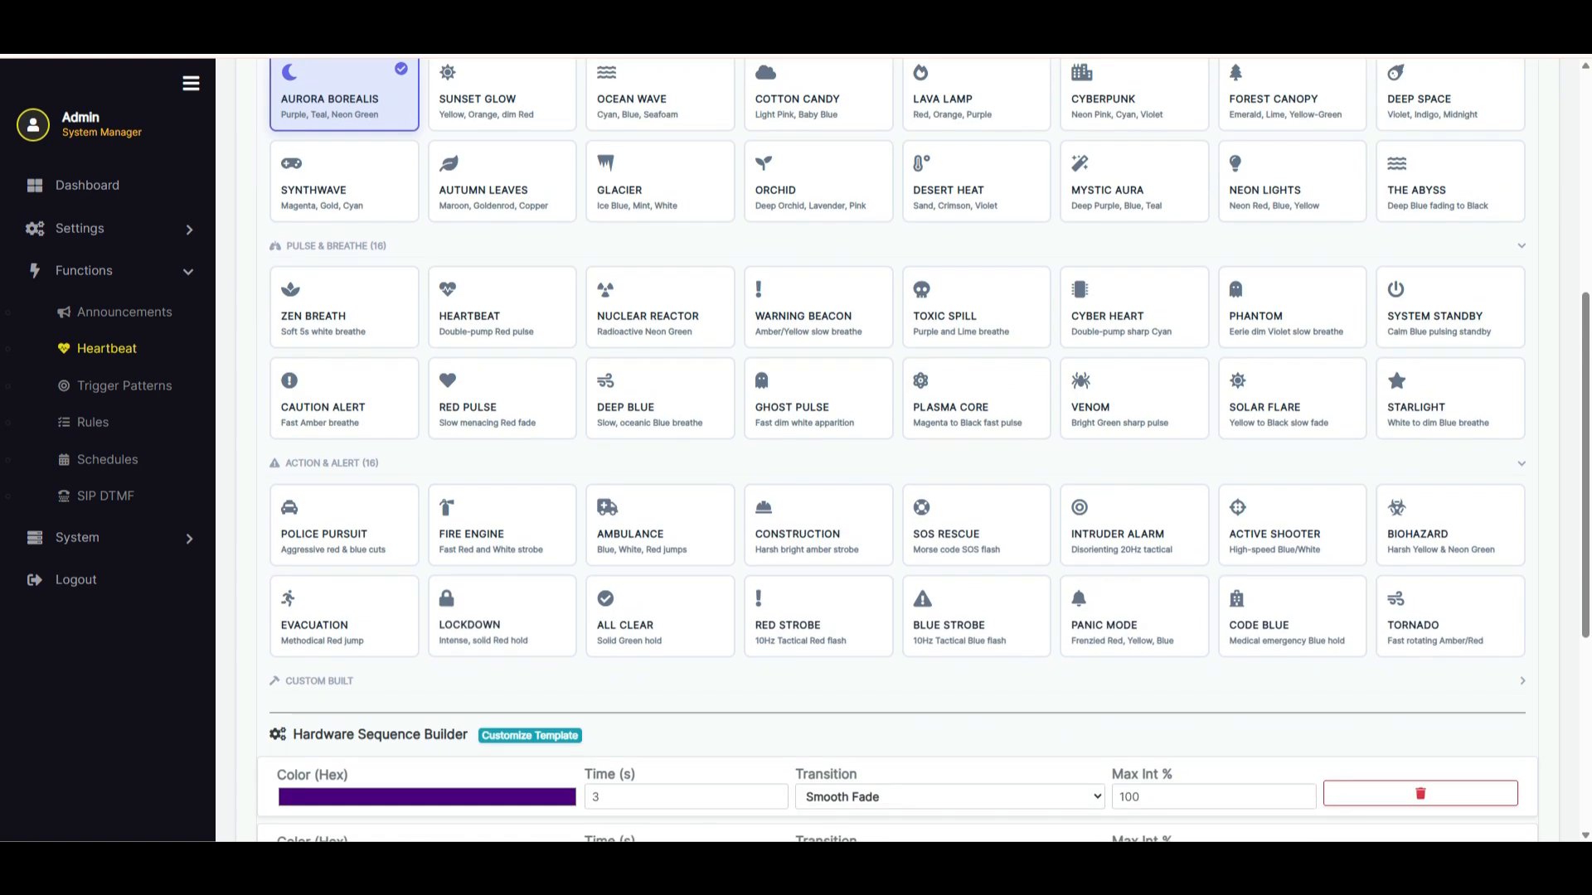
click(319, 681)
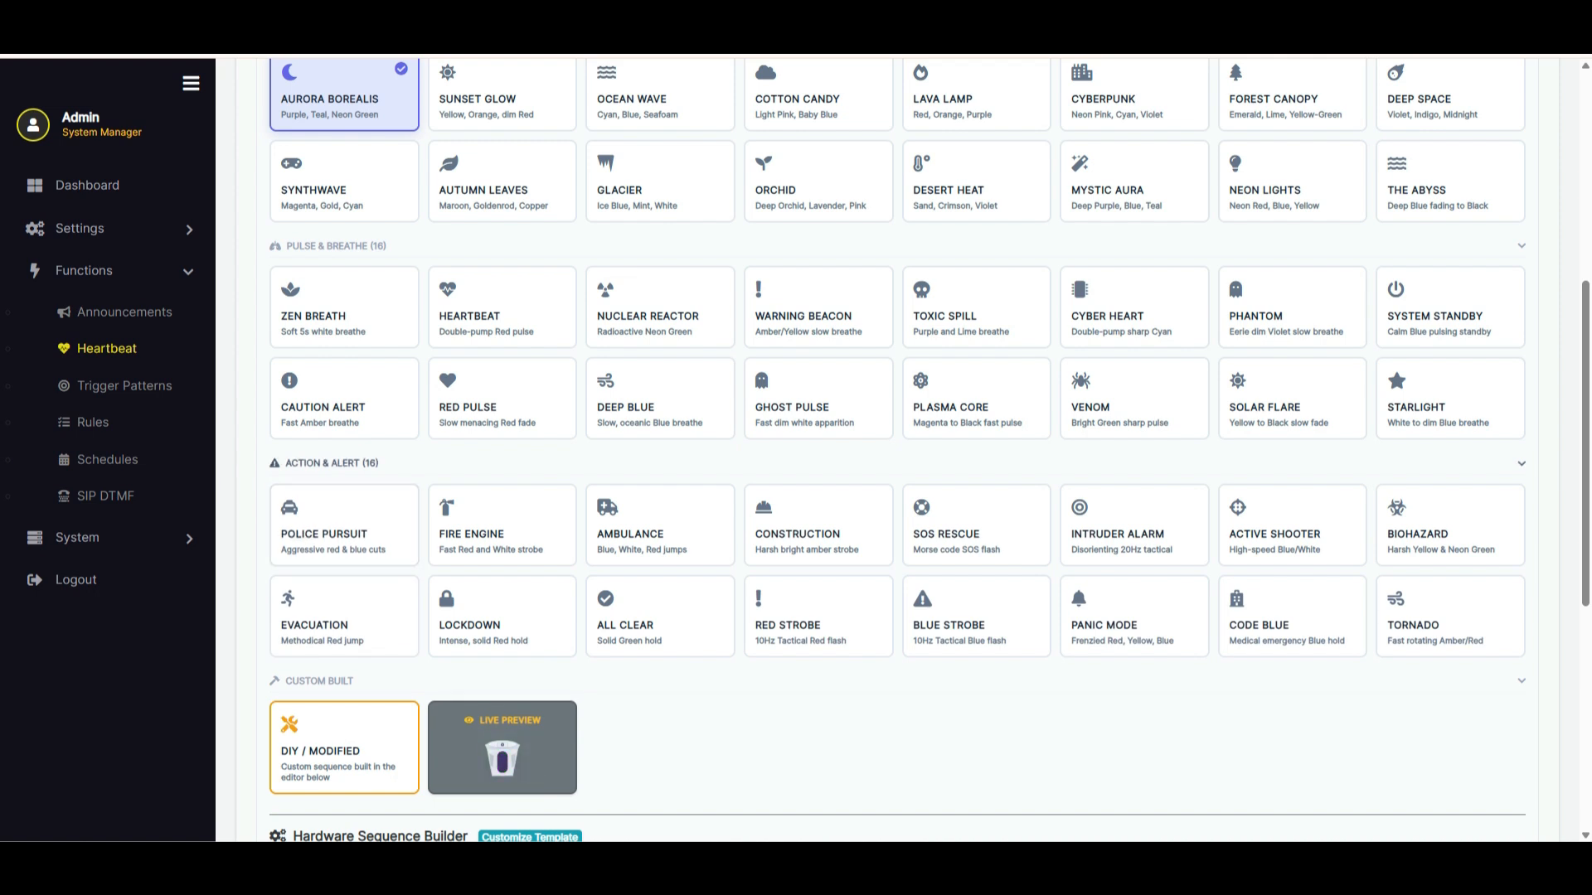
click(332, 464)
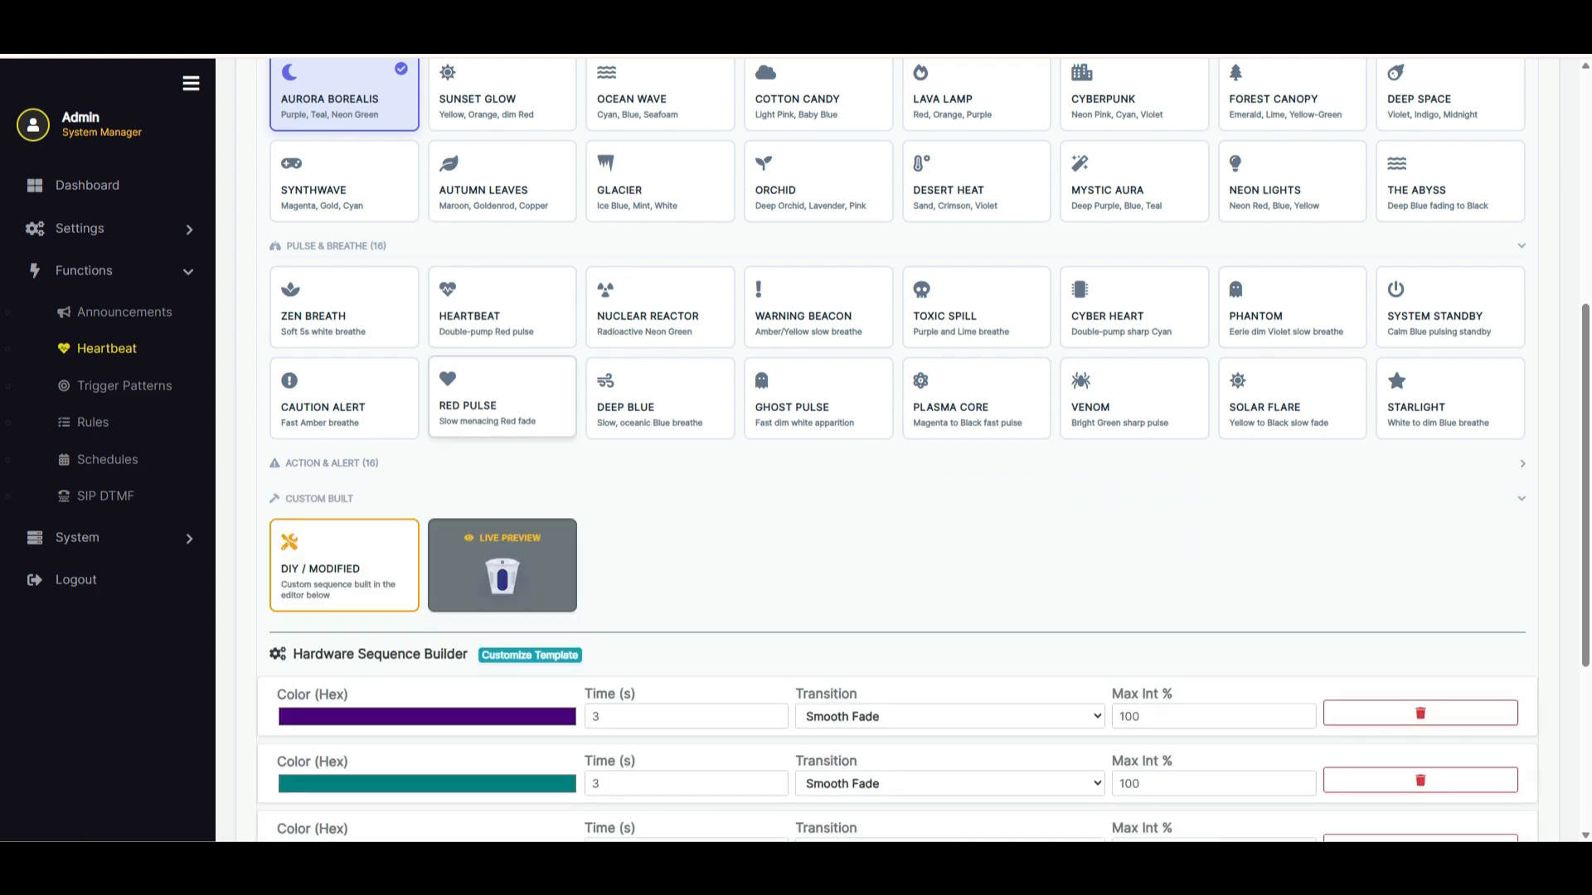
Change the third color in the heartbeat's hardware sequence from green to dark red
scroll(912, 448, down, 3)
click(427, 603)
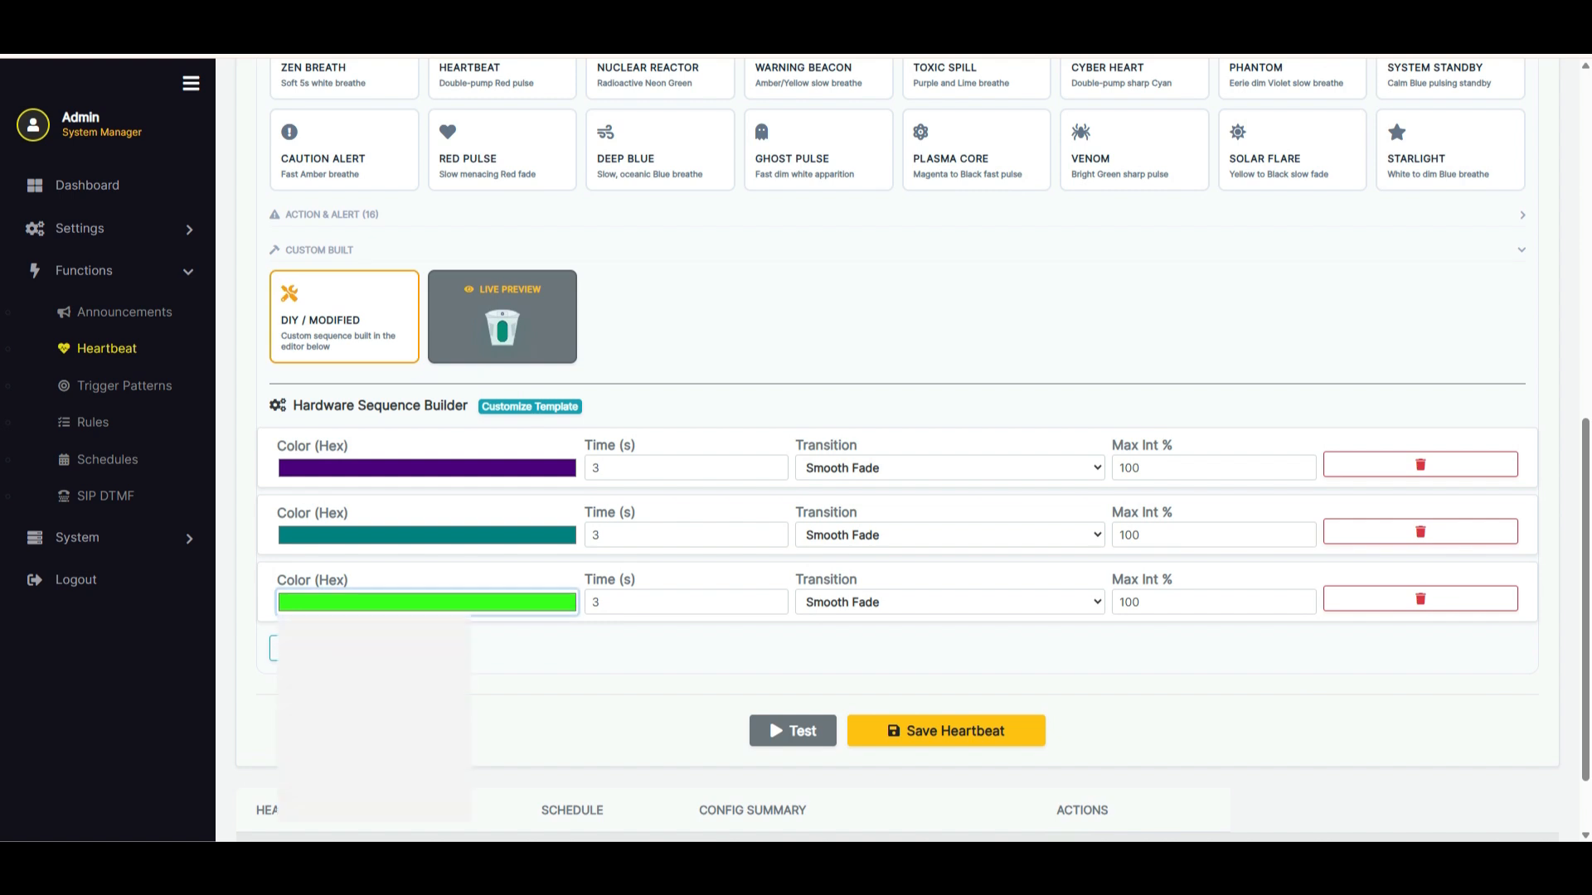
drag(388, 662, 458, 655)
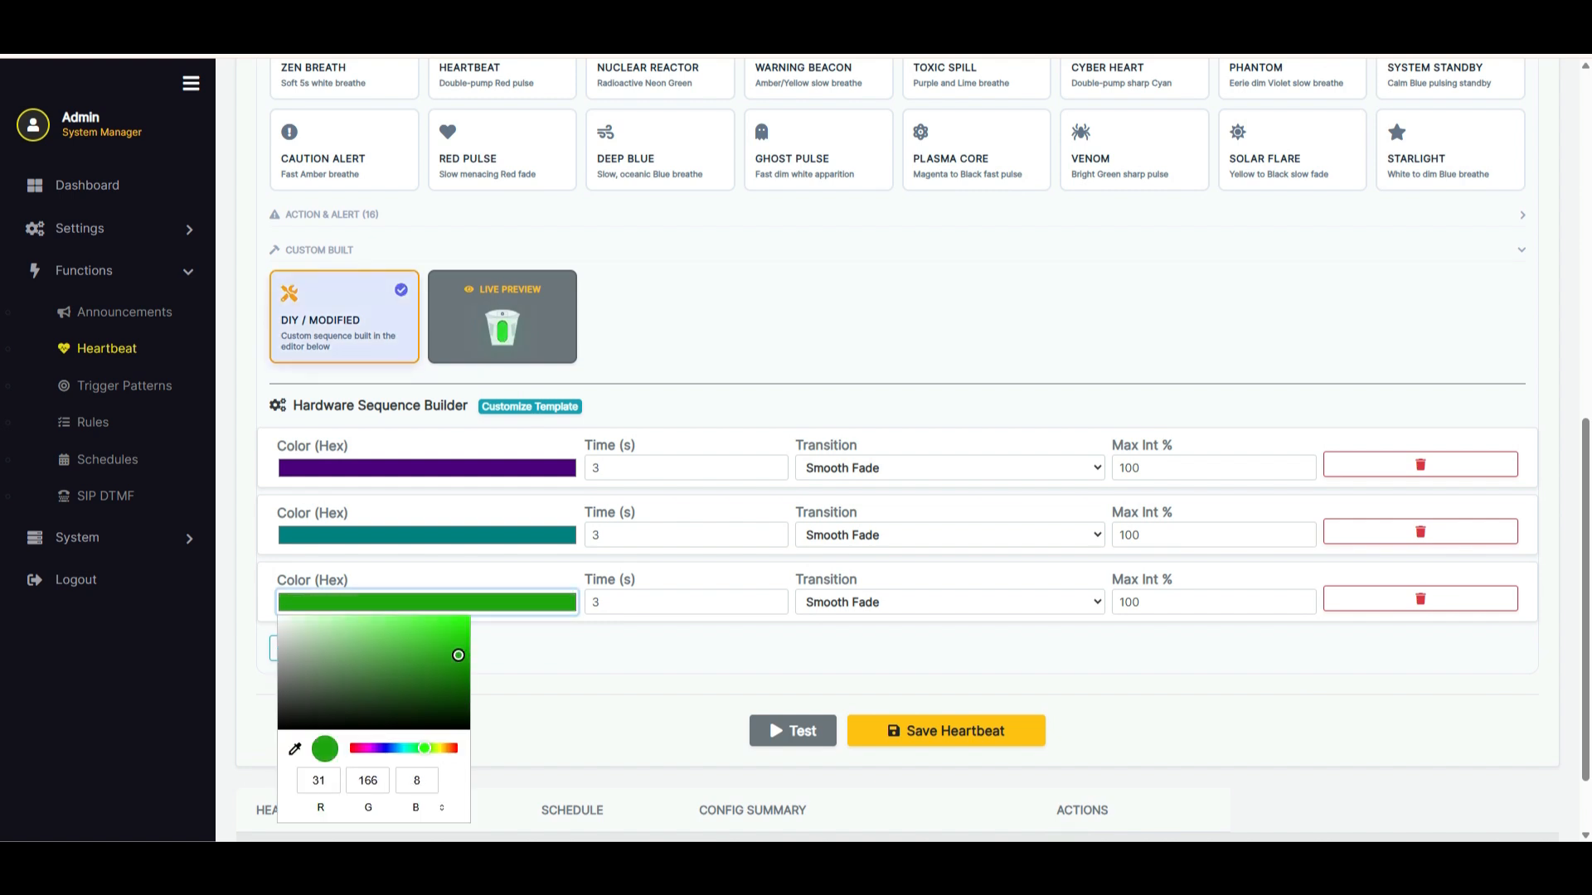
drag(424, 748, 457, 748)
click(584, 700)
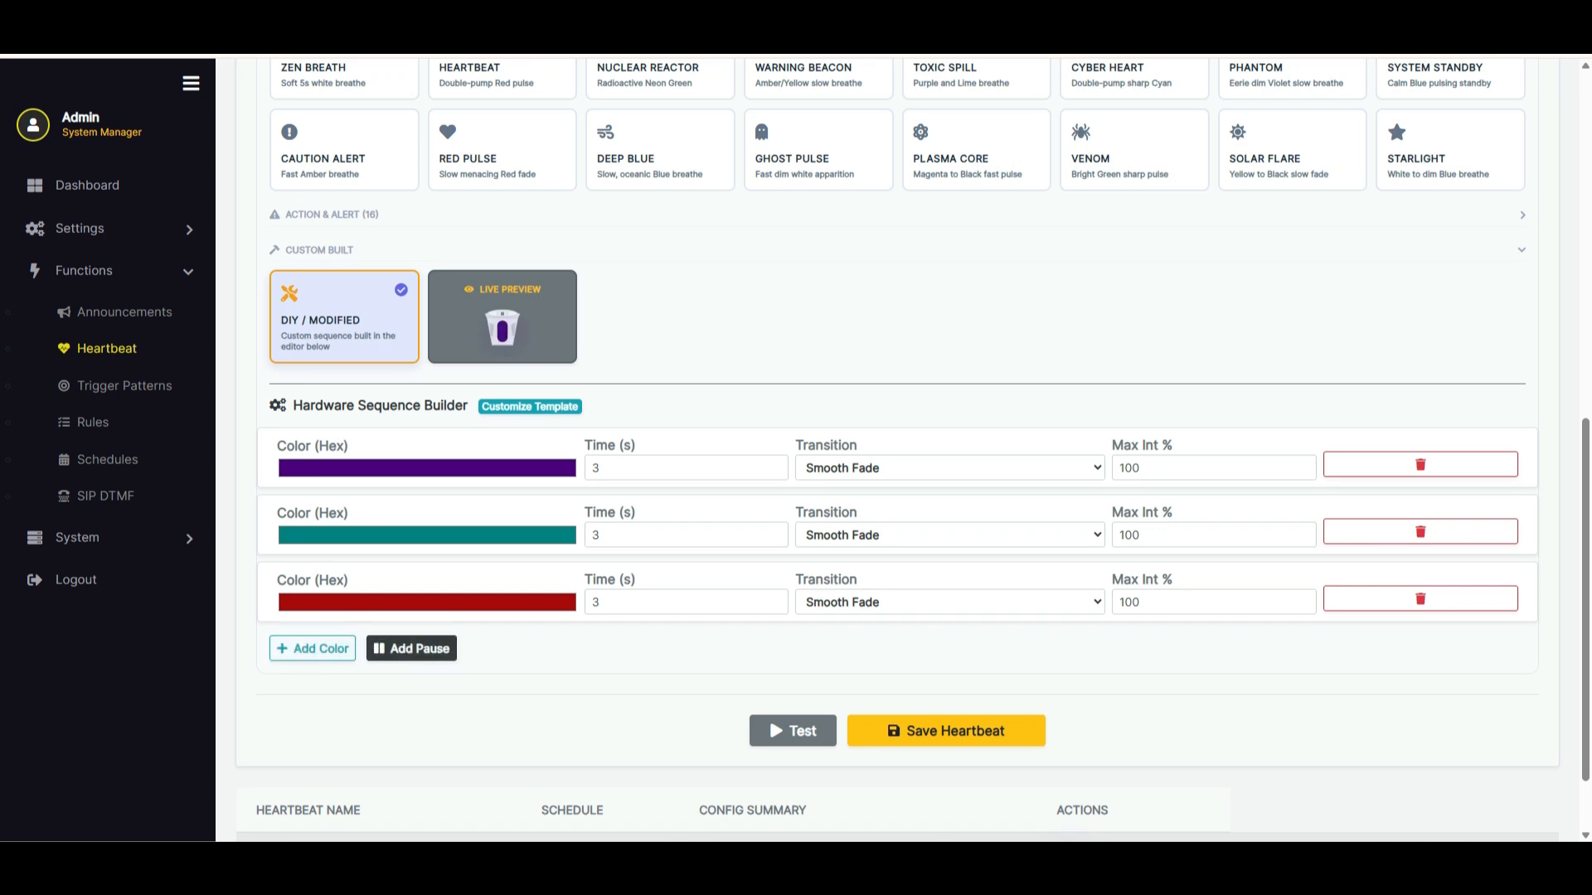
Add a pause at the end of the heartbeat sequence and view the live preview
click(411, 648)
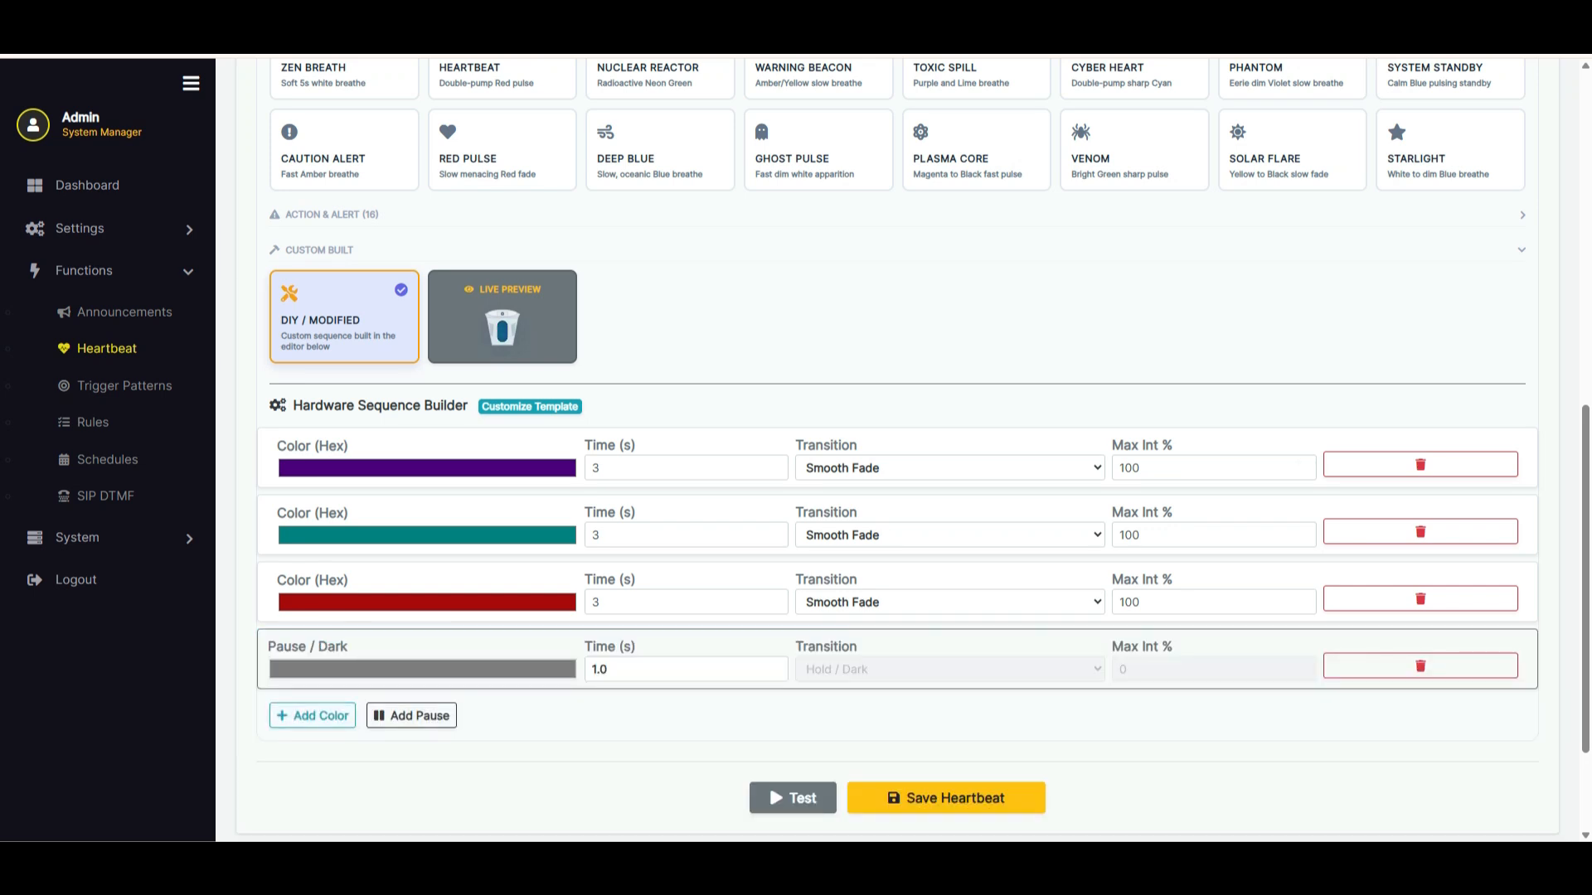
scroll(912, 451, up, 1)
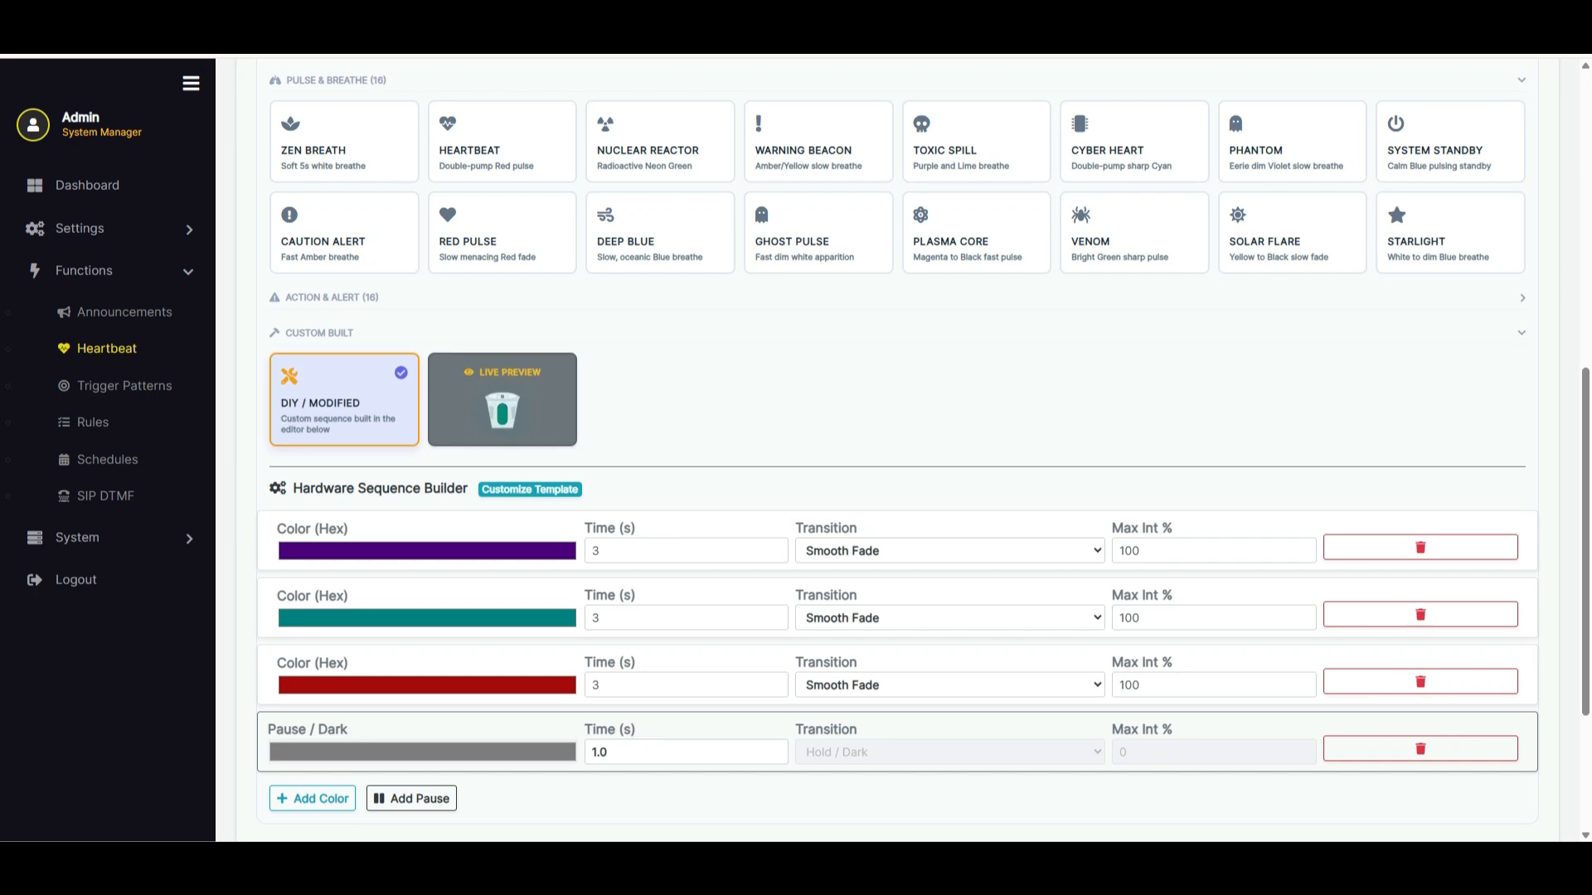
scroll(923, 452, up, 2)
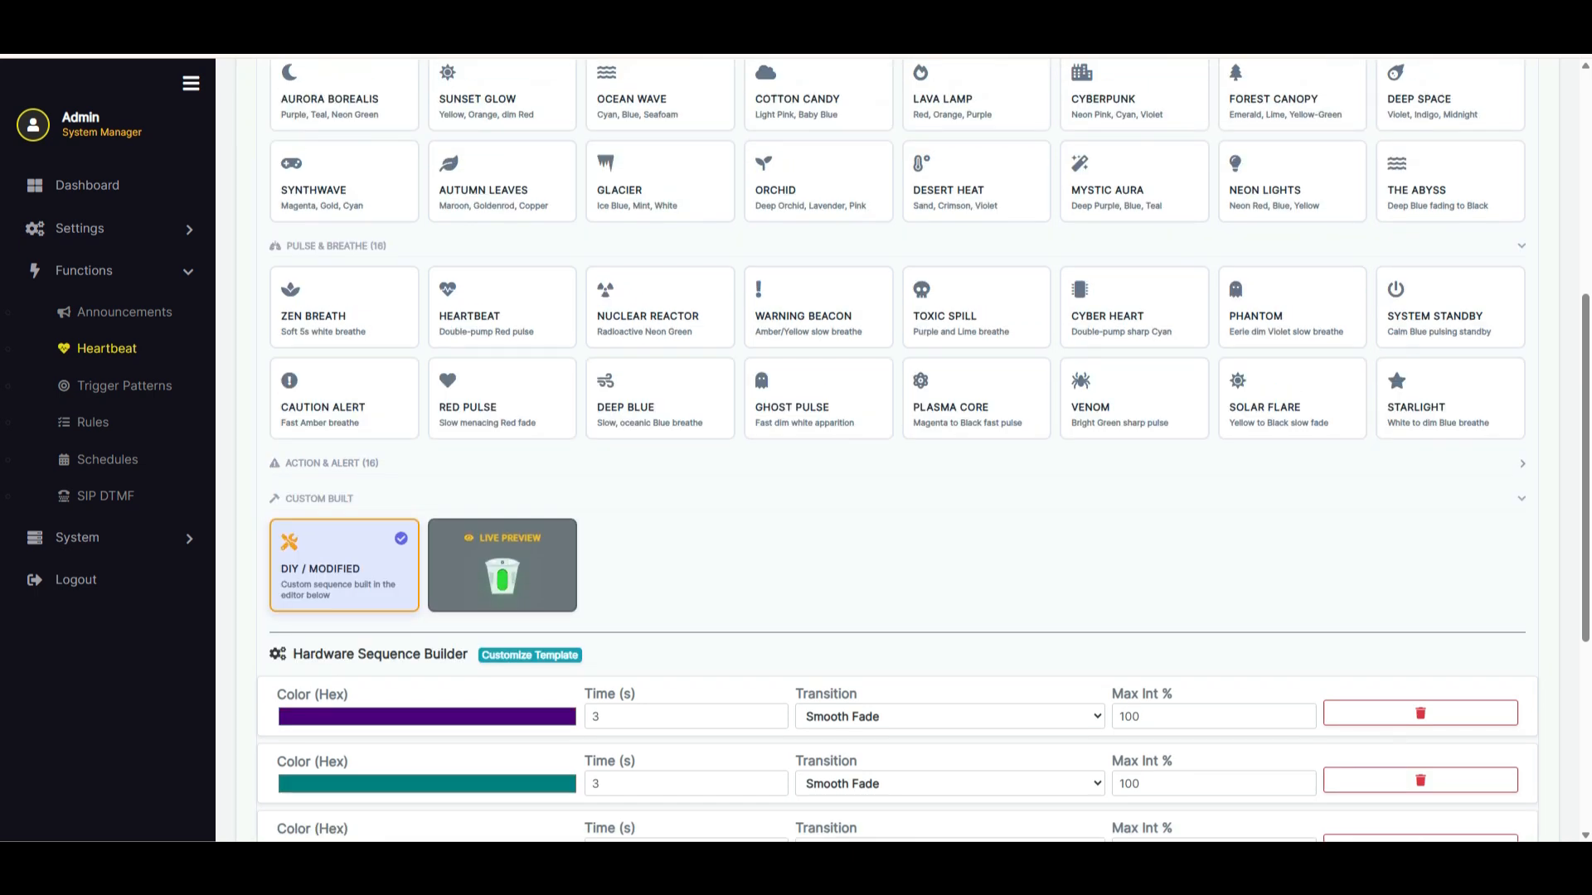
Enable Random Rainbow Injection for the heartbeat, look through its frequency options, and turn it off again
scroll(922, 452, down, 2)
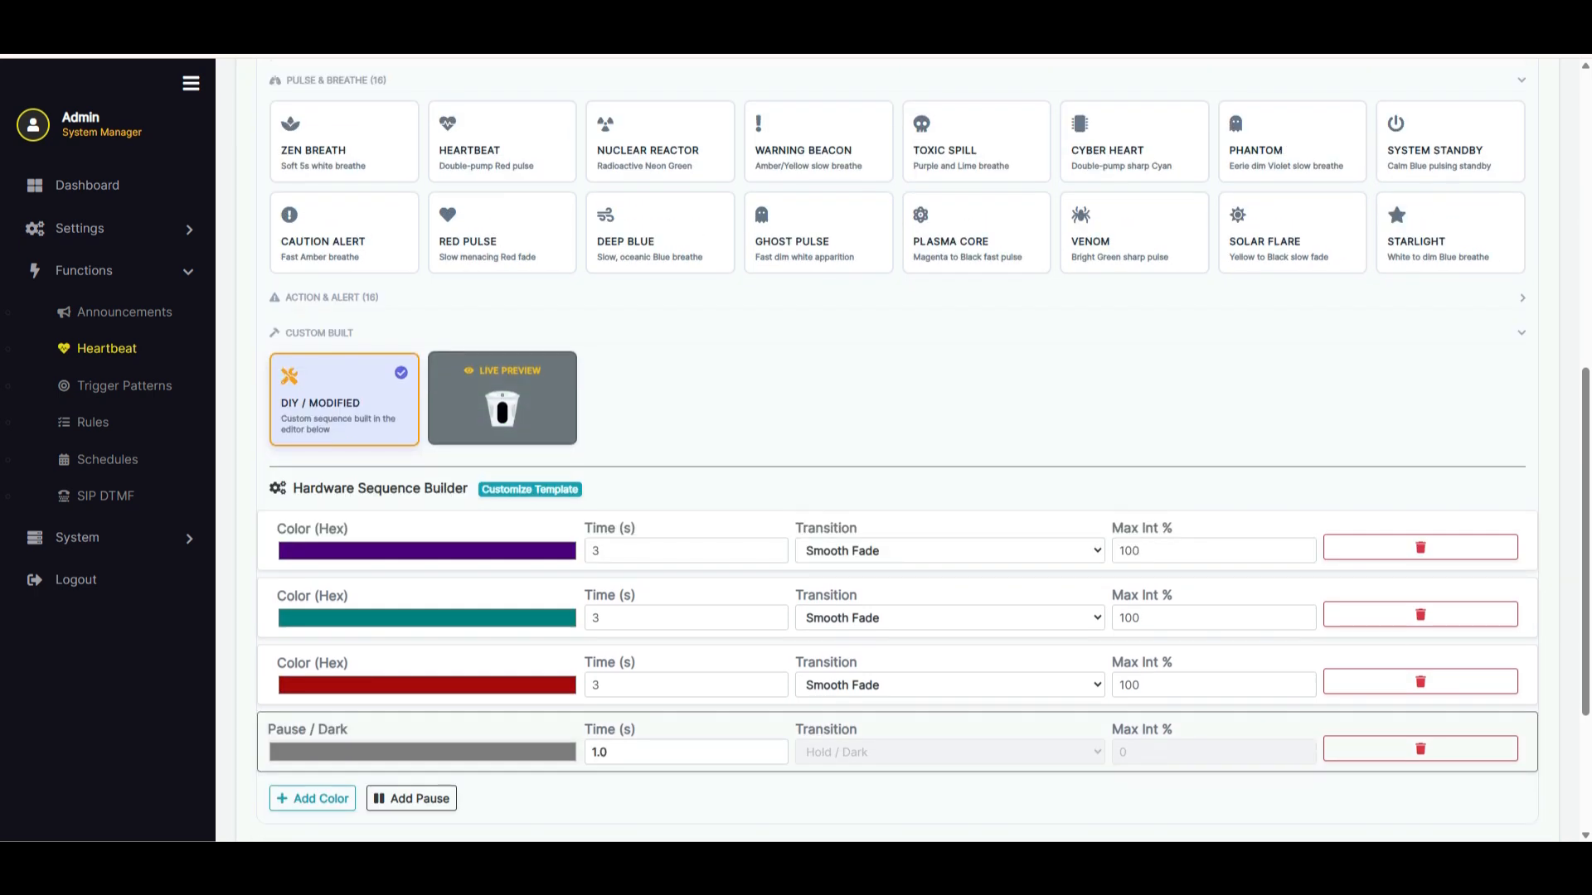
scroll(818, 481, up, 4)
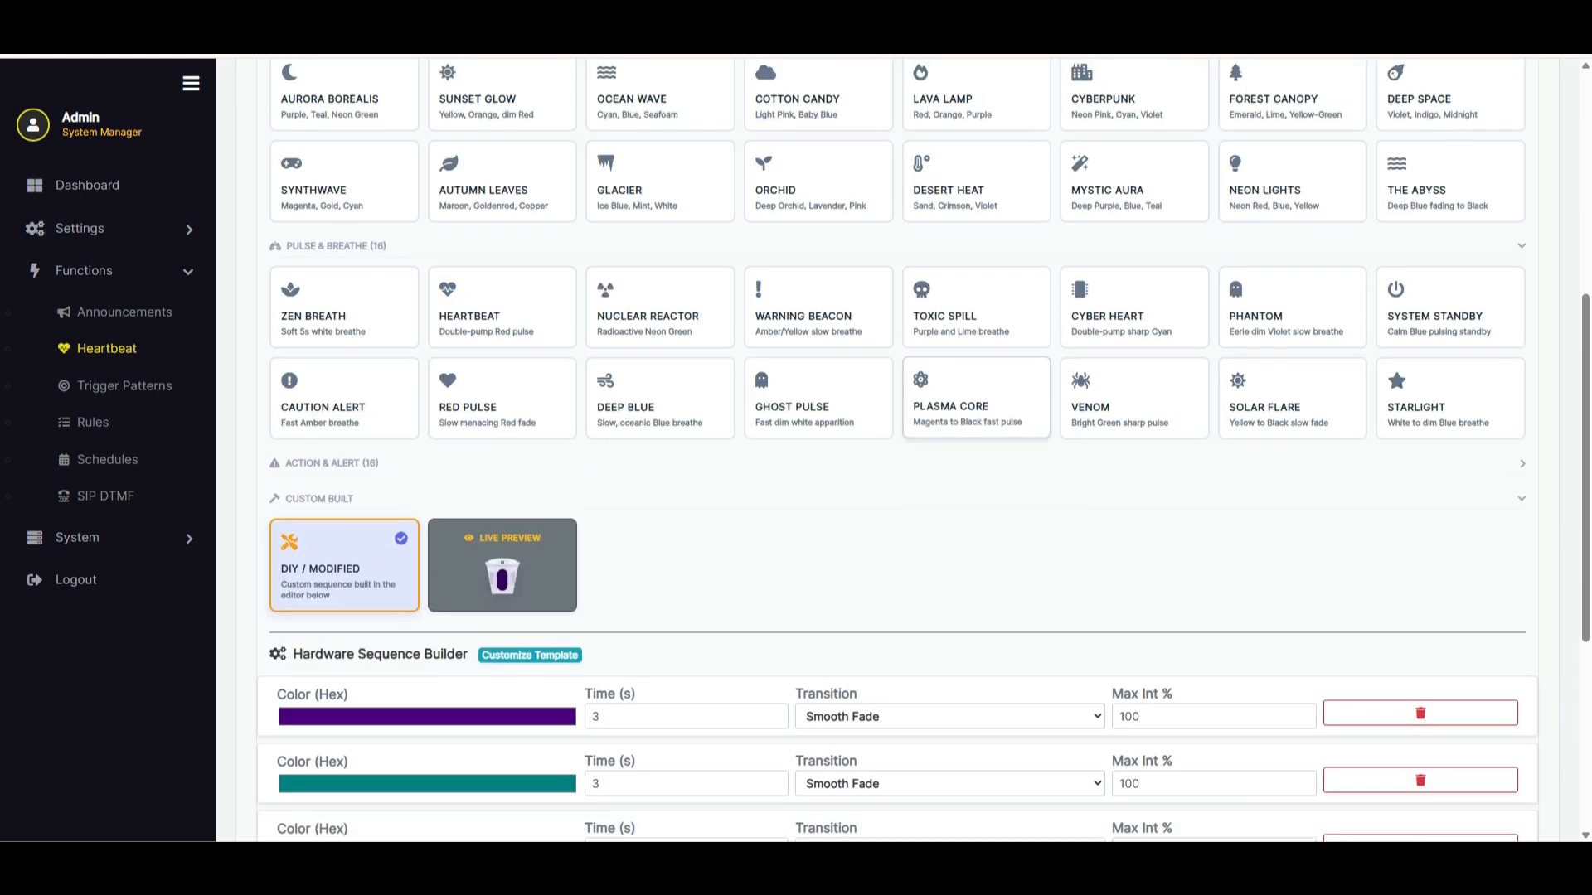
scroll(818, 481, up, 2)
scroll(818, 481, up, 2)
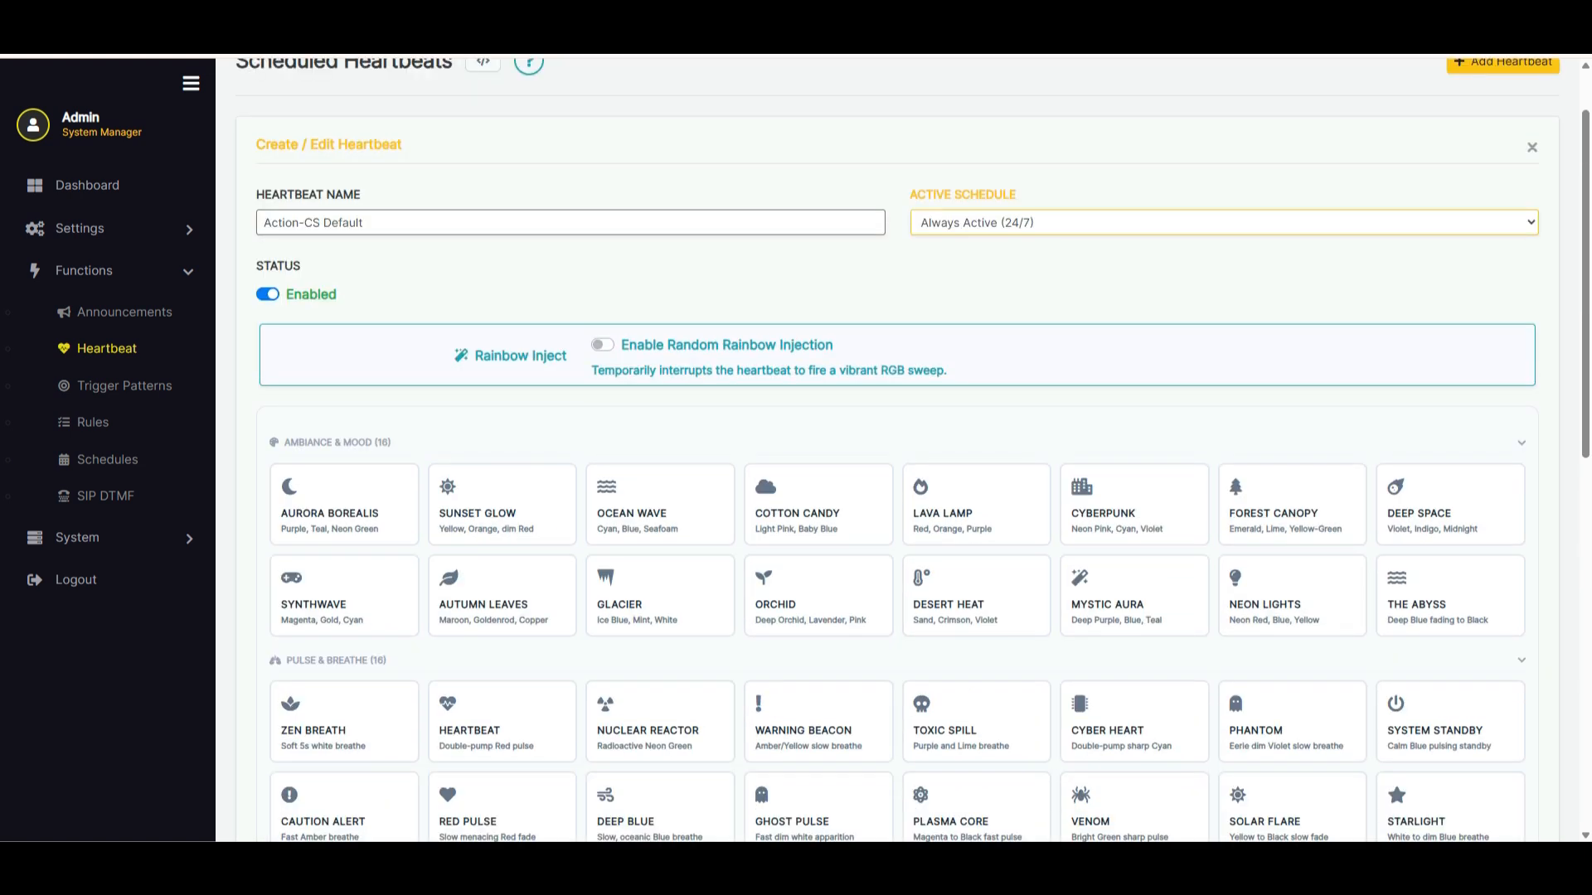
click(602, 345)
click(743, 373)
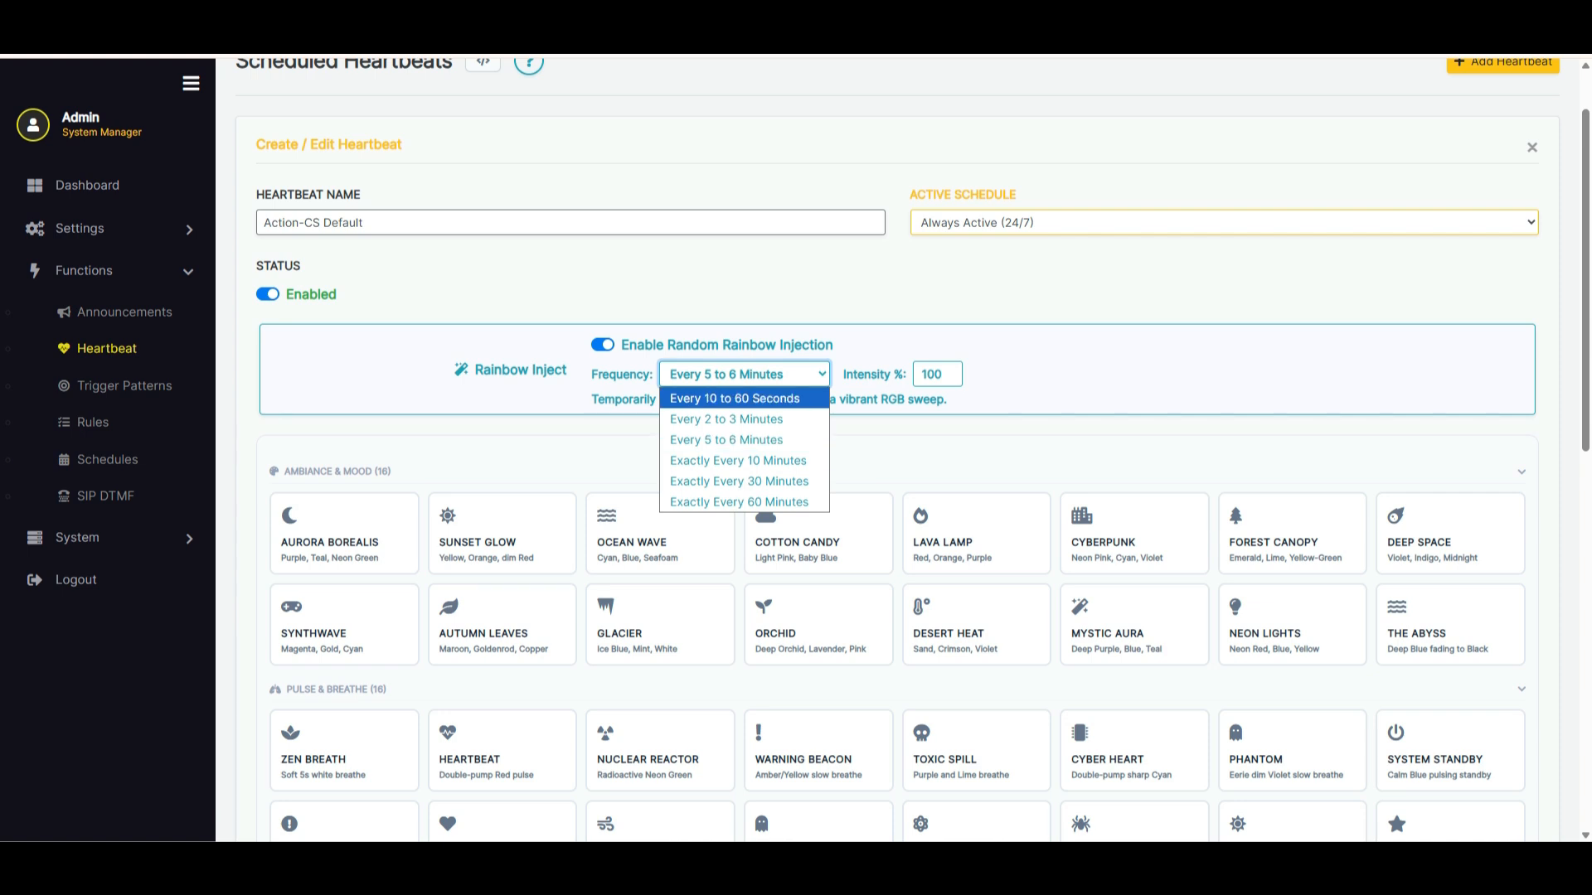
click(602, 345)
click(603, 345)
Look through the heartbeat's active schedule options, keep Always Active (24/7), and leave the form without saving
double_click(278, 267)
click(1224, 223)
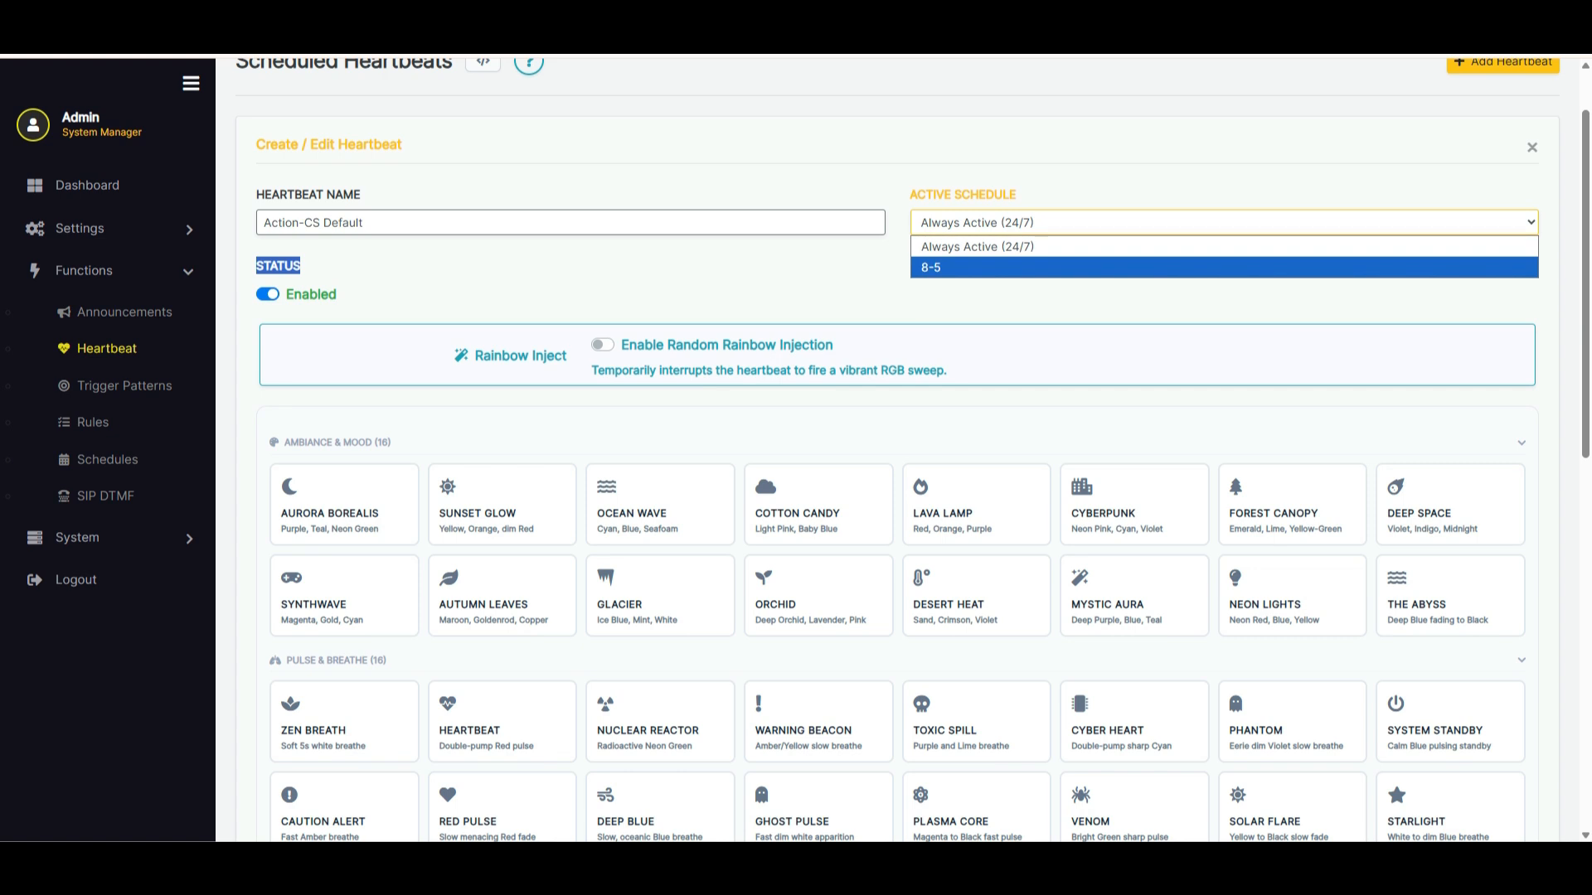
click(1224, 247)
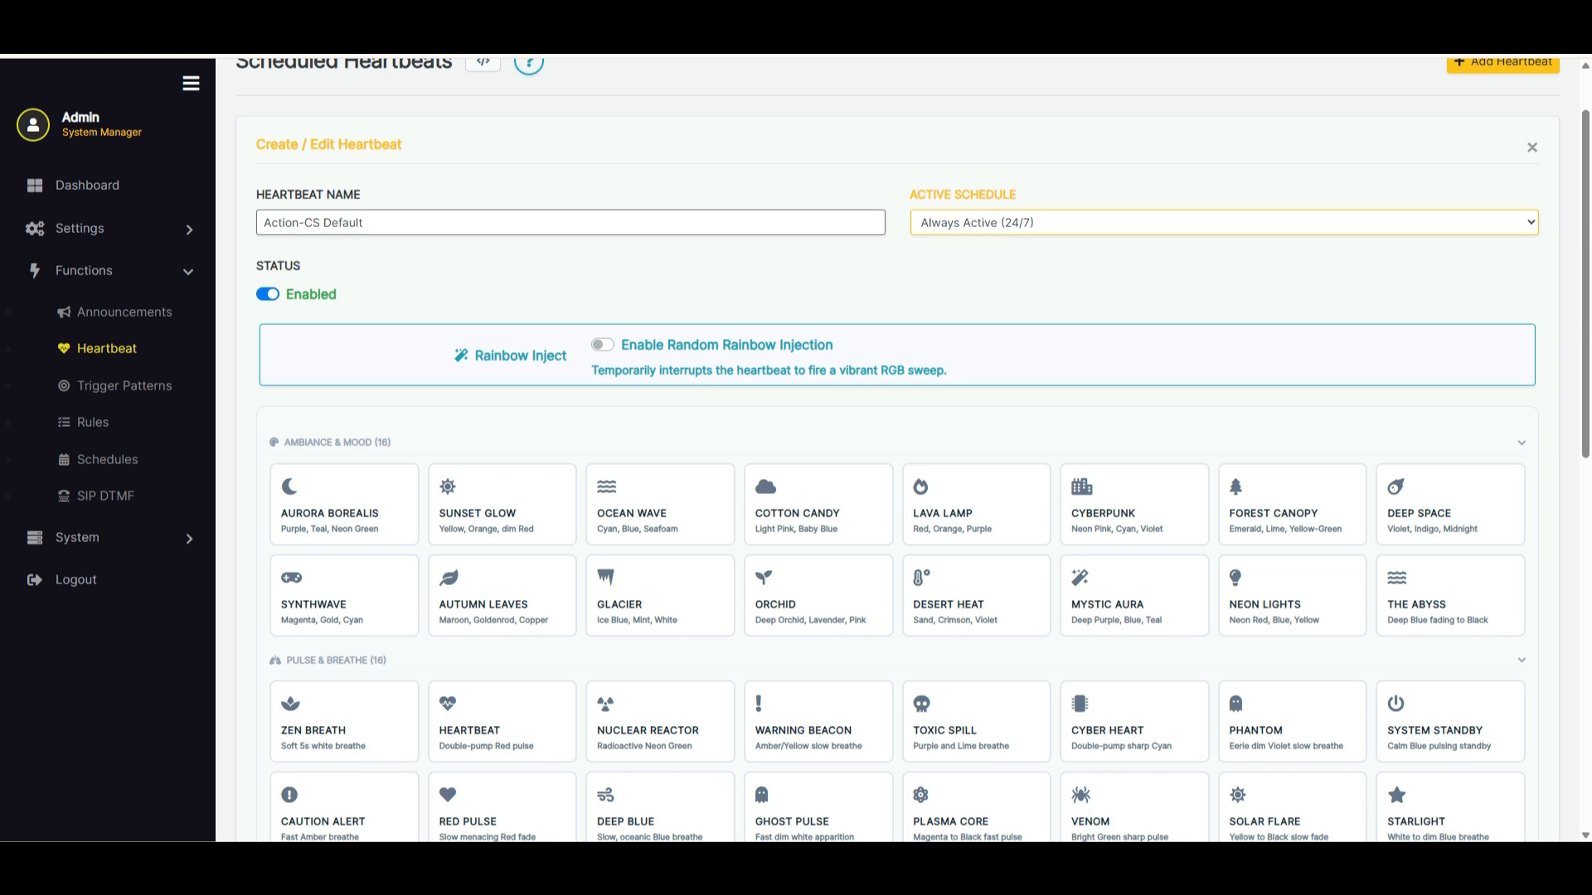
scroll(902, 450, down, 7)
scroll(902, 450, up, 5)
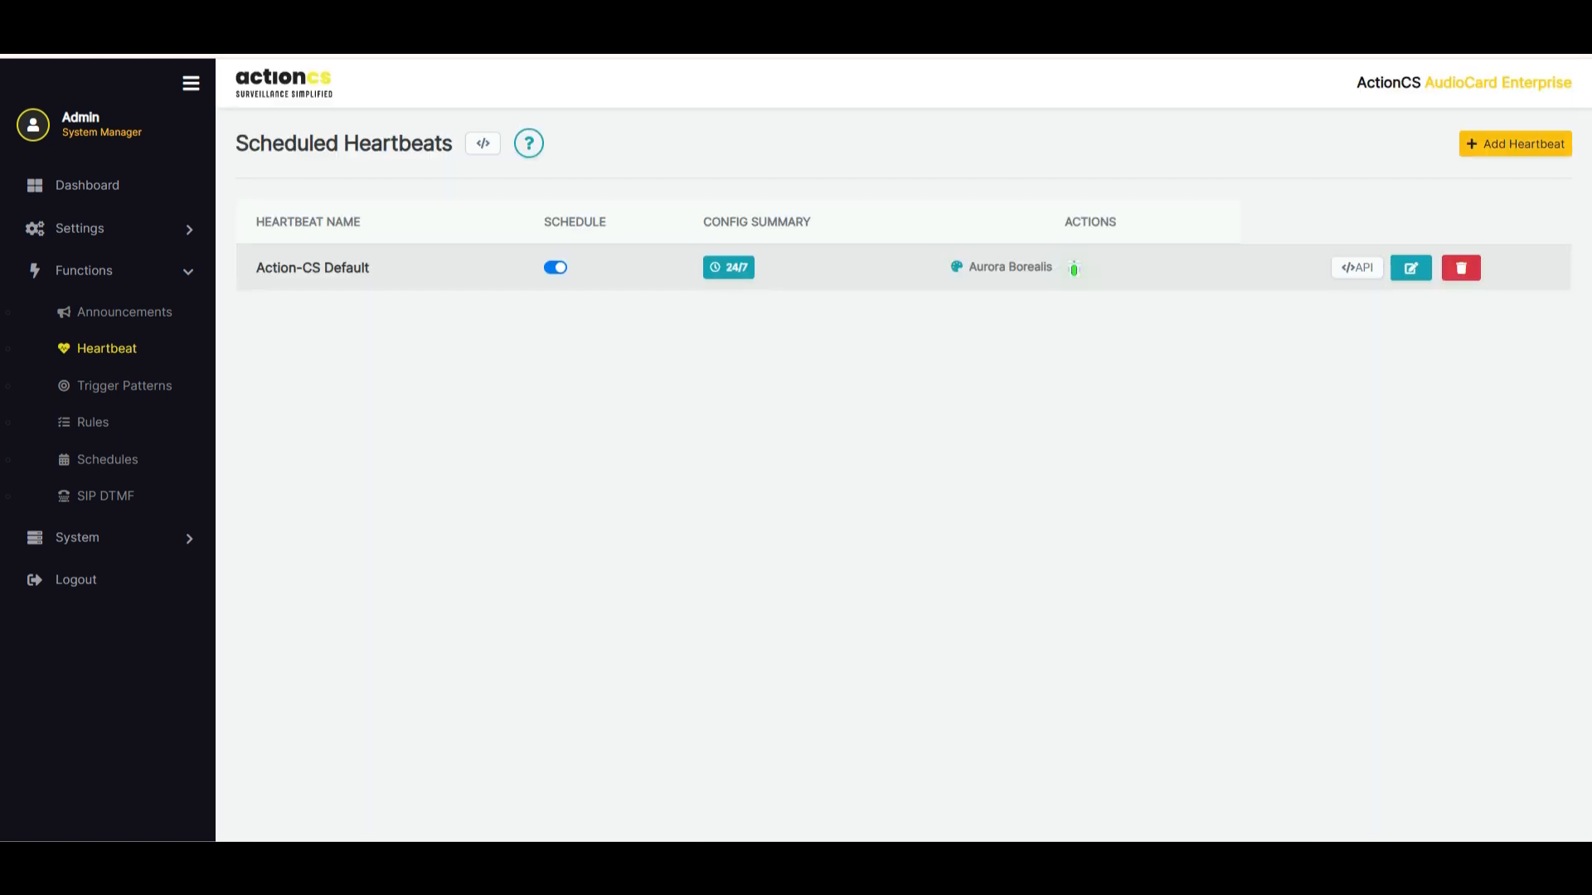
Create and save a trigger pattern named Siren with the Police Pursuit effect and no audio
click(124, 386)
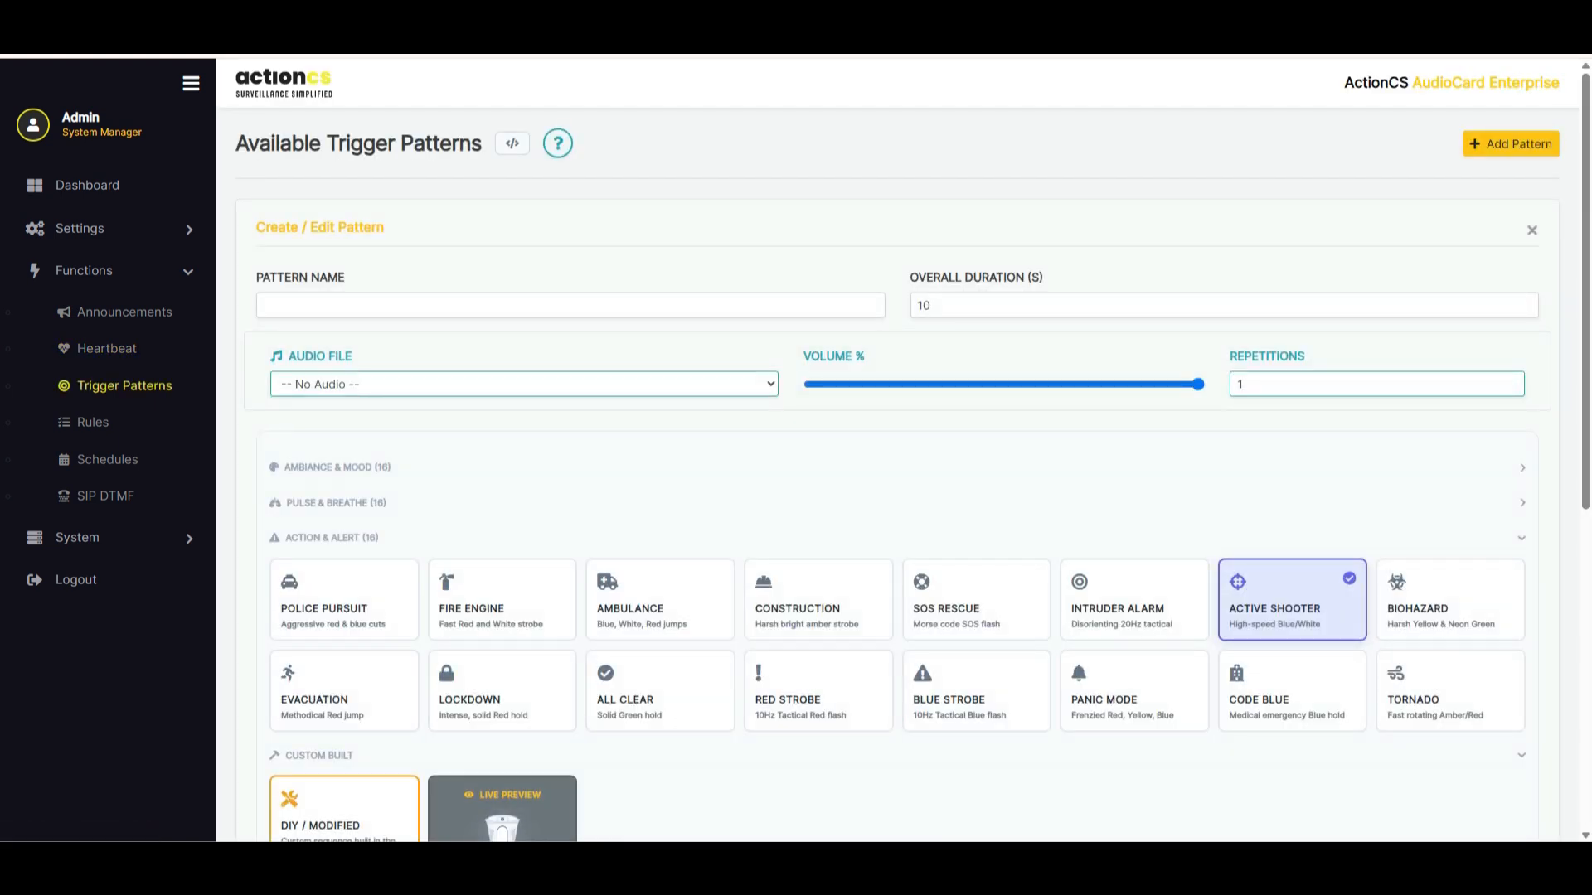
click(1532, 231)
click(1510, 144)
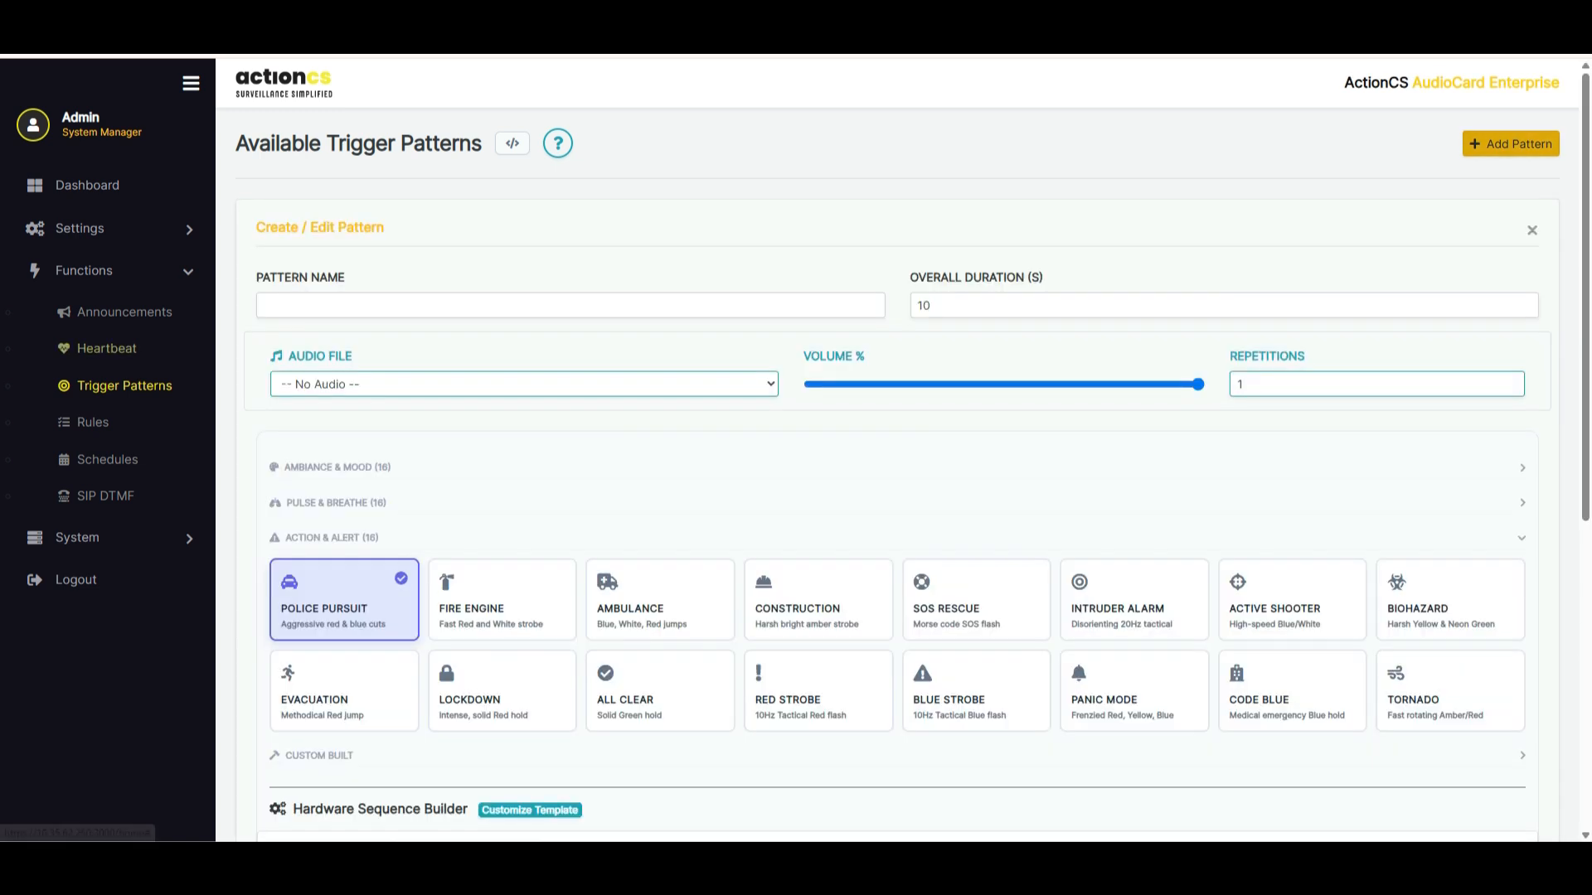
click(415, 305)
text(Siren)
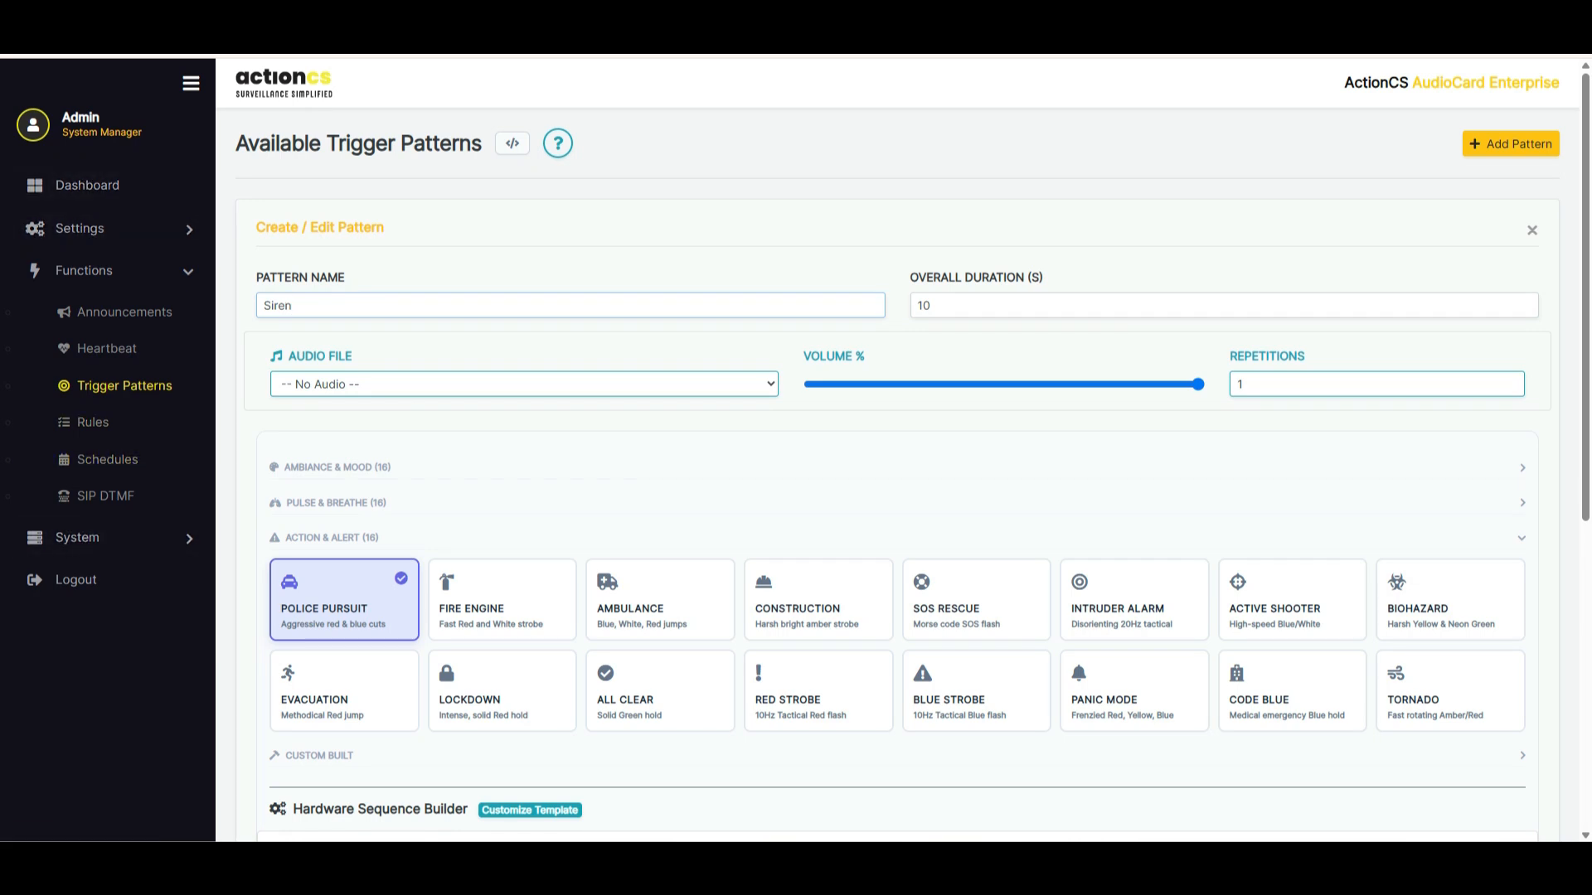
scroll(899, 498, down, 7)
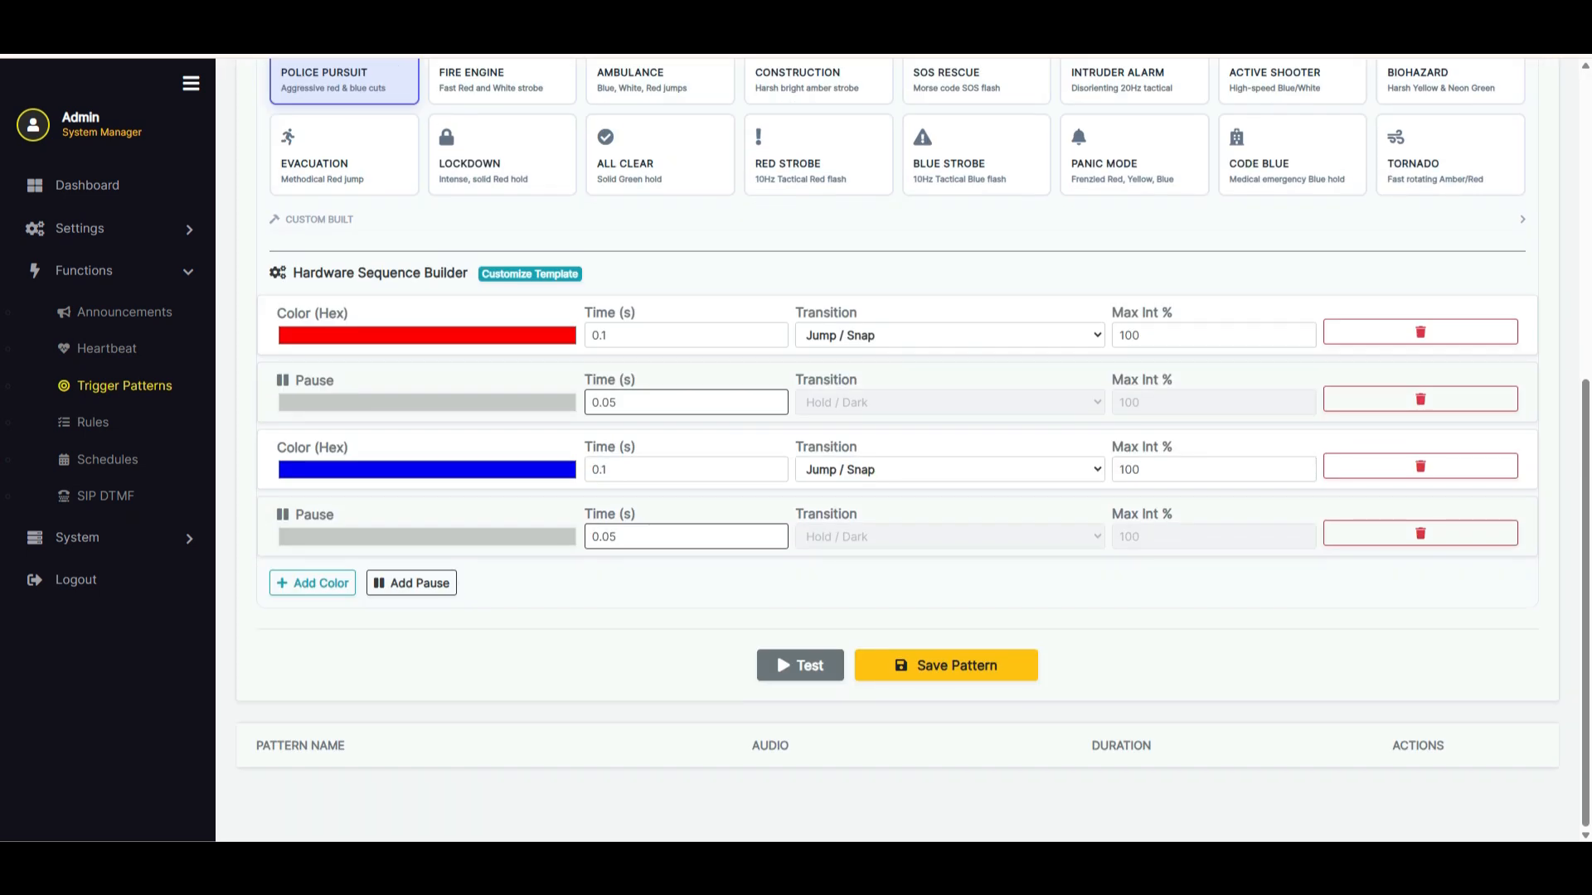
click(946, 666)
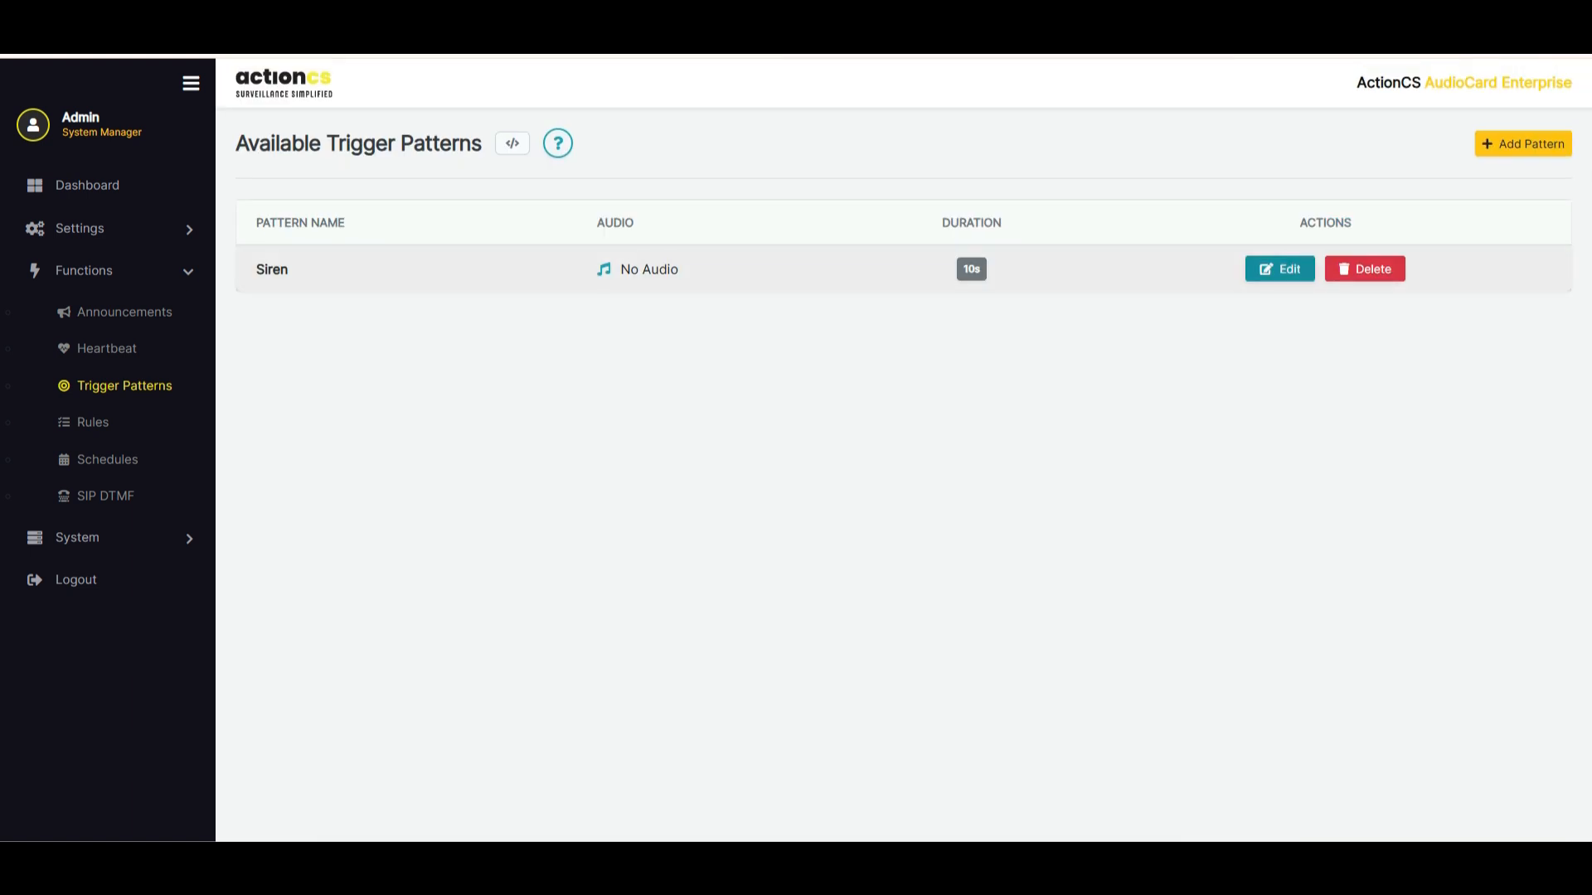
Check the quick triggers on the dashboard, and start a new hardware action rule
click(87, 185)
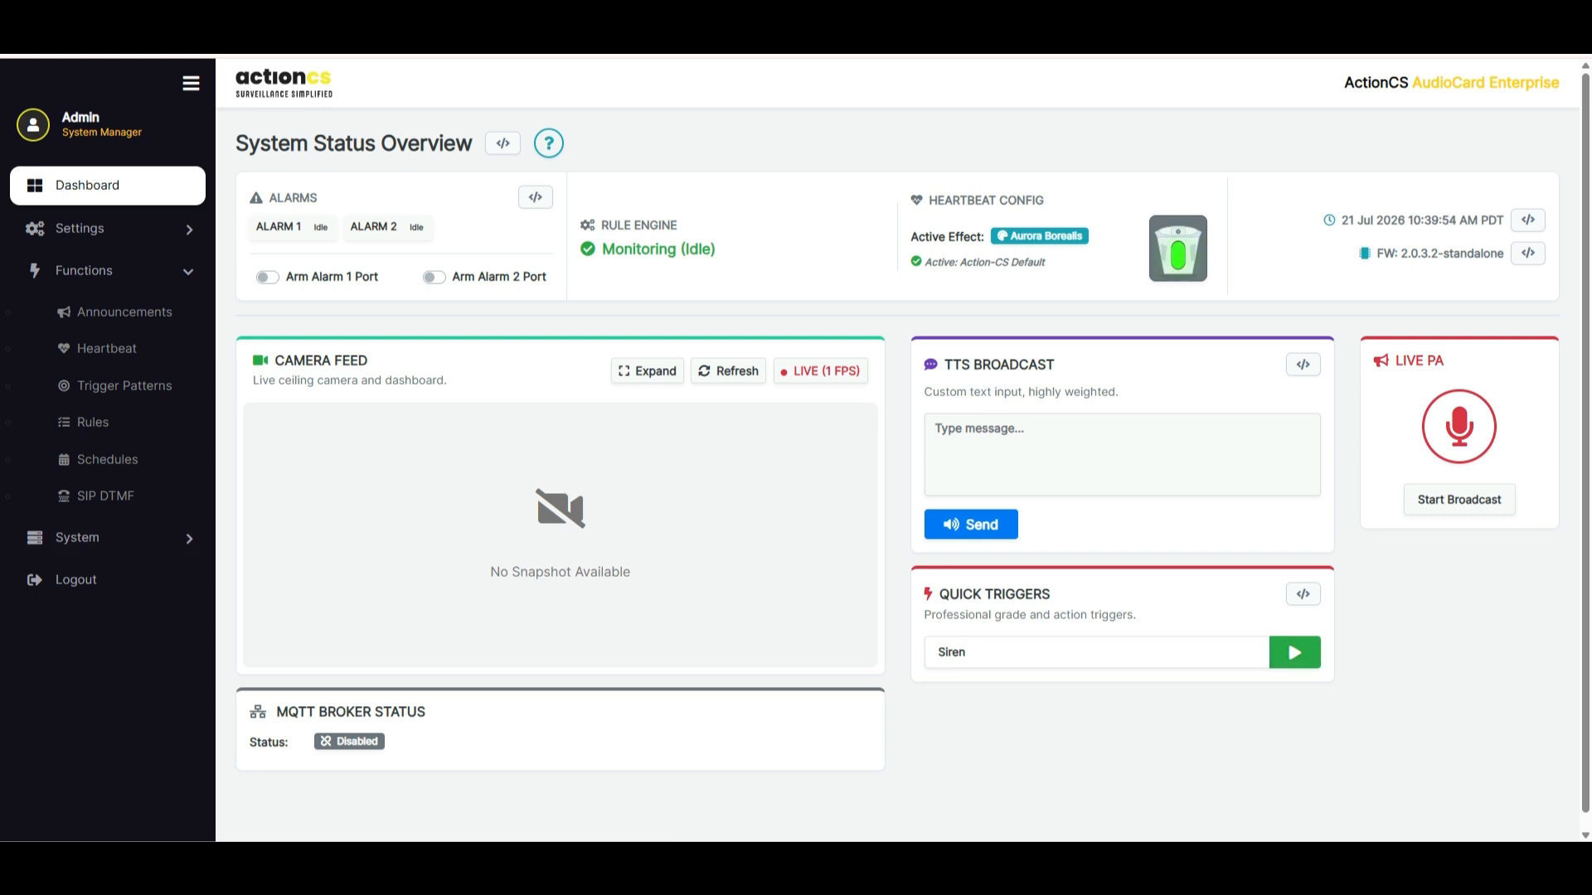
click(93, 422)
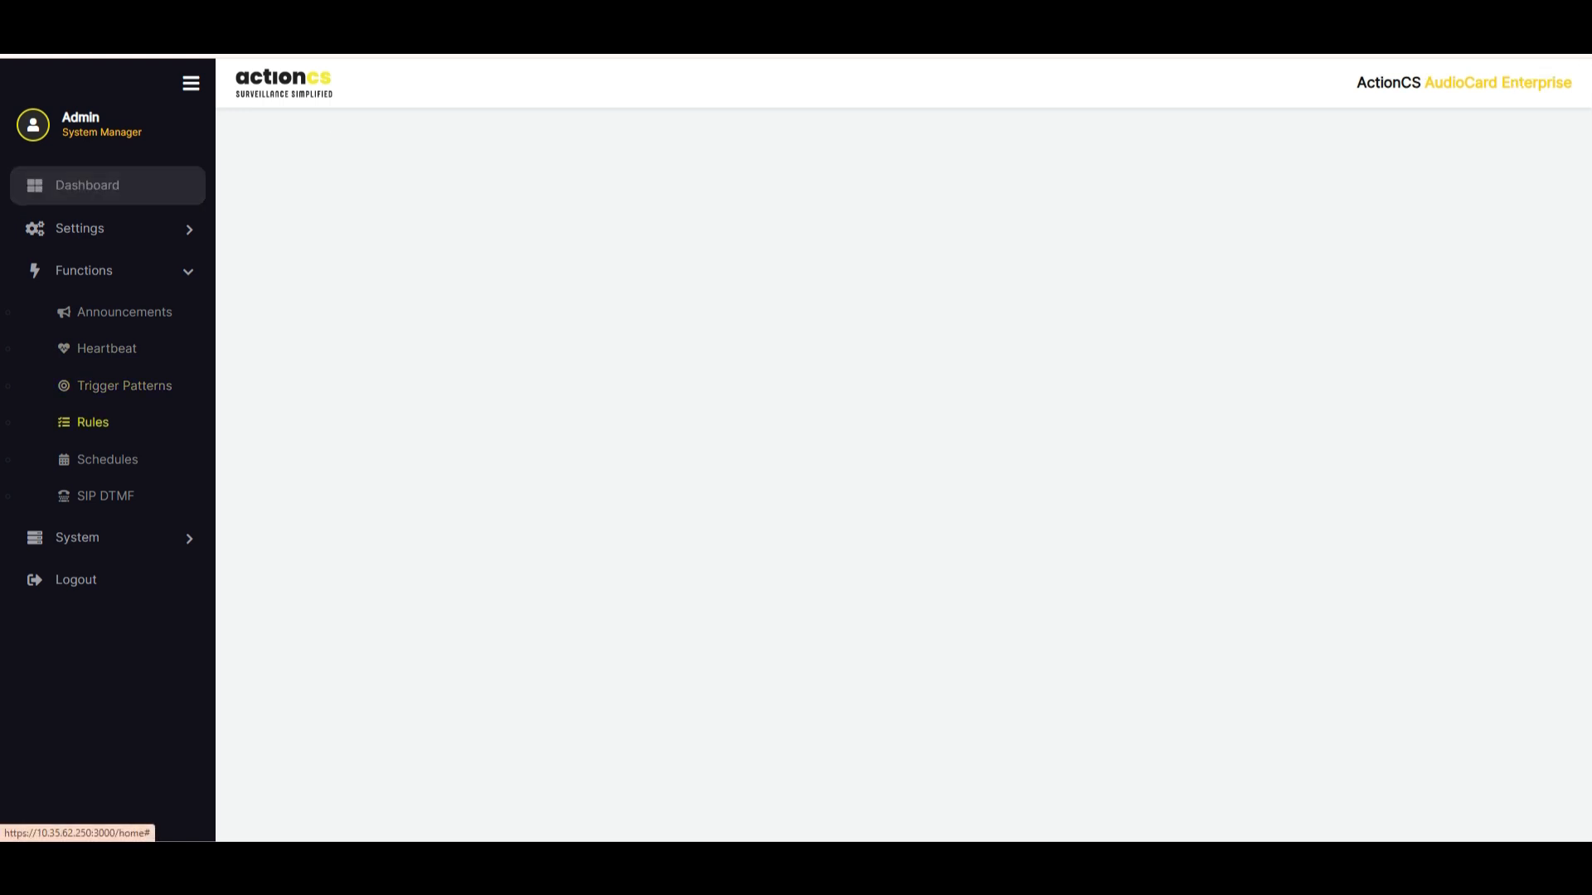
click(1532, 231)
click(1519, 144)
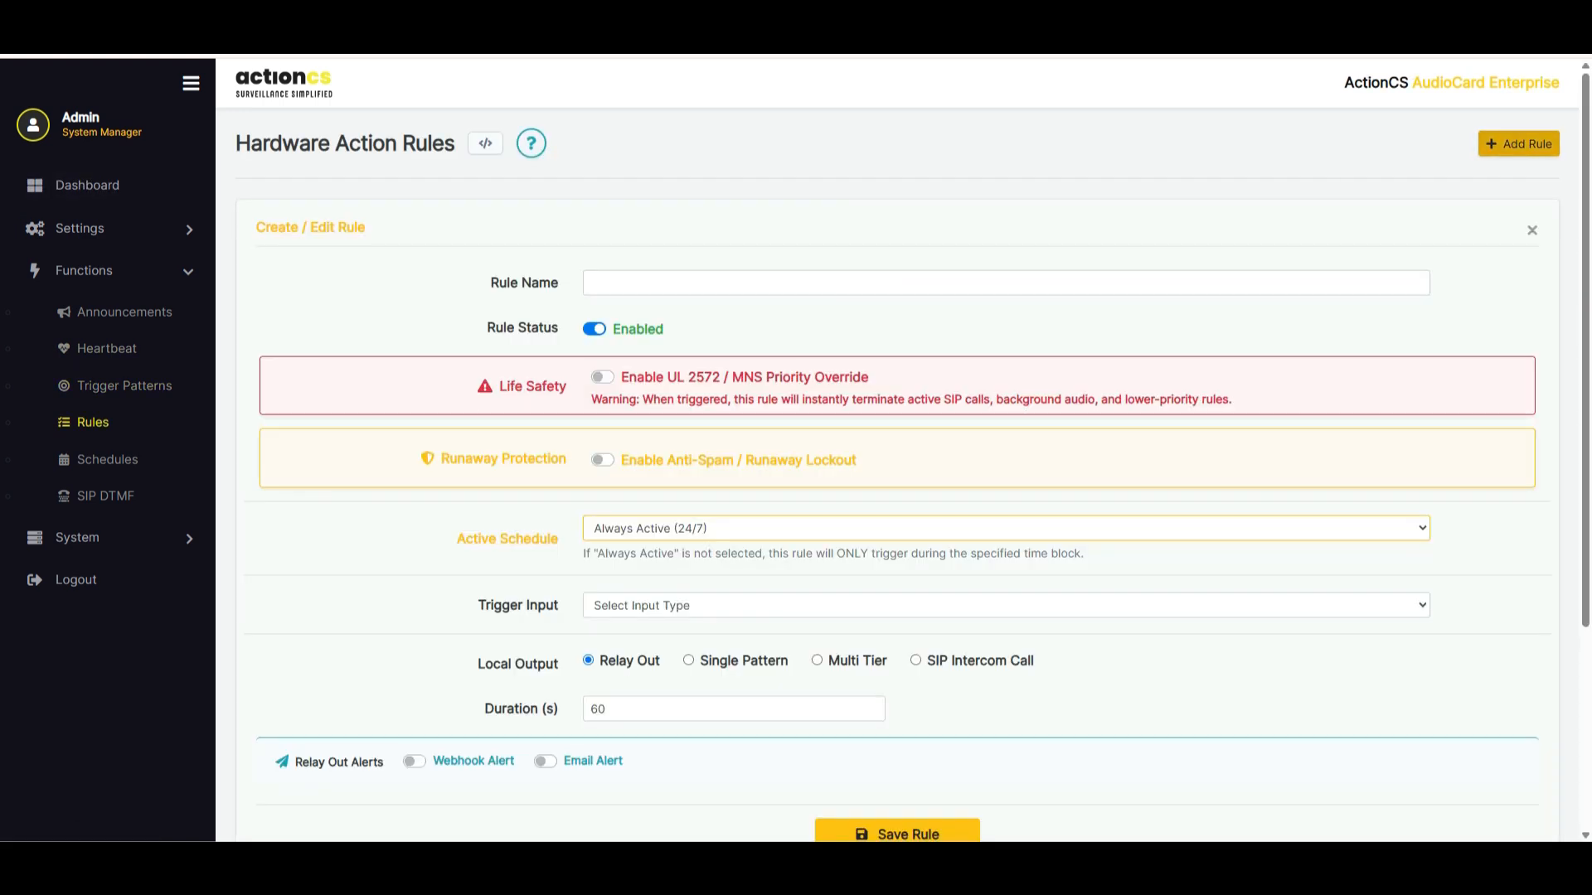
Examine the new rule's name, status and Life Safety priority override settings
click(1006, 283)
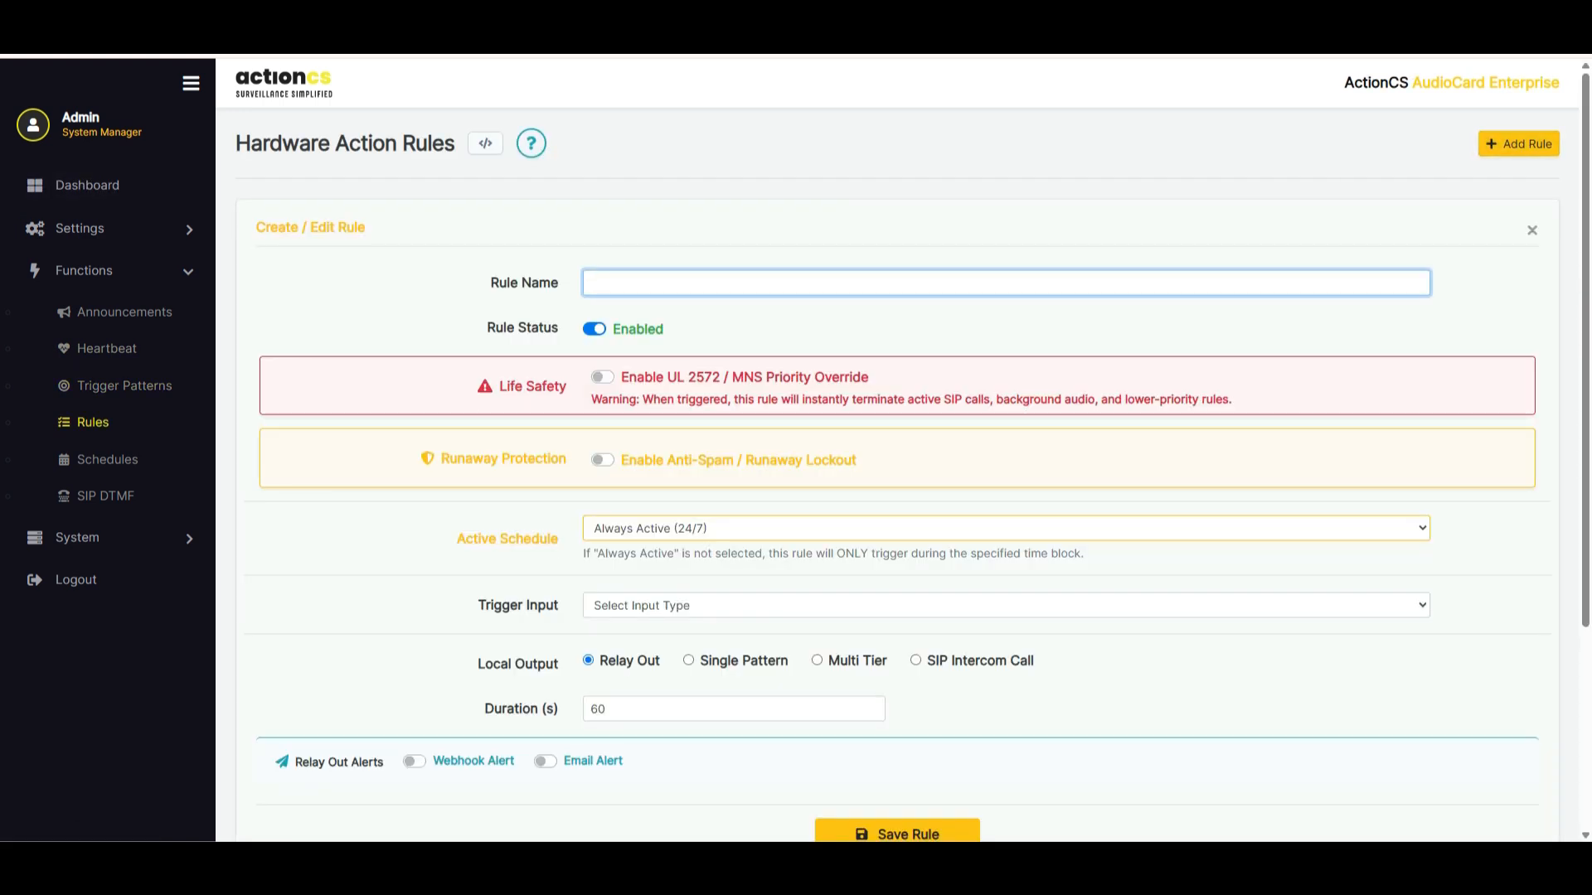
drag(496, 328, 560, 328)
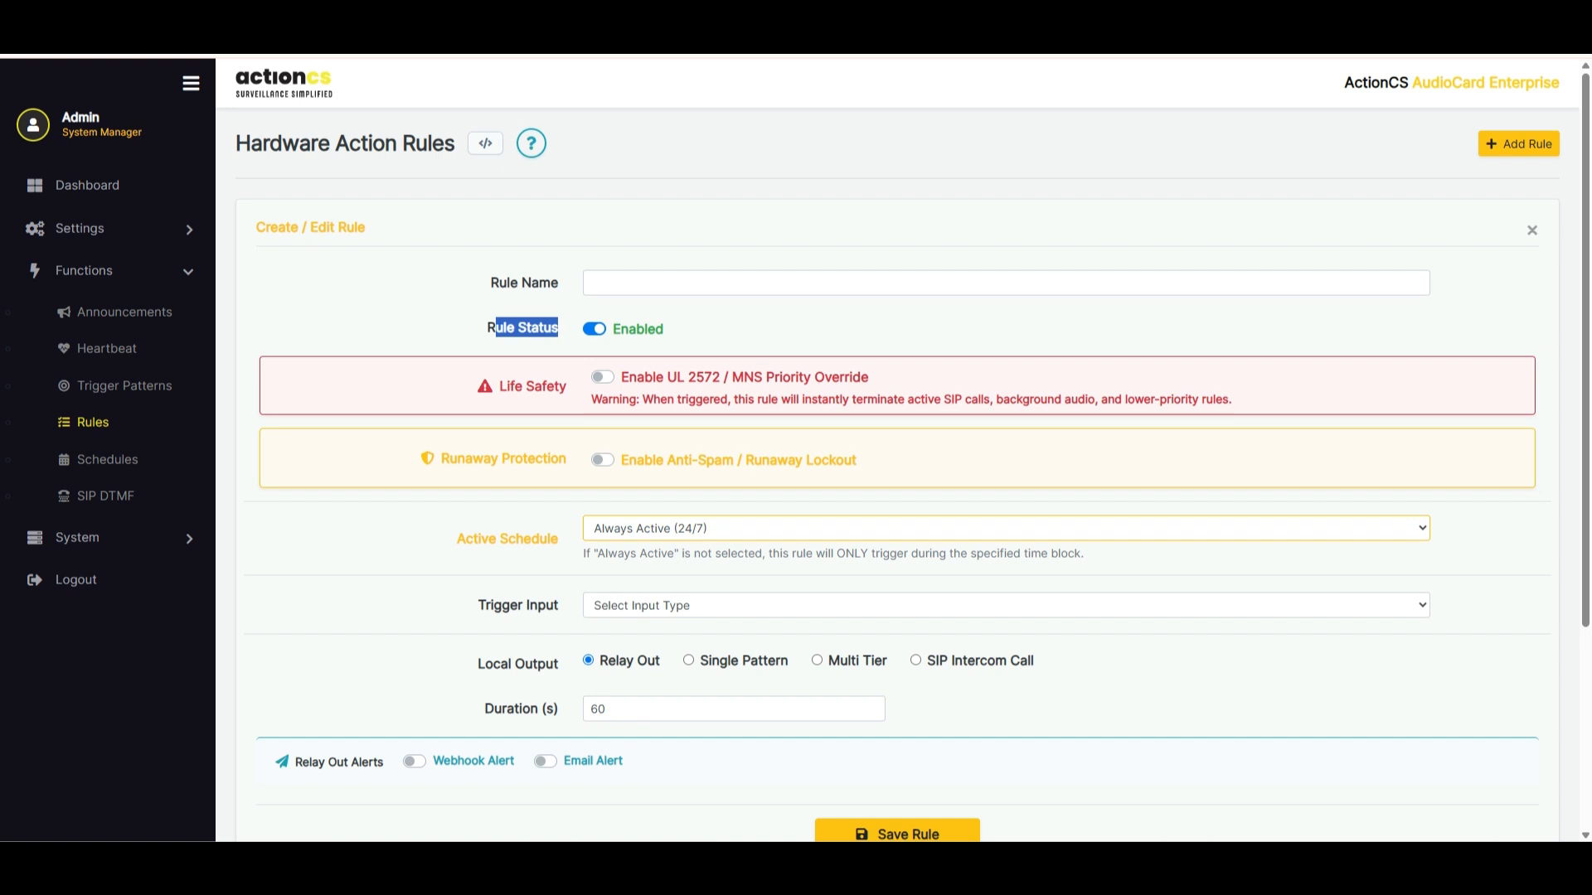
click(560, 328)
drag(498, 386, 567, 387)
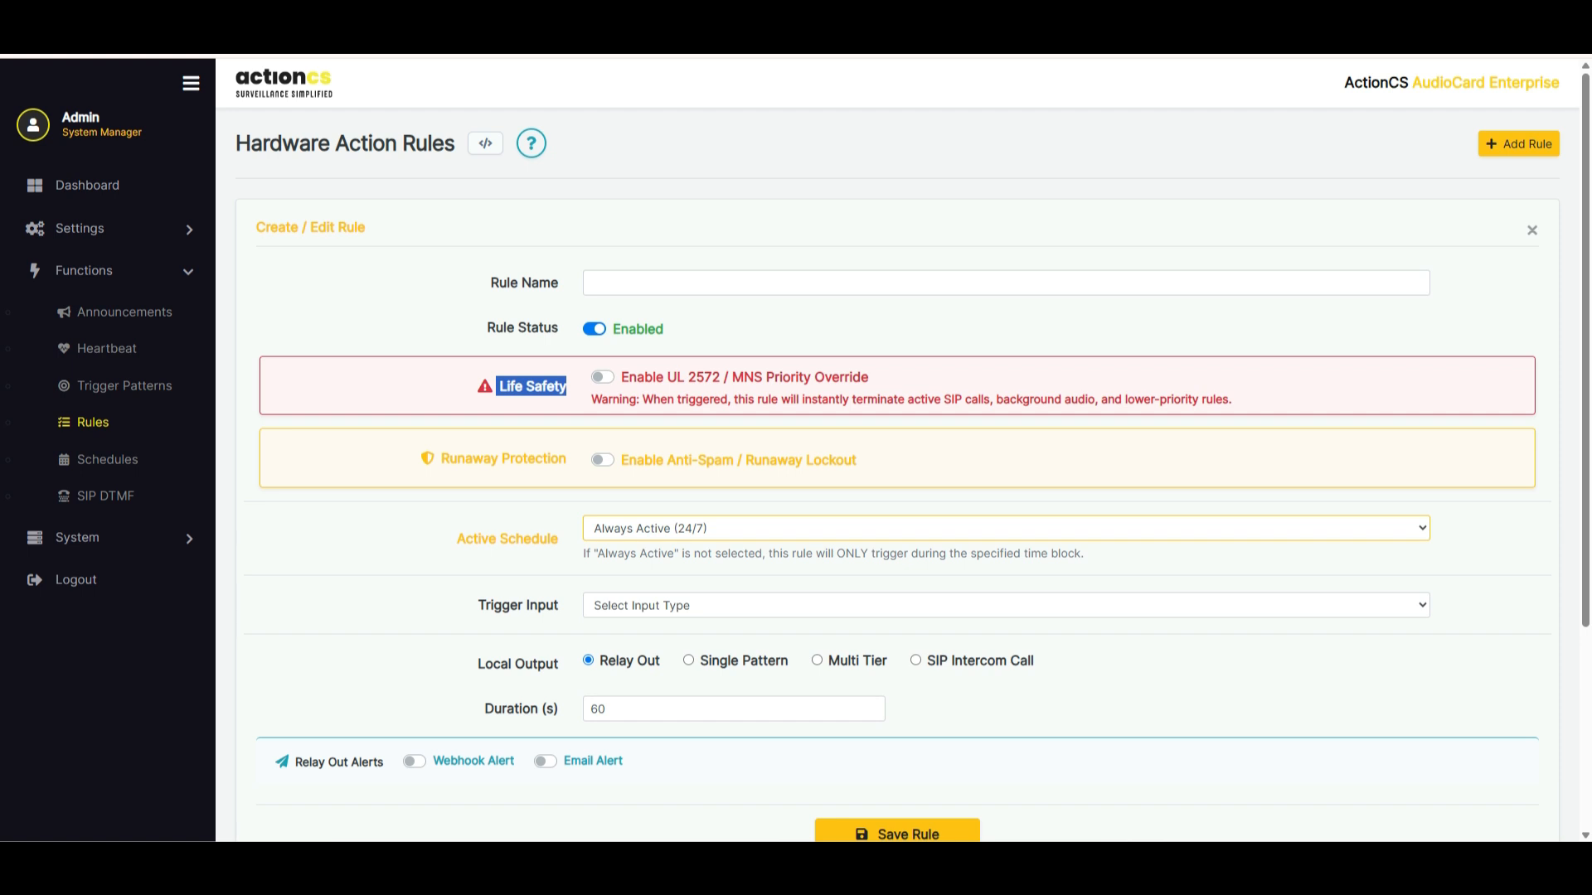
Enable Anti-Spam / Runaway Lockout for the rule, examine its trigger limits and penalty cooldowns, and turn it off again
click(603, 460)
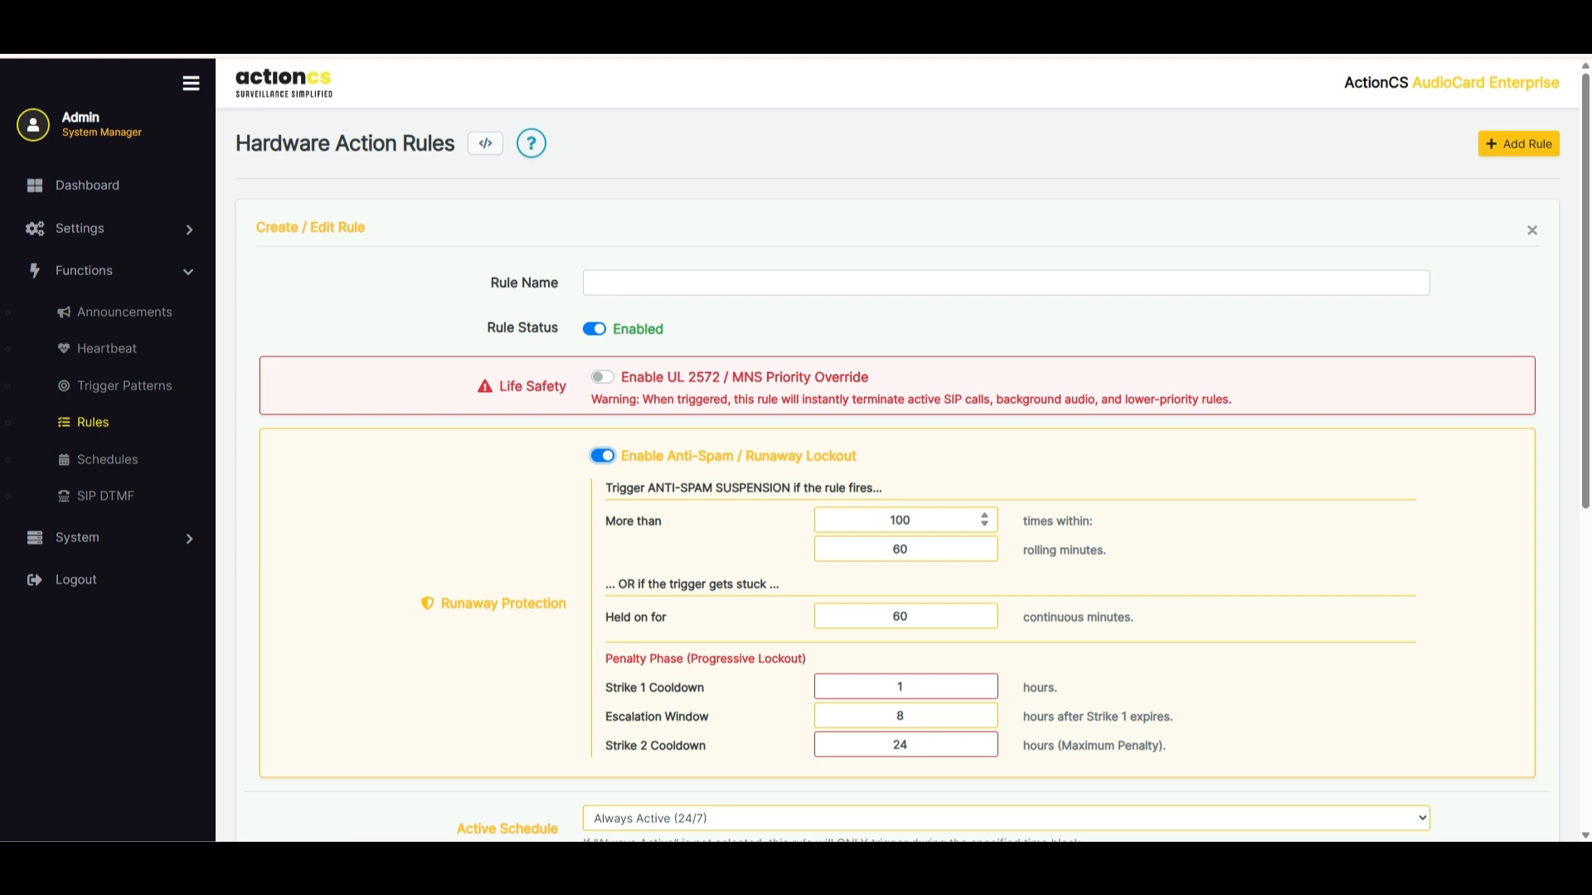
double_click(910, 519)
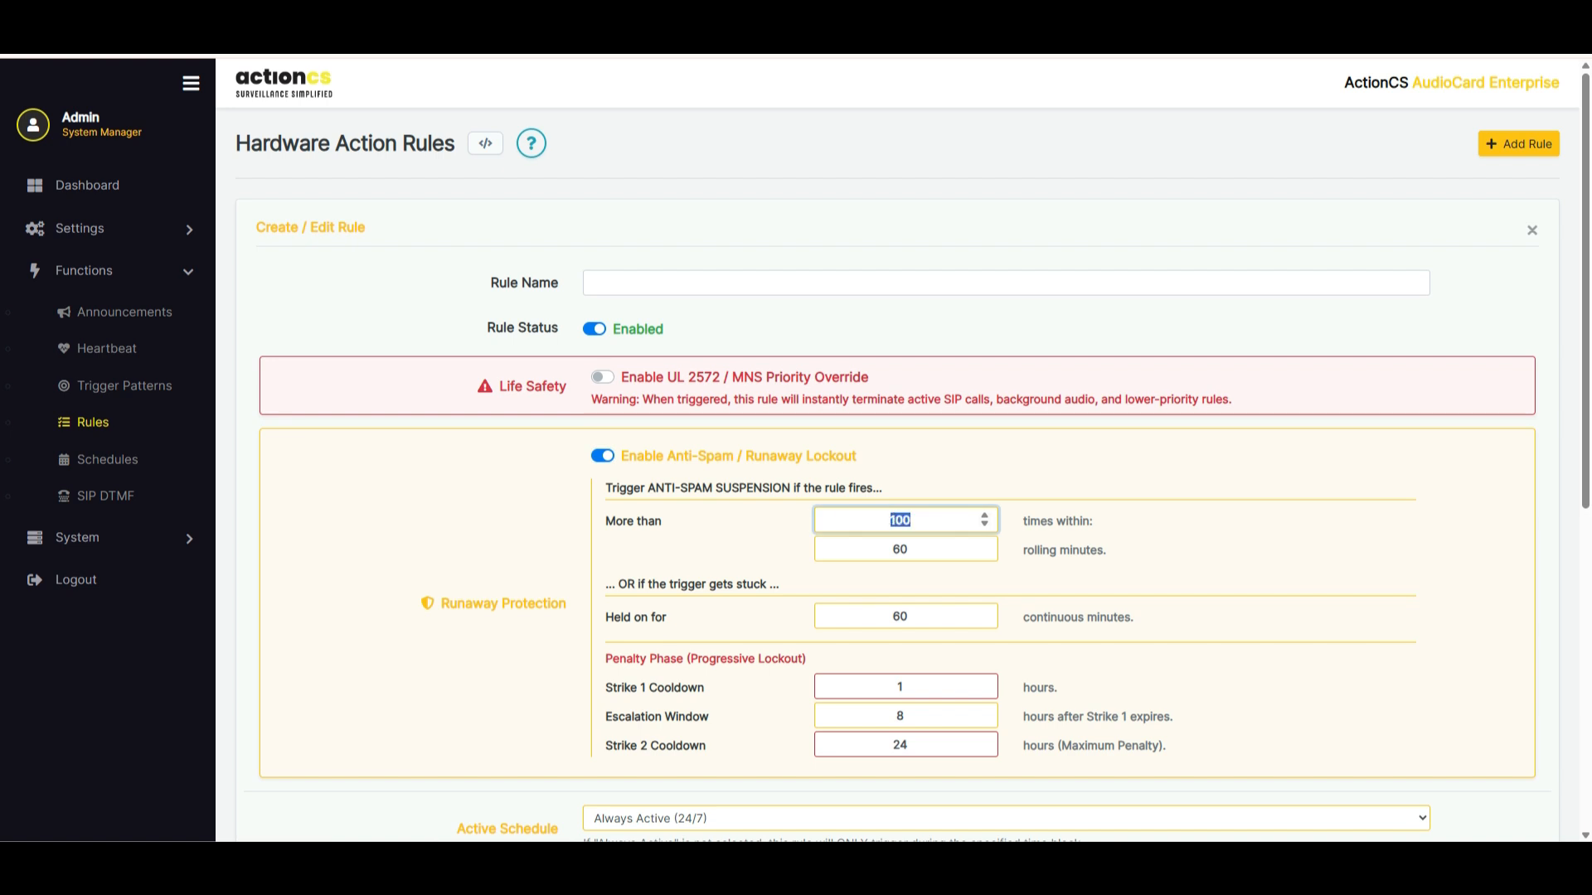
key(Tab)
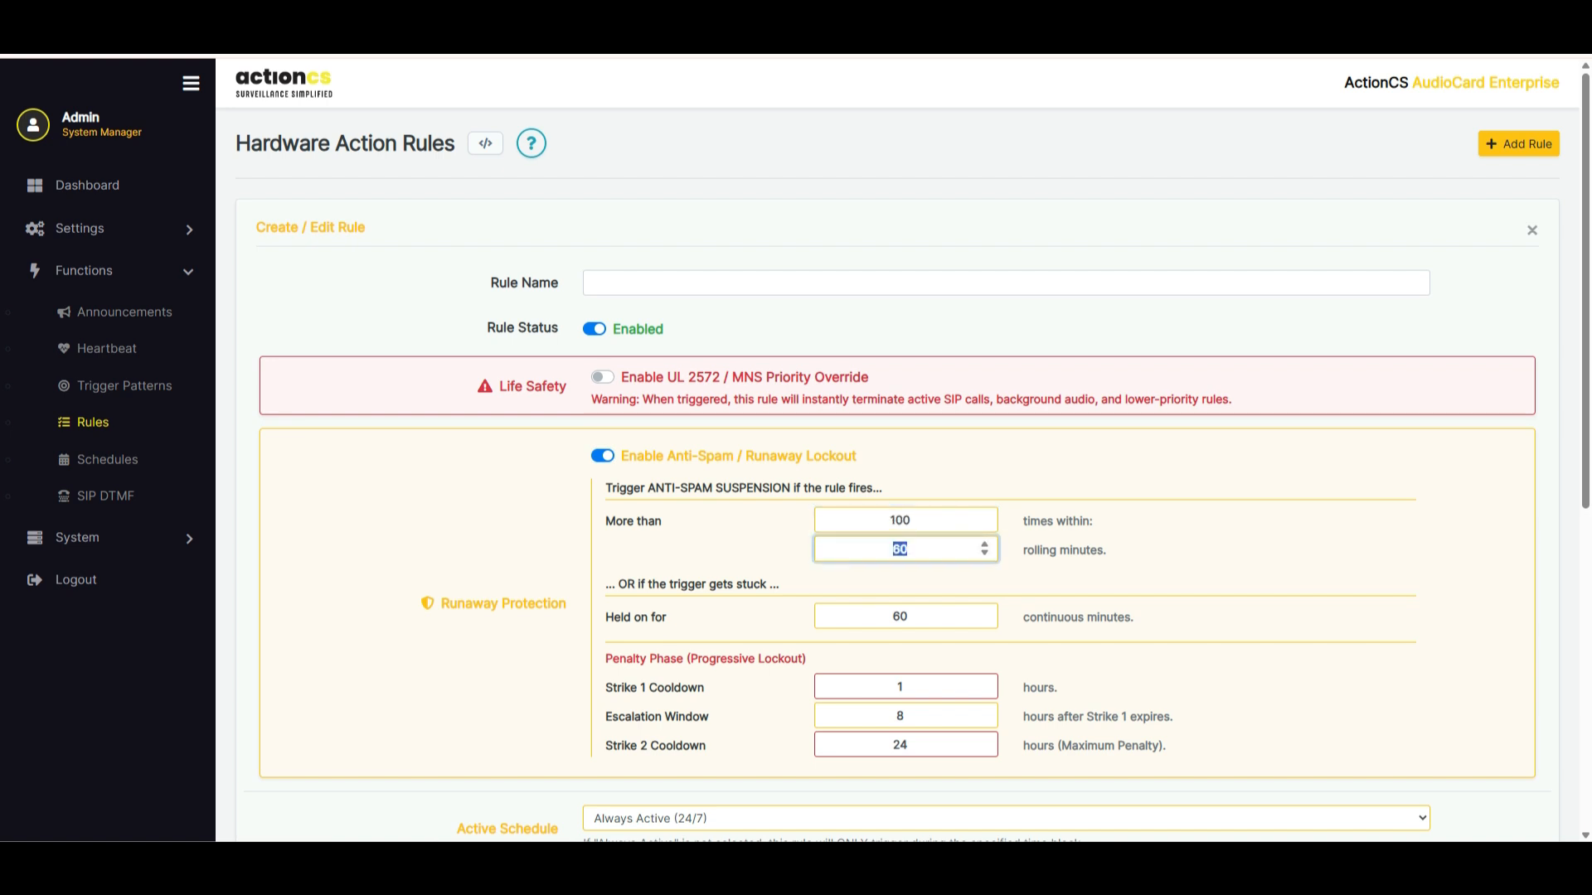
key(Tab)
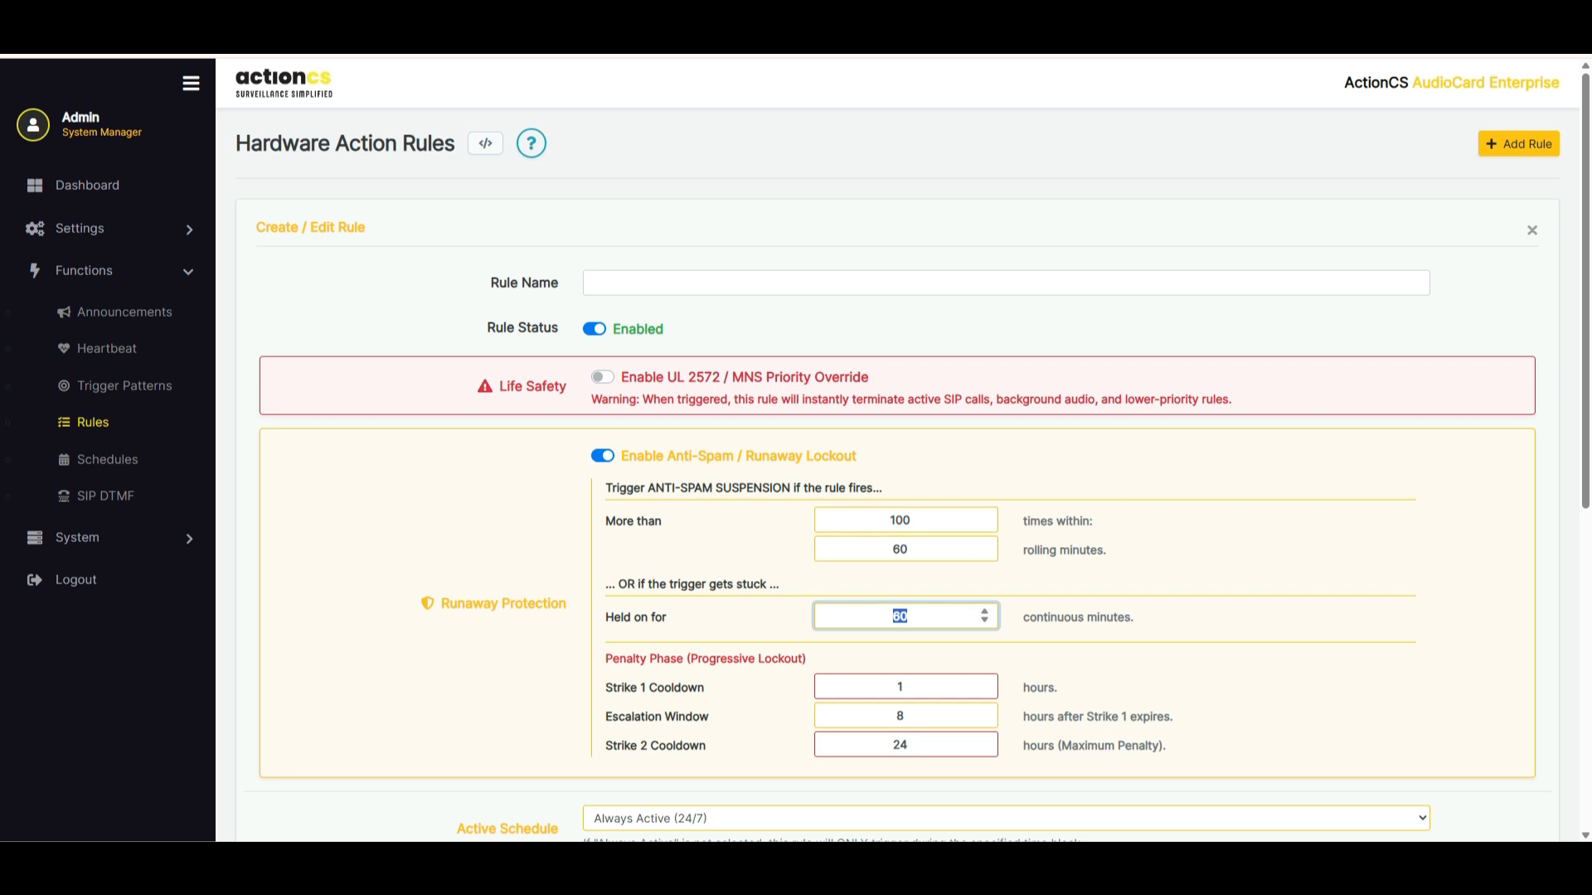
key(Tab)
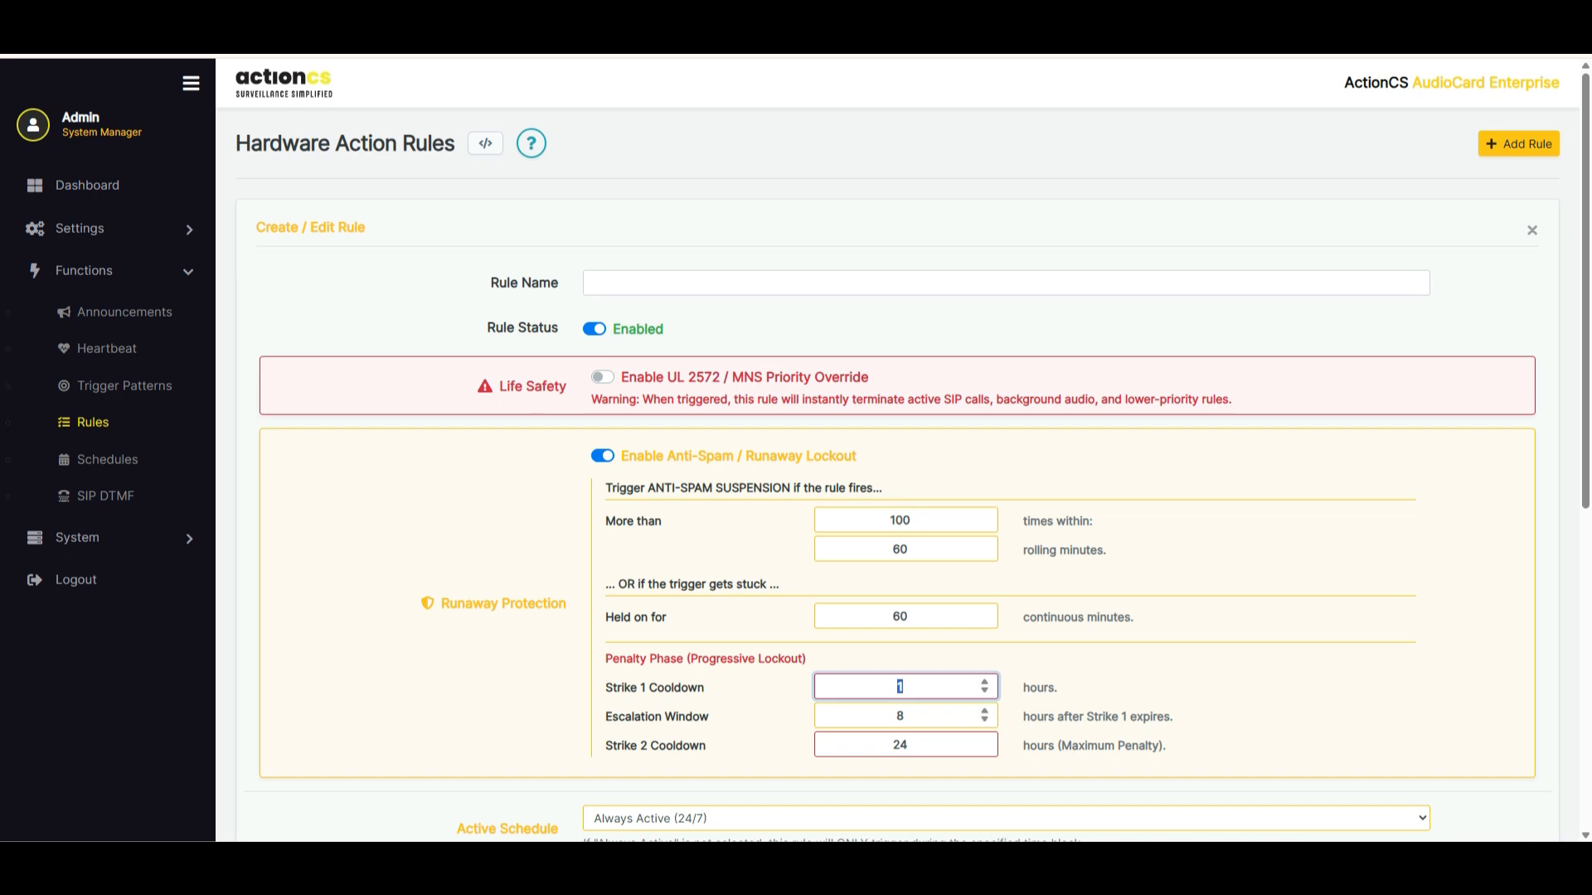
key(shift+Tab)
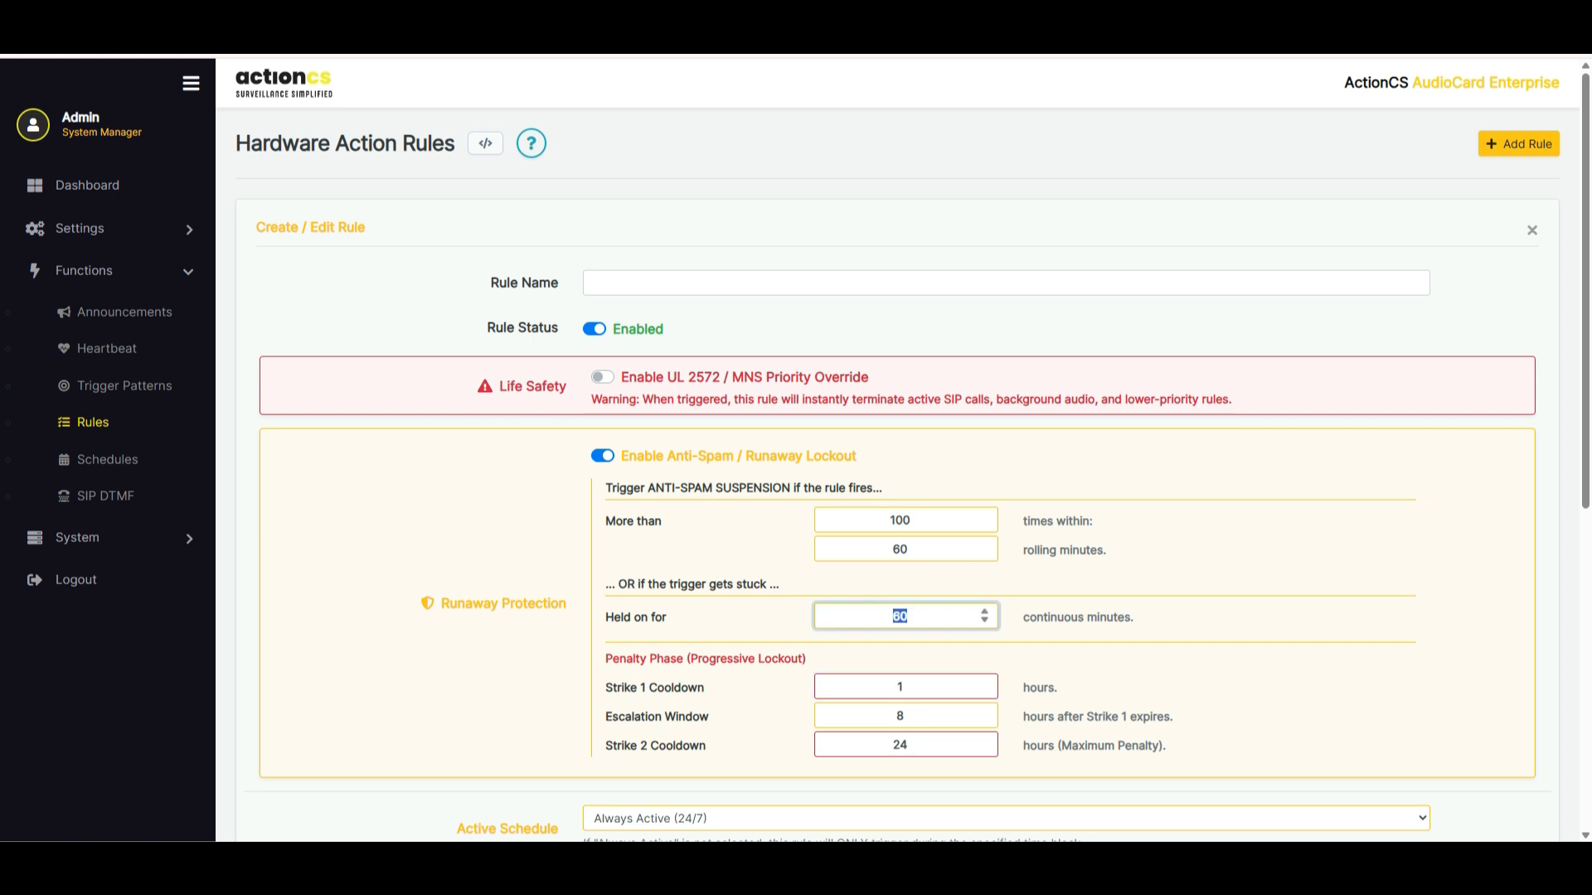
key(shift+Tab)
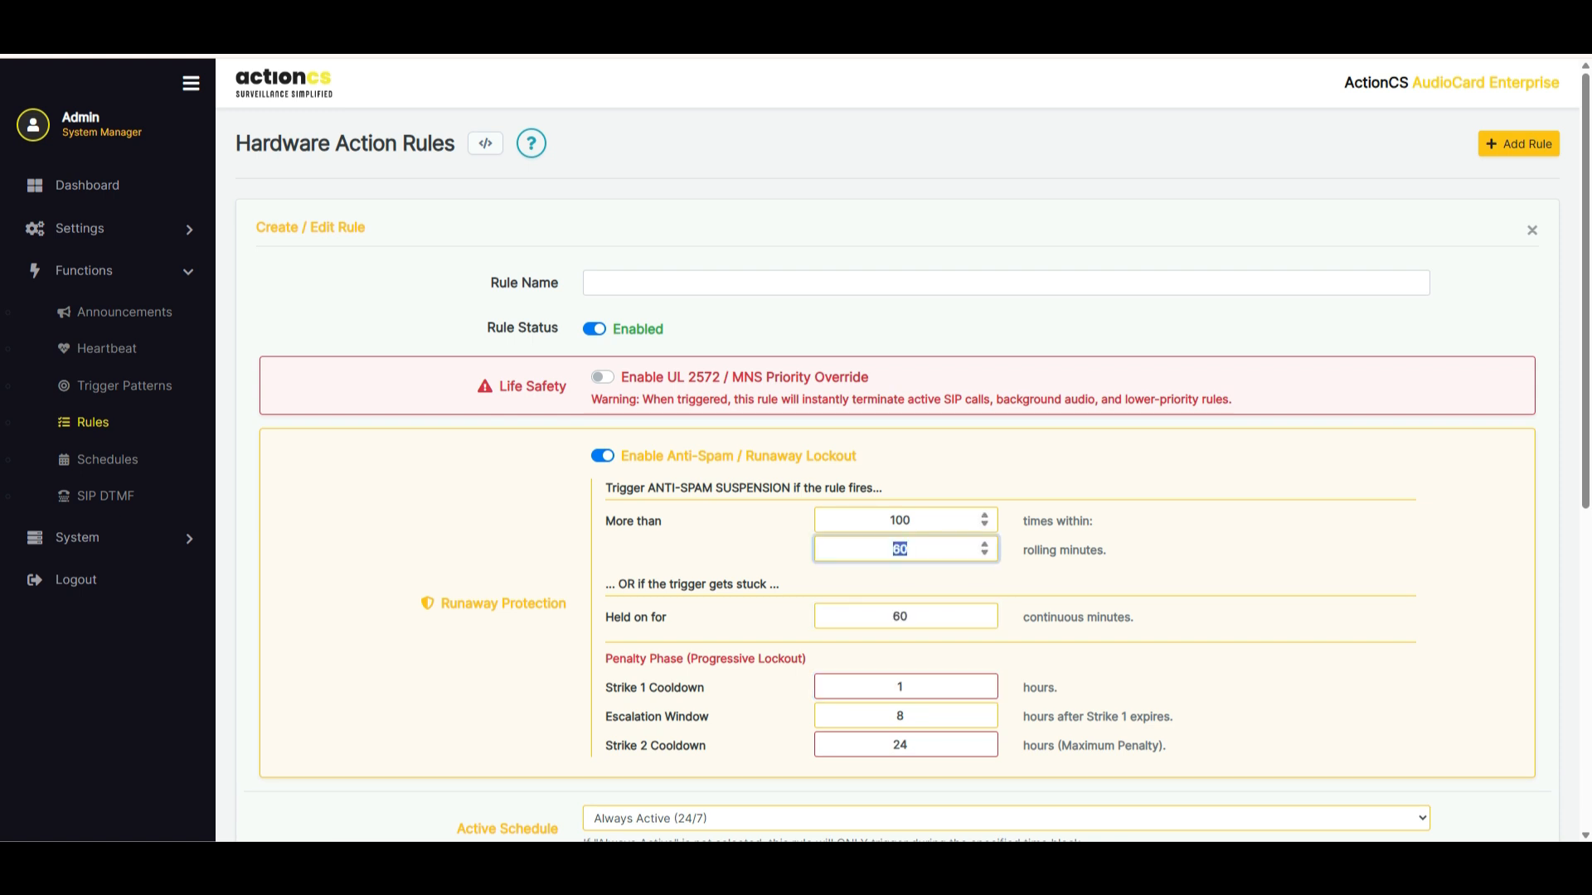
key(shift+Tab)
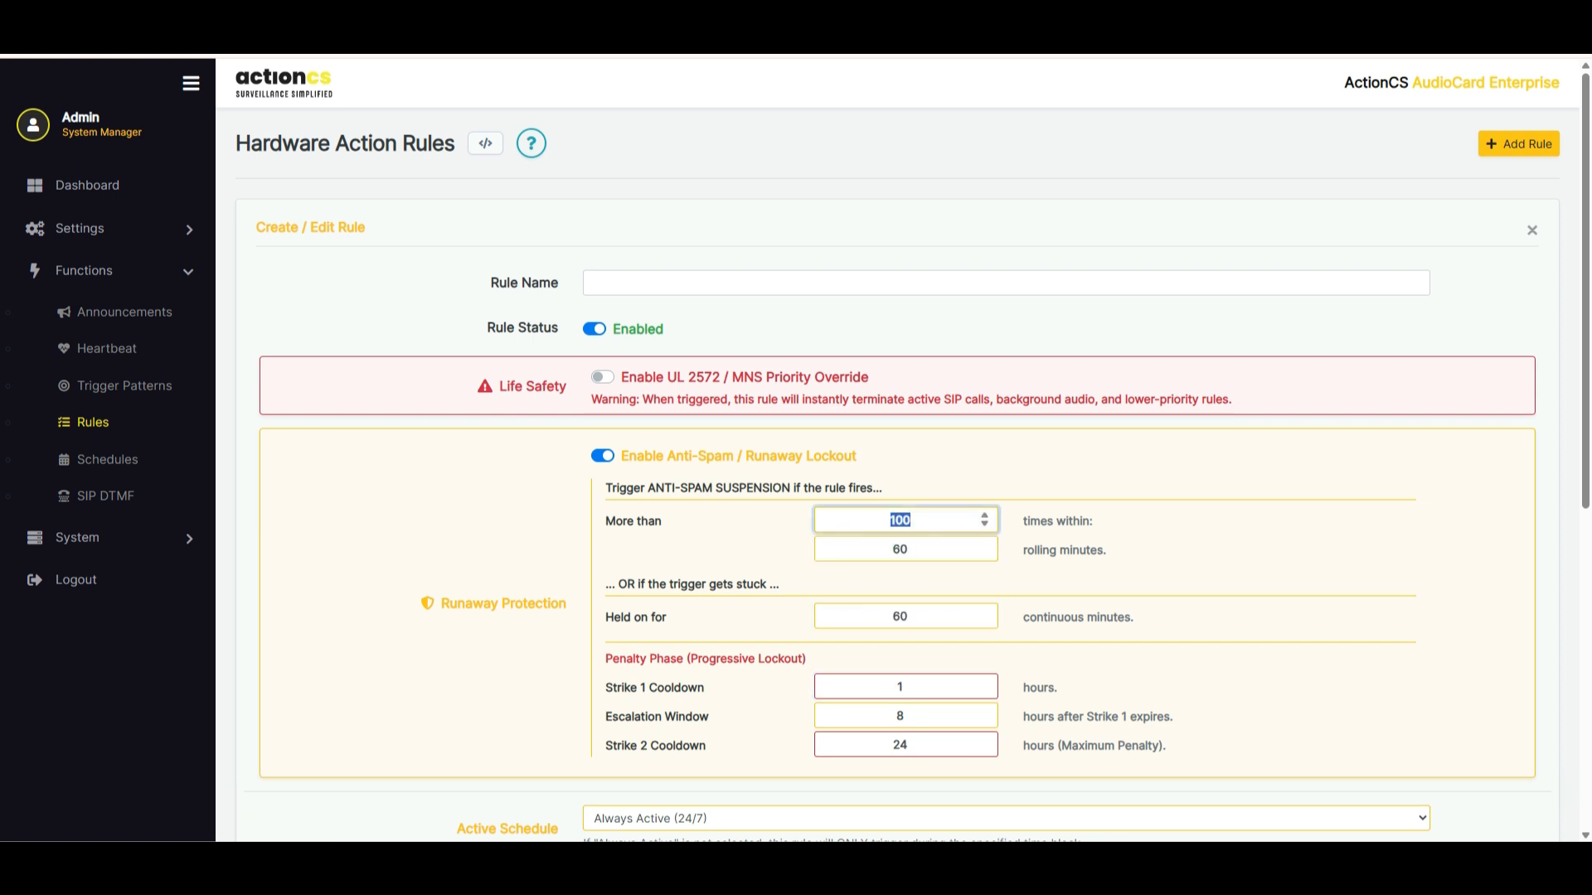
double_click(899, 744)
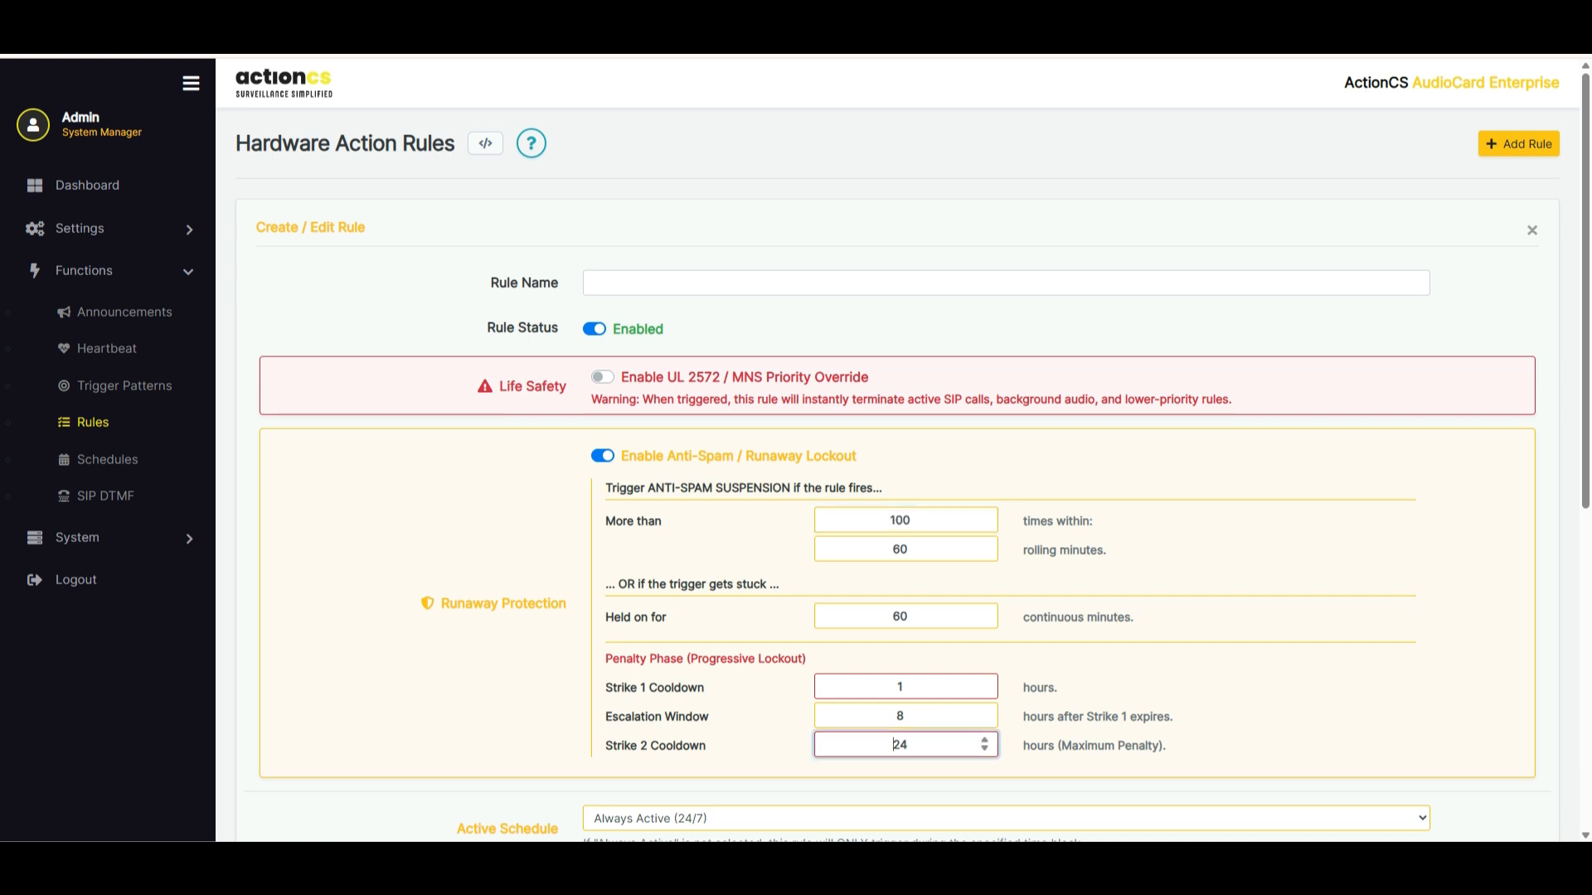
click(1269, 704)
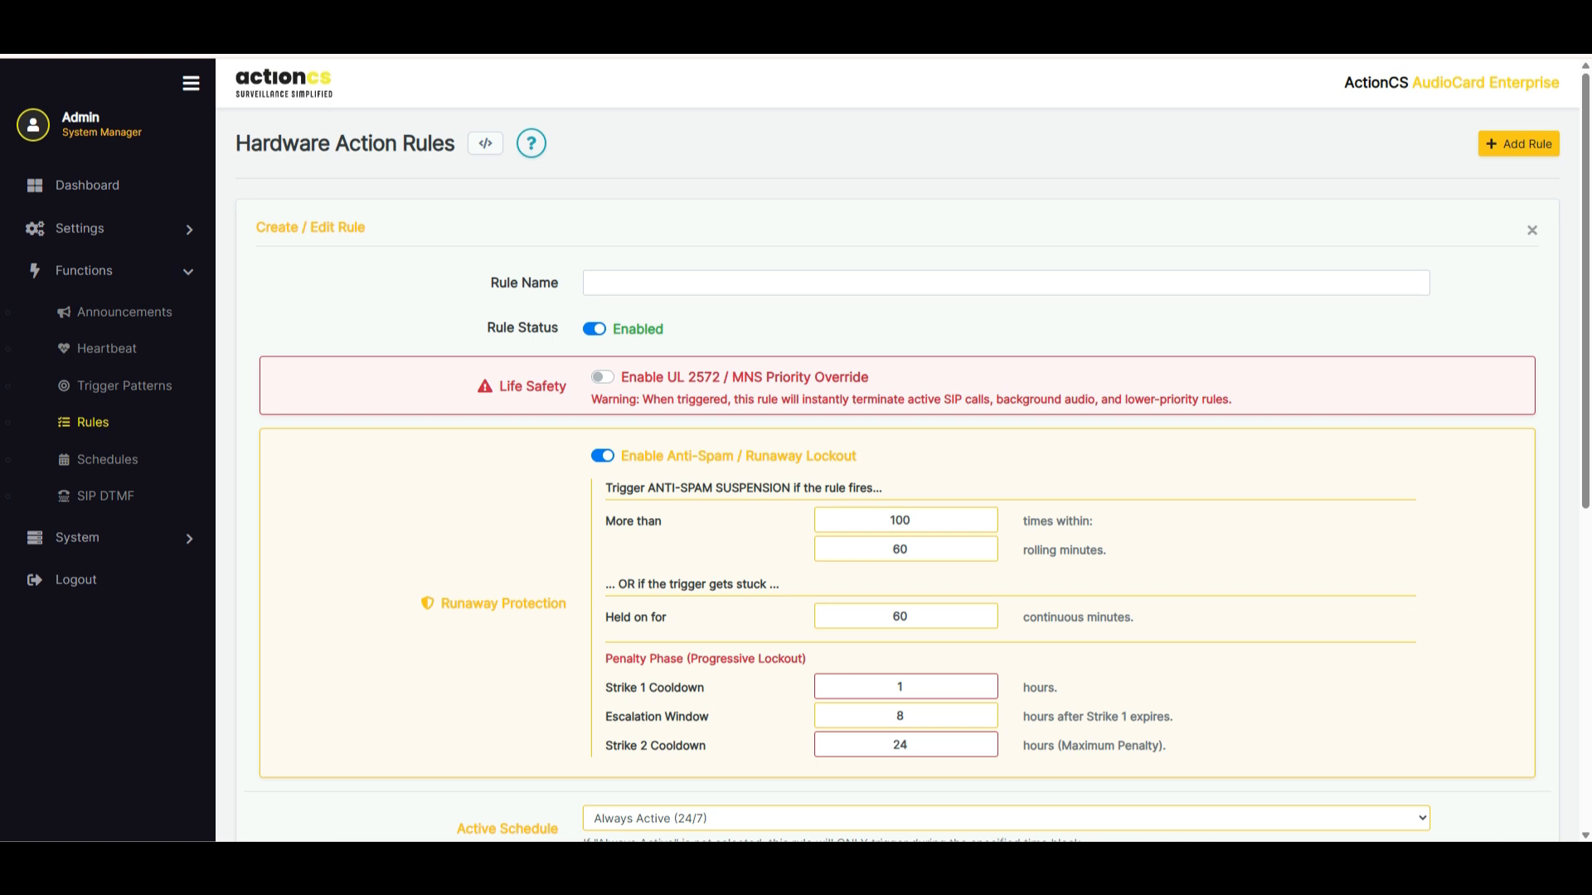
click(602, 456)
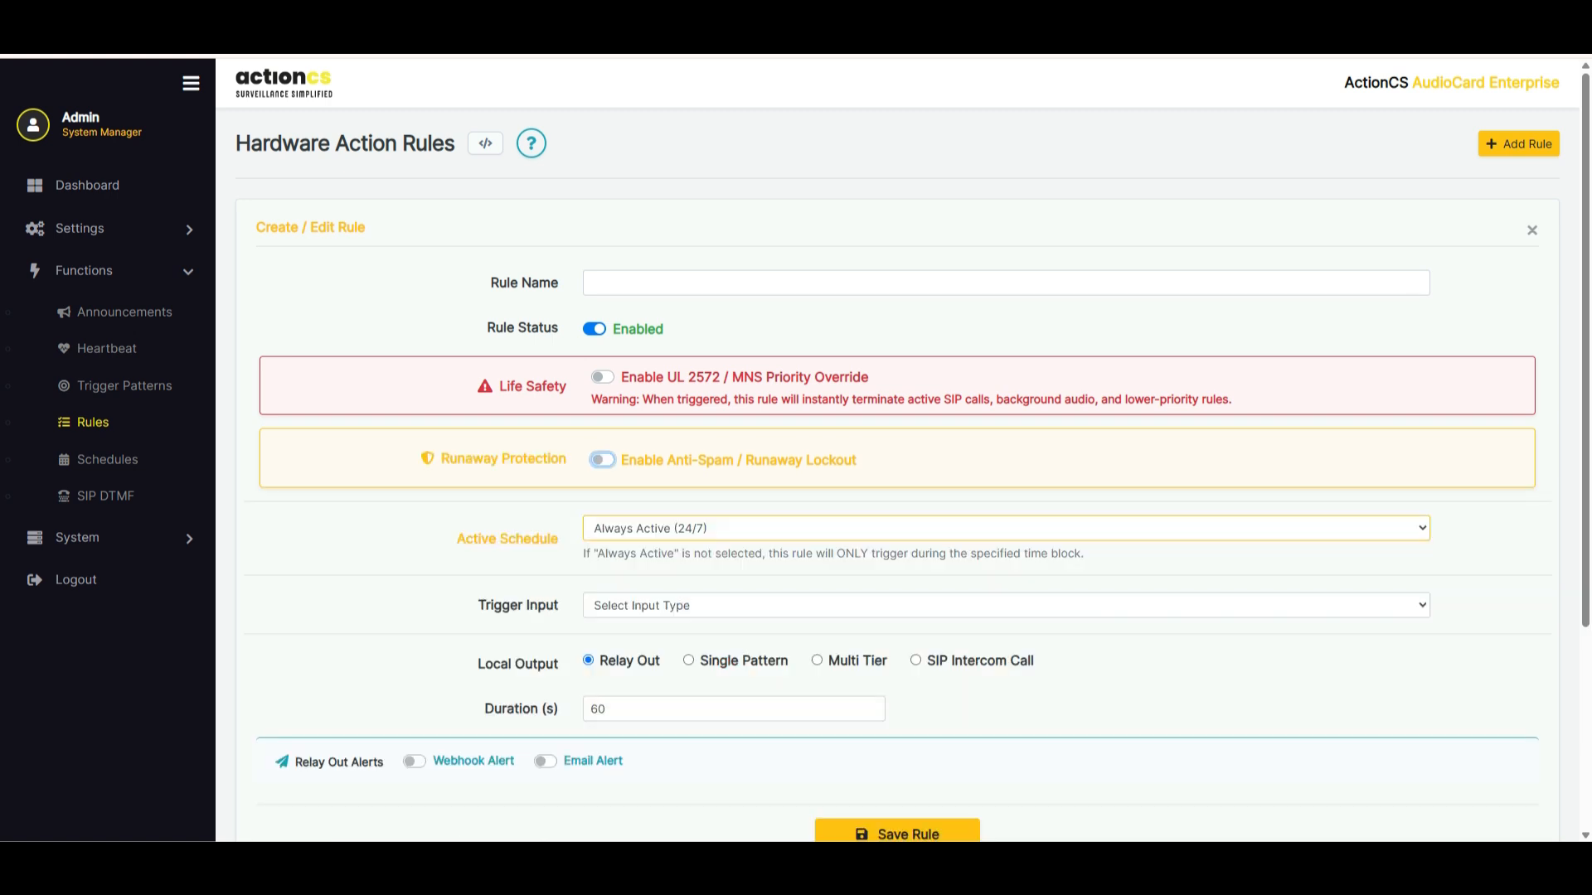
Keep the rule's active schedule at Always Active (24/7) and look through the available trigger input types
click(1006, 529)
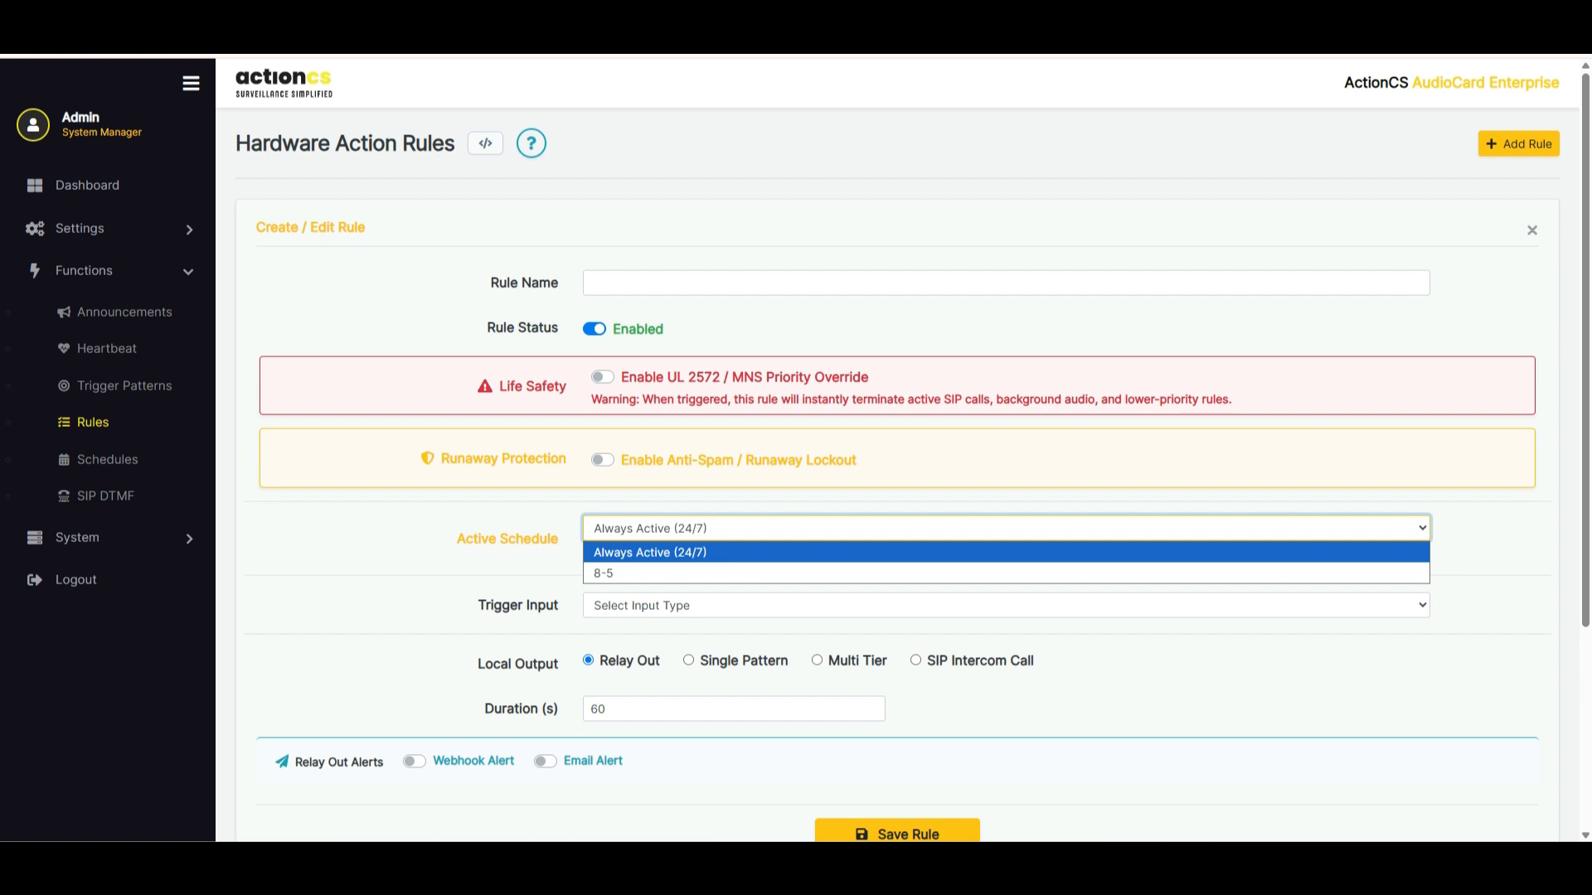
click(1006, 552)
click(1005, 605)
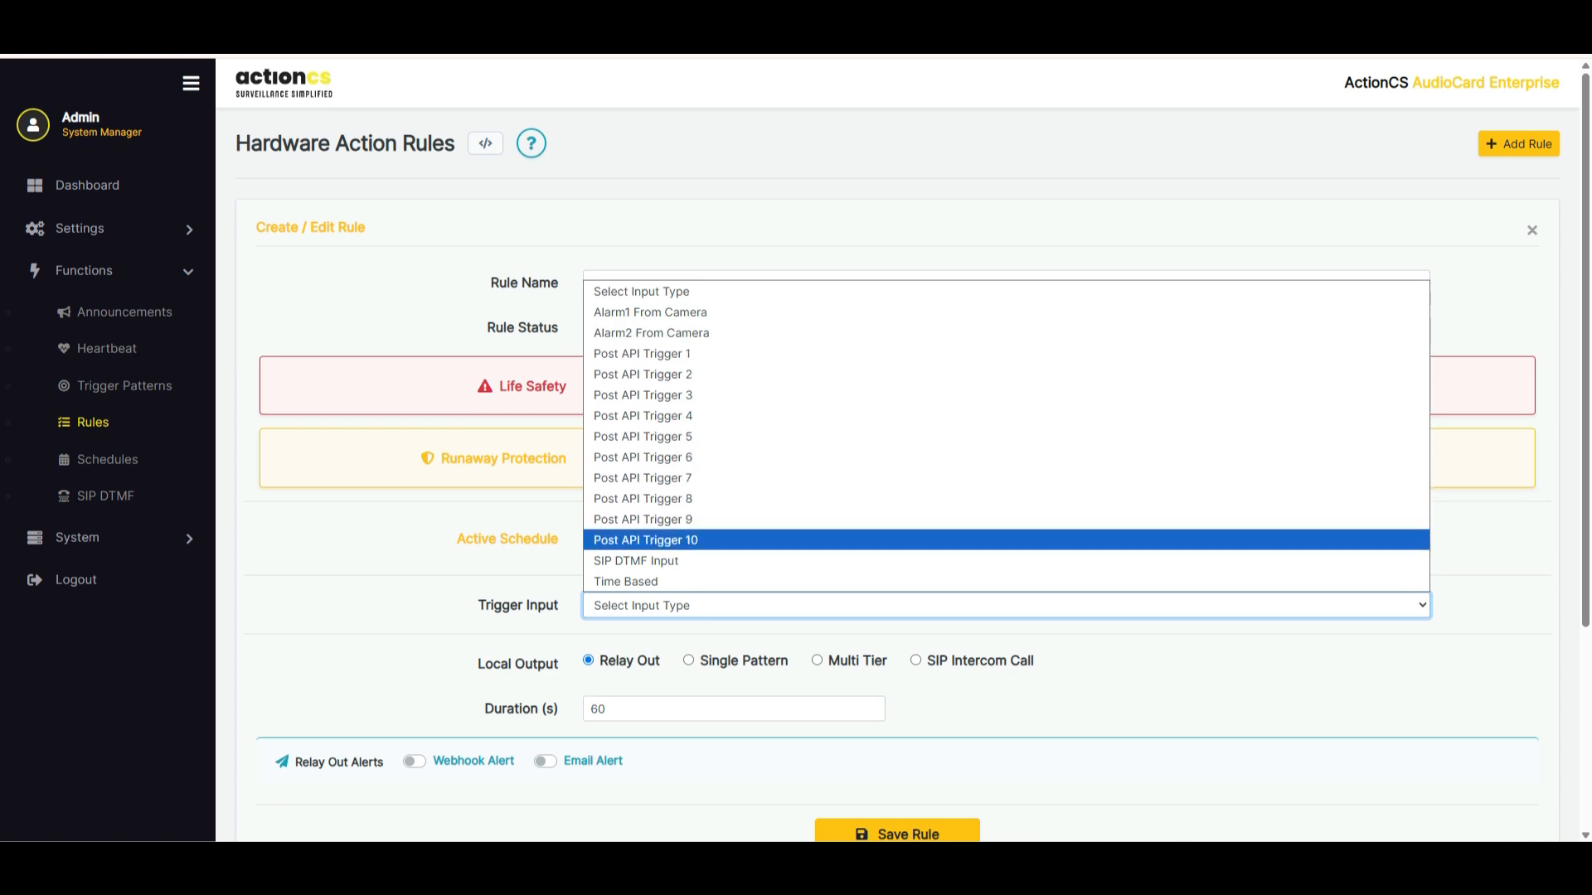
click(398, 522)
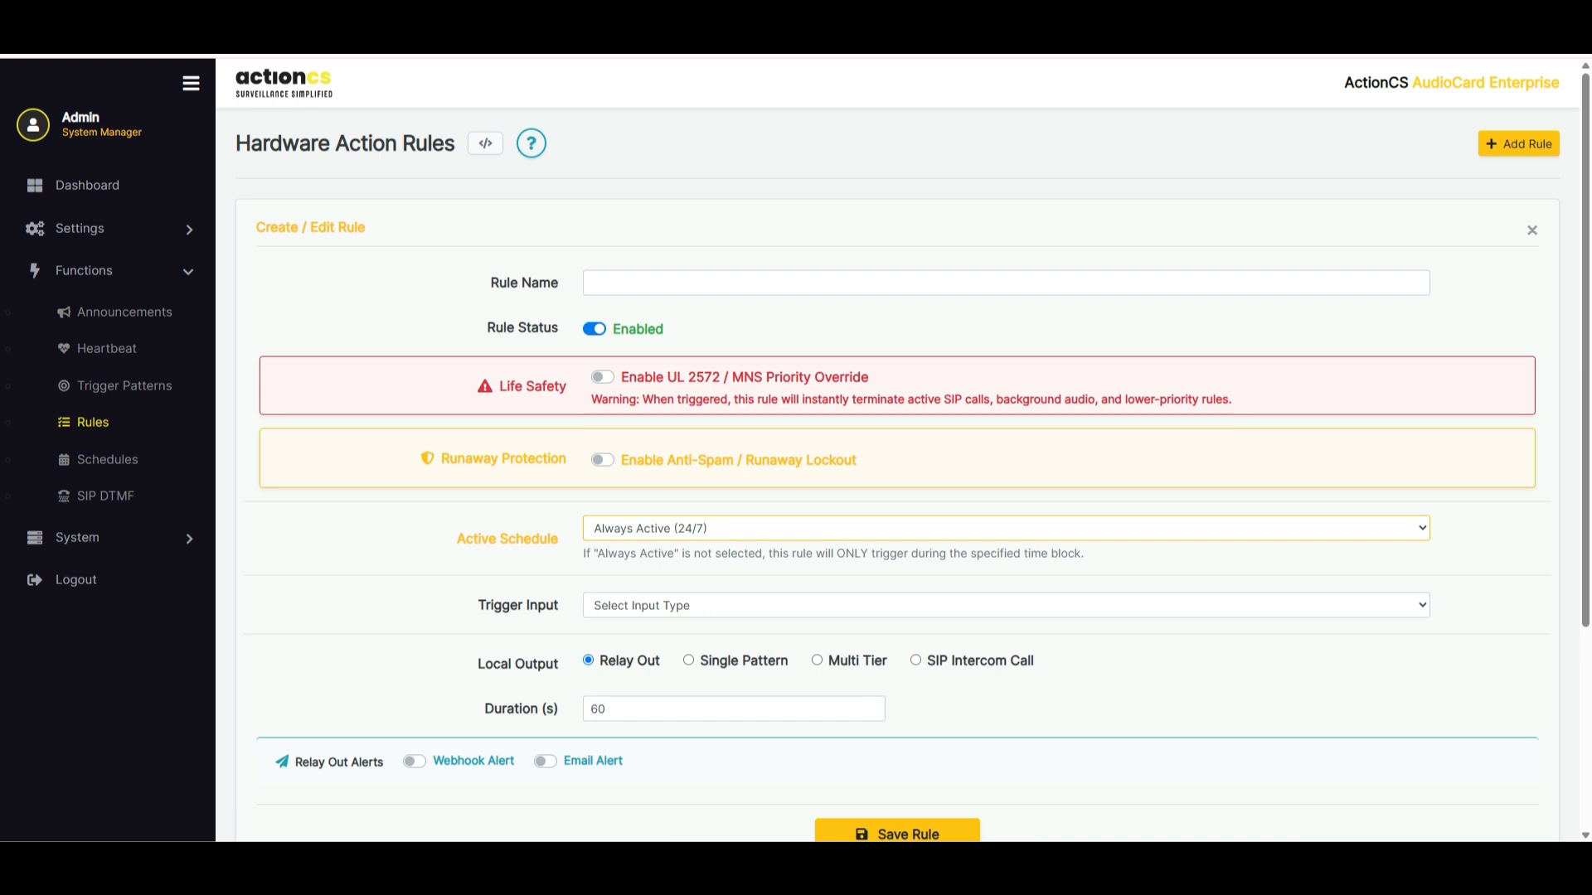
Set the rule's local output to Single Pattern and try the hardware relay option, leaving it off
click(689, 661)
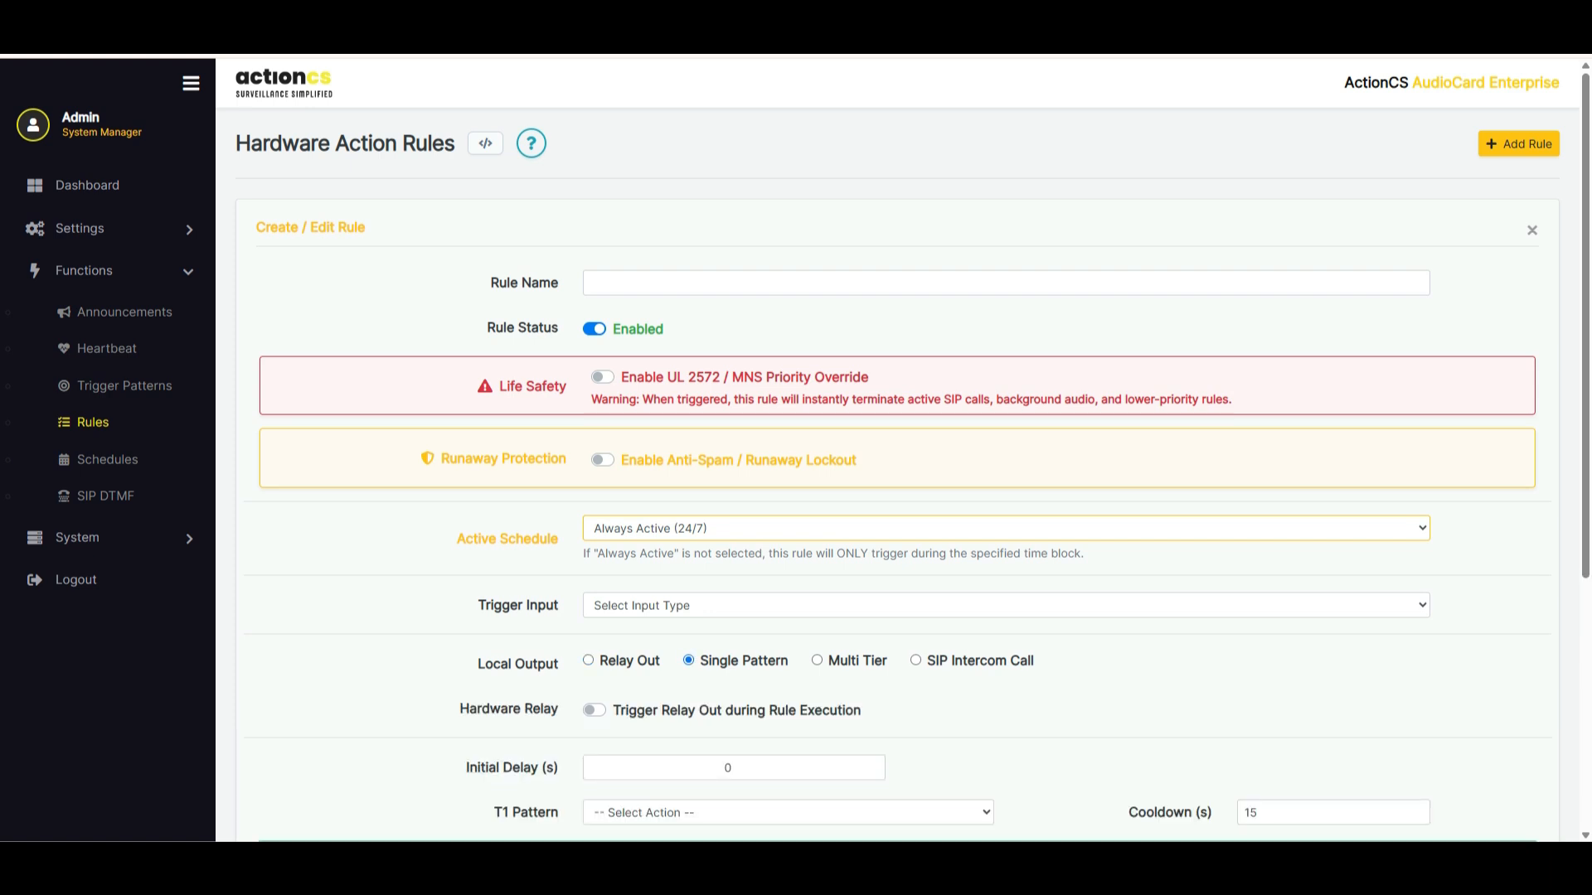
click(594, 710)
click(594, 710)
scroll(594, 710, down, 1)
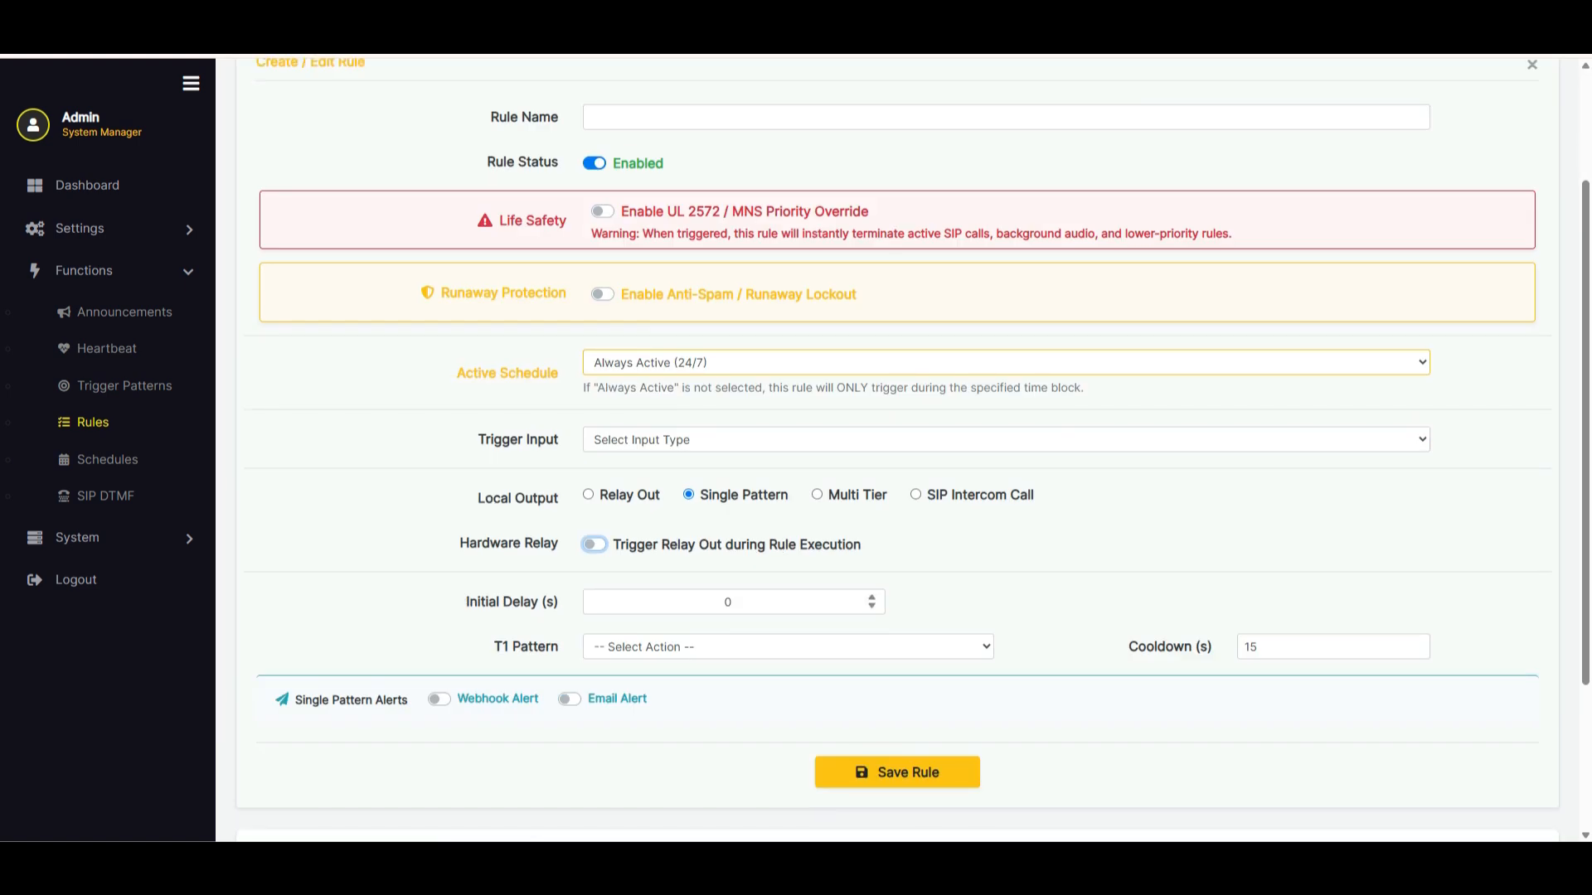
Examine the single pattern's initial delay, available T1 pattern actions and cooldown settings
key(Tab)
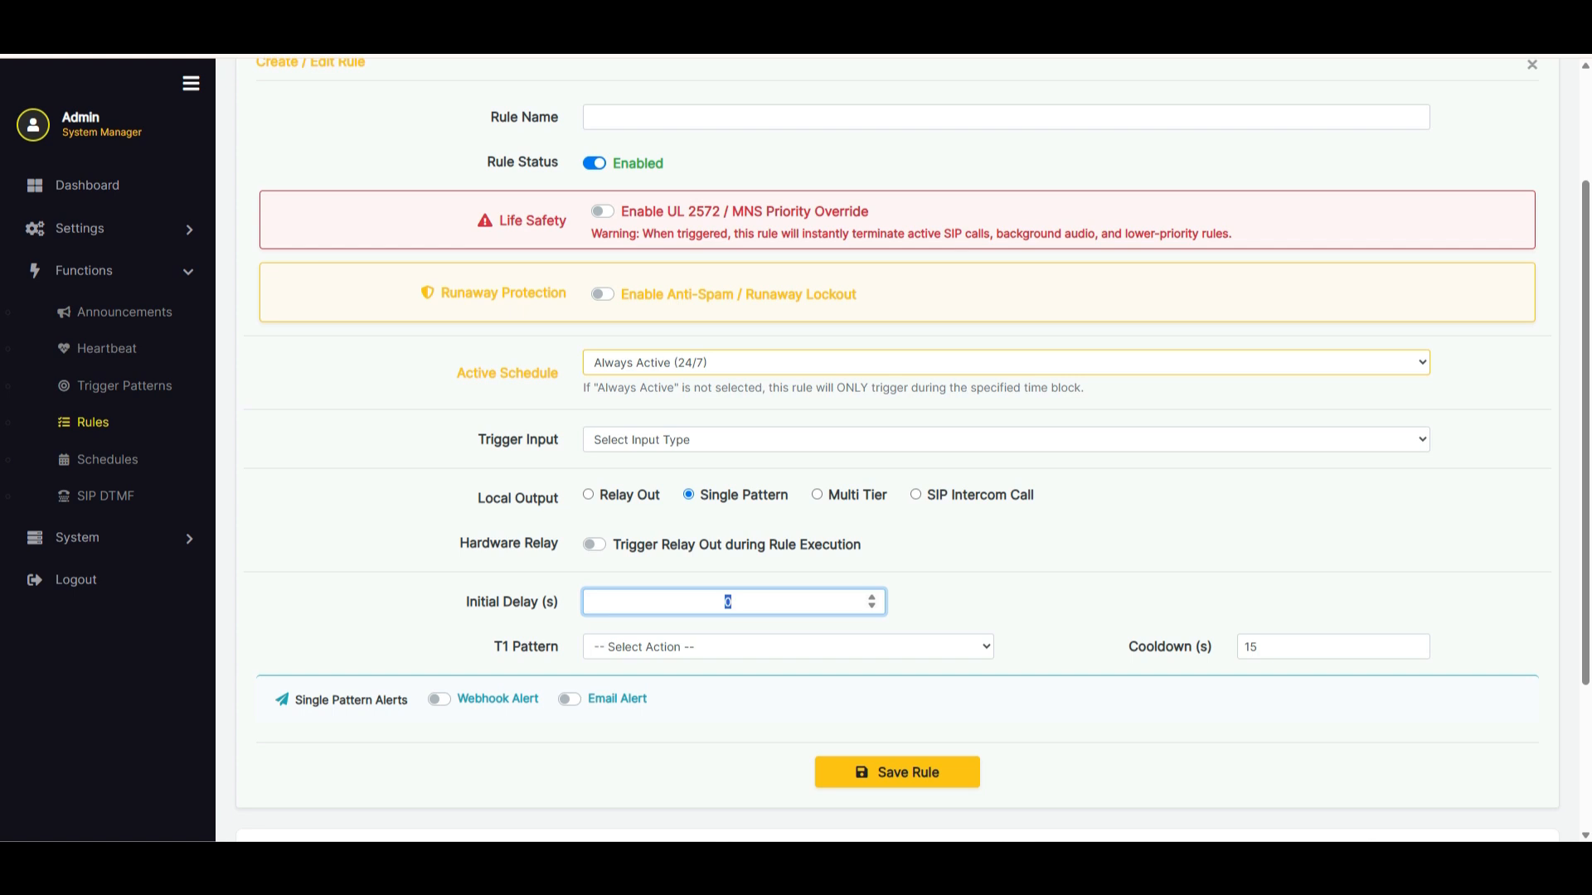
click(732, 602)
drag(560, 603, 466, 603)
click(498, 602)
double_click(728, 602)
click(787, 646)
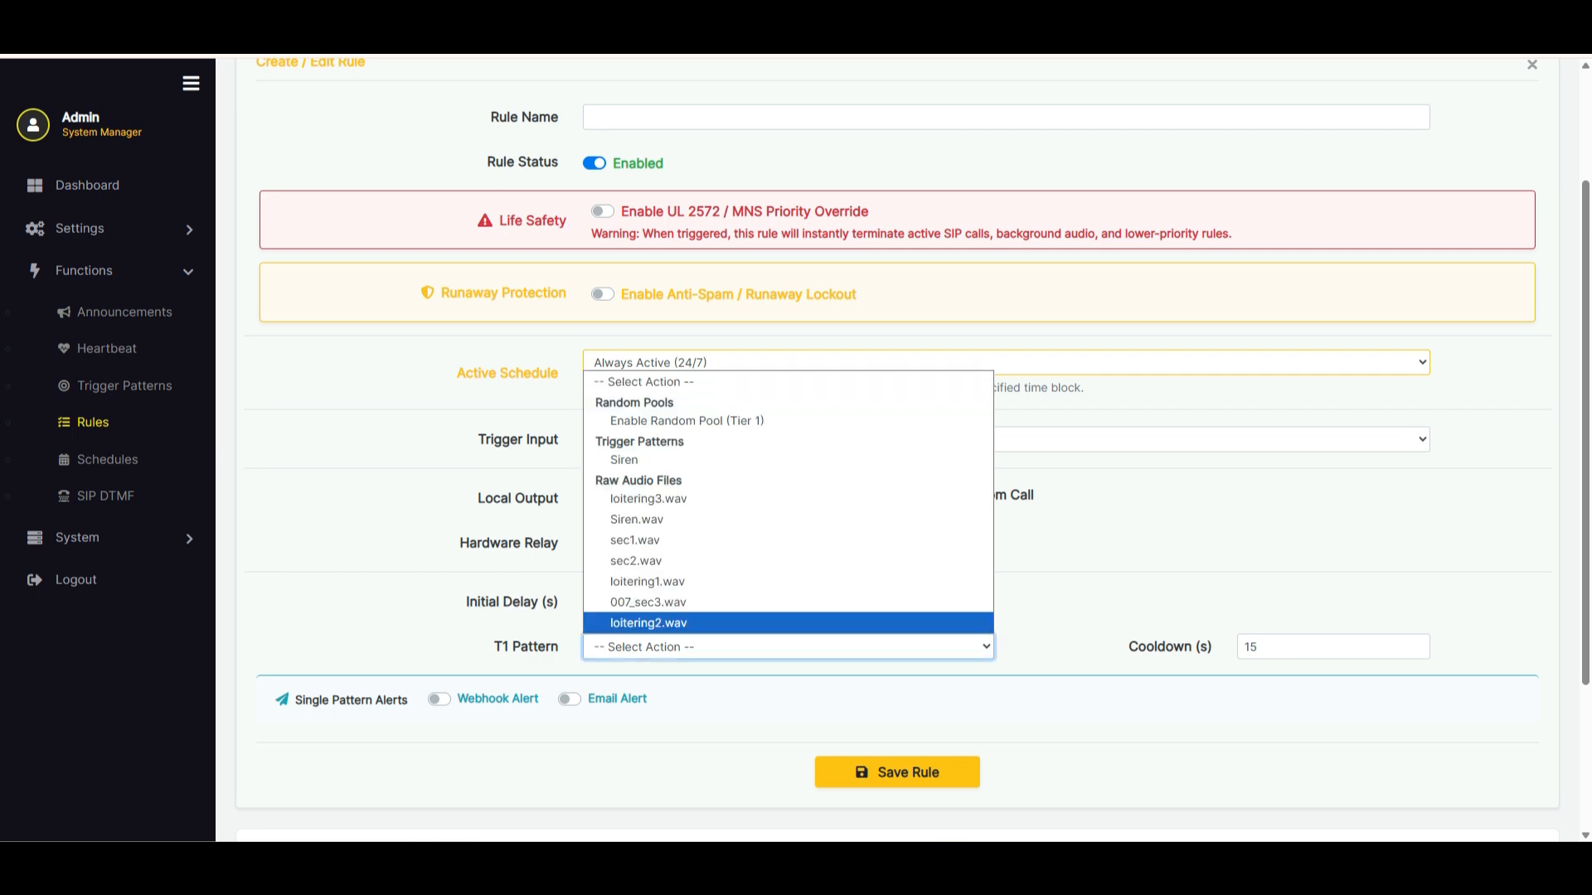
click(1062, 623)
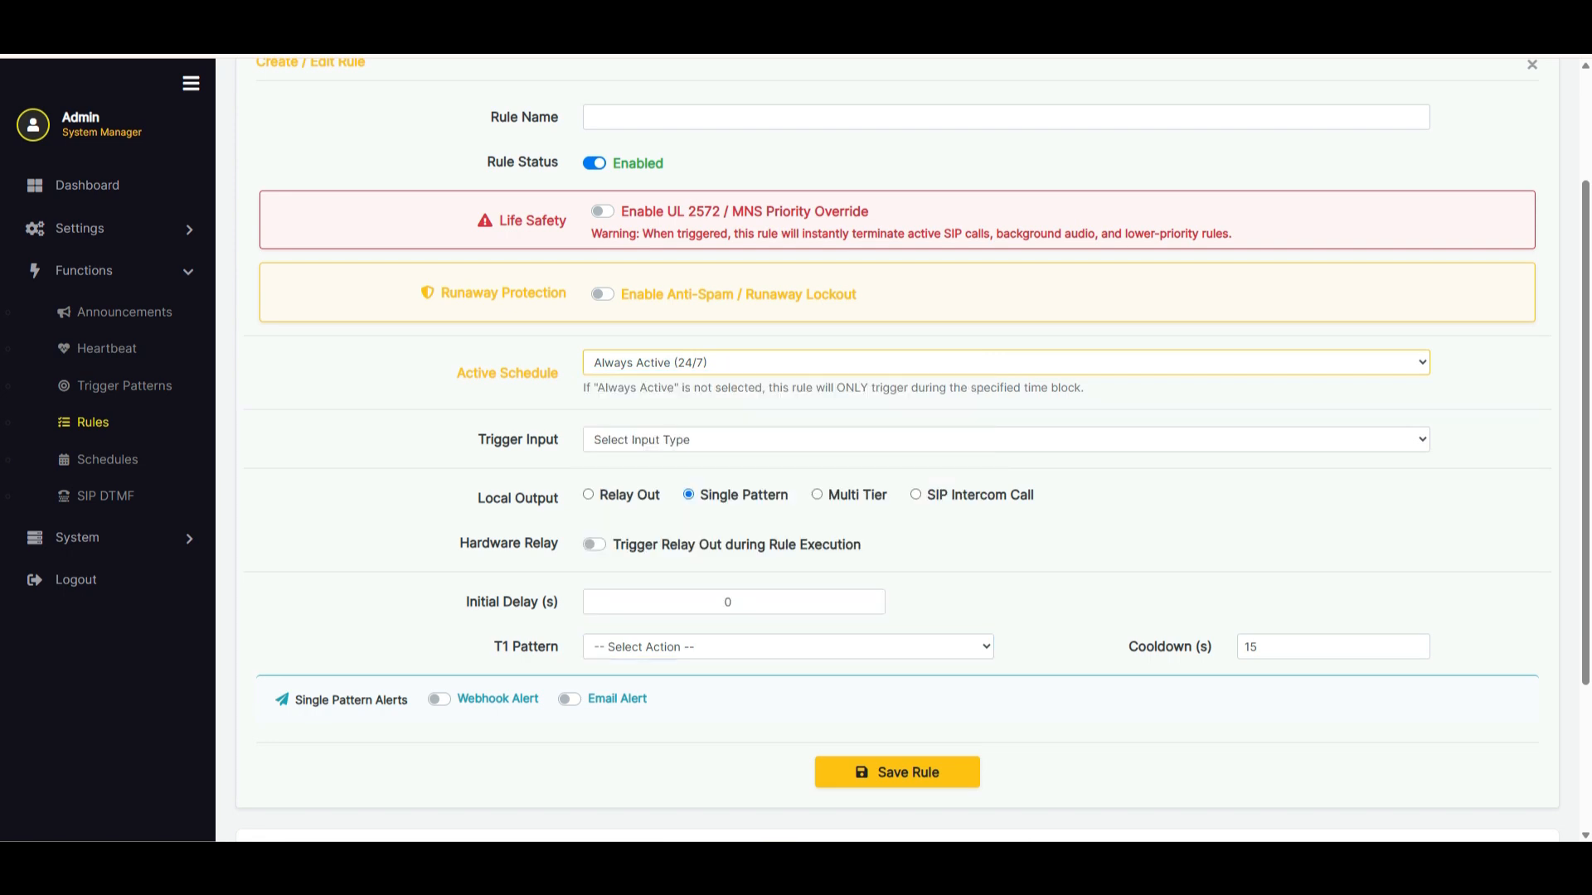
double_click(1252, 647)
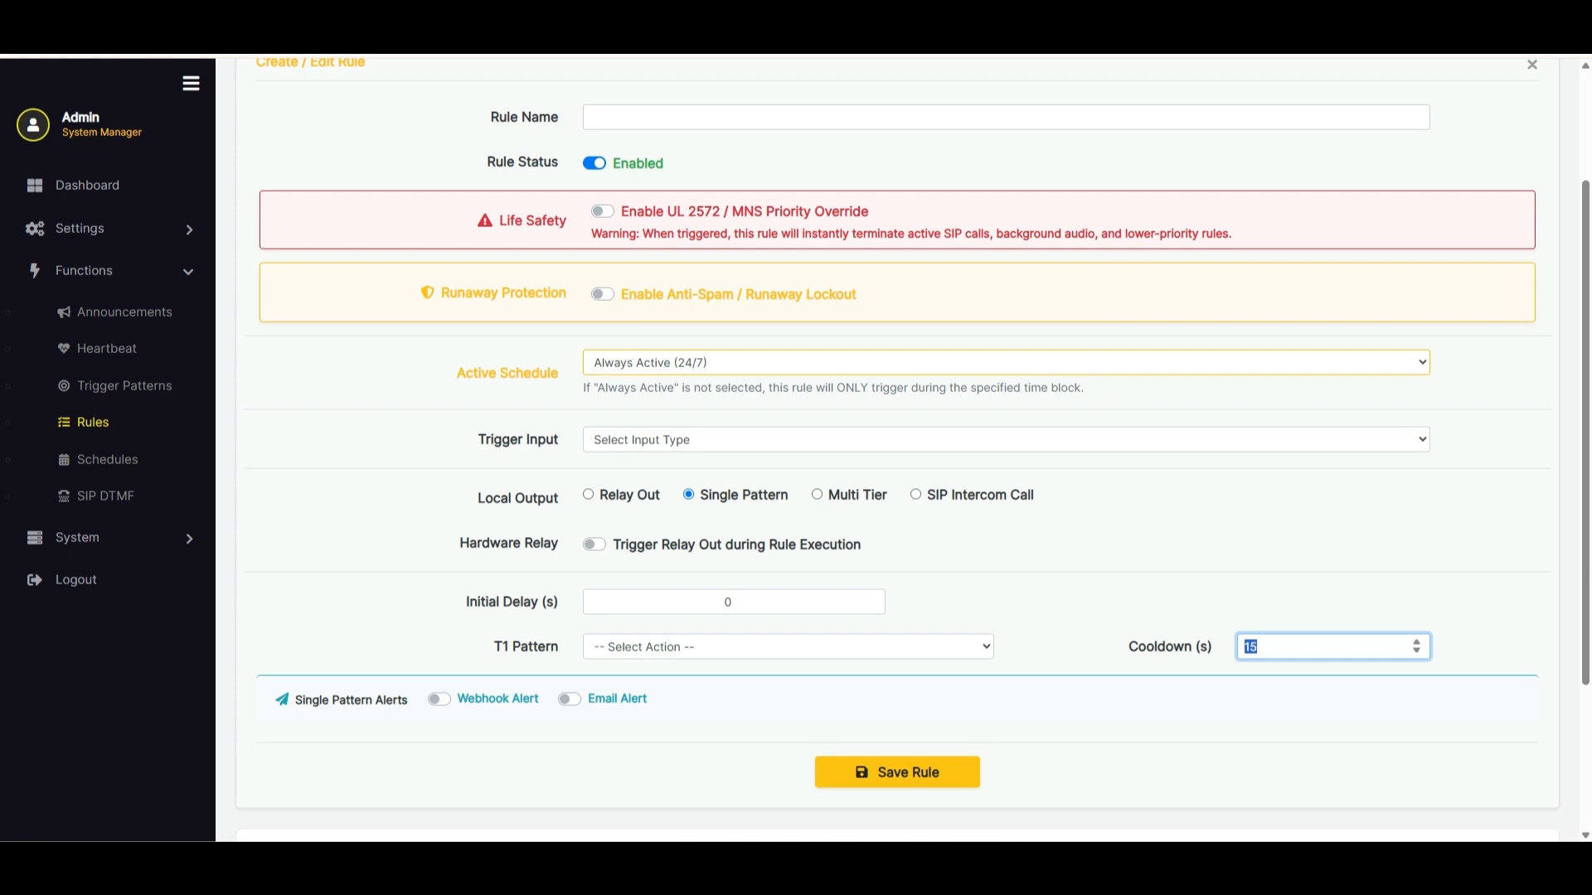
Set the T1 pattern to Enable Random Pool (Tier 1)
click(788, 646)
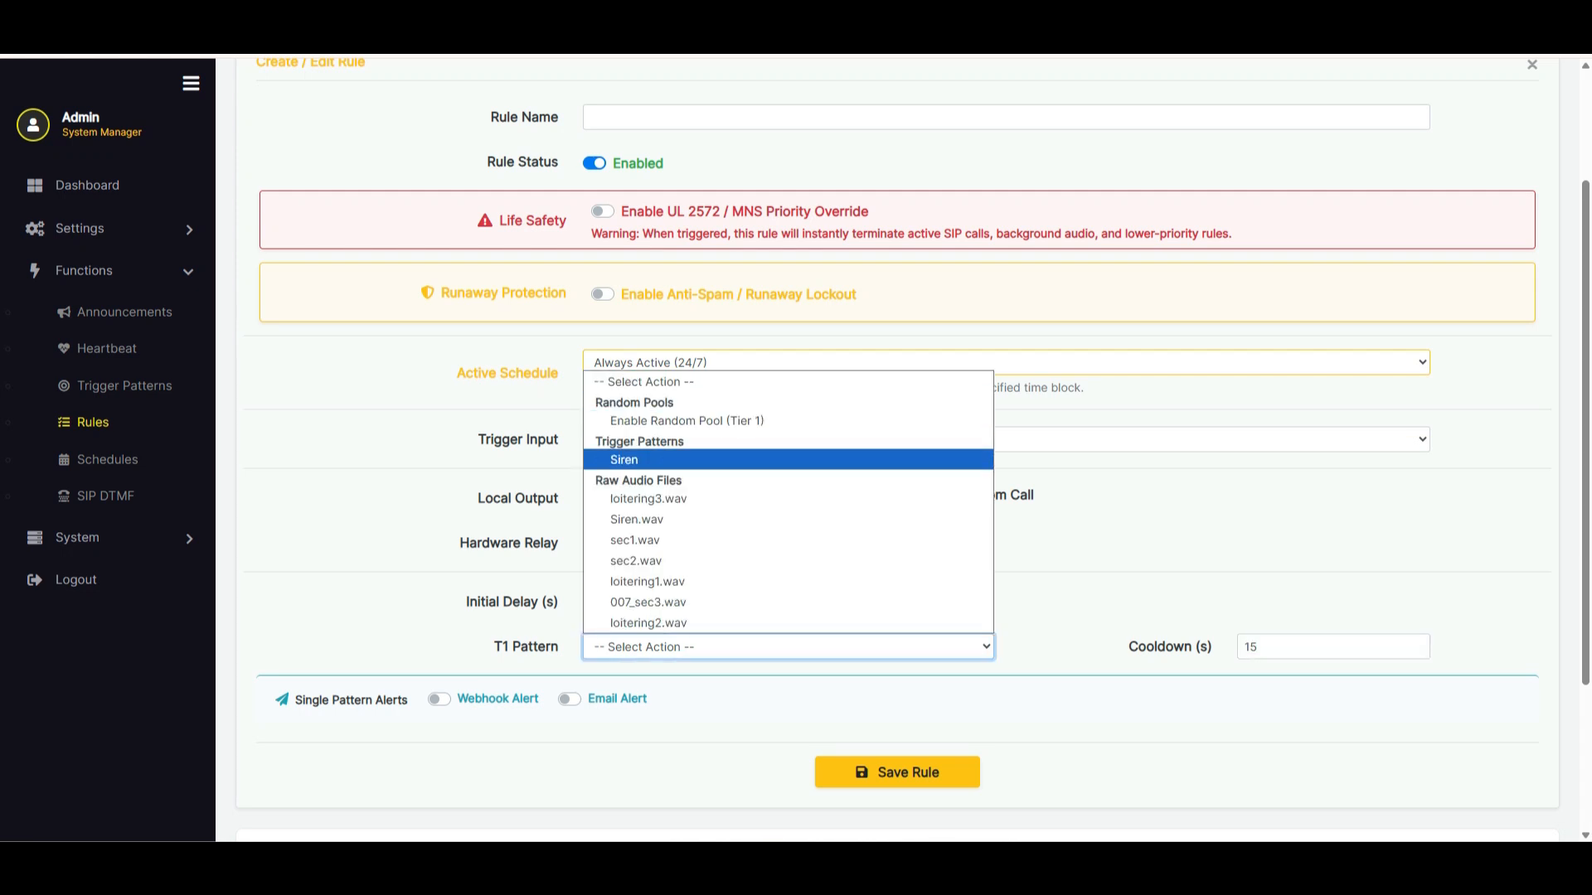
key(Up)
key(Up)
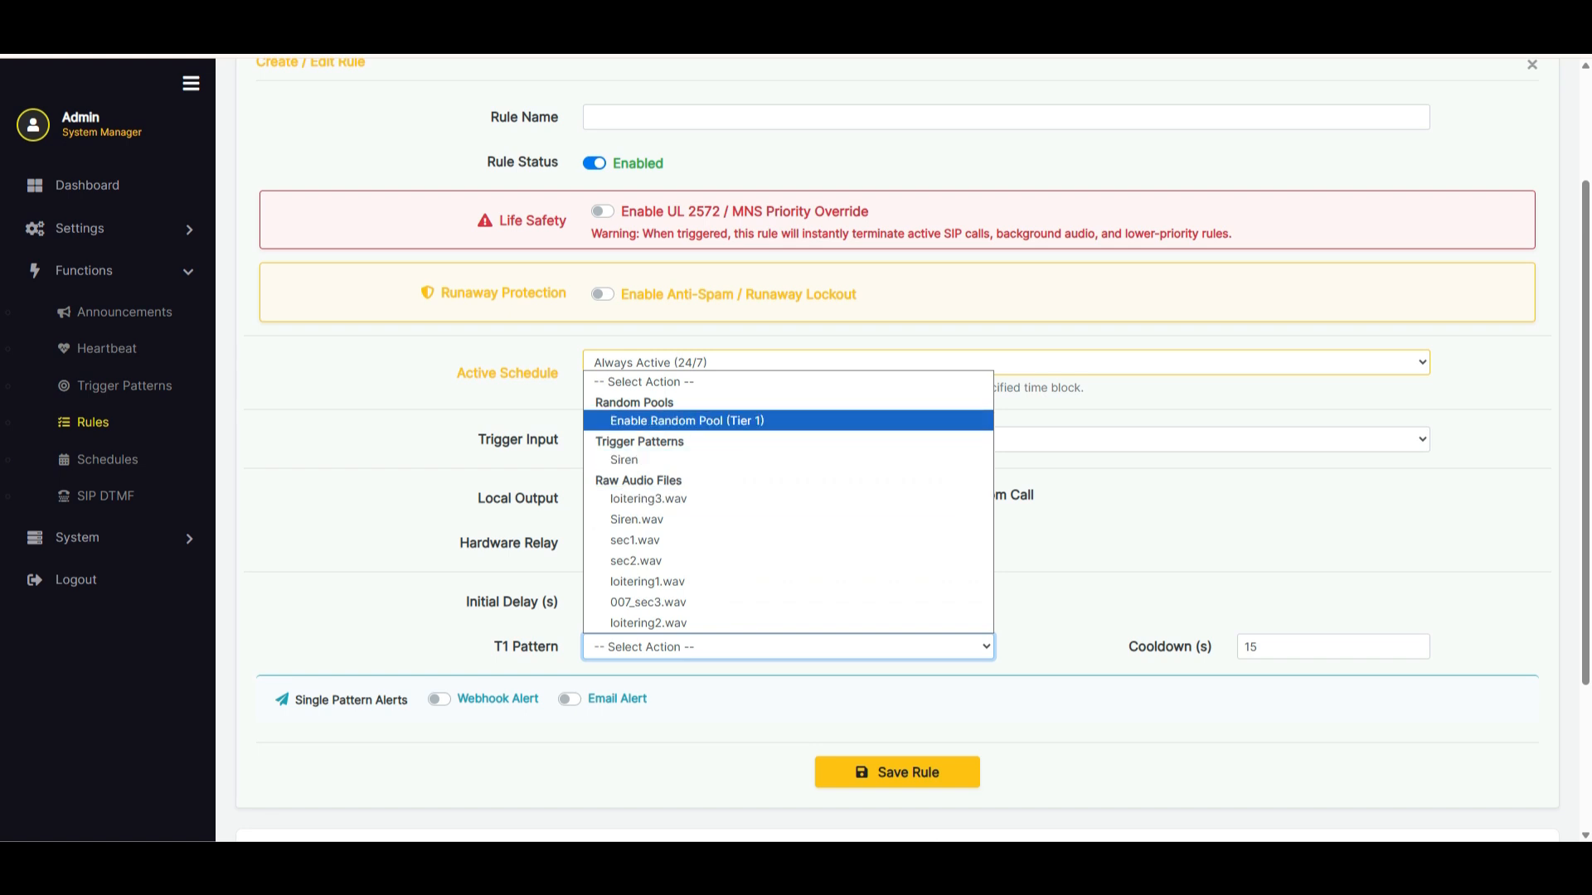
key(Return)
Add sec1.wav, sec2.wav and 007_sec3.wav to the tier 1 active audio pool
scroll(897, 449, down, 5)
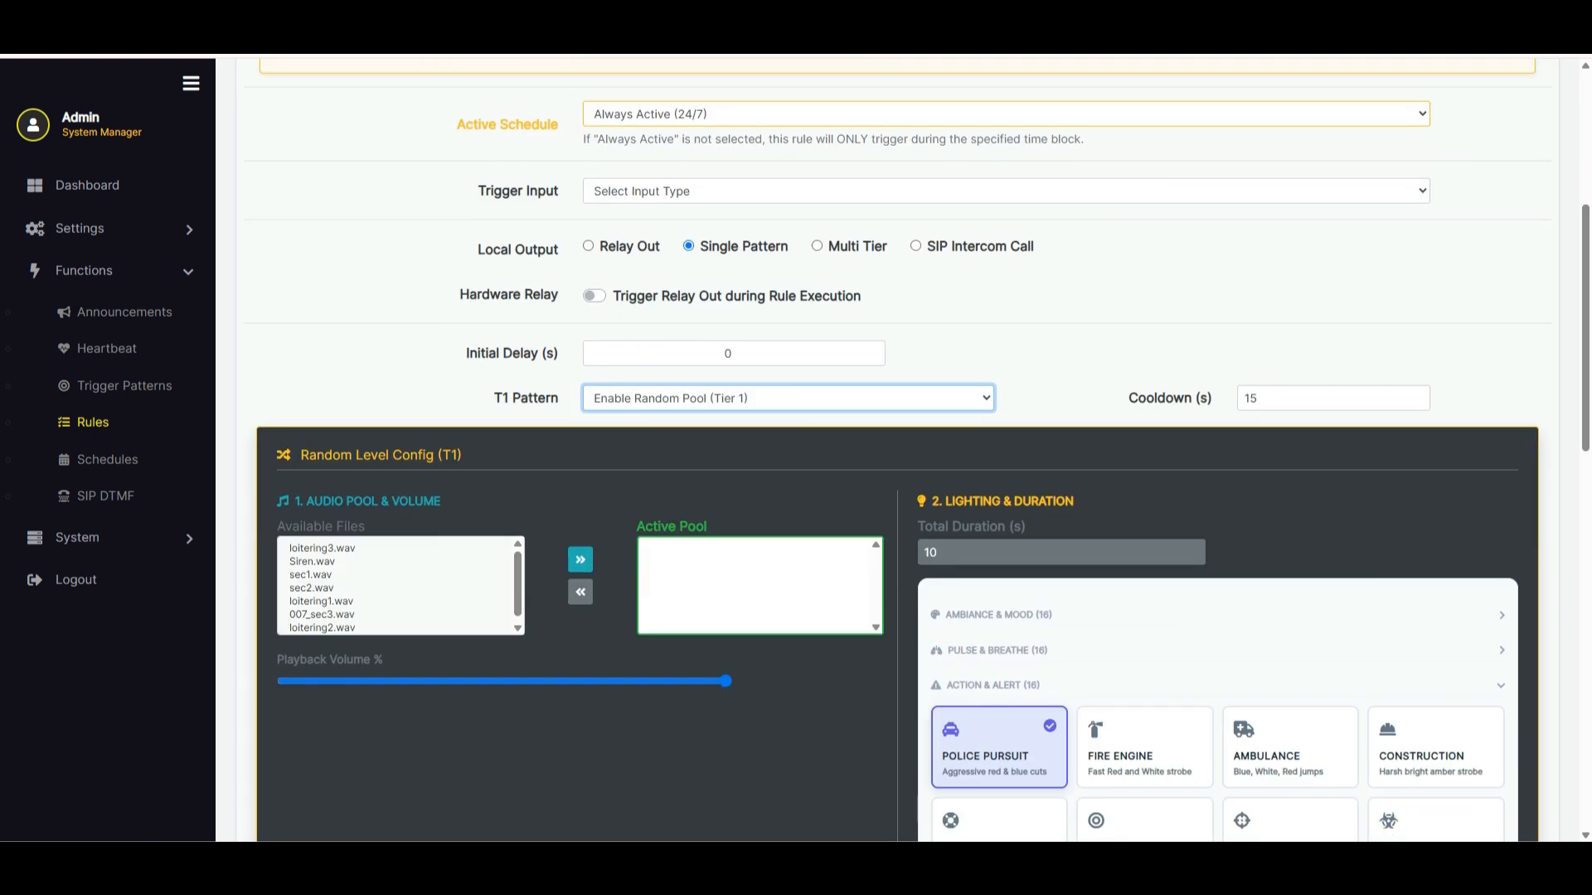
click(365, 409)
click(581, 394)
click(364, 409)
click(581, 394)
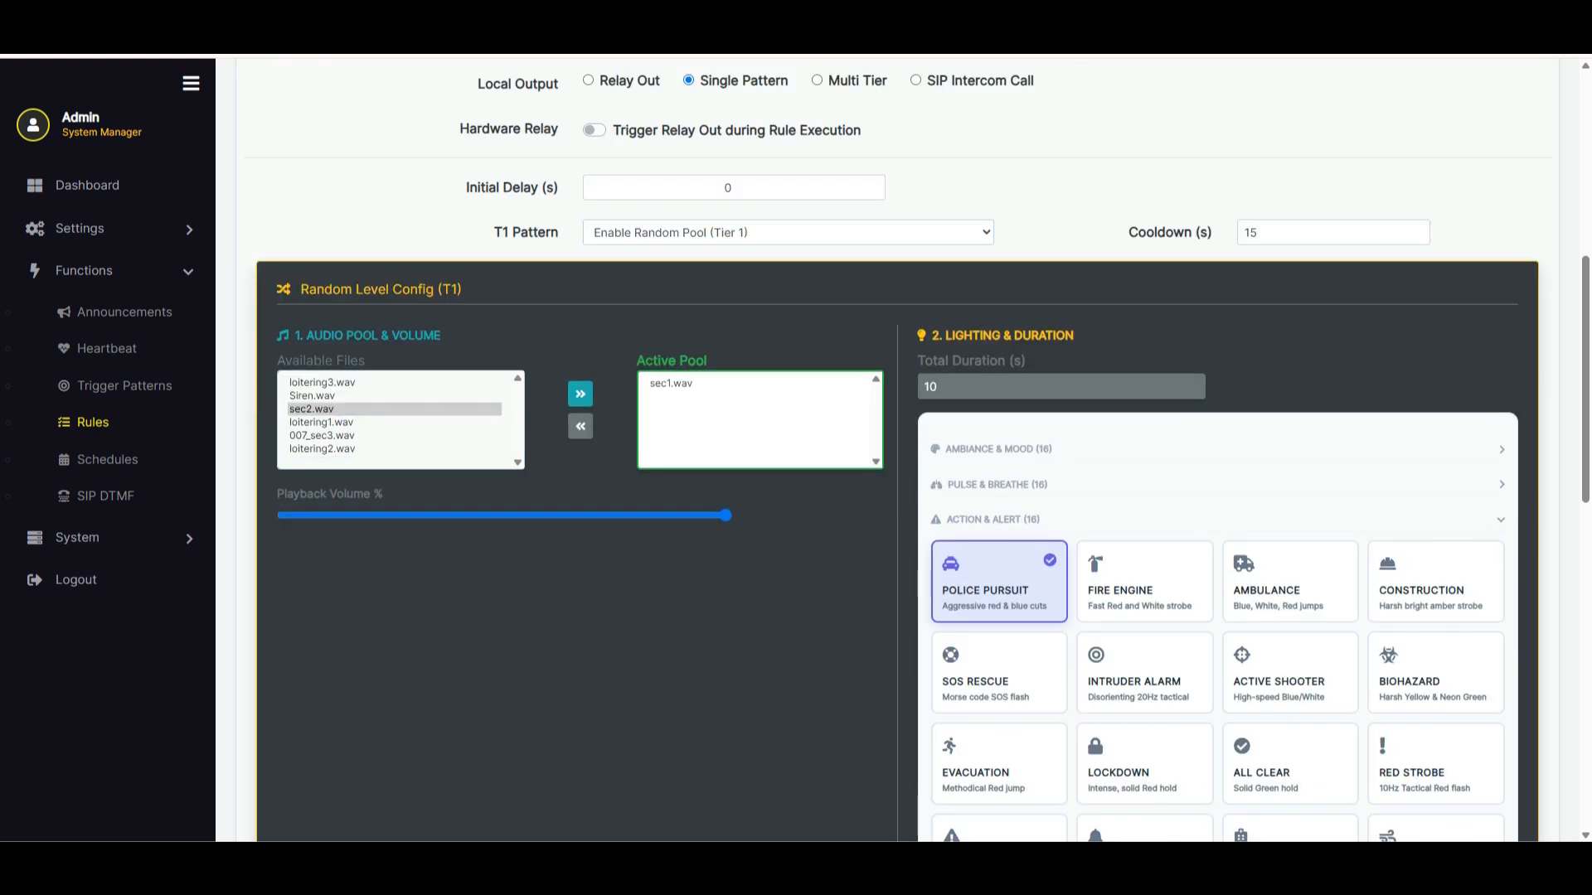
click(580, 394)
click(365, 422)
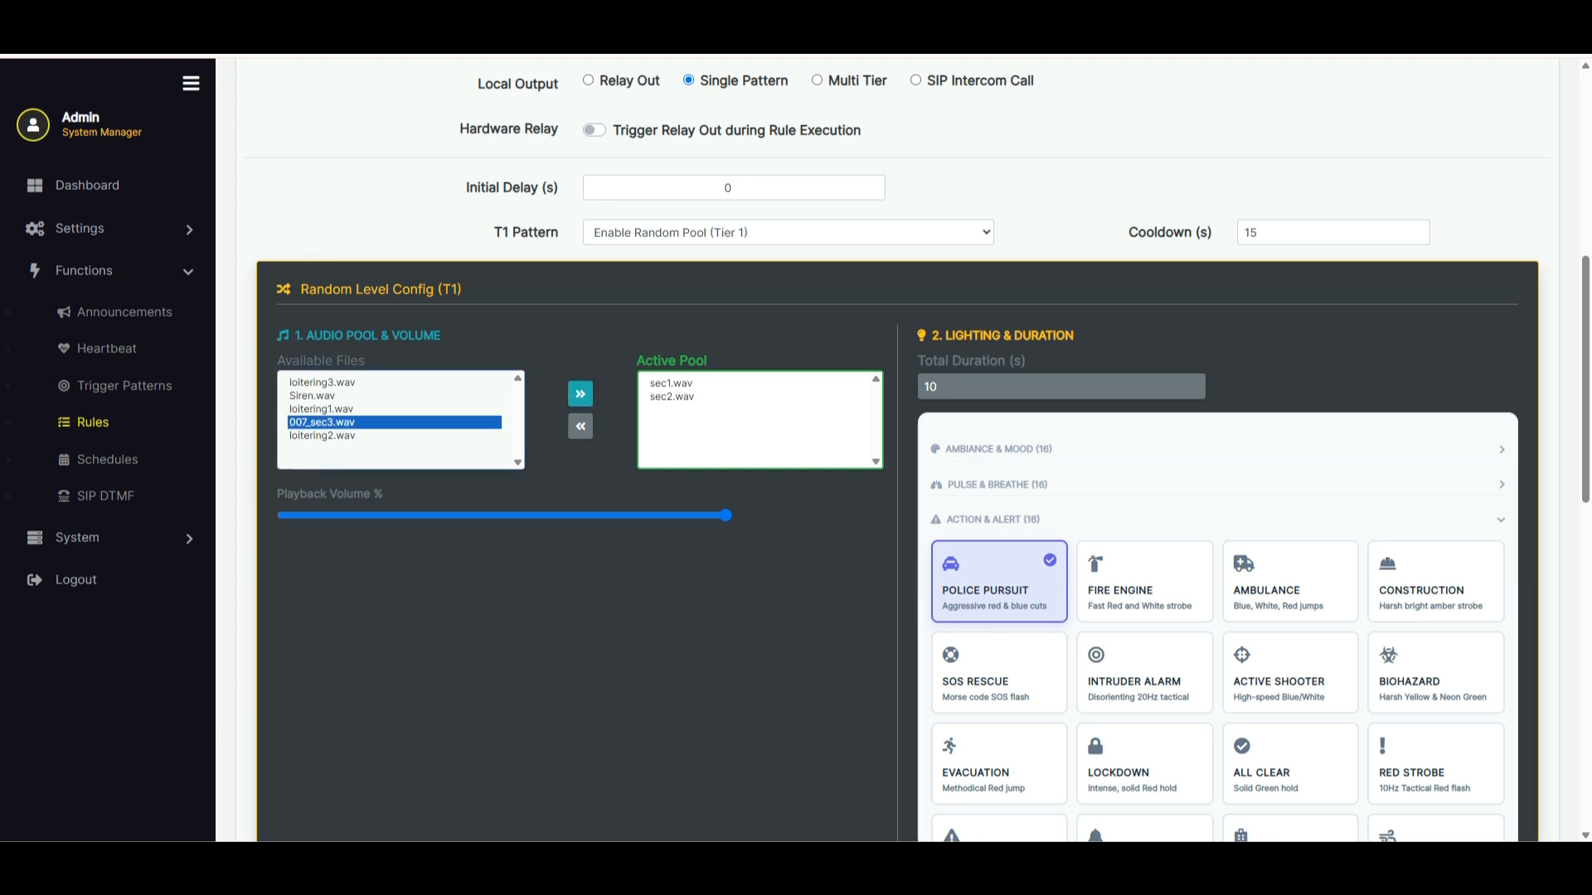
click(581, 394)
click(581, 394)
Select the Active Shooter lighting pattern for the tier 1 random pool and review its lighting sequence
scroll(1285, 497, down, 3)
click(1289, 432)
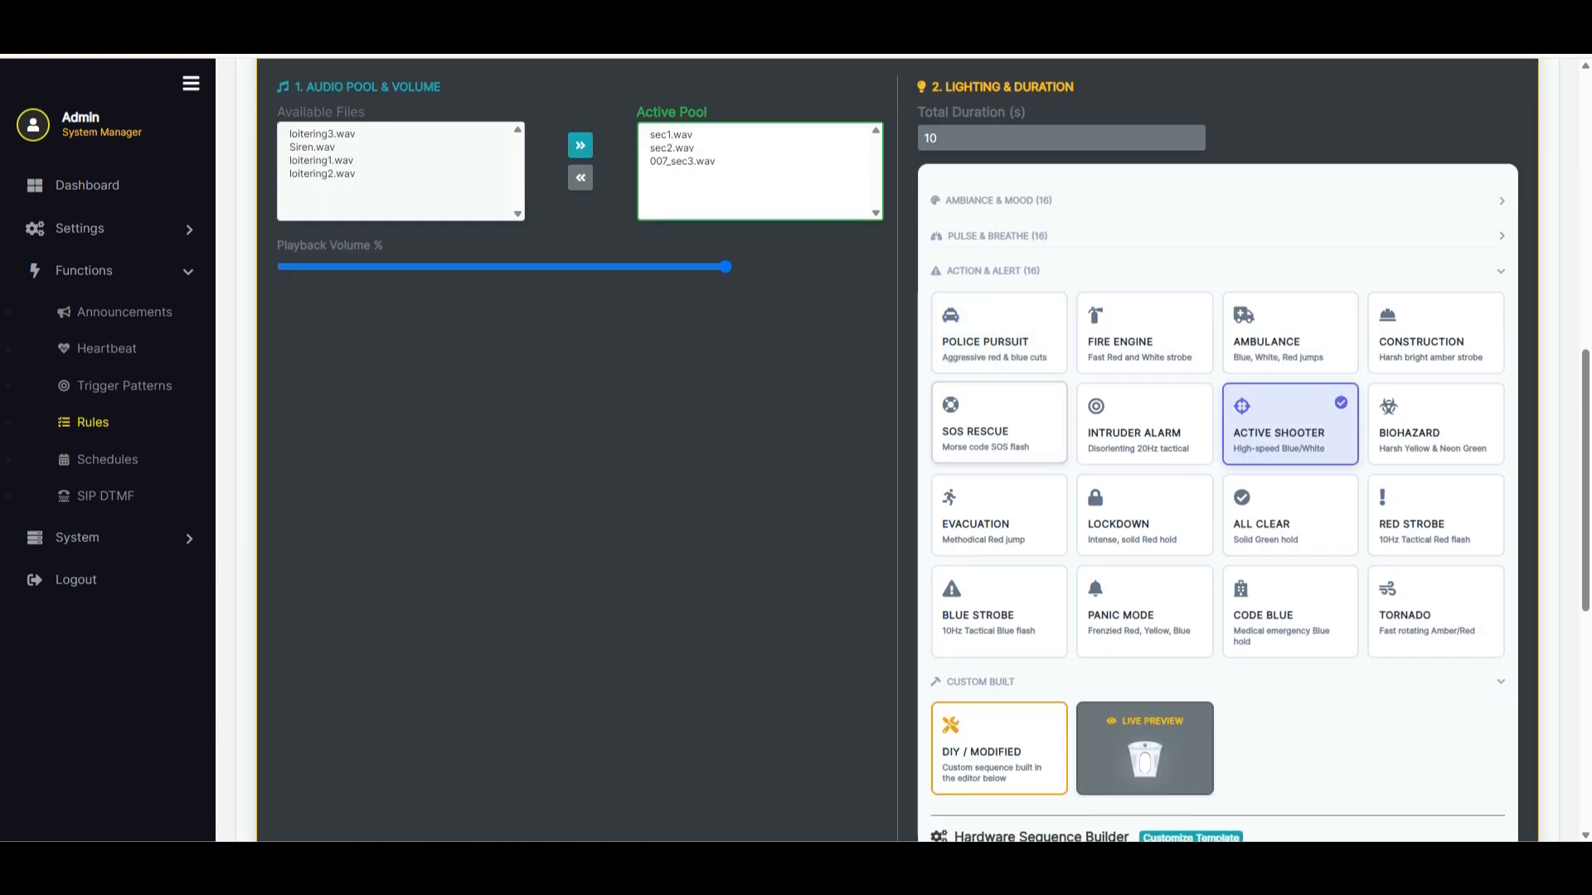
scroll(912, 456, up, 2)
scroll(912, 456, down, 2)
scroll(912, 456, up, 2)
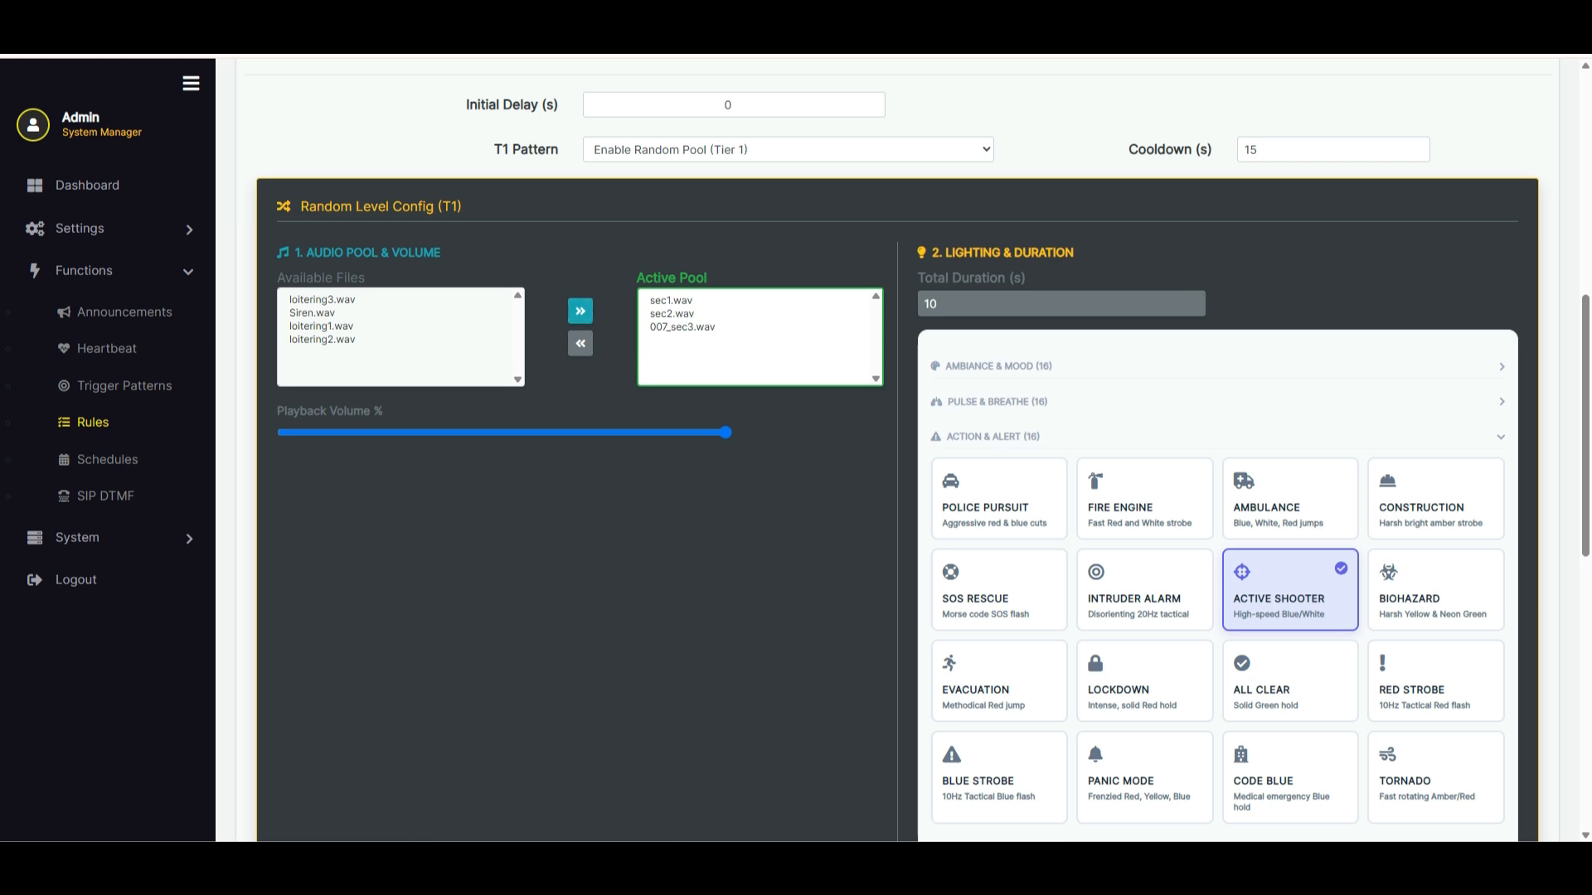
scroll(920, 448, down, 9)
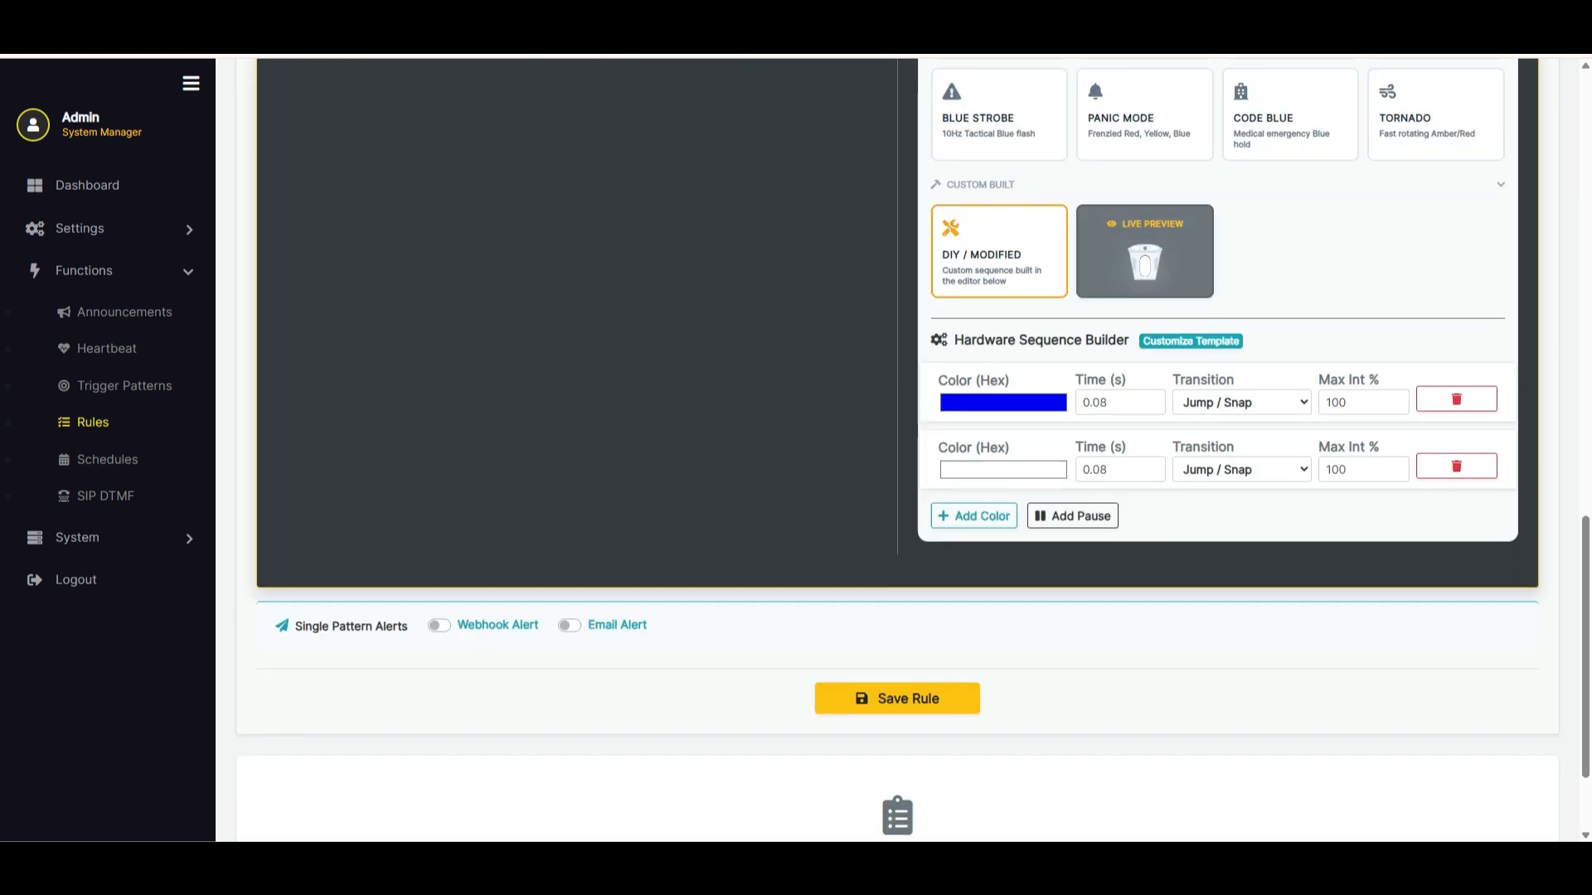
scroll(920, 448, up, 11)
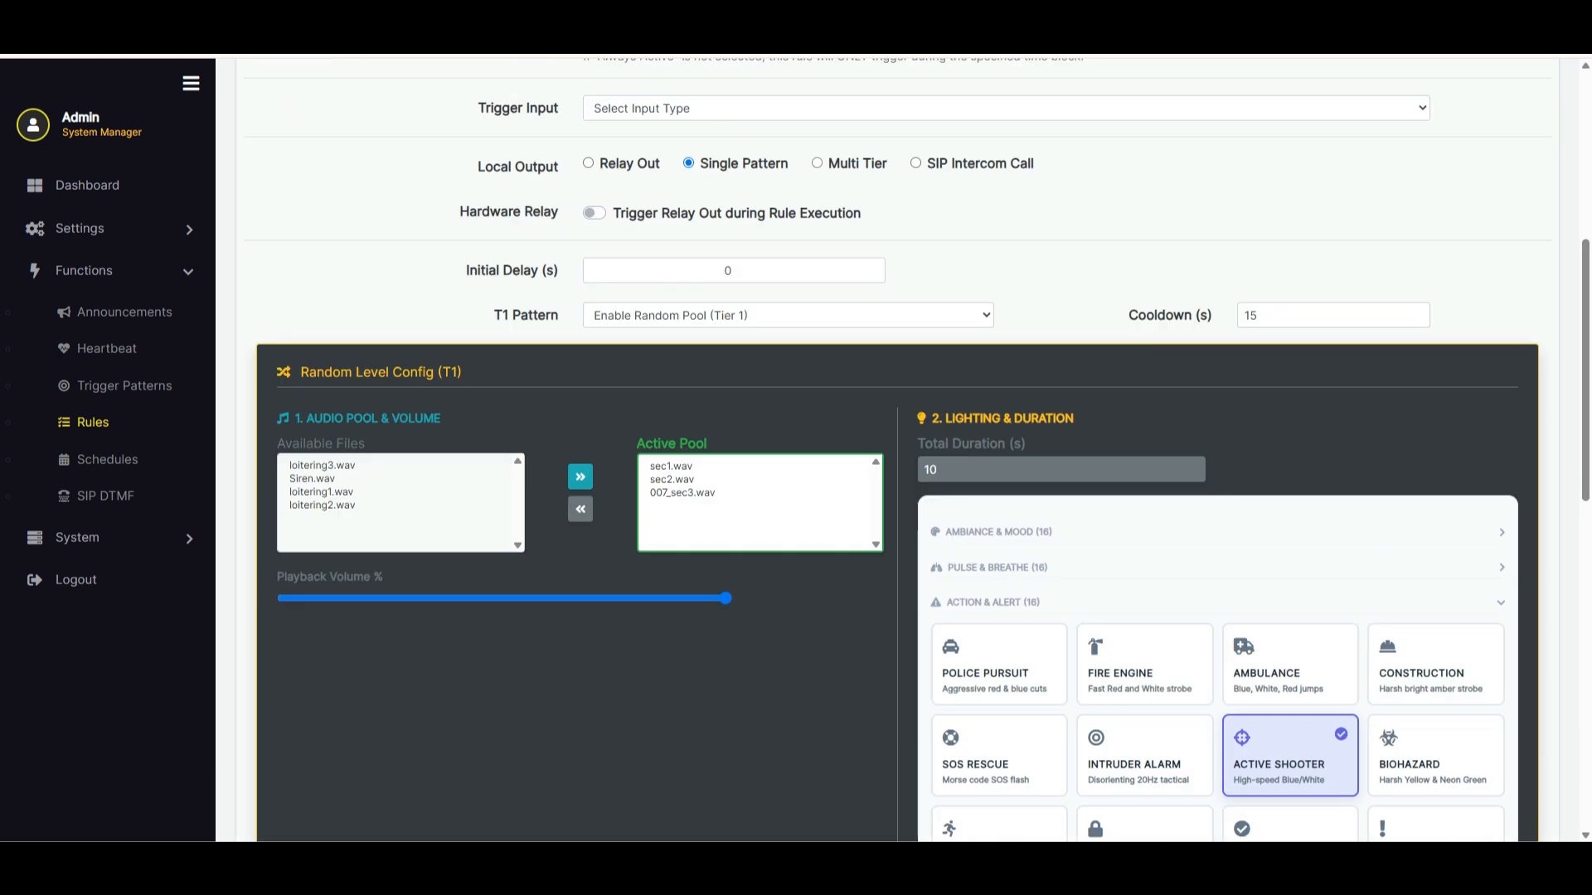
Switch the local output to Multi Tier and enable the random pools for the T1 and T2 patterns
click(817, 163)
click(625, 315)
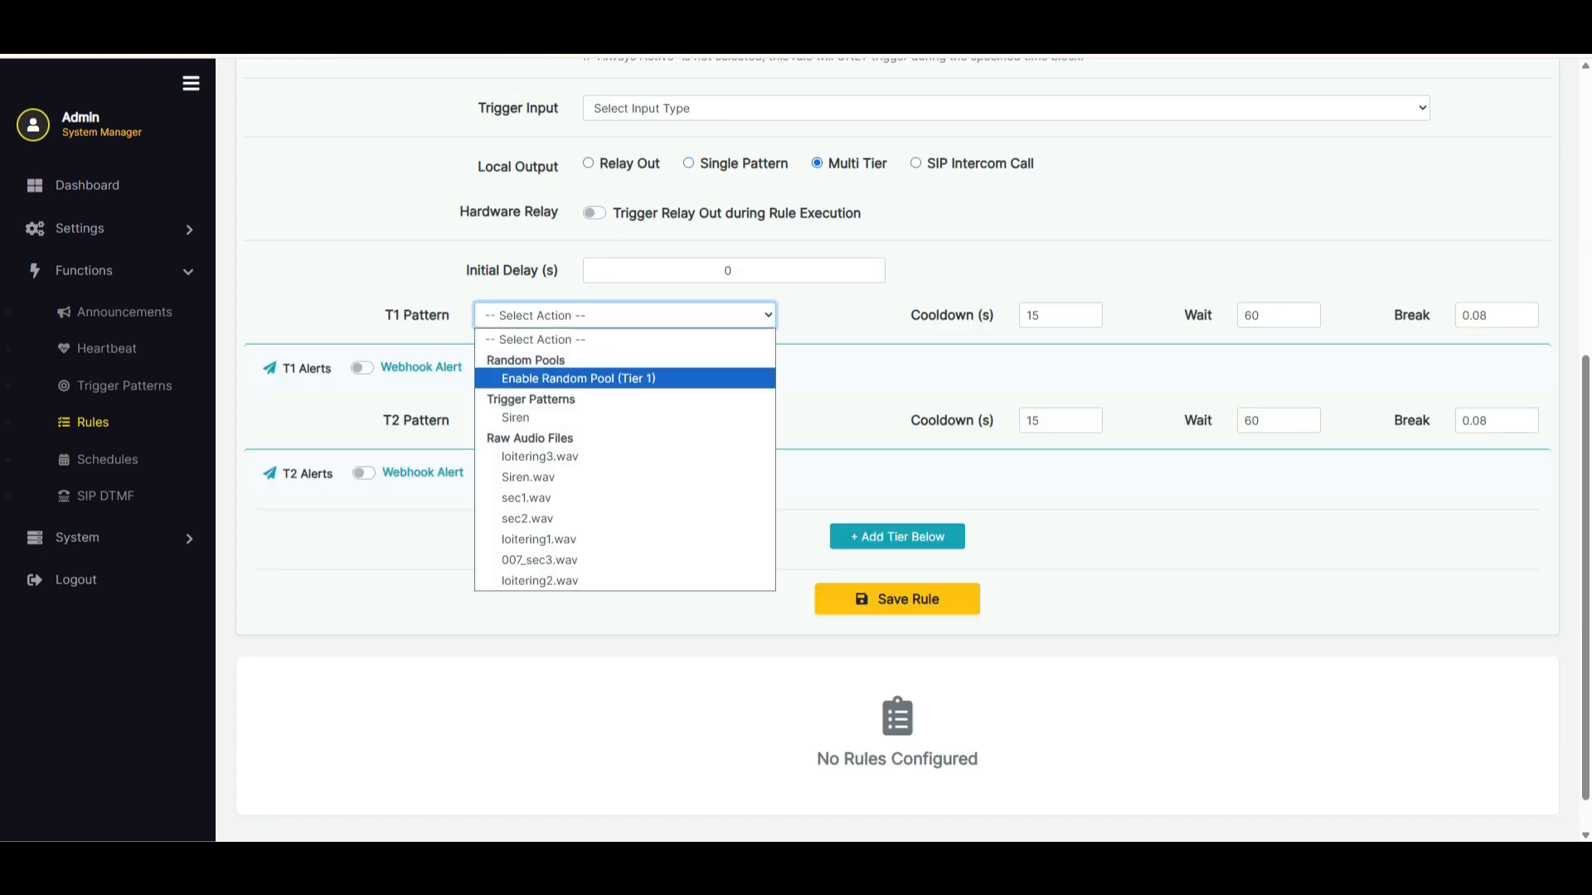
click(578, 378)
scroll(625, 373, down, 13)
click(625, 374)
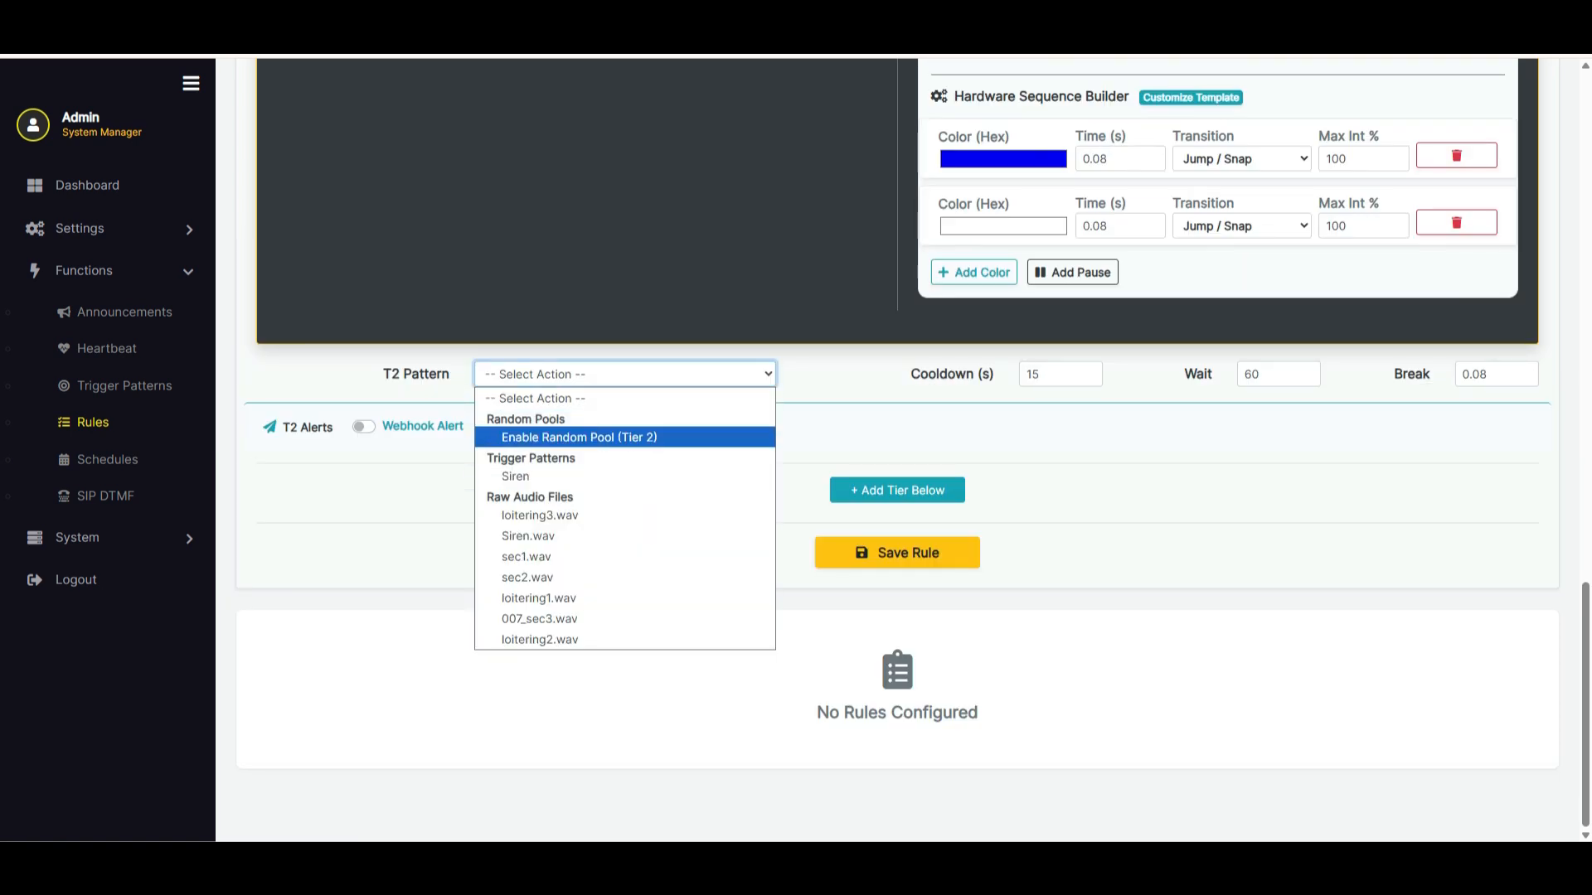
click(579, 437)
scroll(579, 437, down, 10)
Add a third tier to the rule and set its pattern to Siren
click(897, 490)
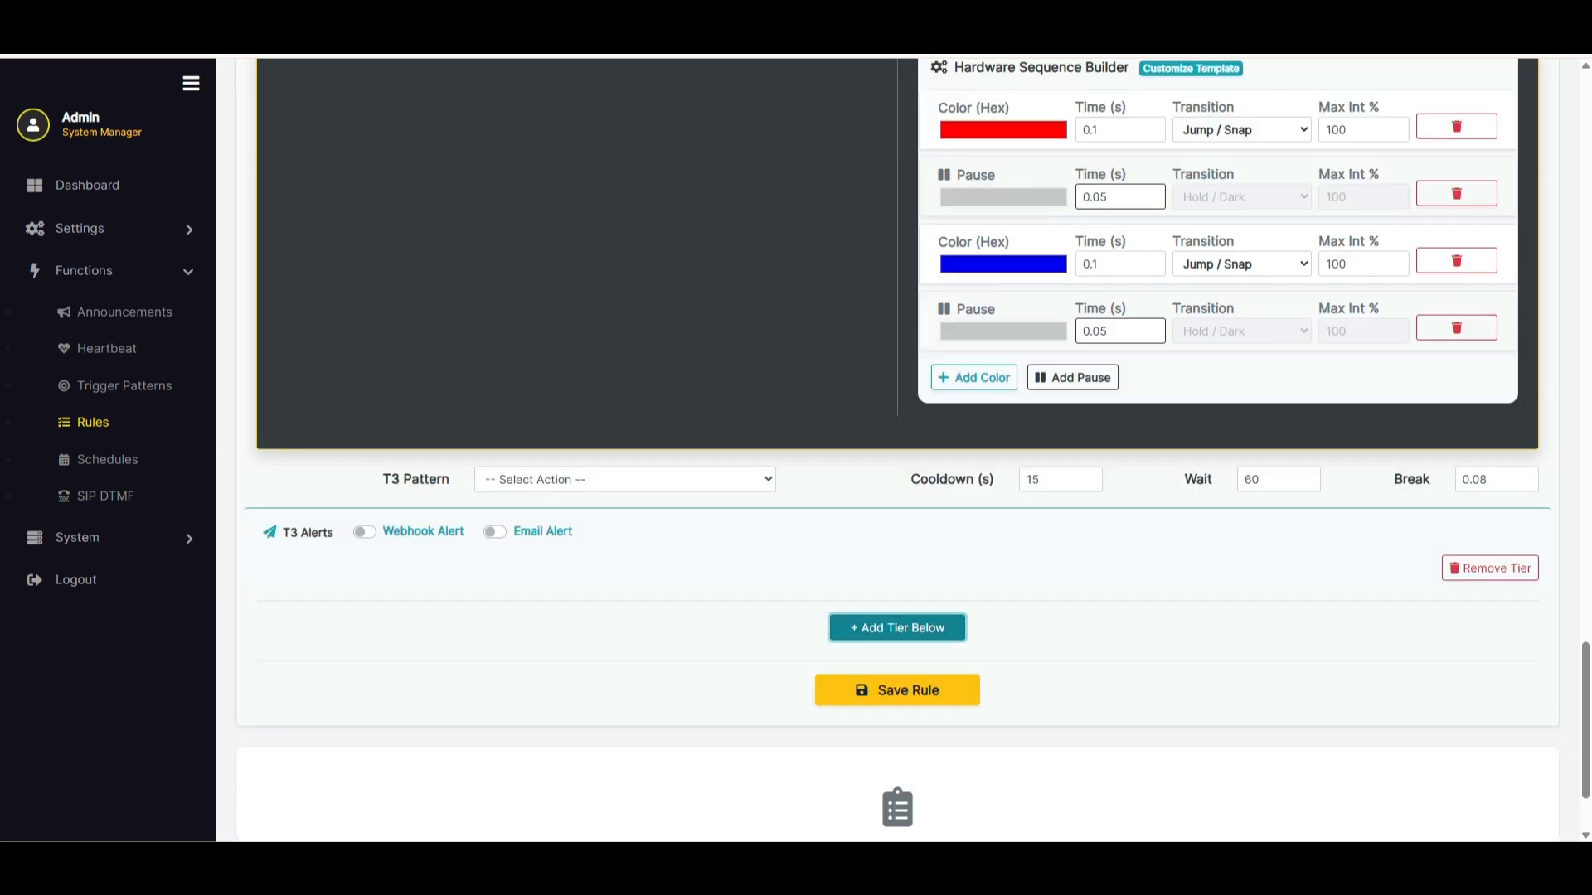
click(625, 479)
click(516, 582)
Examine the cooldown and wait settings of the rule's tiers
scroll(516, 582, up, 20)
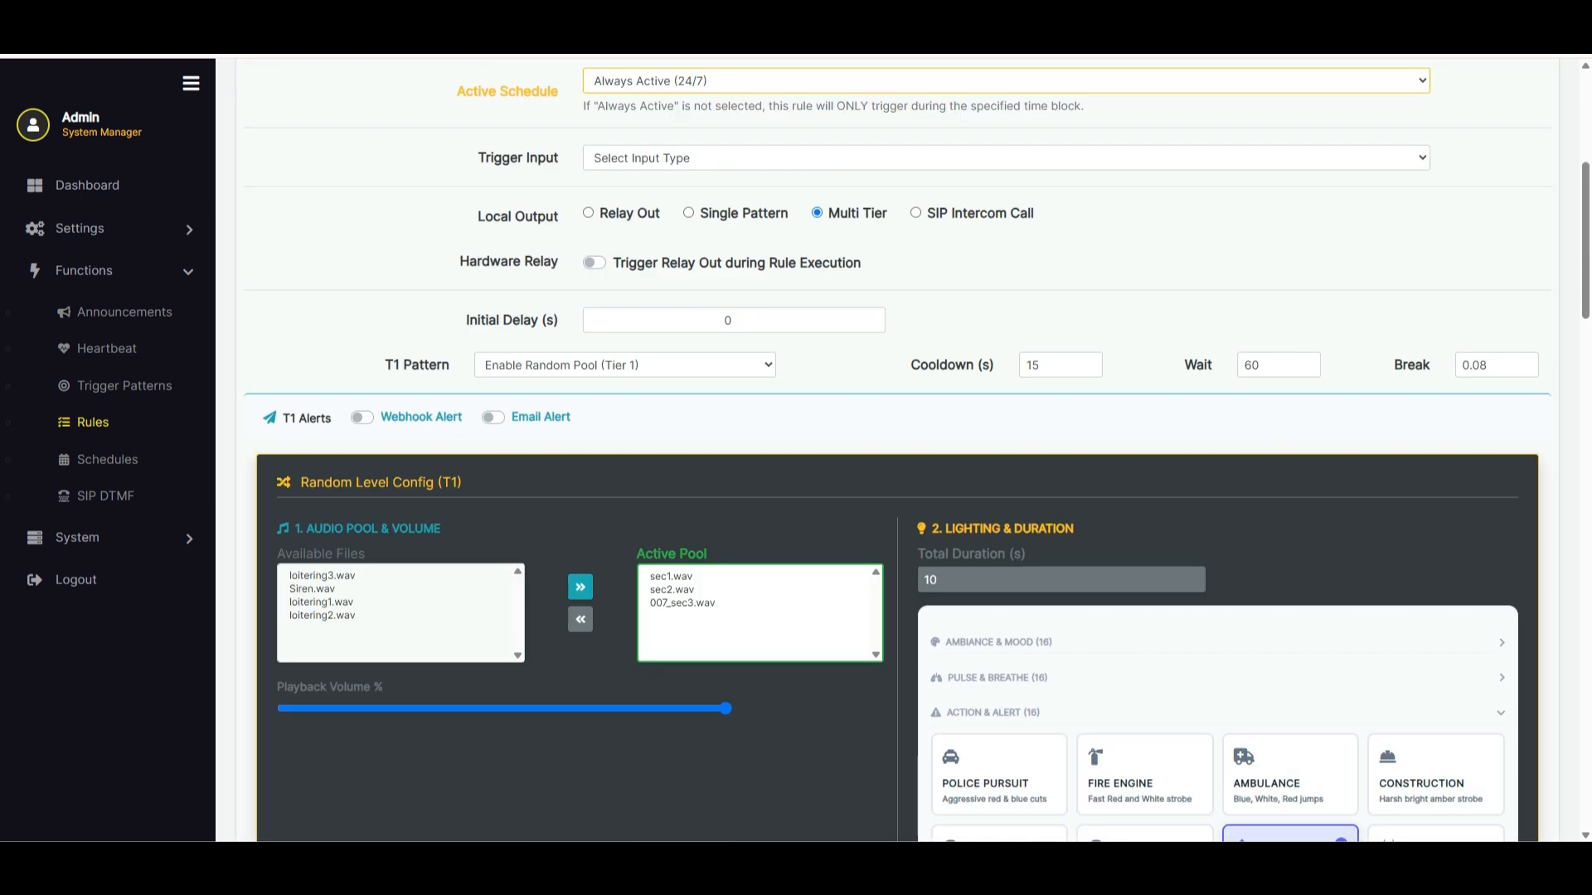
double_click(1033, 365)
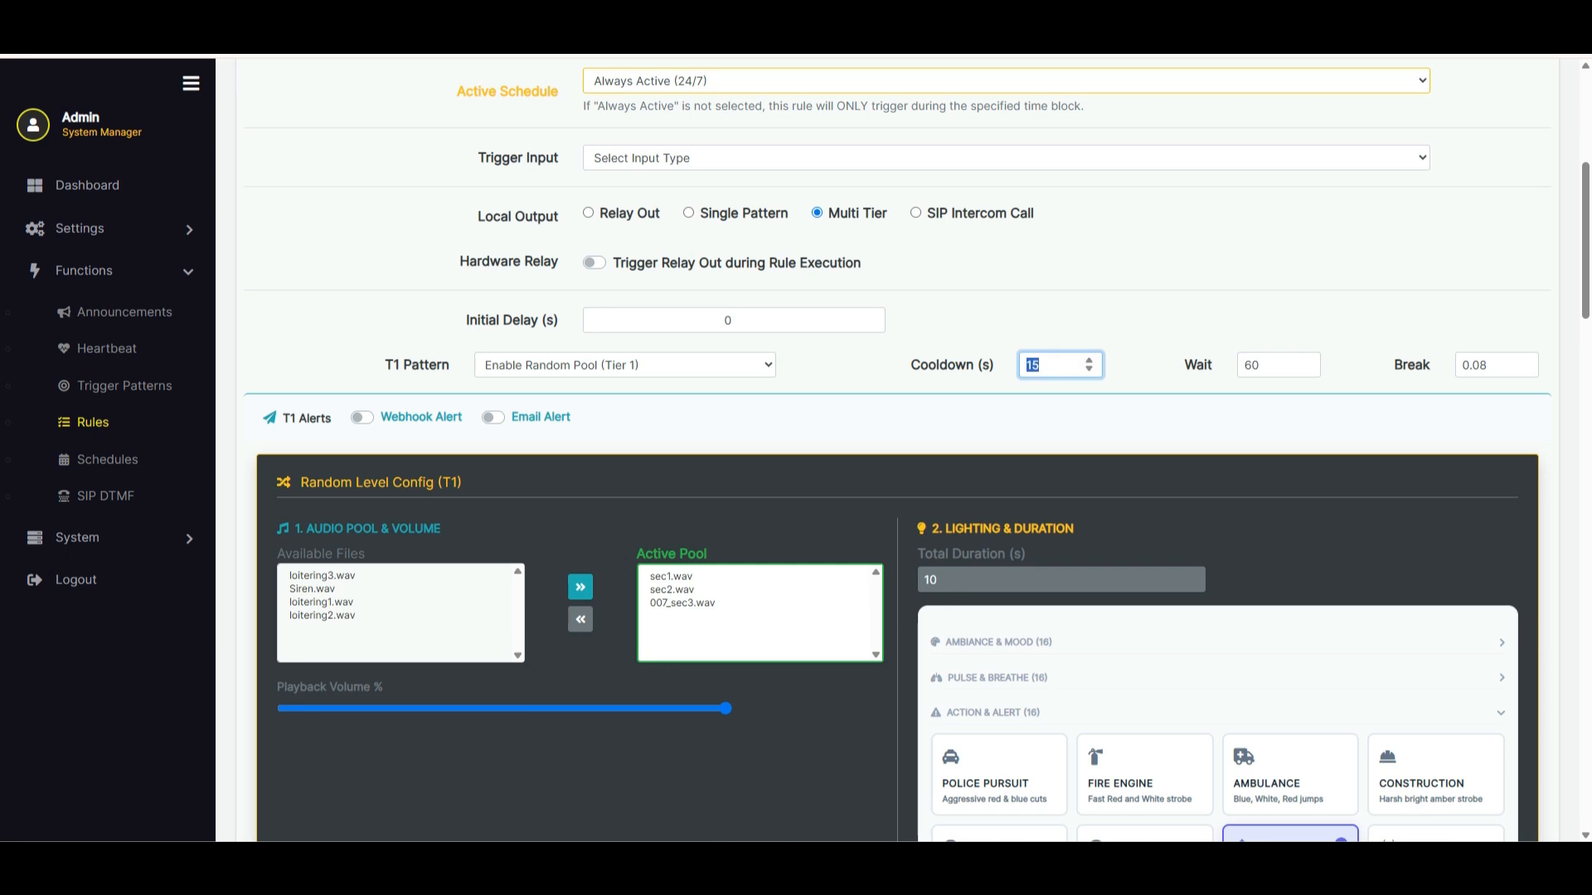
key(Tab)
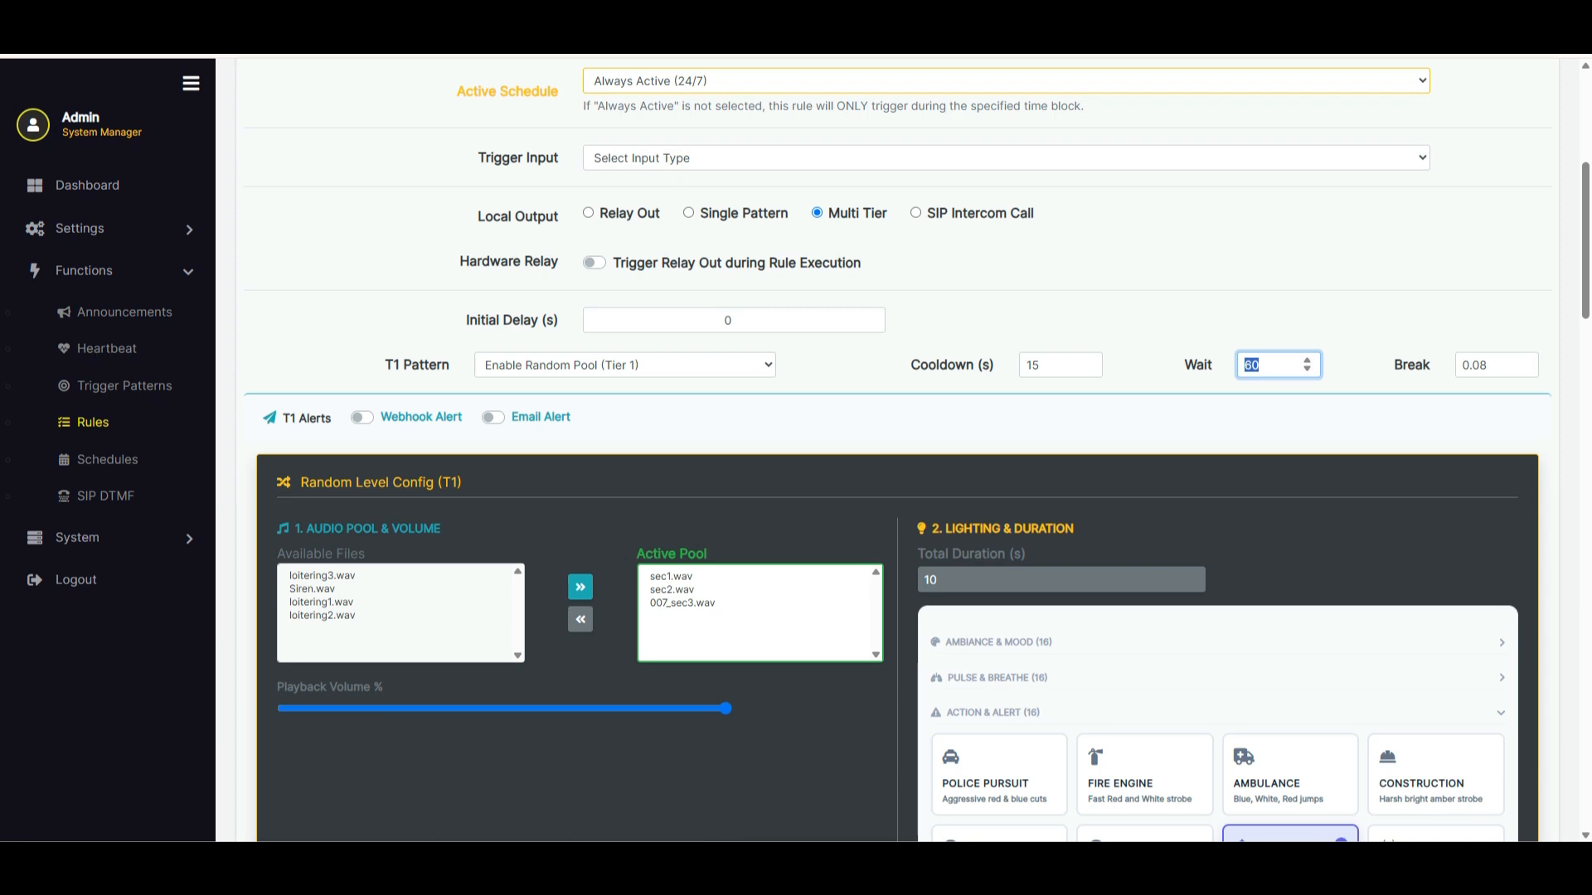
scroll(897, 449, down, 19)
scroll(897, 449, up, 2)
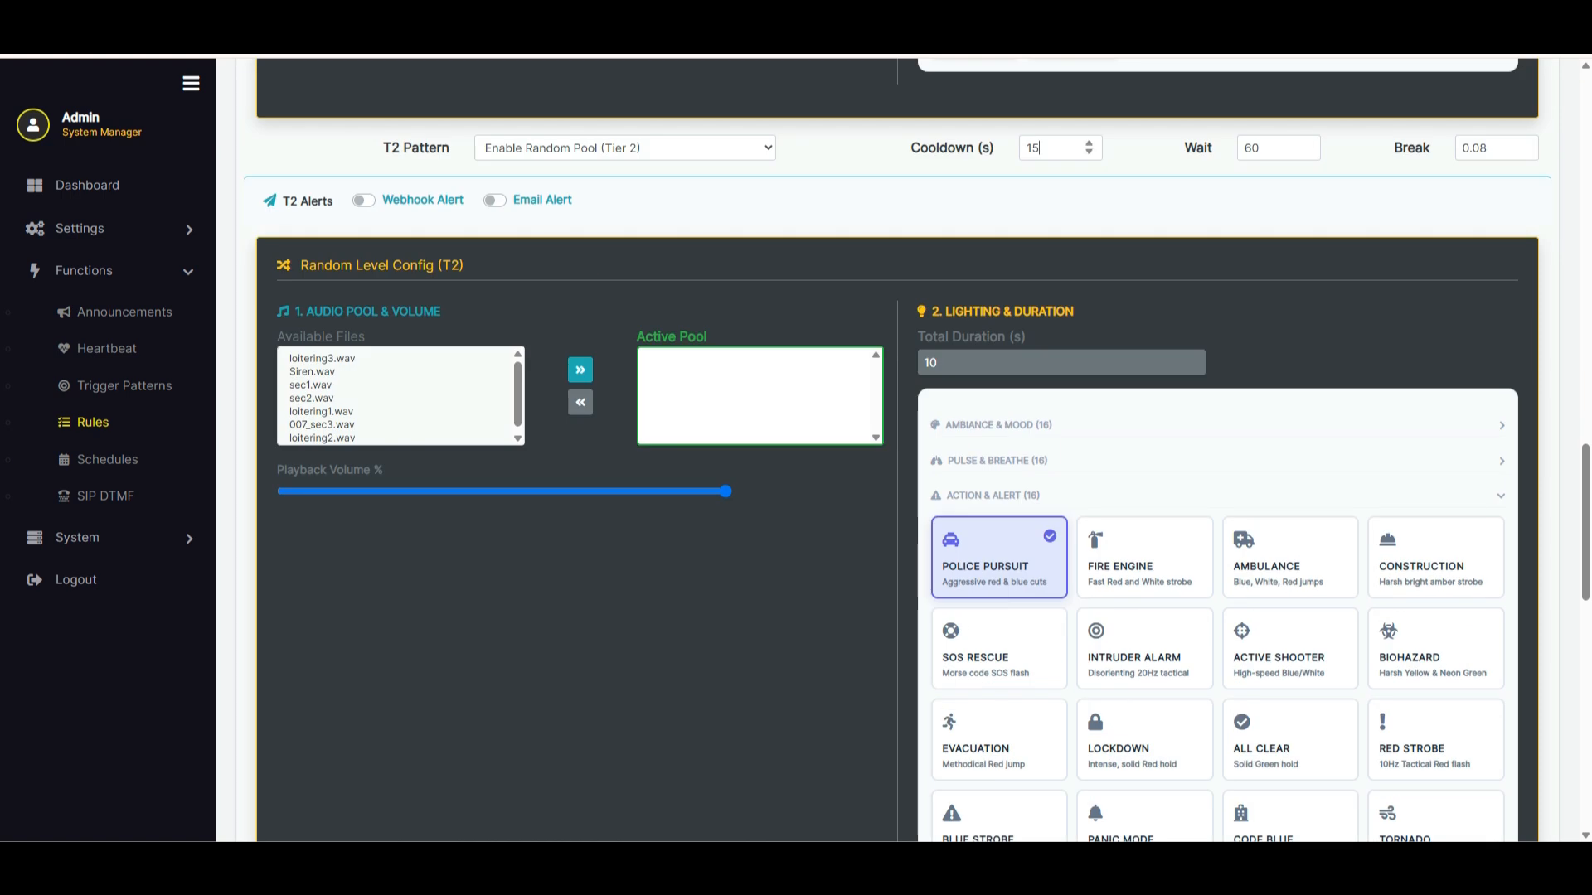
scroll(898, 449, down, 15)
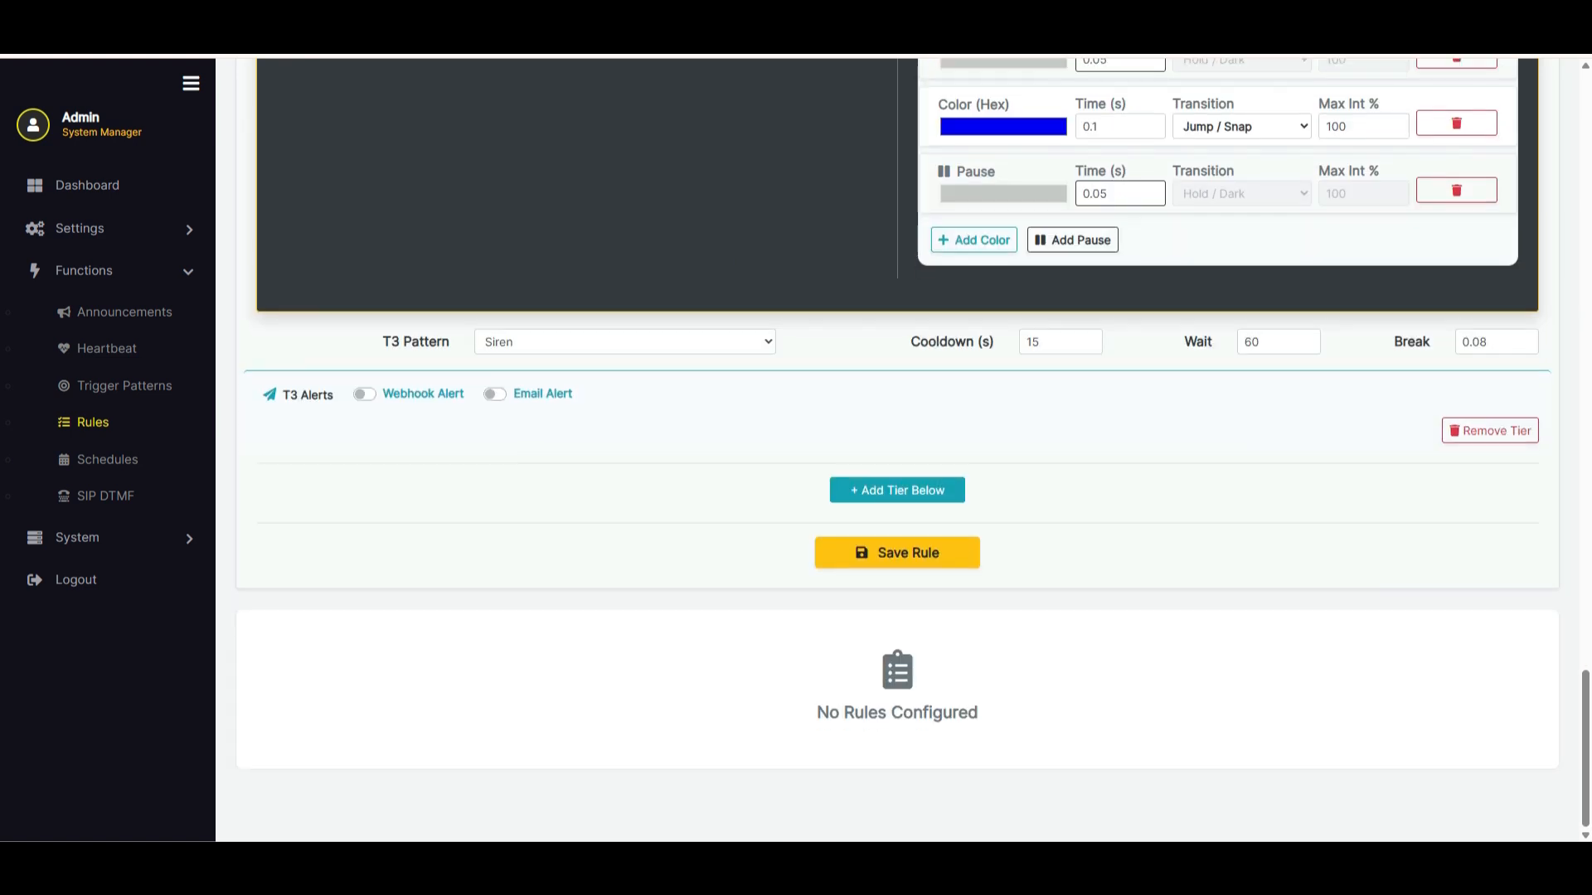
Set the T3 cooldown to 0 seconds and enable the T3 email alert
double_click(1036, 342)
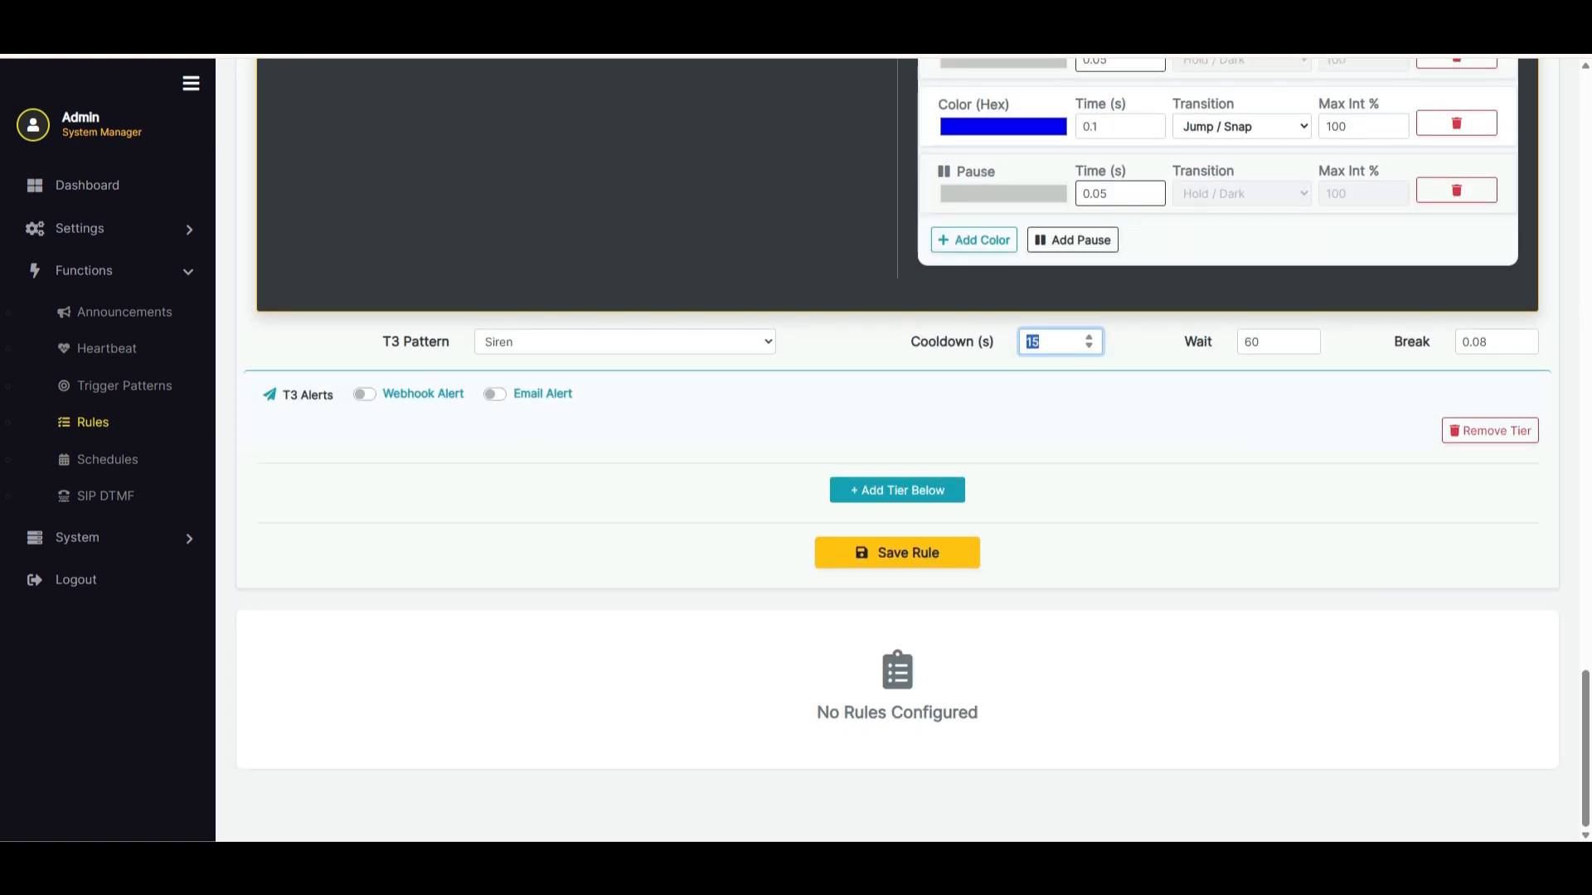
text(0)
click(495, 394)
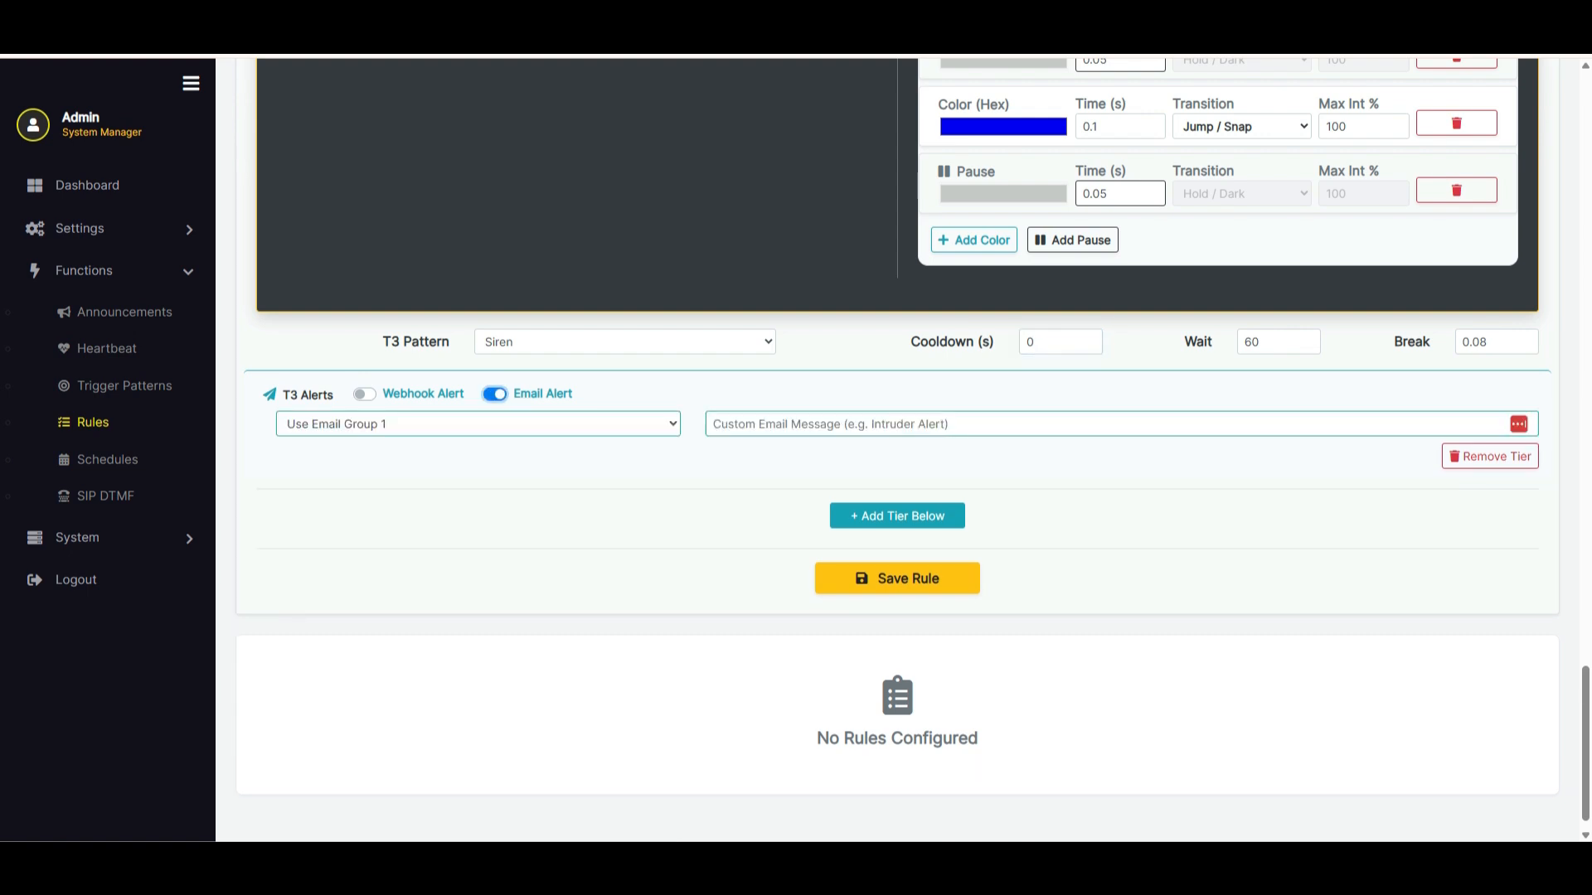
Review the tier 2 and tier 3 settings and save the rule
scroll(897, 447, up, 10)
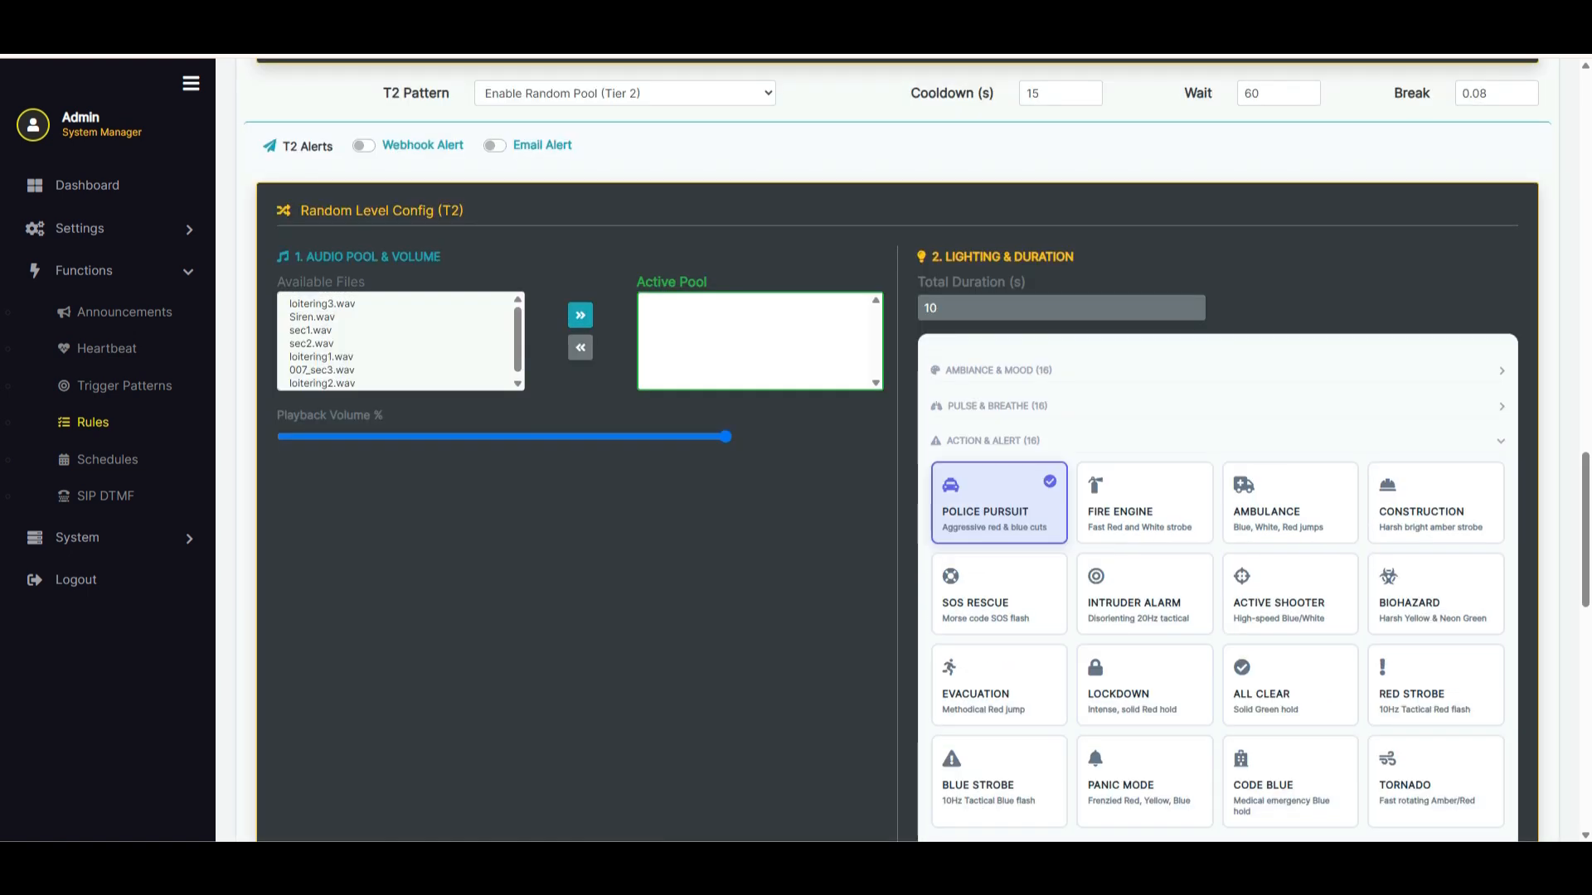
scroll(897, 448, down, 10)
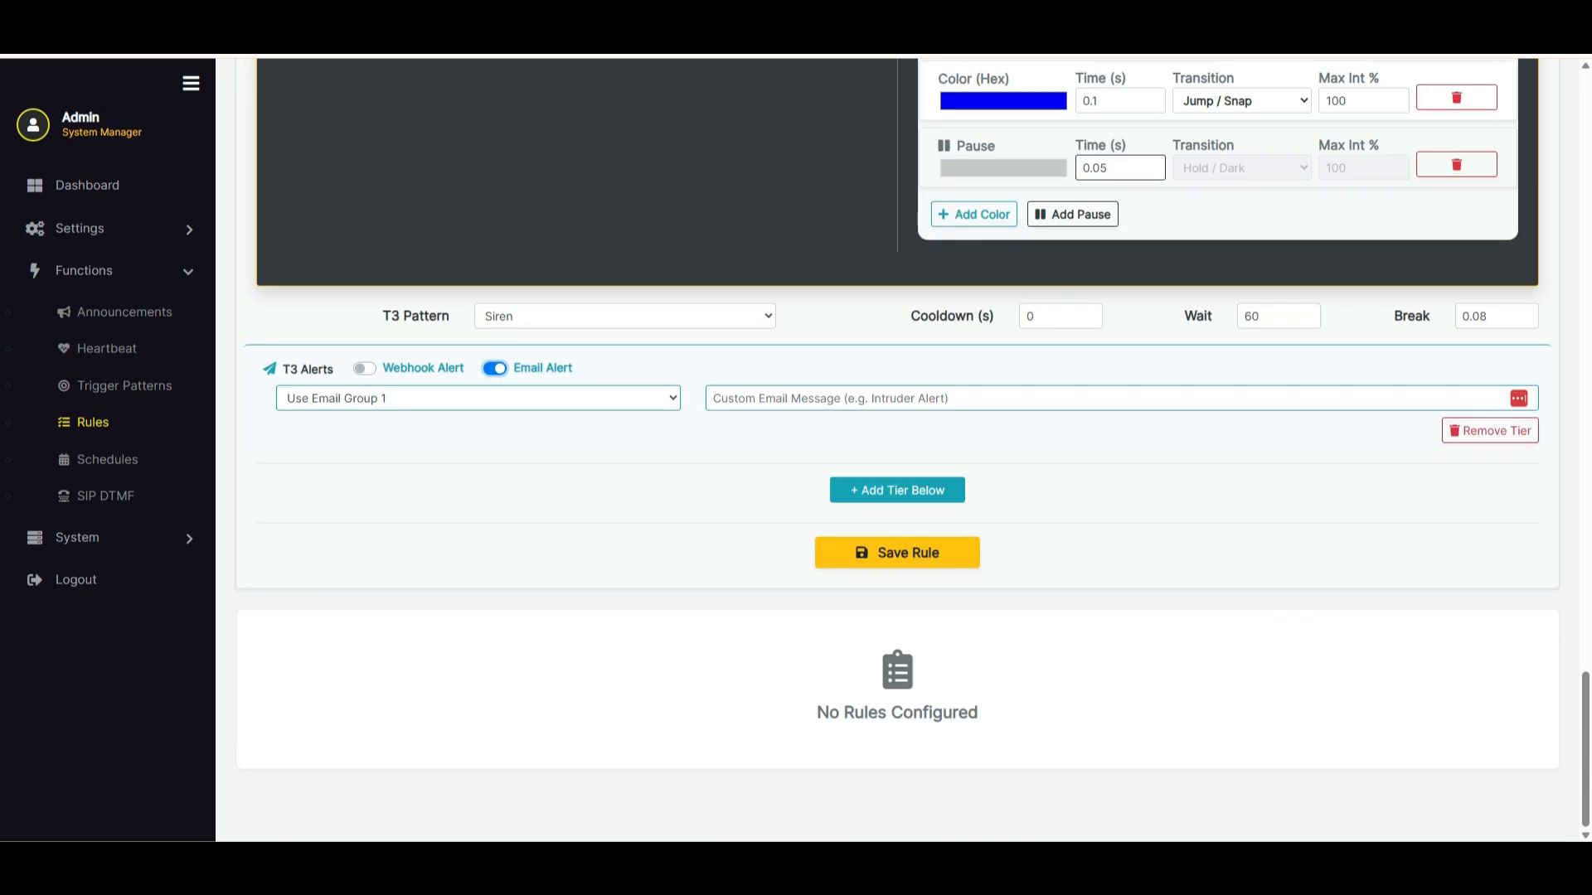
click(897, 553)
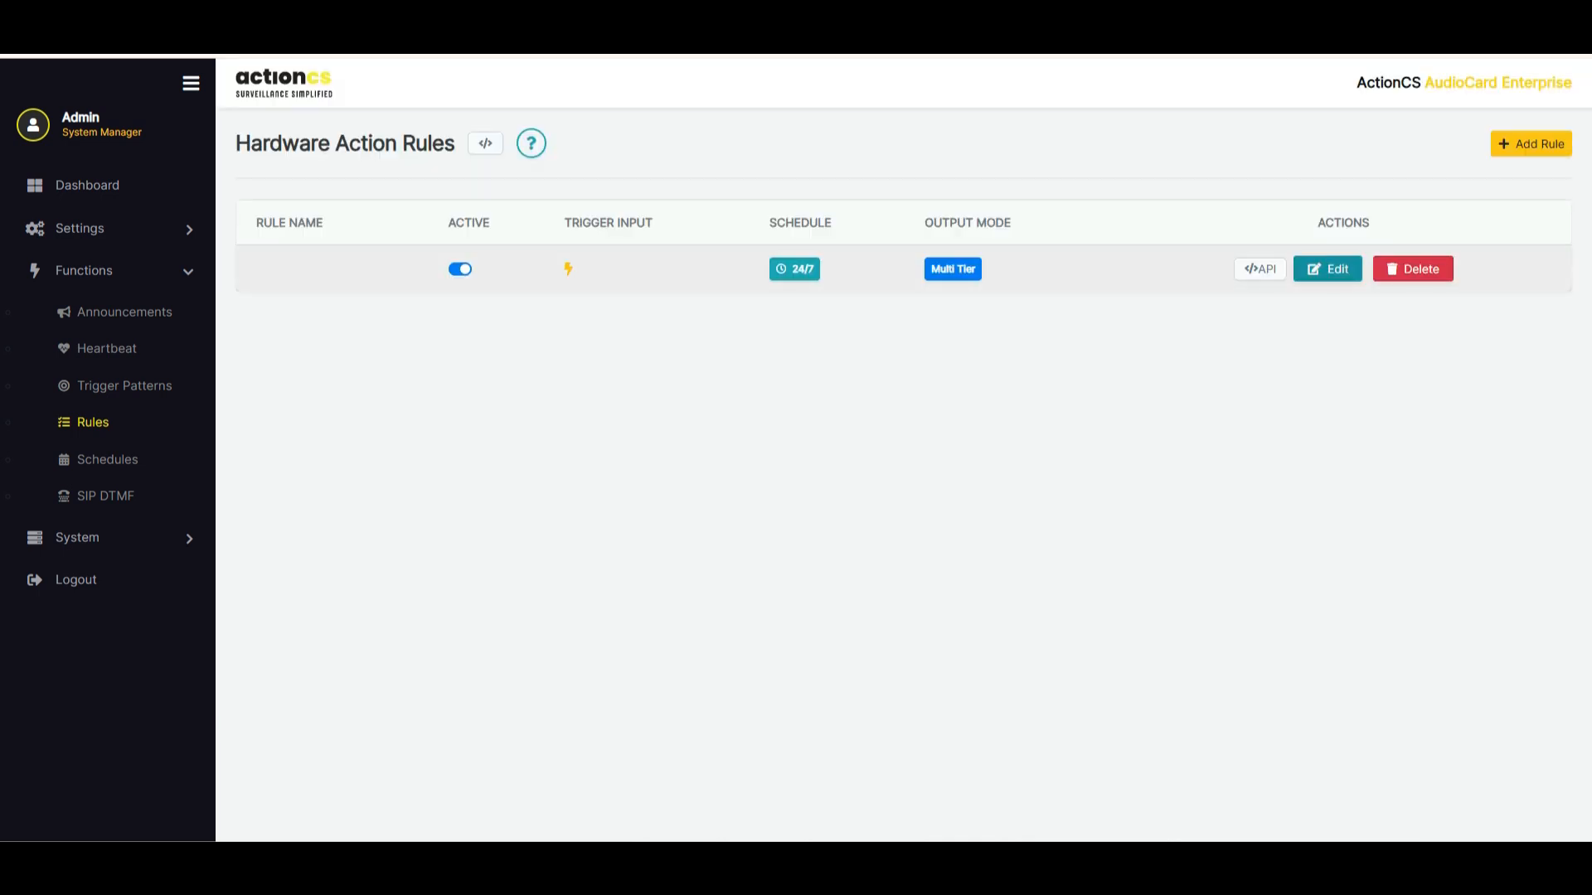
Reopen the saved rule for editing and set its trigger input to Alarm2 From Camera
click(1328, 269)
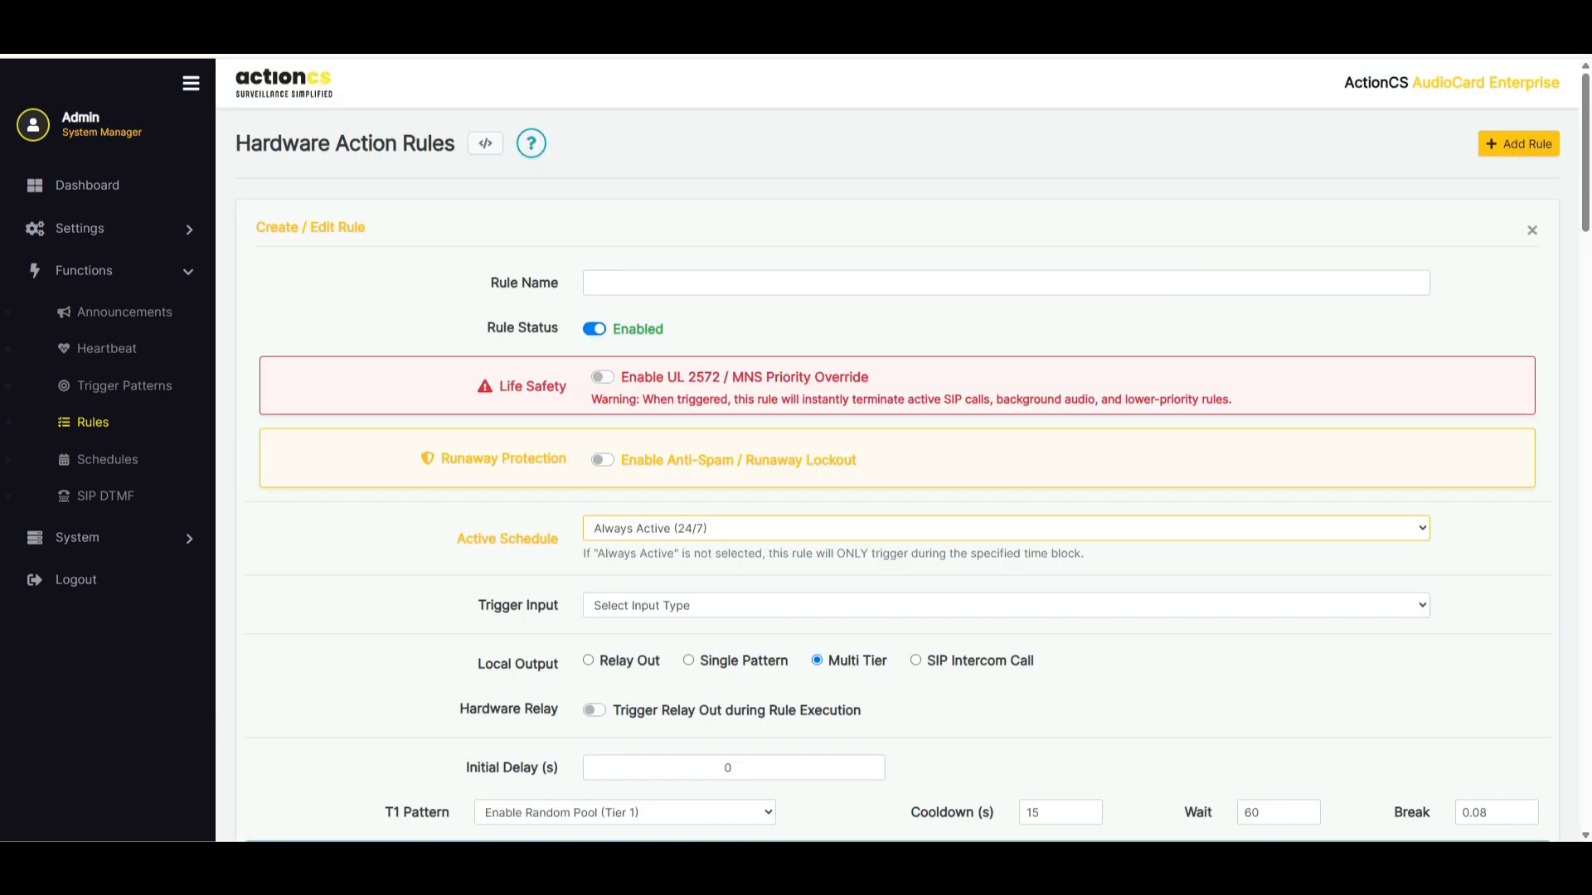
click(1006, 605)
click(1006, 333)
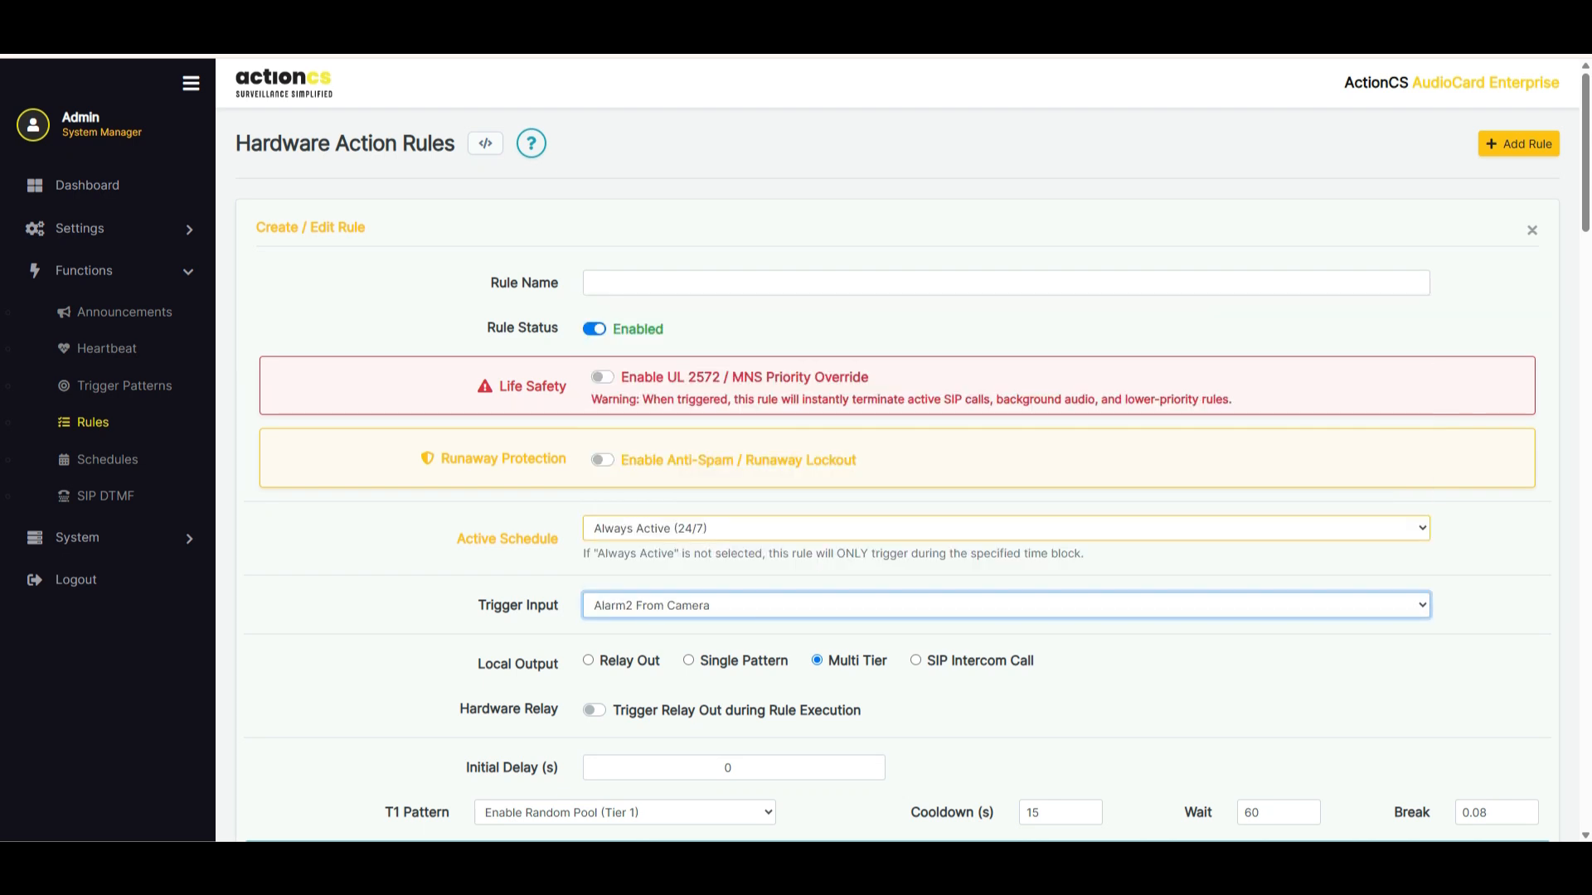
Name the rule Alarm2 and save it
click(1005, 283)
text(Alarm)
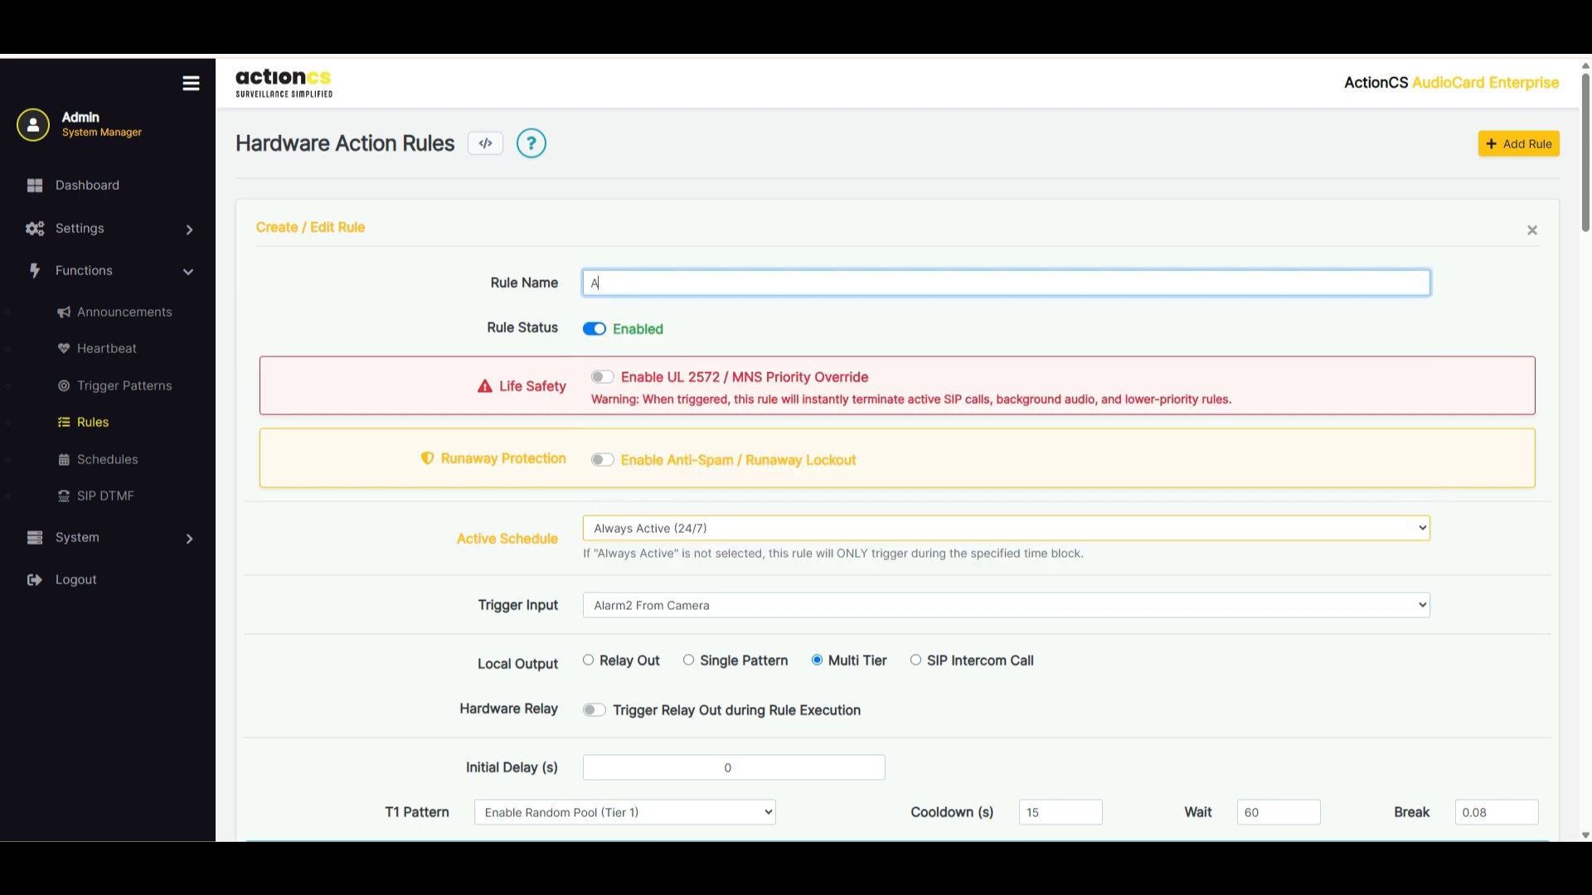
text(2)
scroll(898, 450, down, 12)
scroll(898, 451, down, 9)
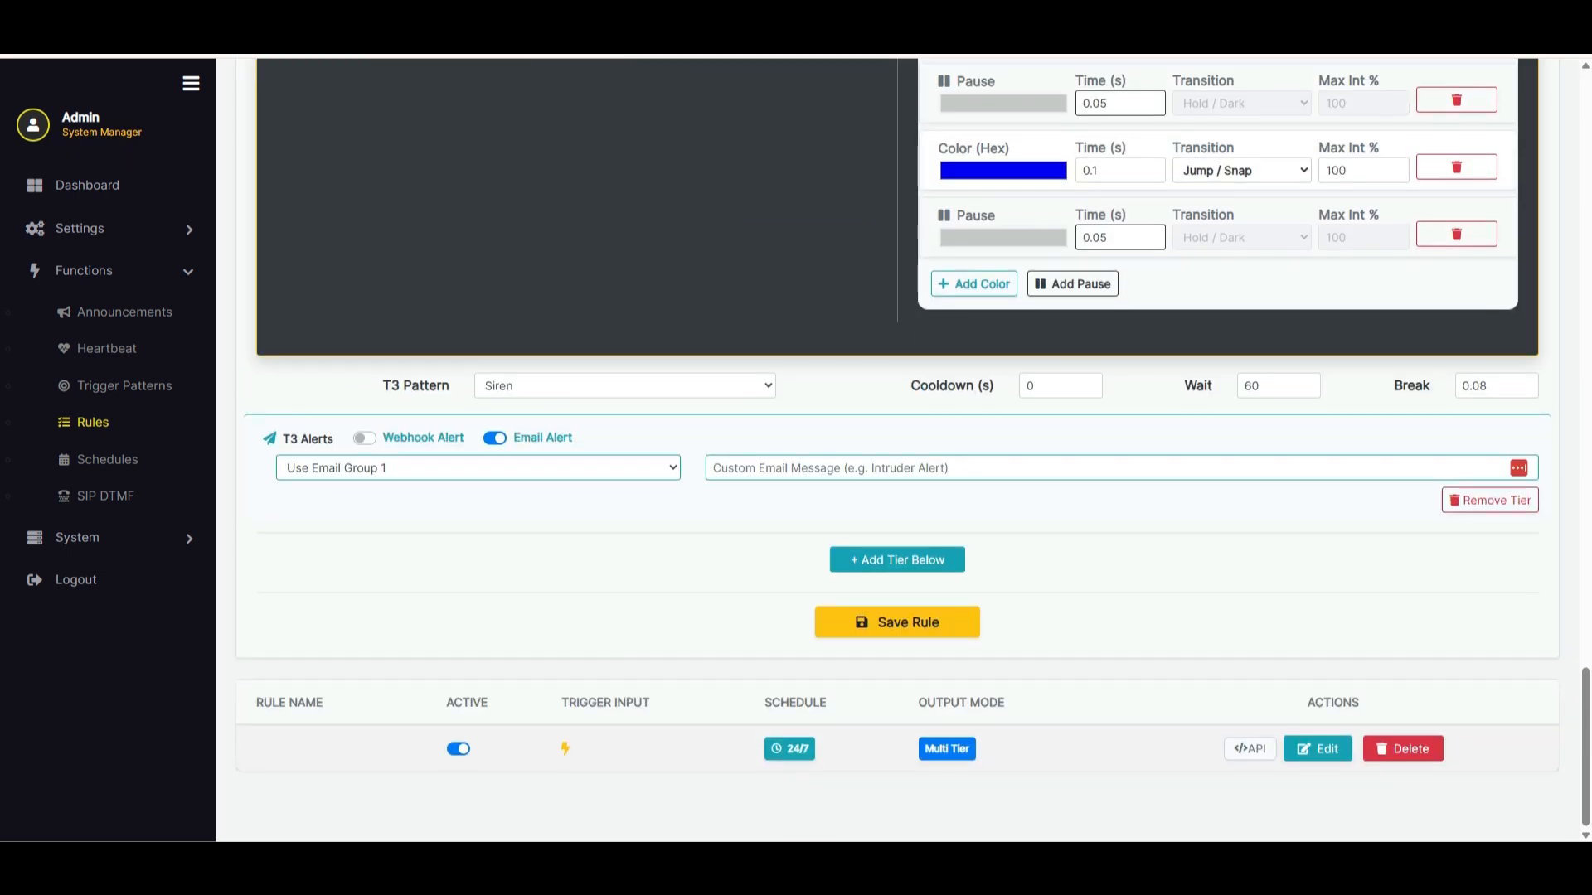
click(897, 620)
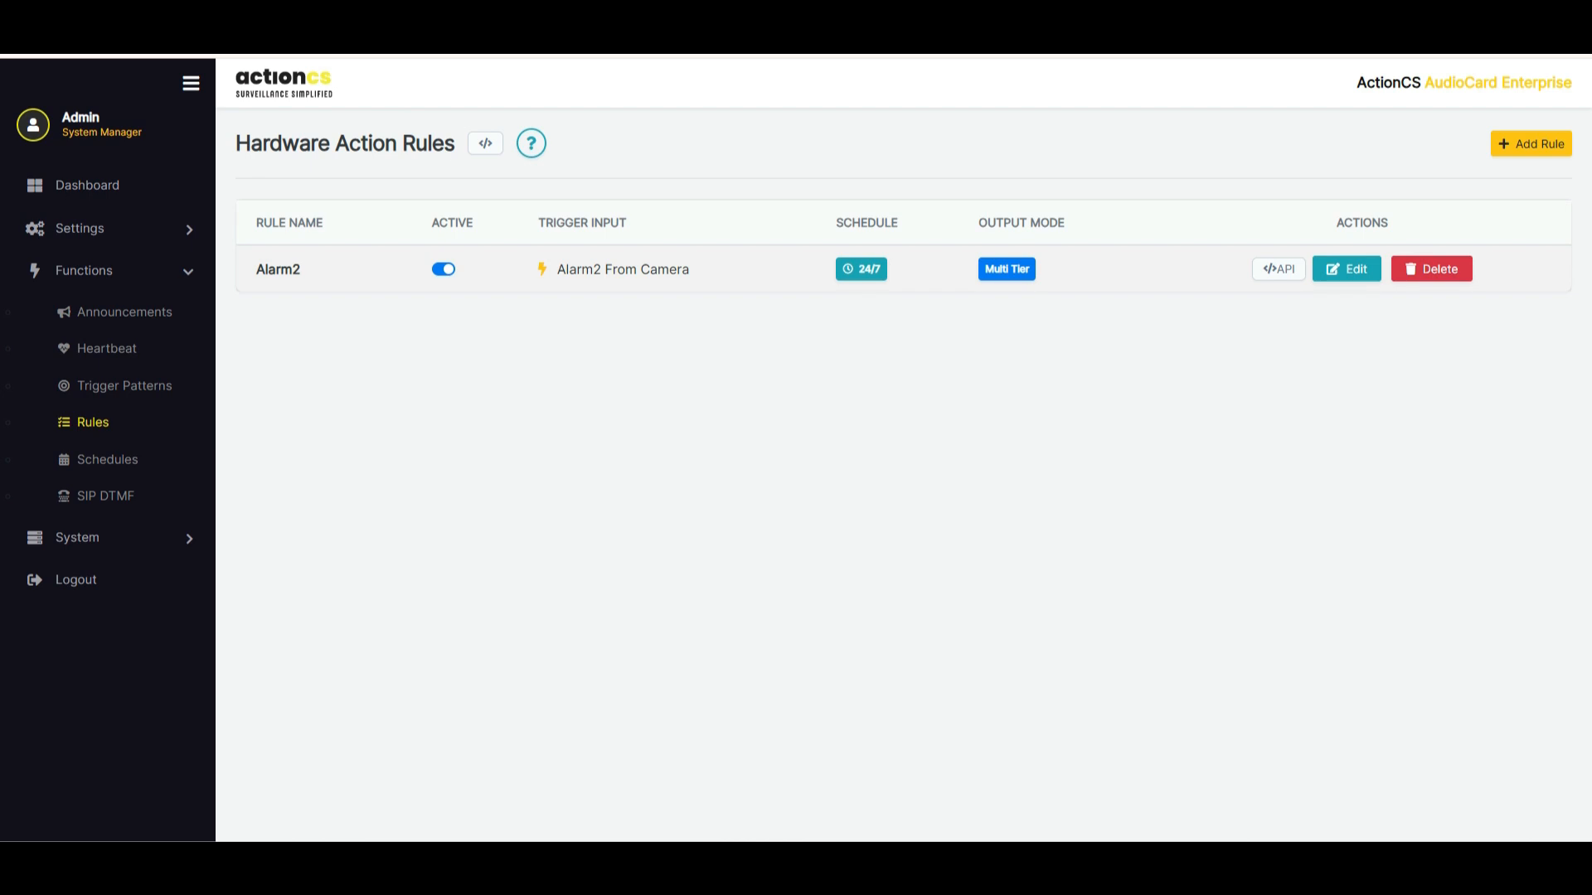
Reopen the Alarm2 rule, add loitering3.wav, loitering1.wav and loitering2.wav to the tier 2 active audio pool, and save the rule
click(1347, 269)
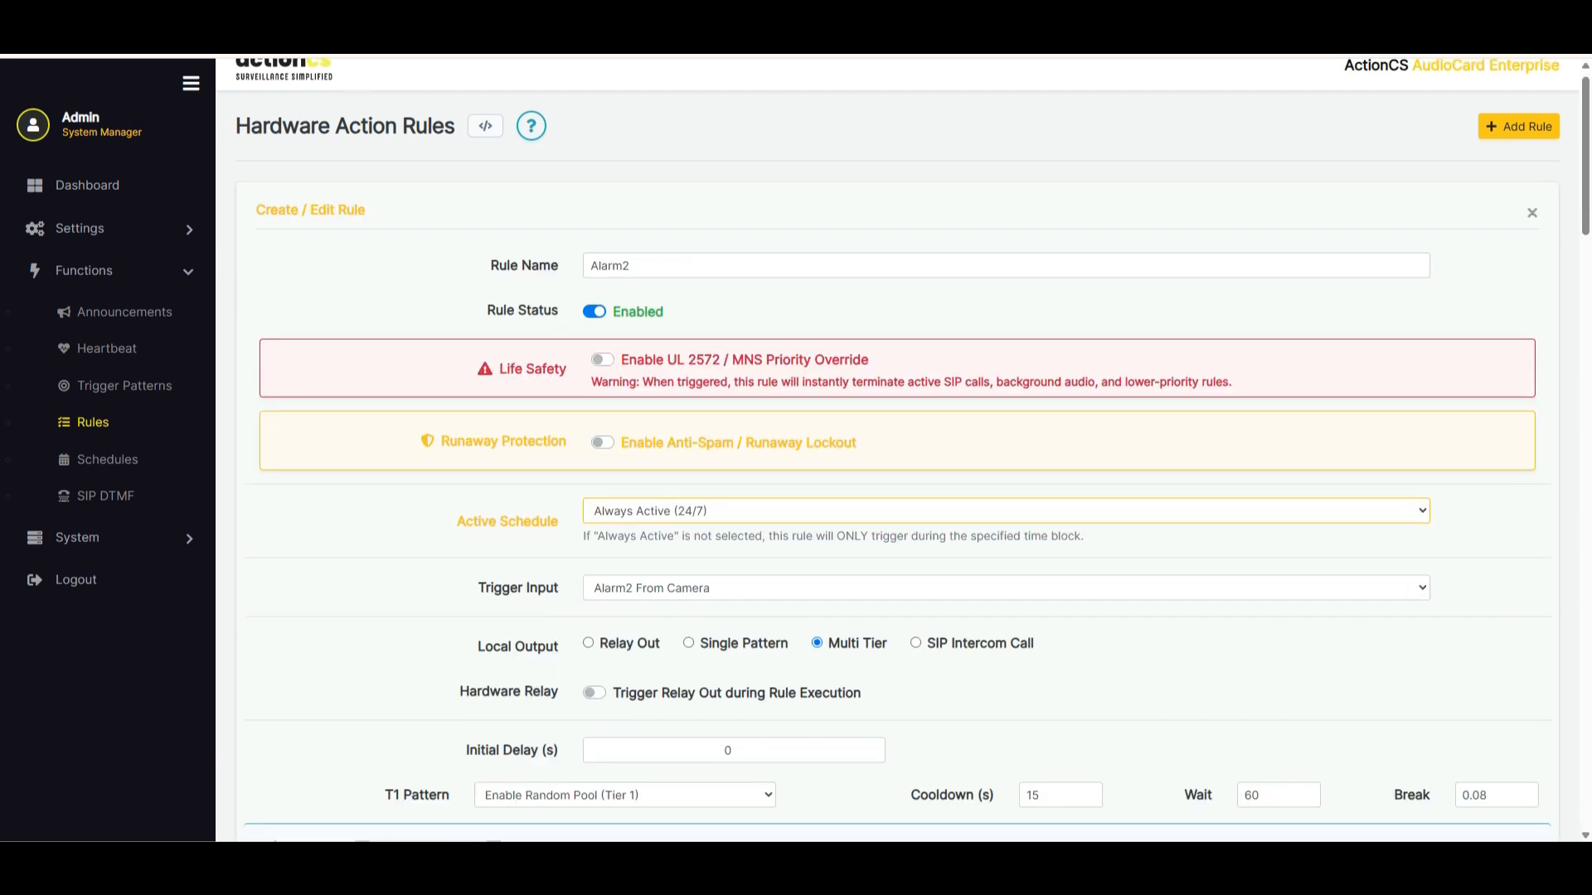
scroll(898, 450, down, 10)
scroll(898, 450, down, 5)
click(322, 558)
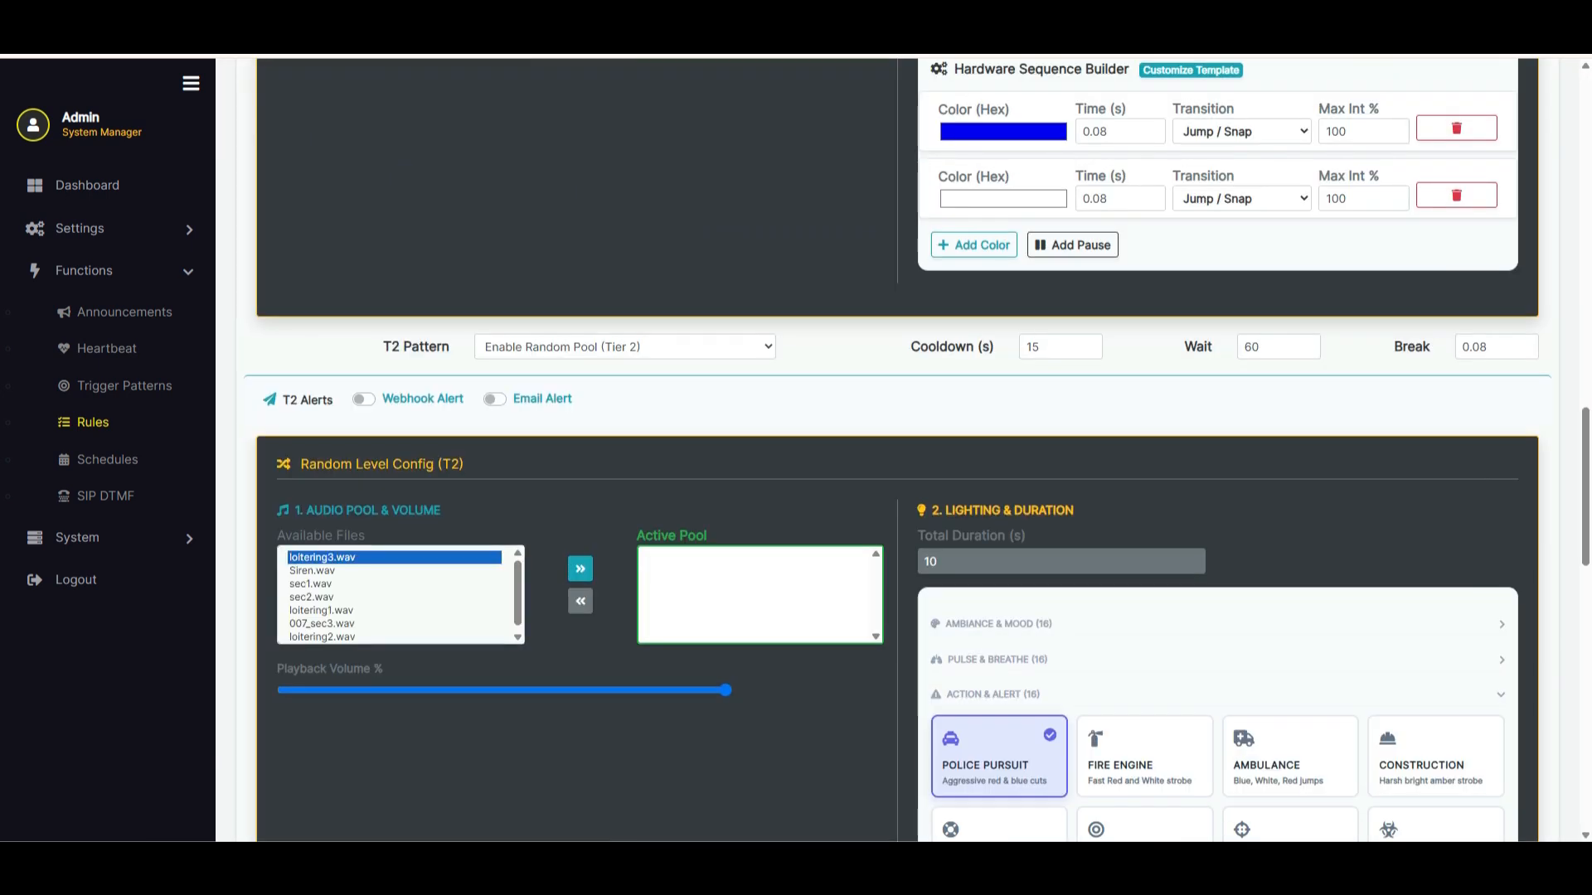
click(580, 569)
click(313, 585)
click(322, 597)
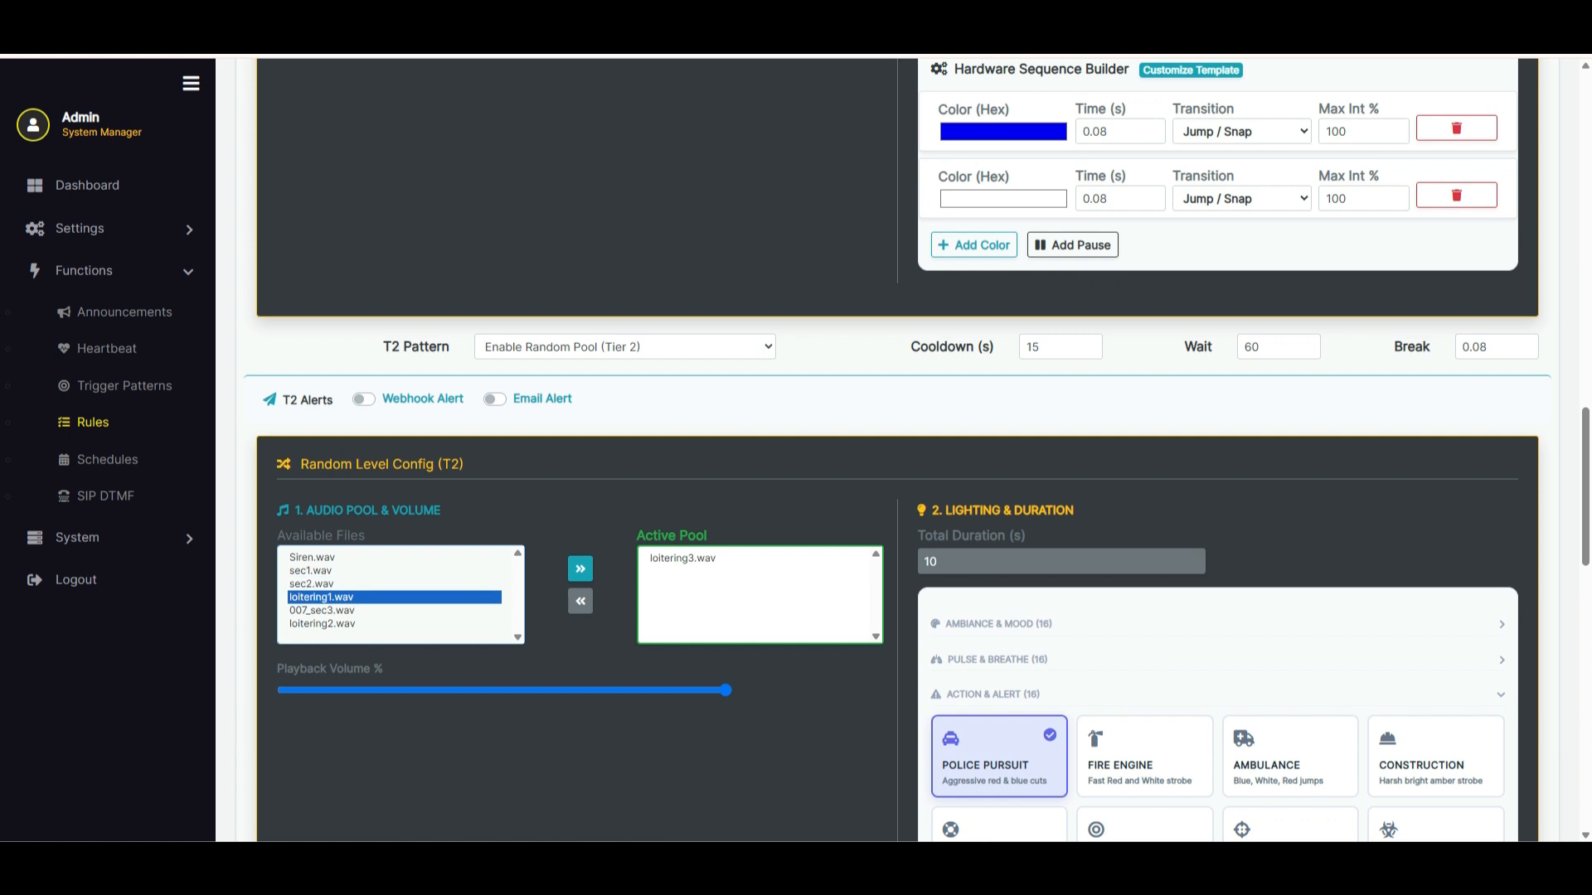
click(580, 569)
click(322, 611)
click(580, 569)
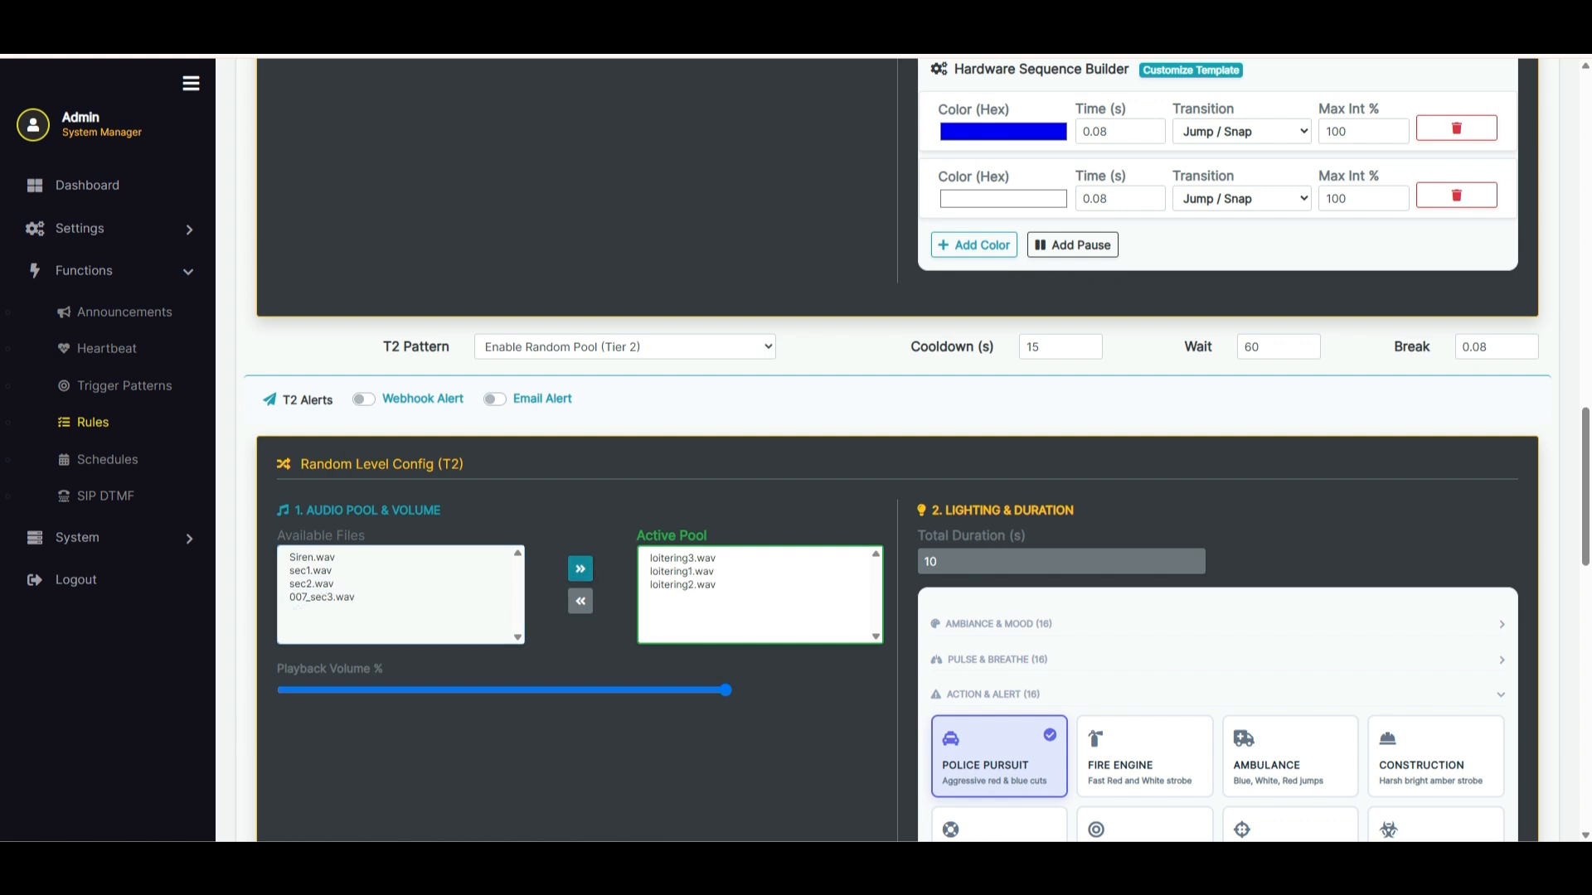
scroll(898, 451, down, 8)
scroll(898, 450, down, 8)
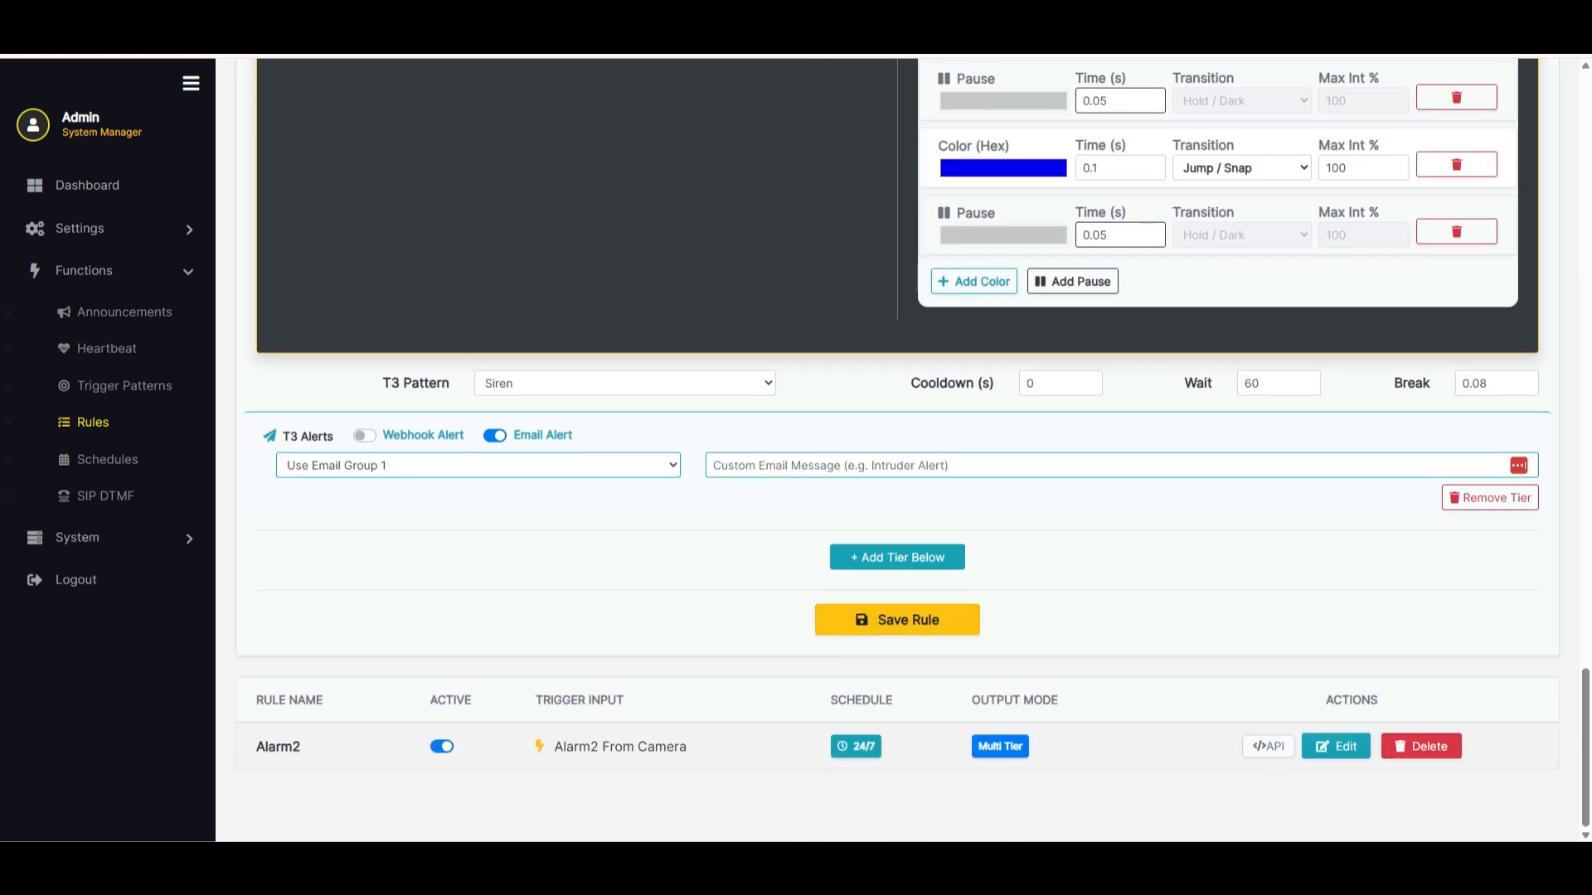
click(897, 619)
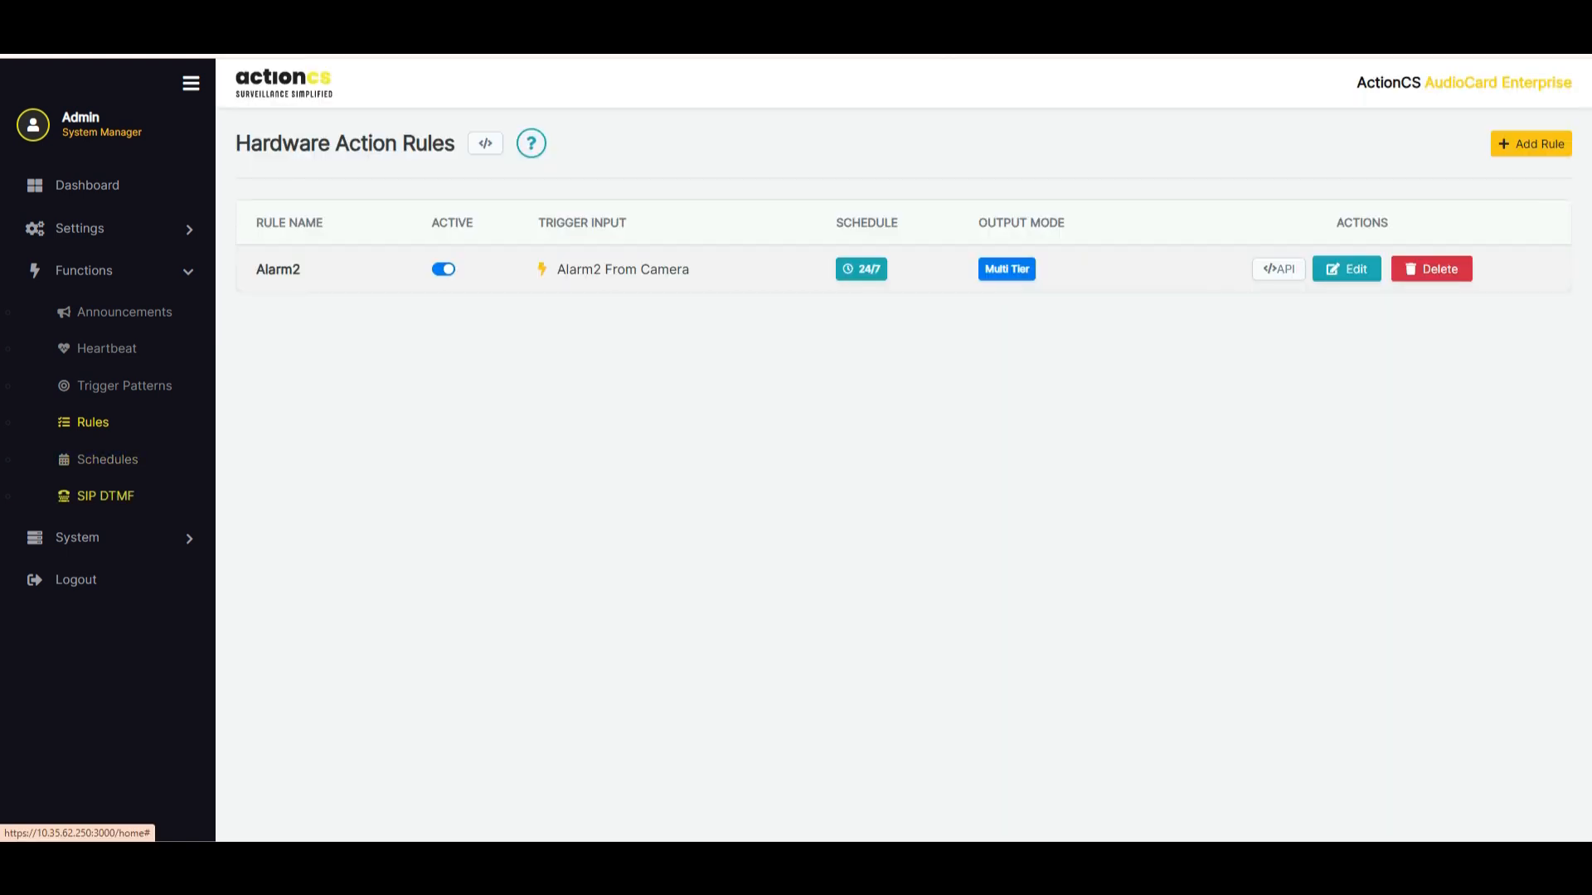
Reopen the Alarm2 rule and switch its local output to SIP Intercom Call to examine the intercom call fields
click(1346, 269)
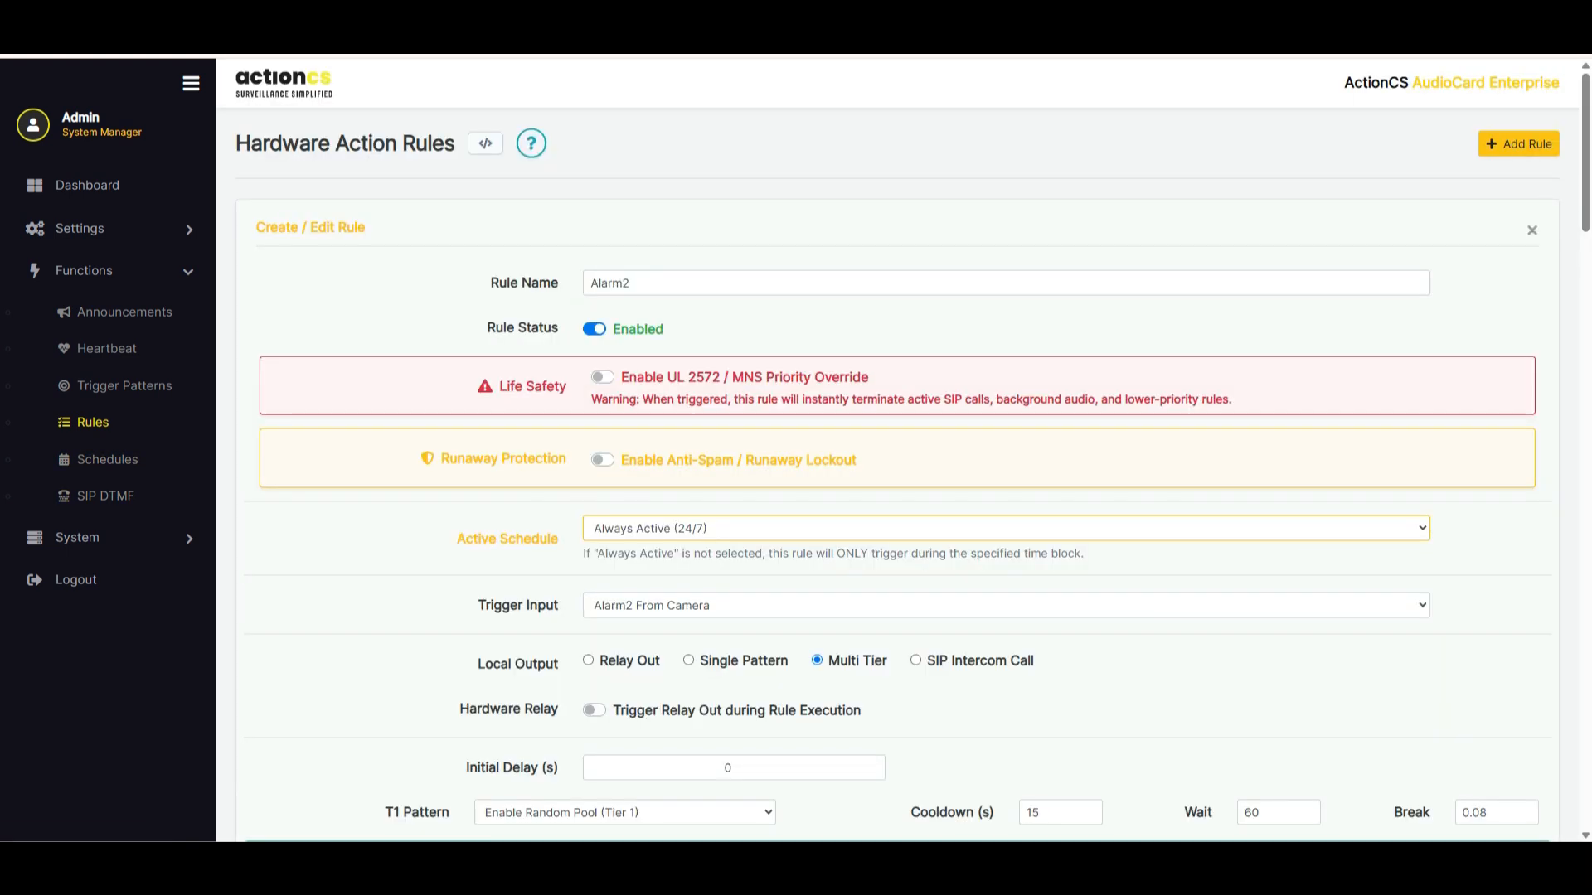
scroll(898, 450, down, 7)
scroll(897, 450, up, 7)
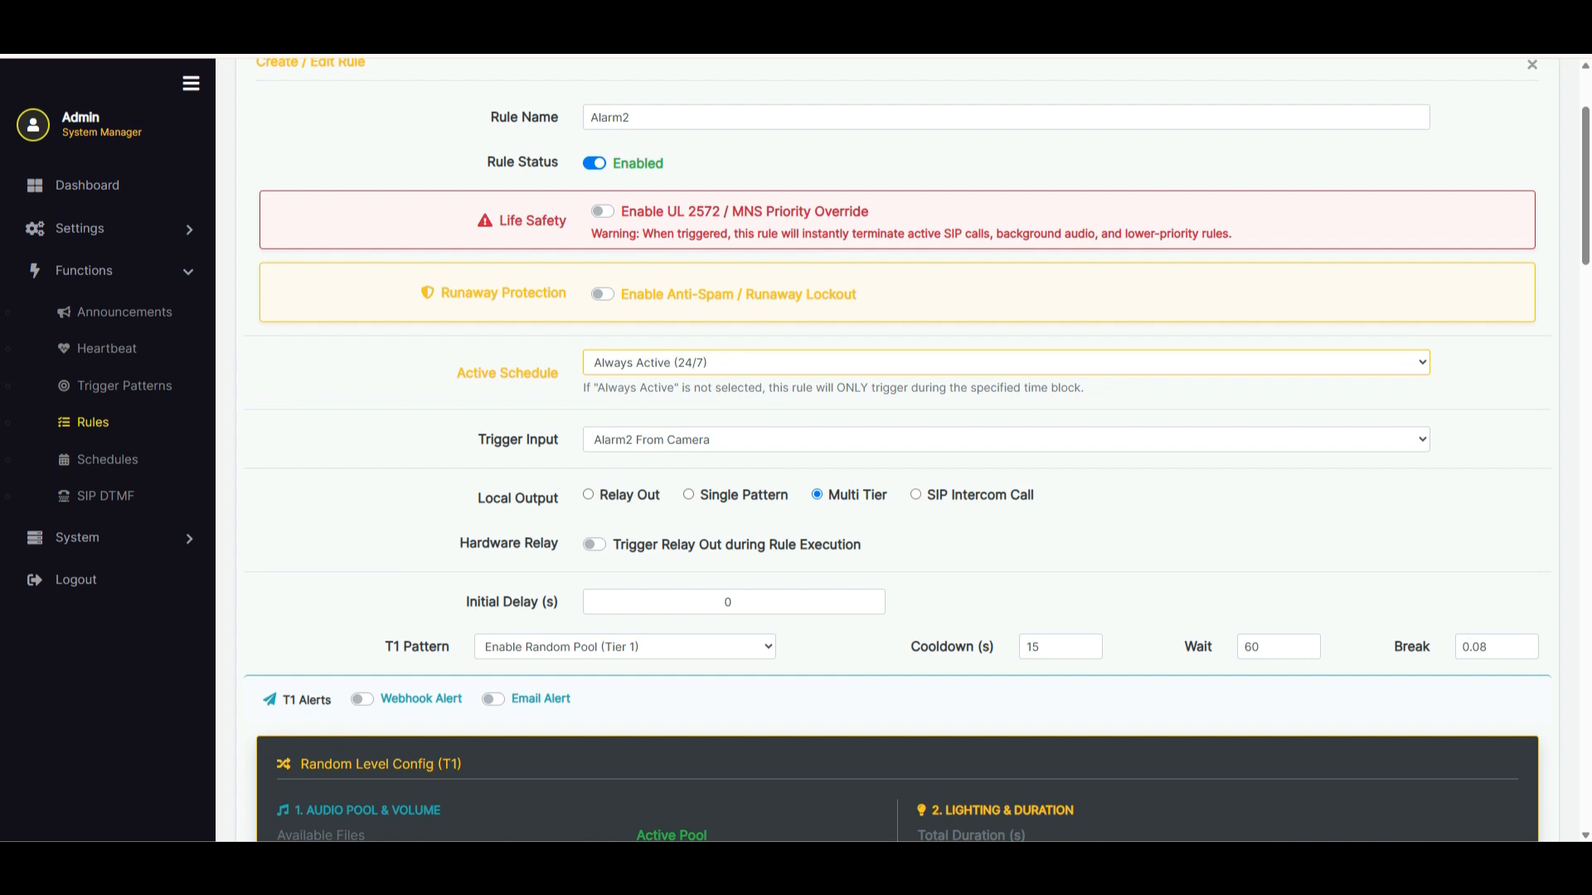
click(917, 495)
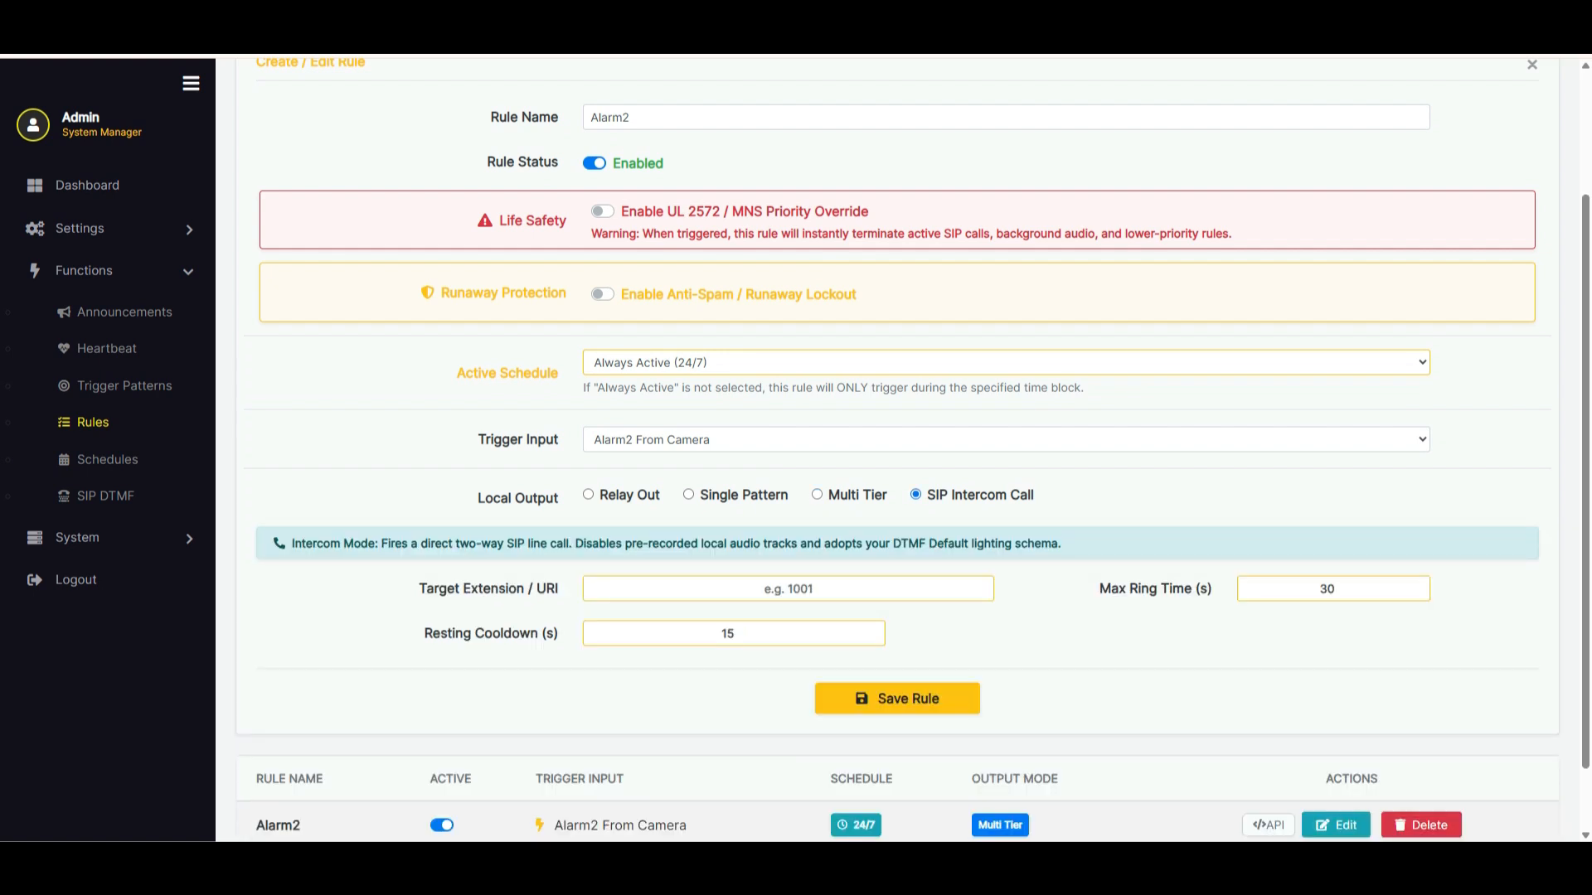
click(788, 589)
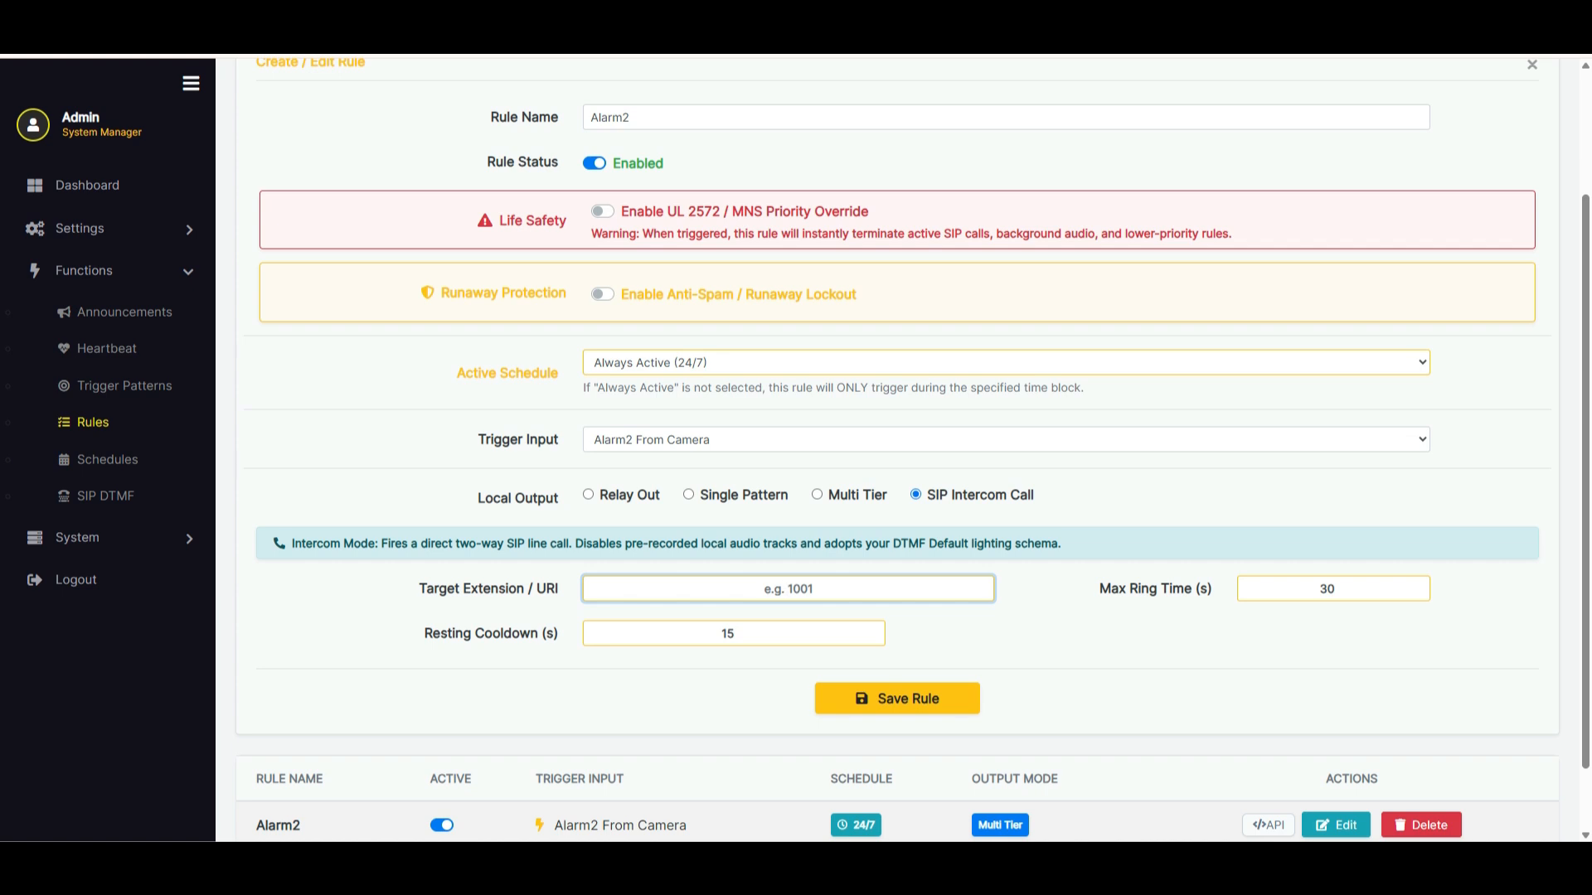
Open the Default State action in SIP DTMF and examine its audio, relay and lighting settings
click(105, 496)
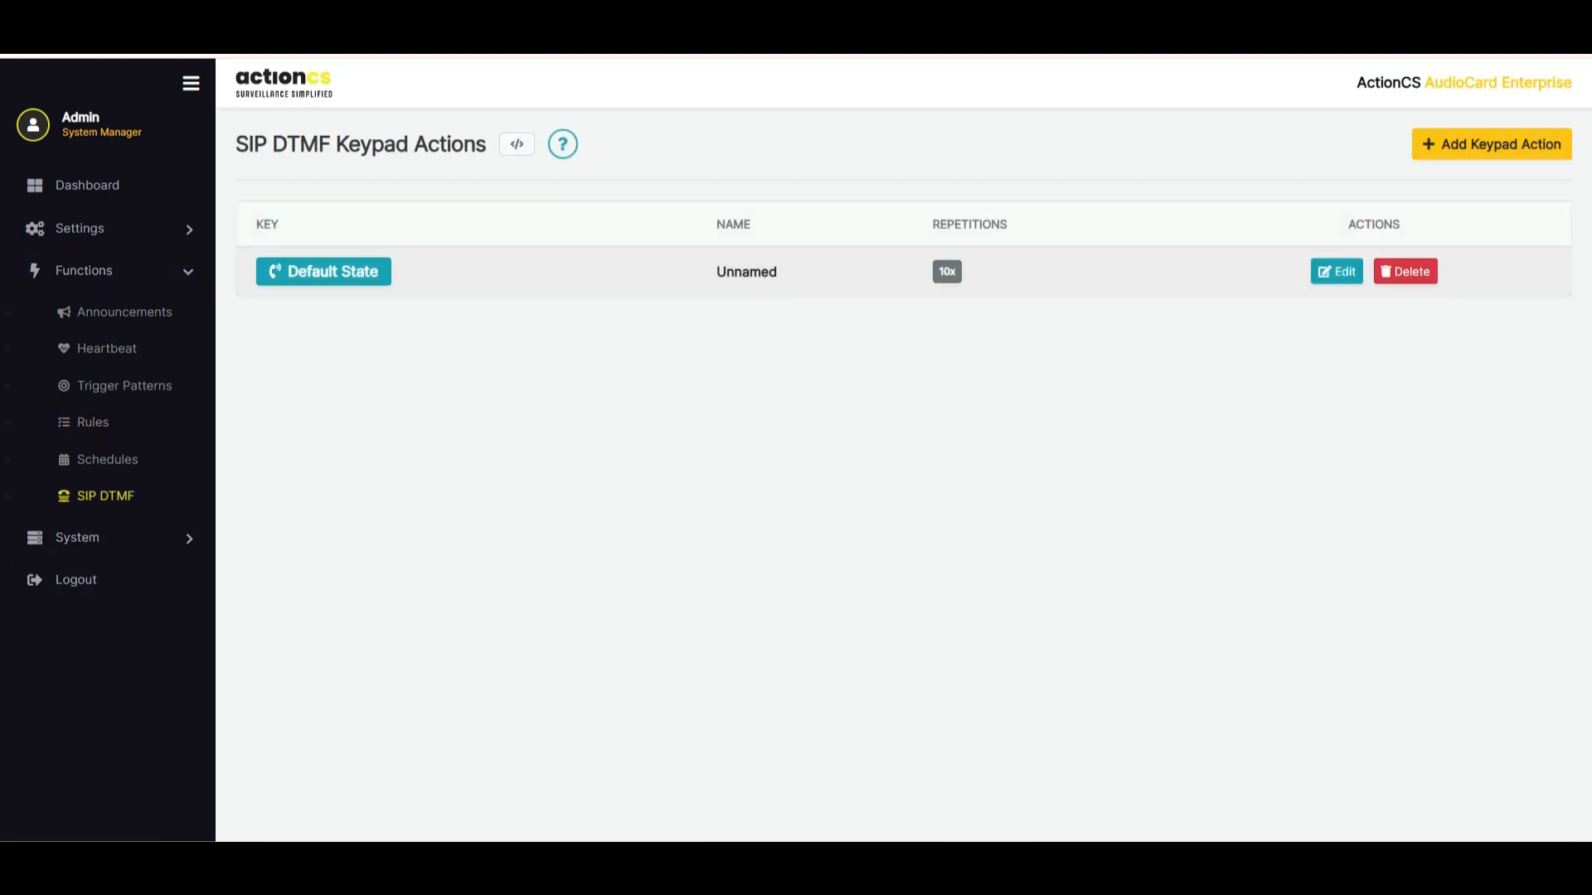
click(1336, 271)
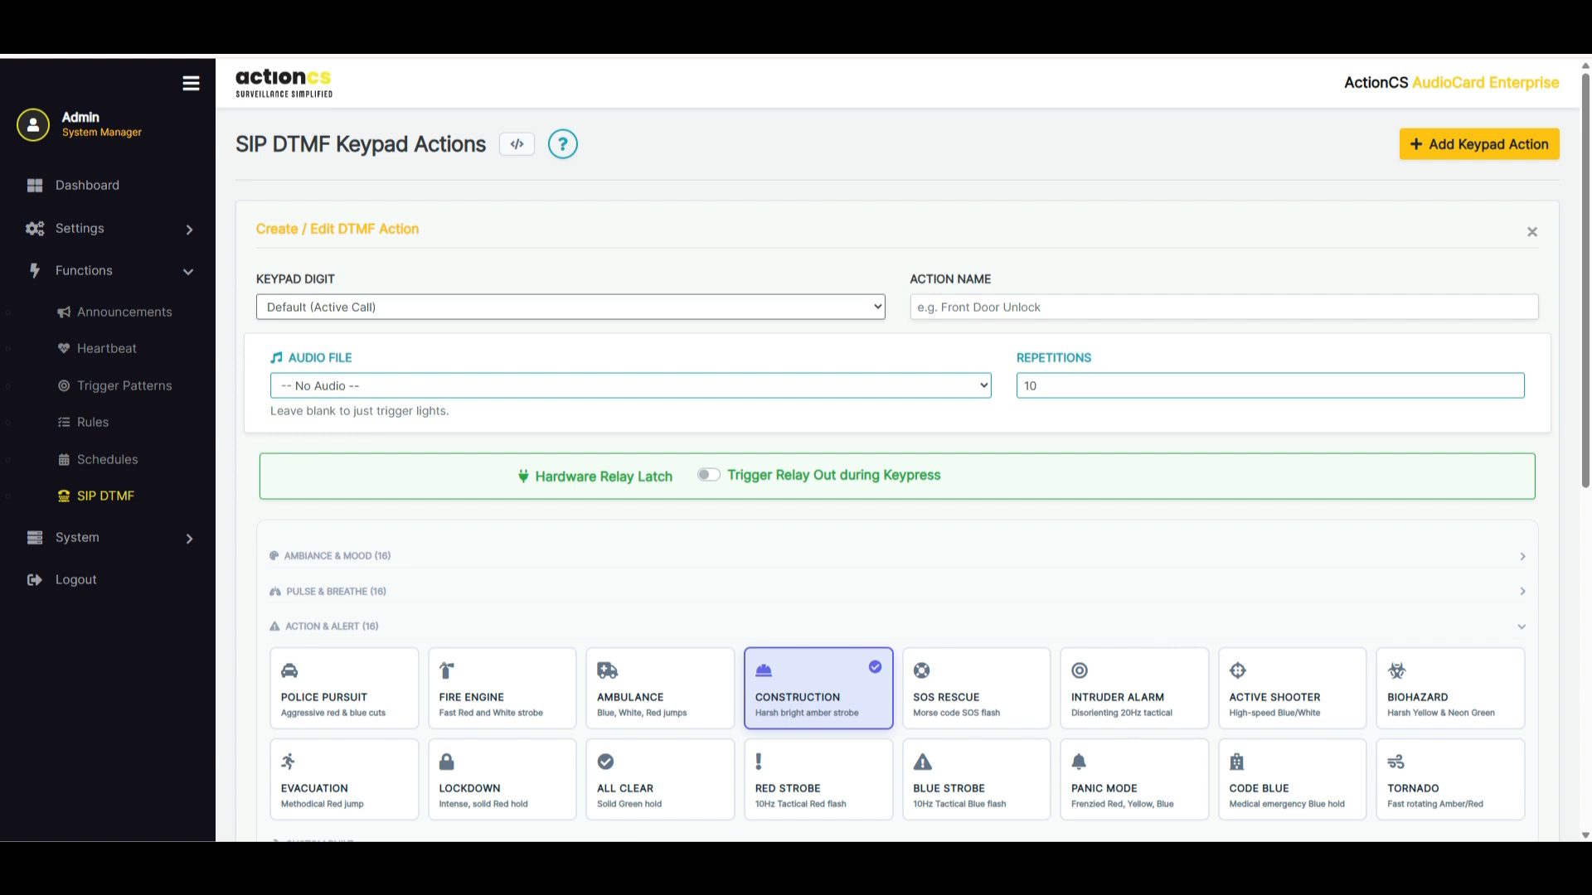
scroll(464, 415, down, 5)
scroll(448, 410, up, 4)
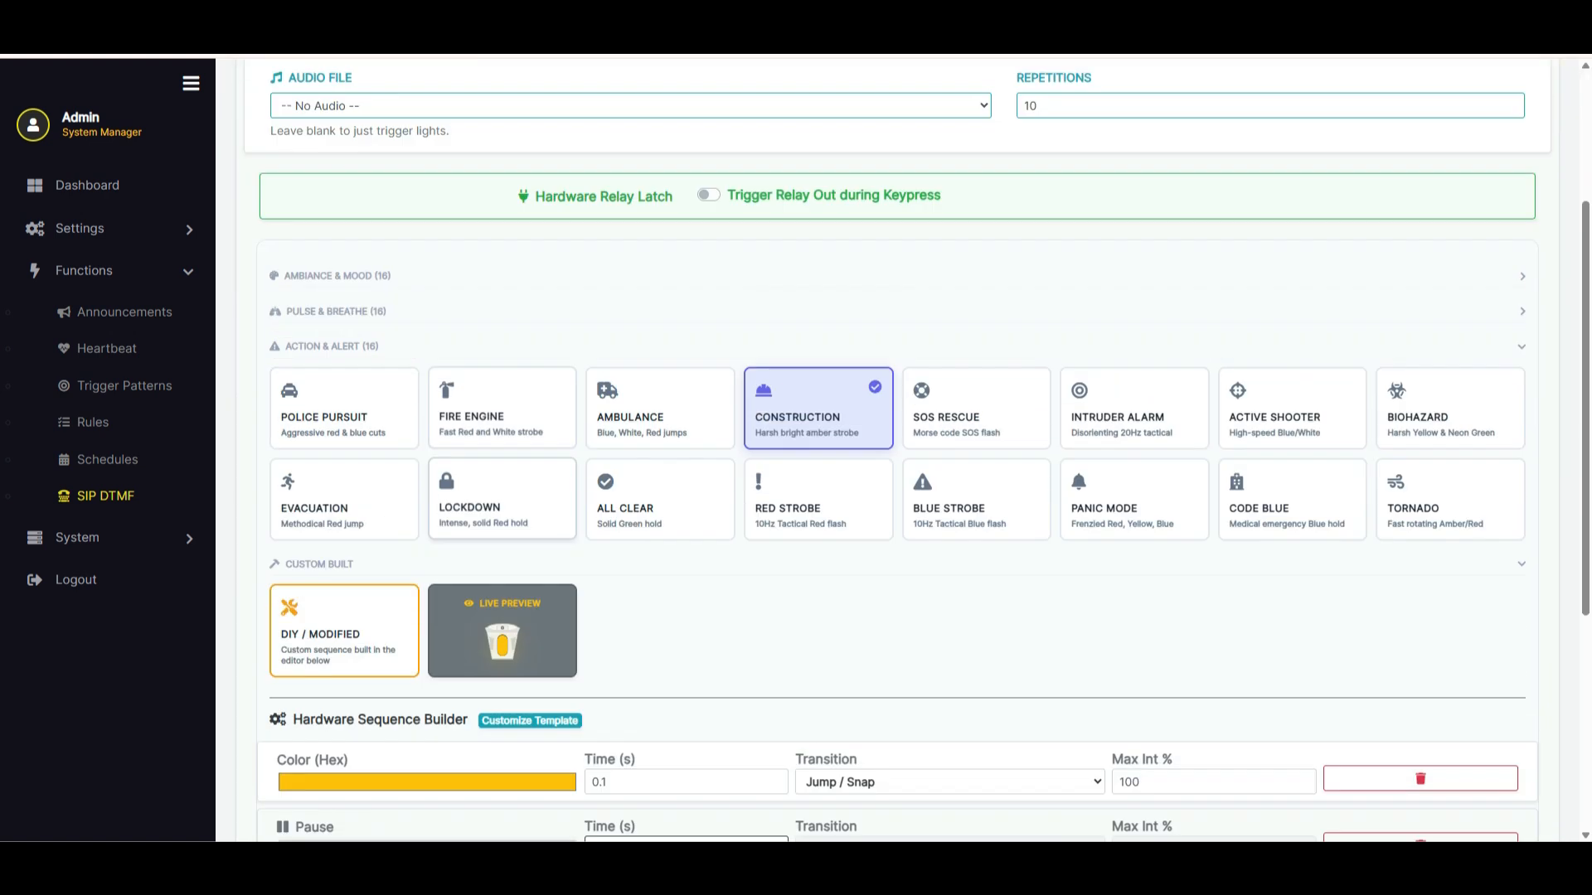
scroll(896, 448, down, 5)
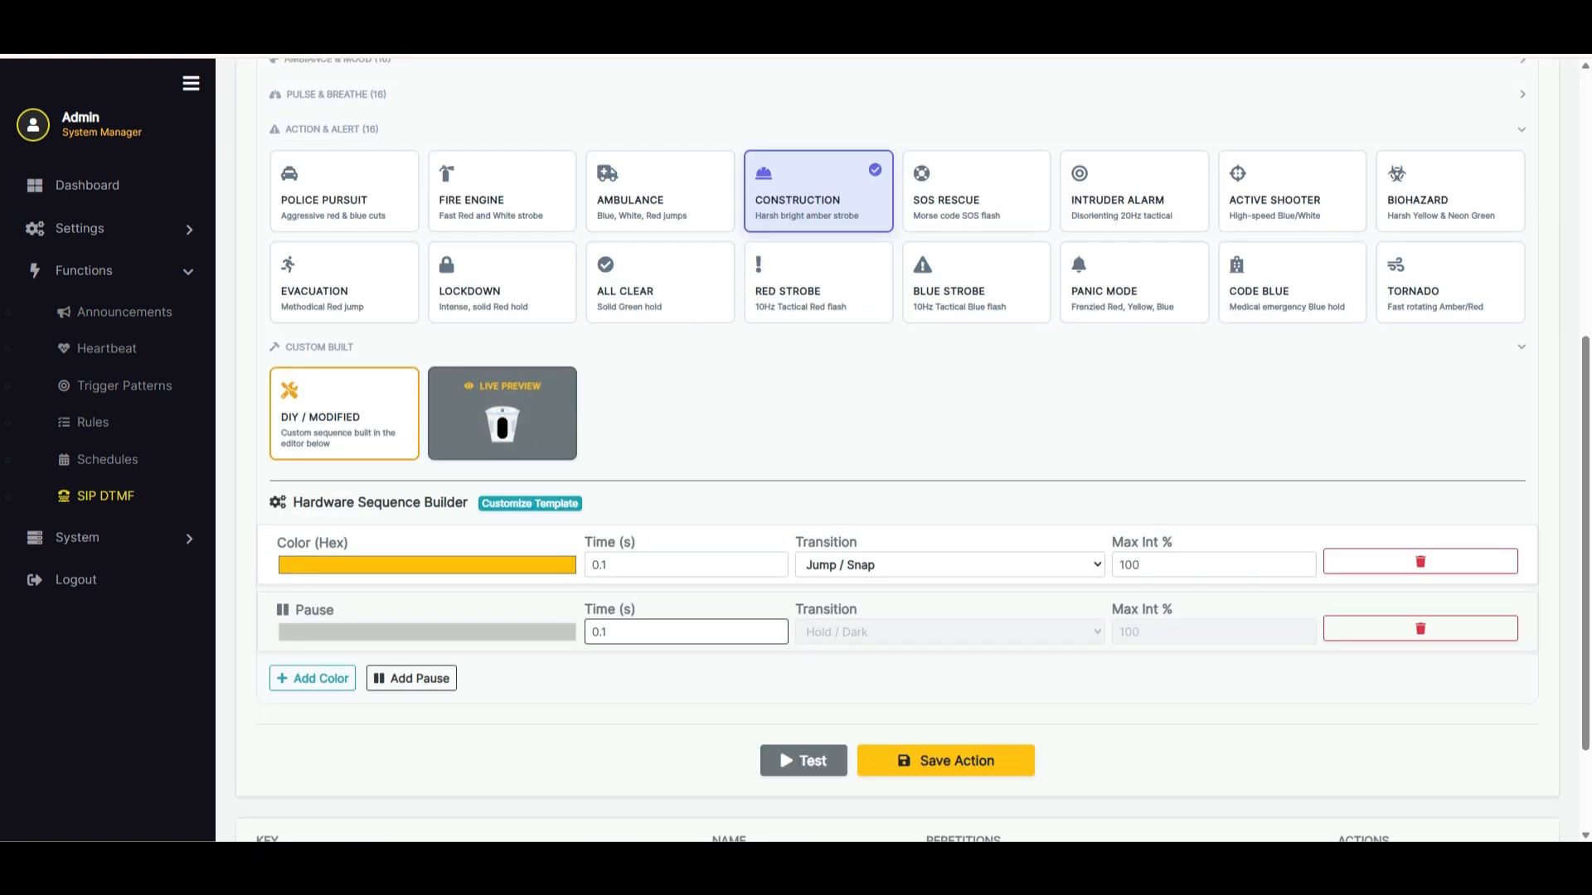
scroll(664, 738, up, 6)
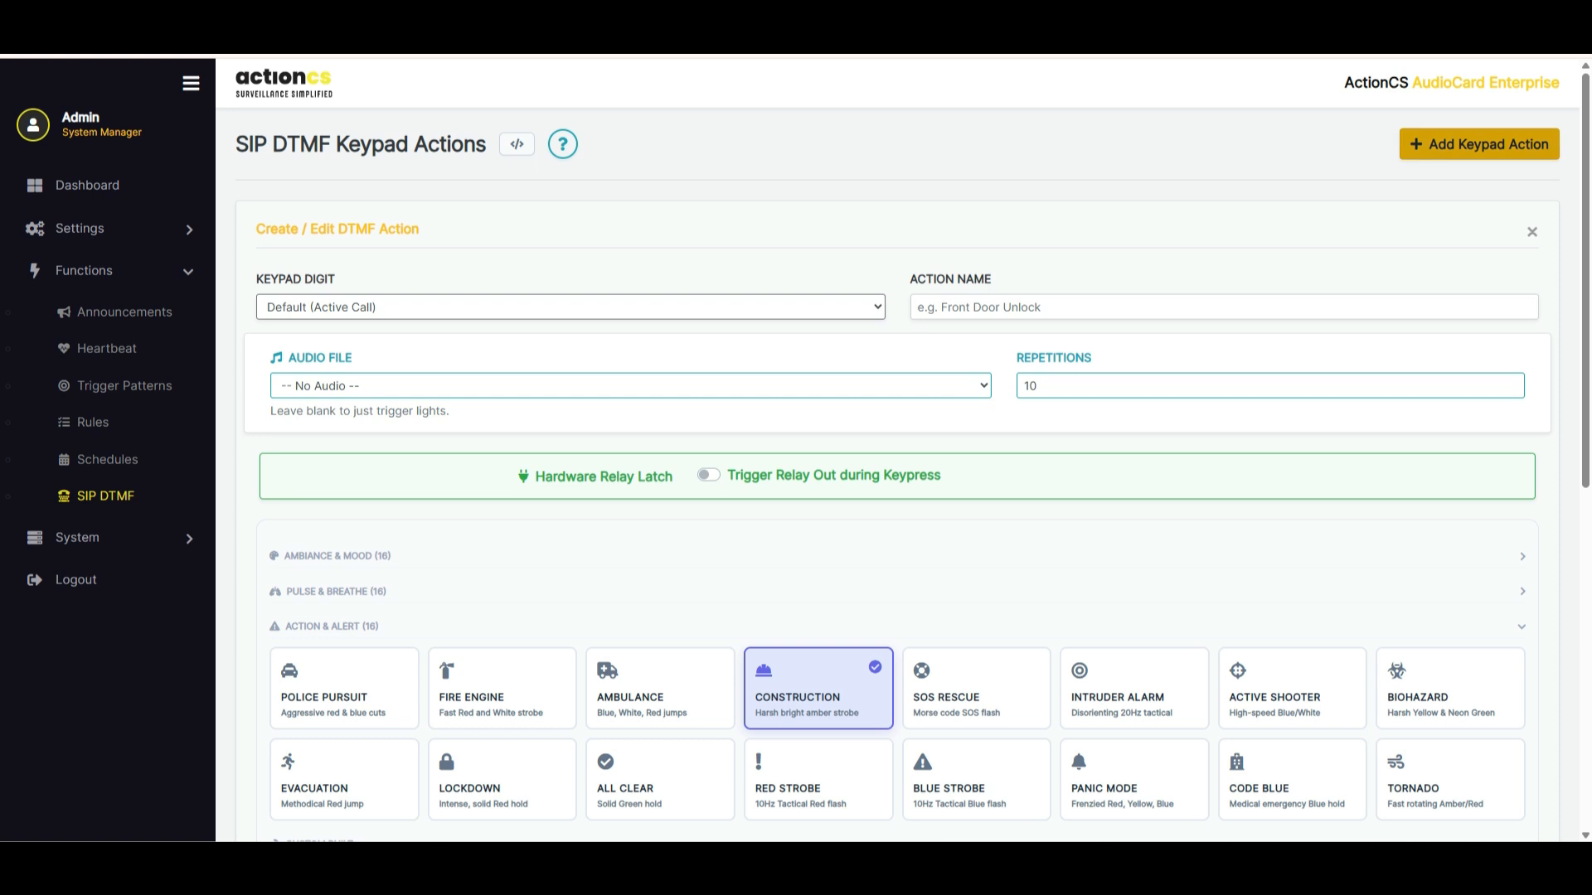
Try a new keypad action for Key 3 with the Construction light pattern, toggling its relay output on and off
click(1479, 144)
click(570, 307)
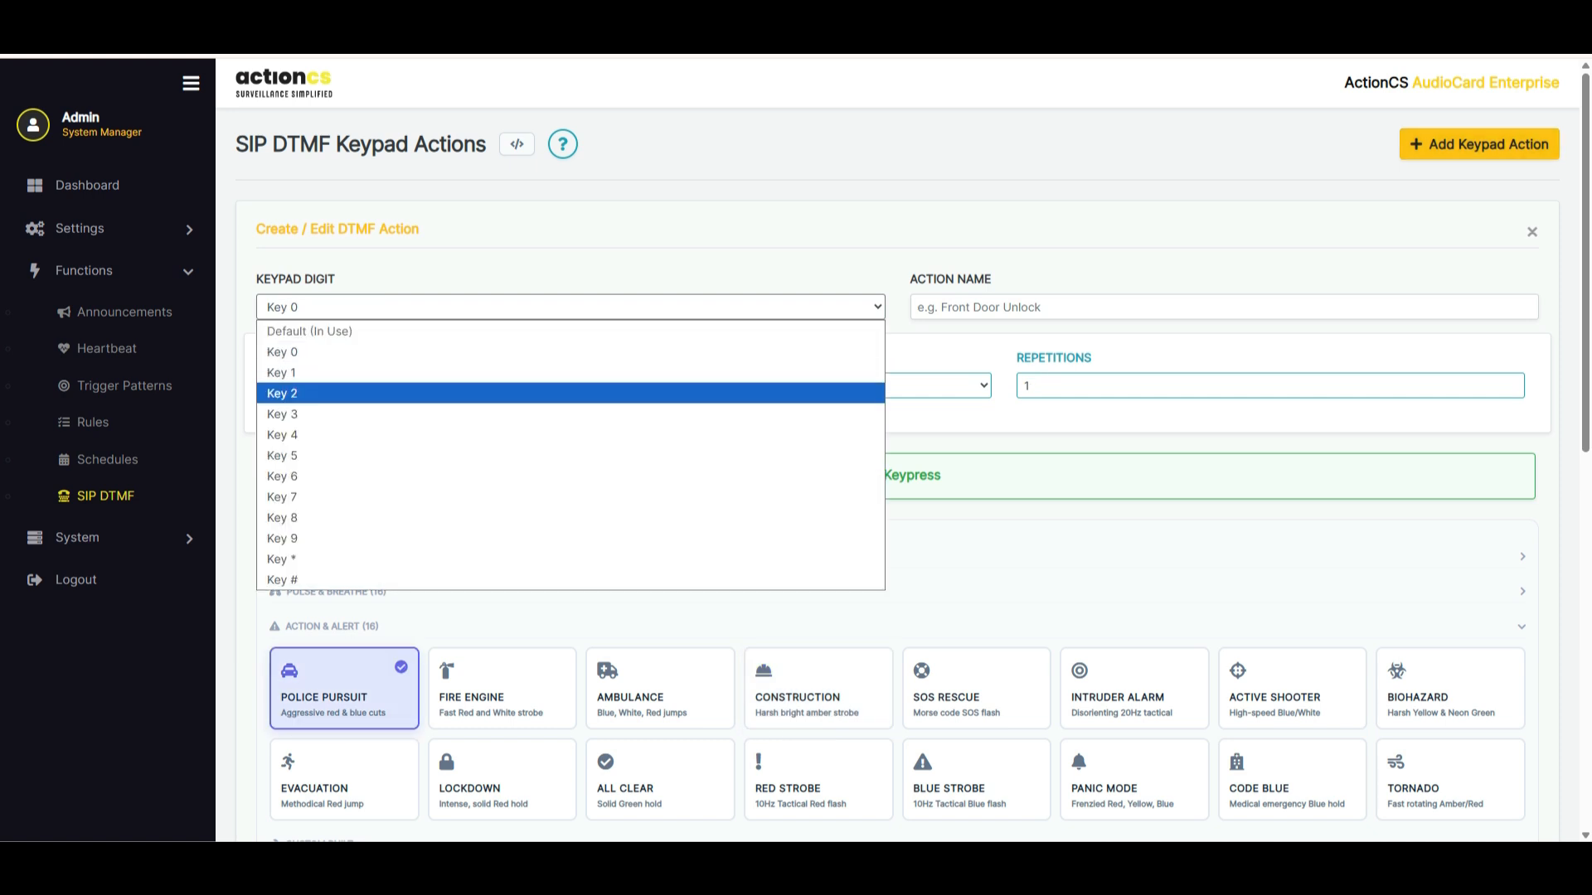
click(570, 414)
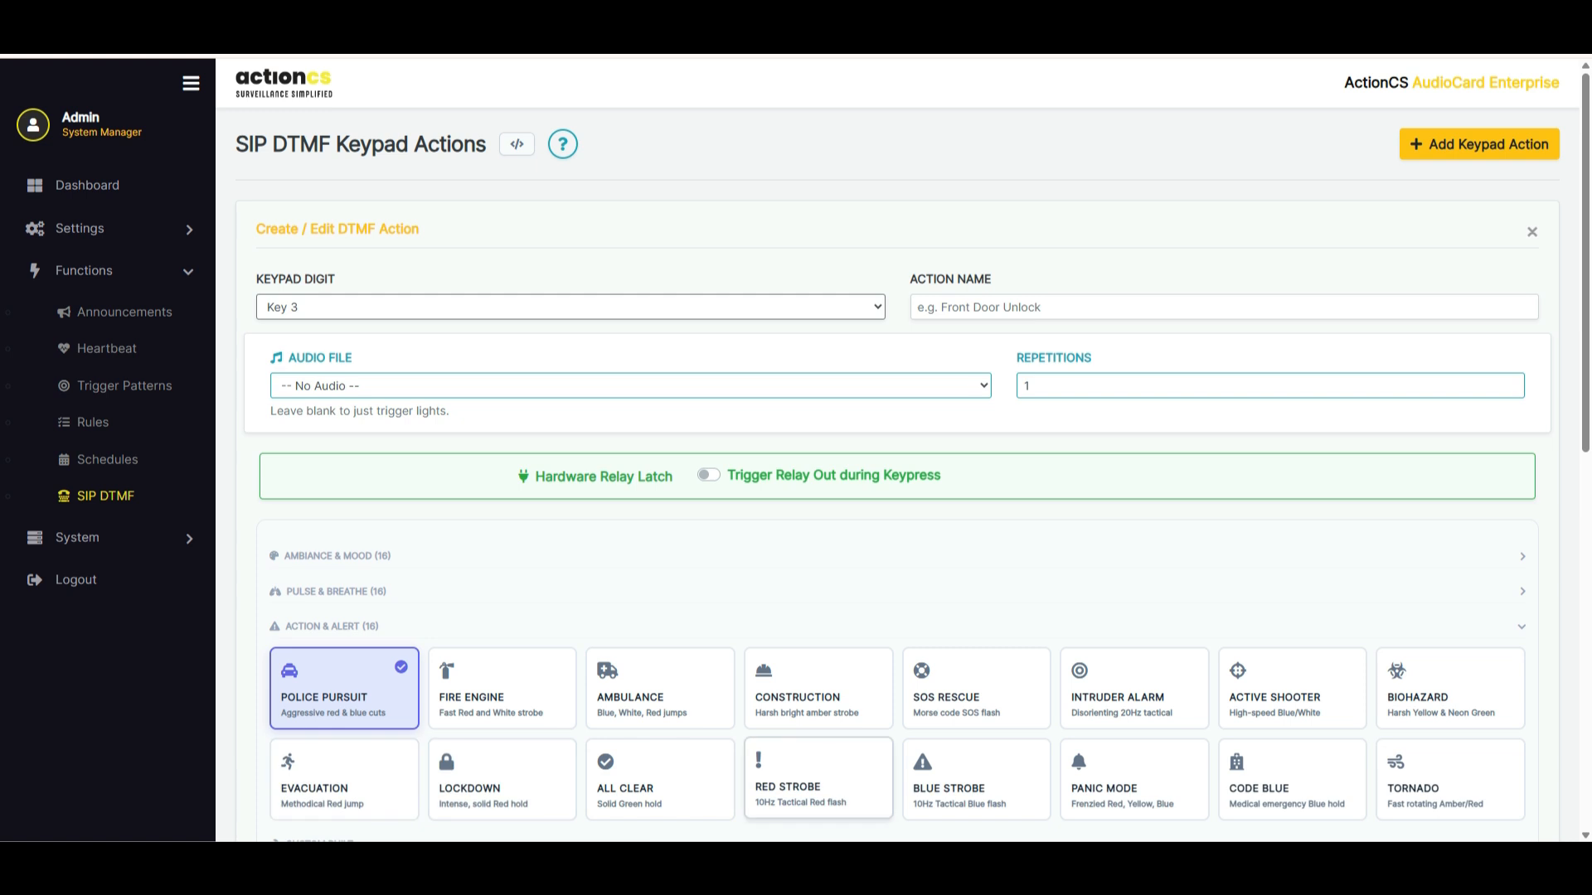
click(818, 688)
click(708, 474)
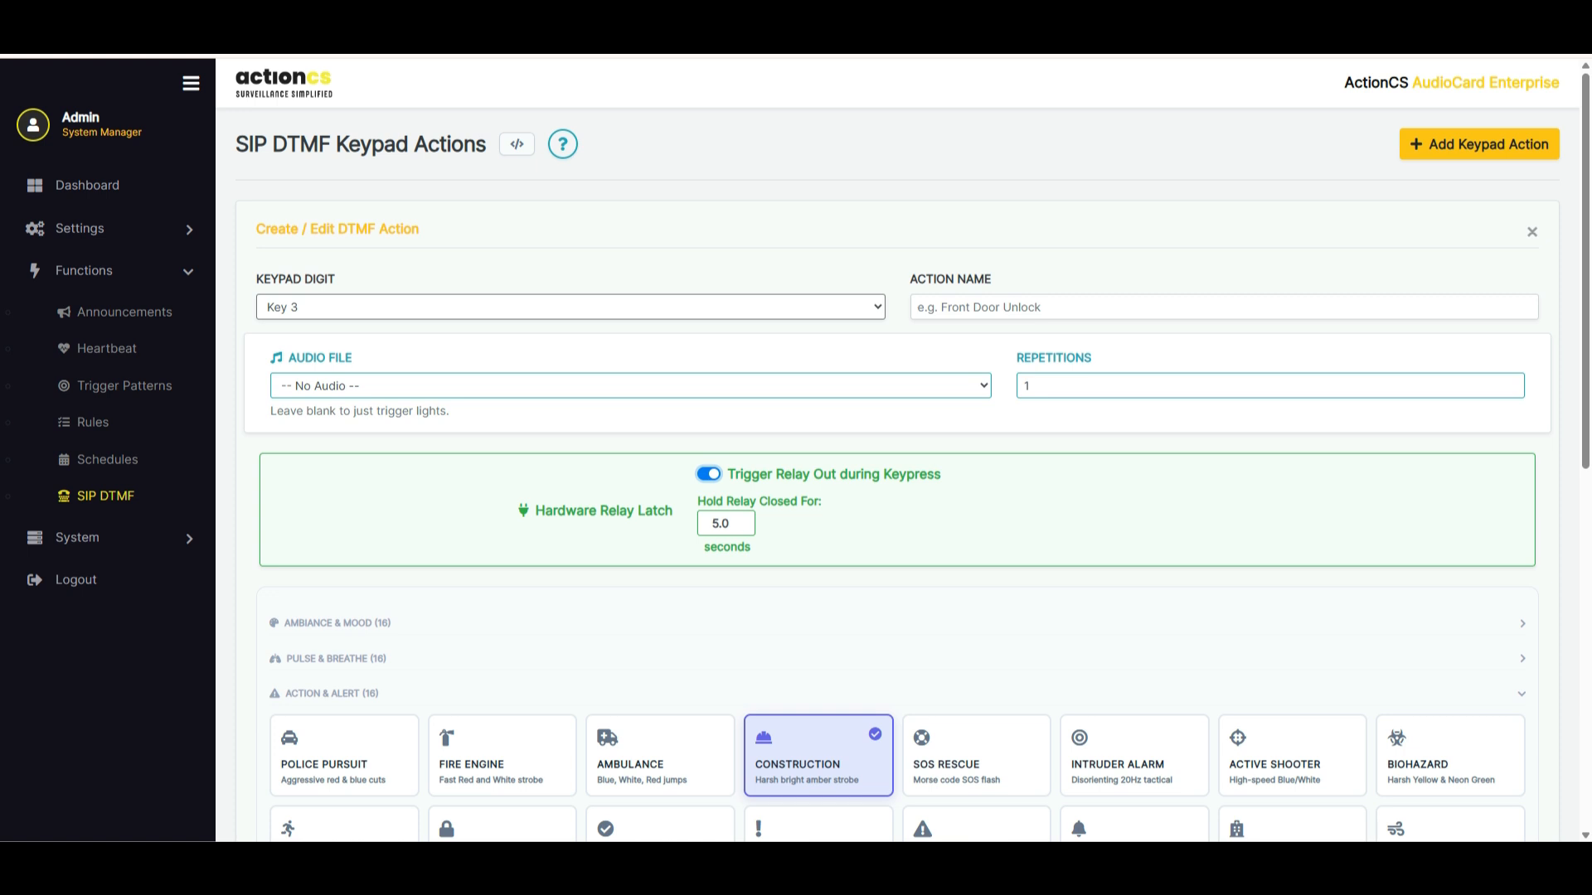
click(709, 475)
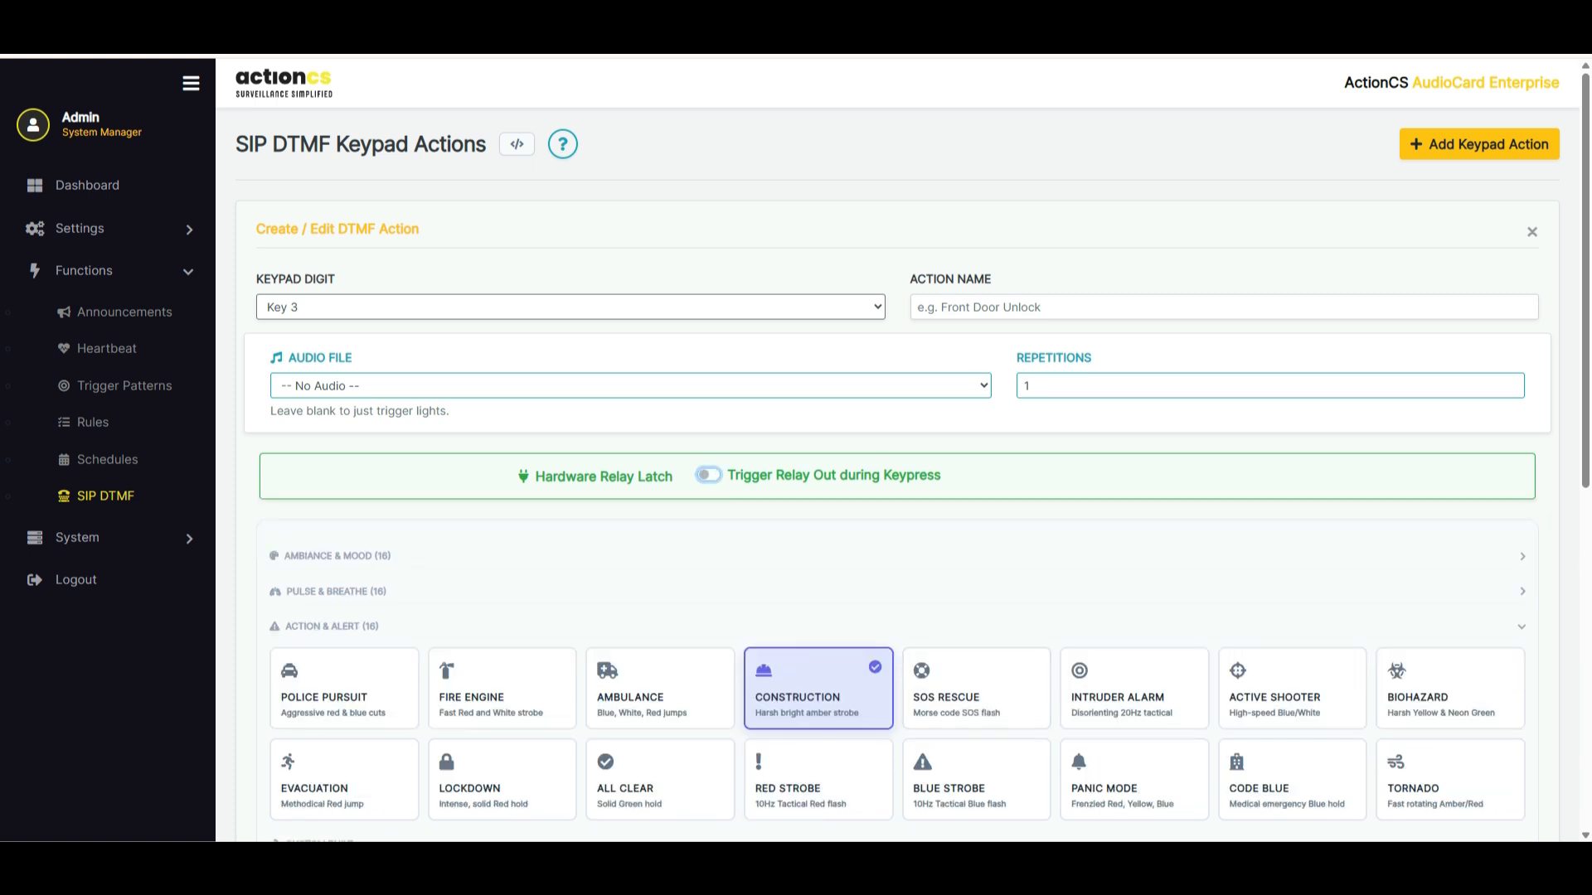
Try the Police Pursuit pattern for the Key 3 action, check the available keypad digits, and close the form without saving
scroll(501, 779, down, 3)
click(358, 465)
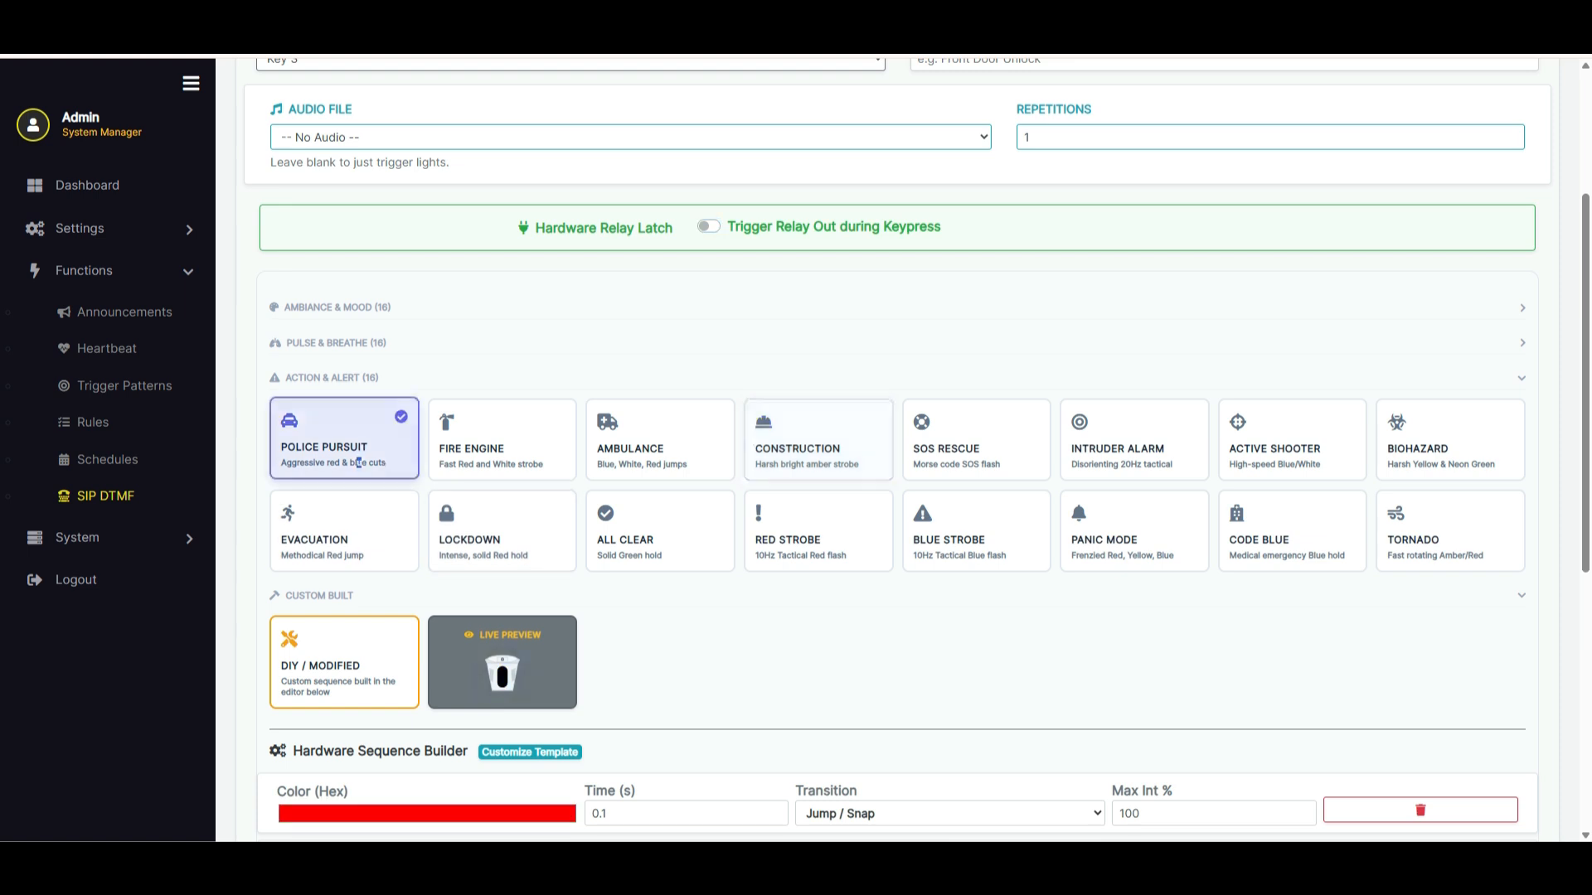
scroll(358, 464, up, 2)
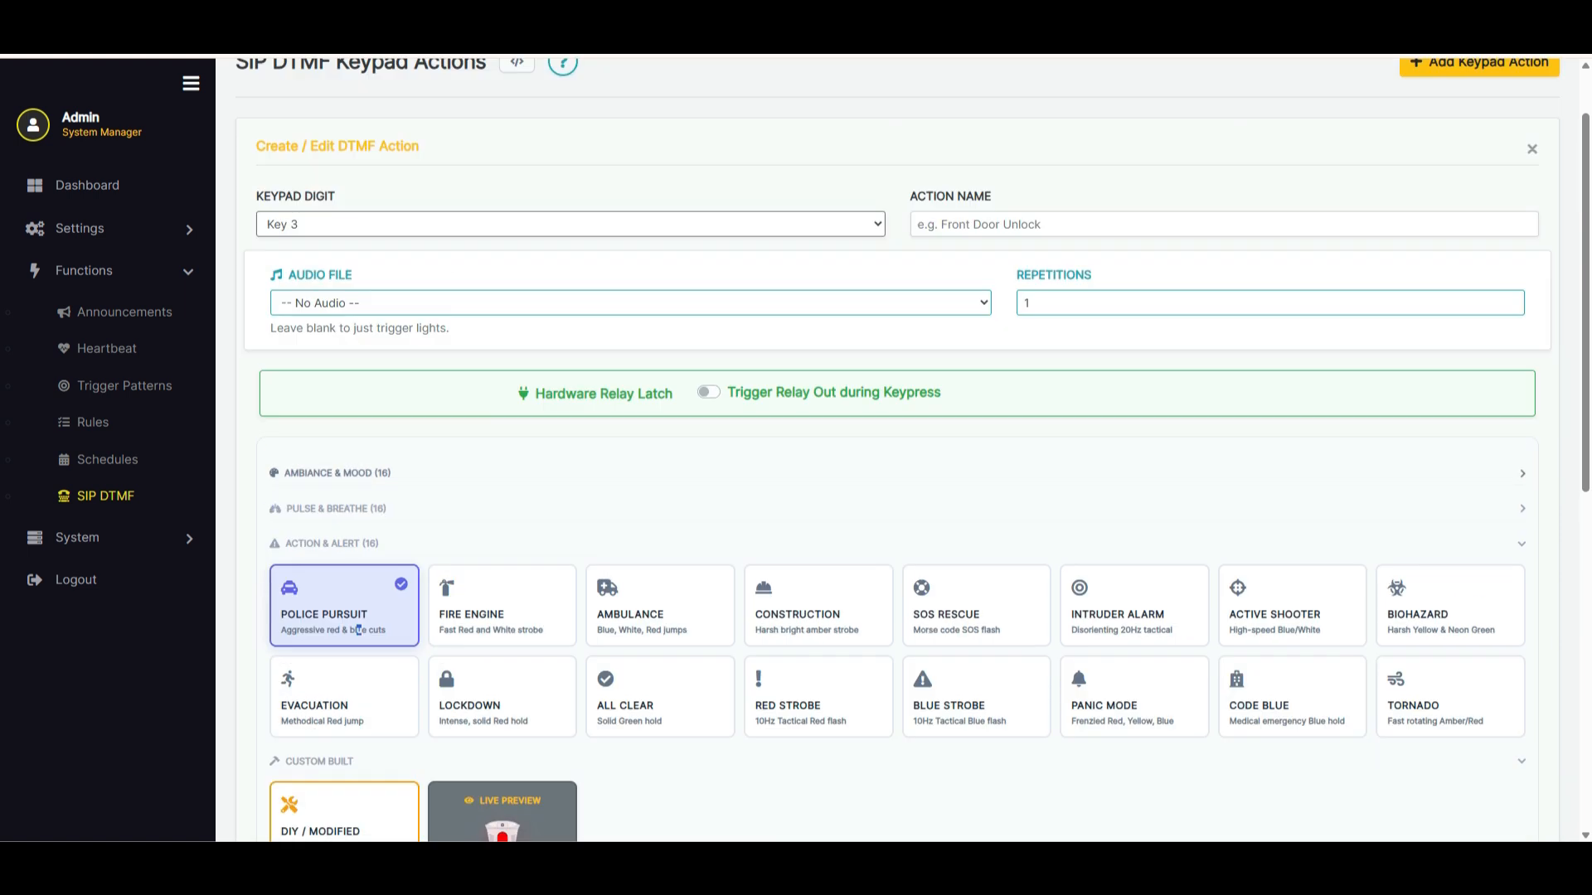
scroll(359, 630, down, 3)
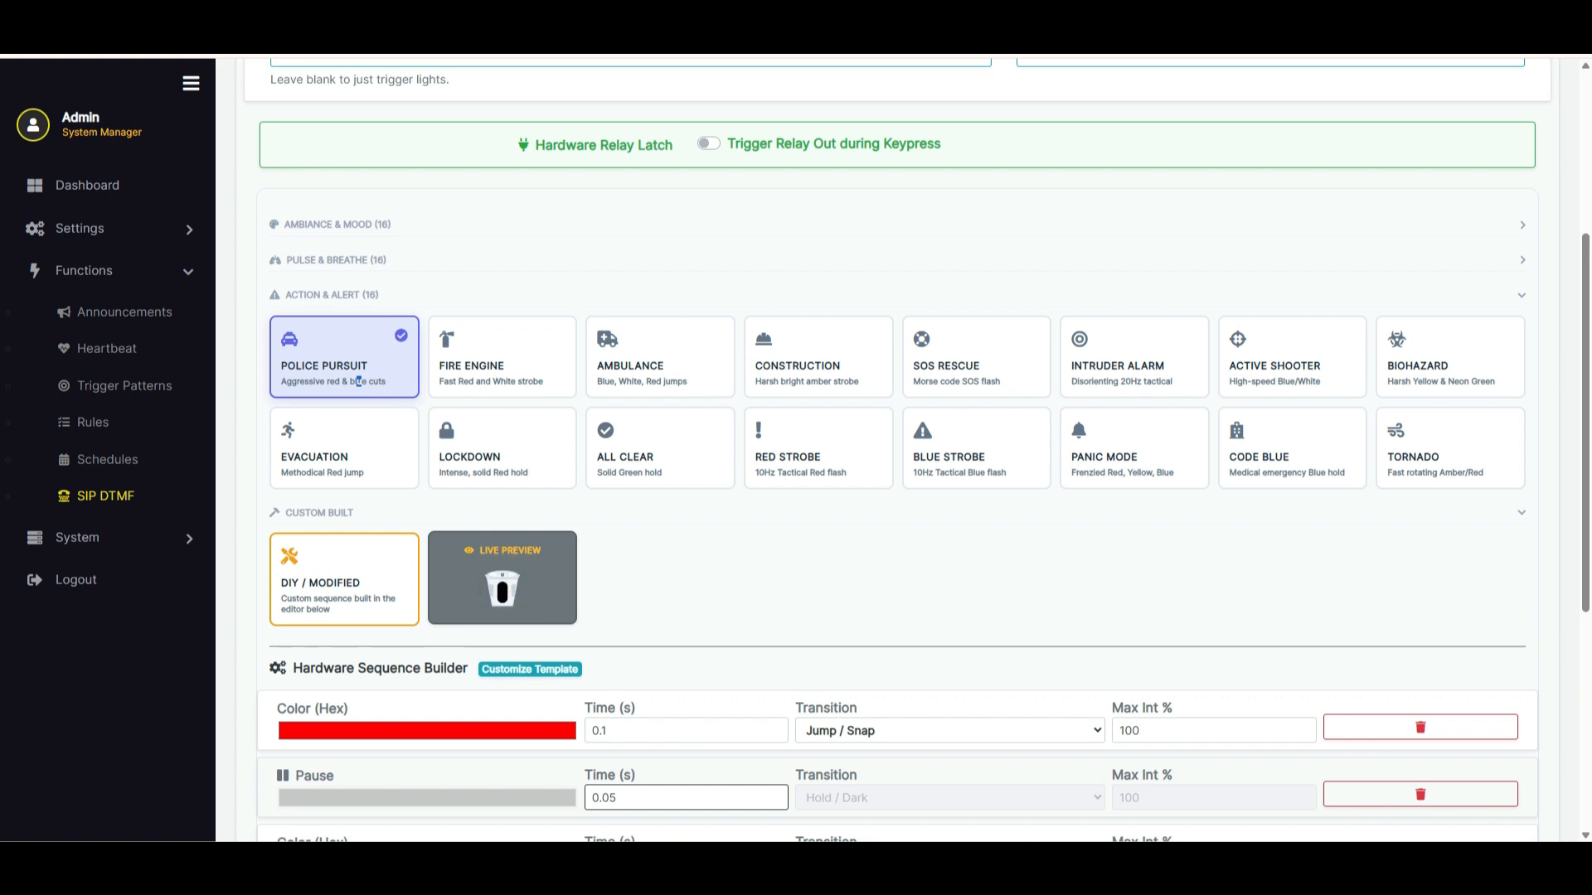
scroll(903, 452, up, 5)
click(571, 308)
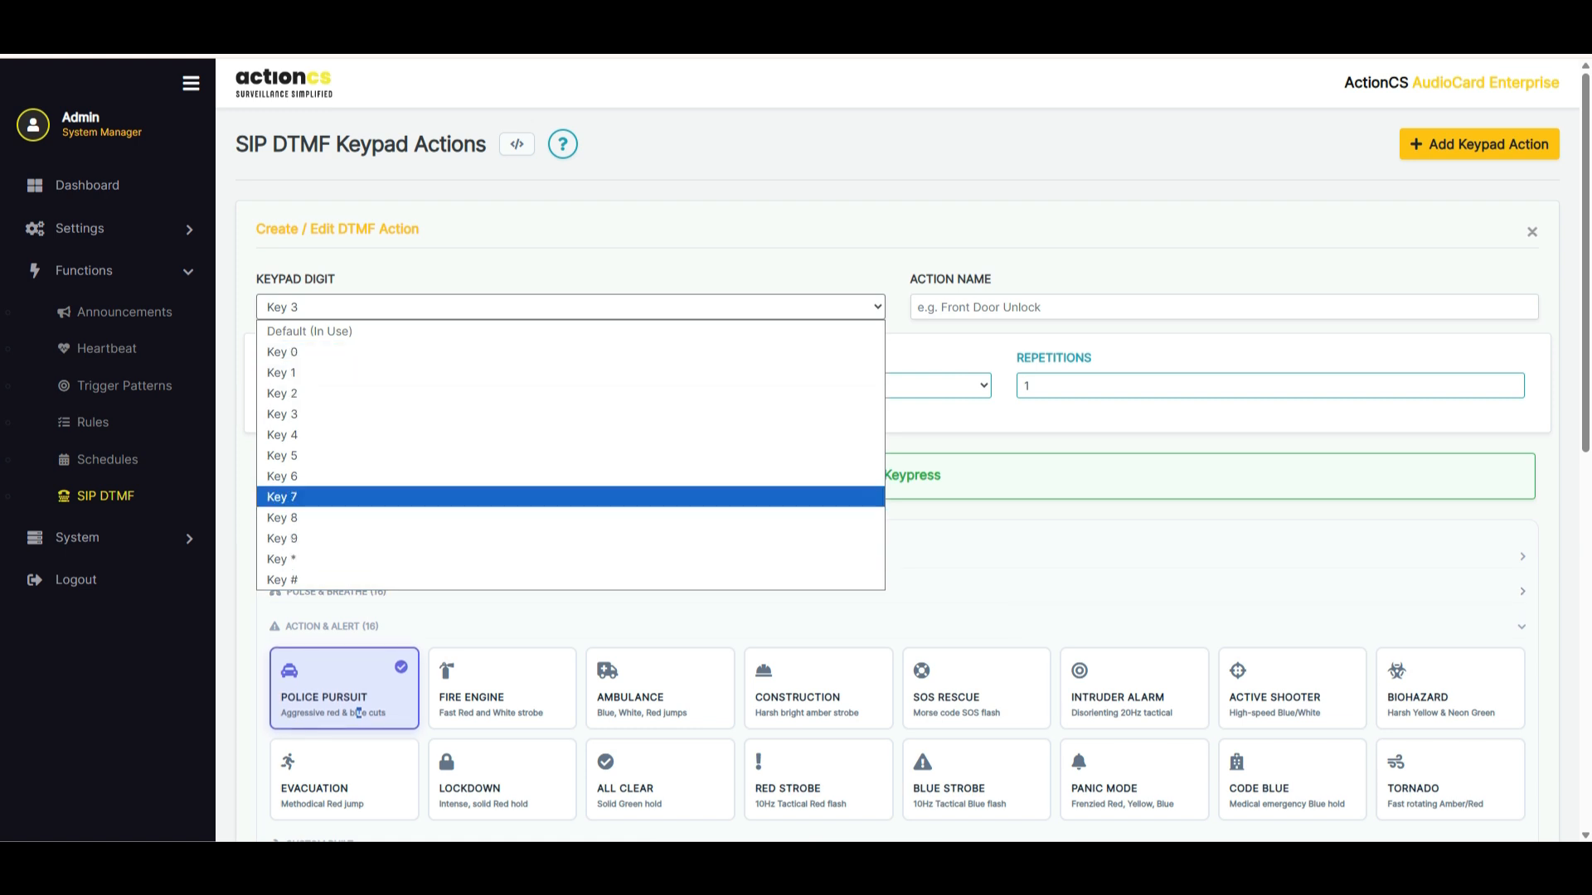
key(Escape)
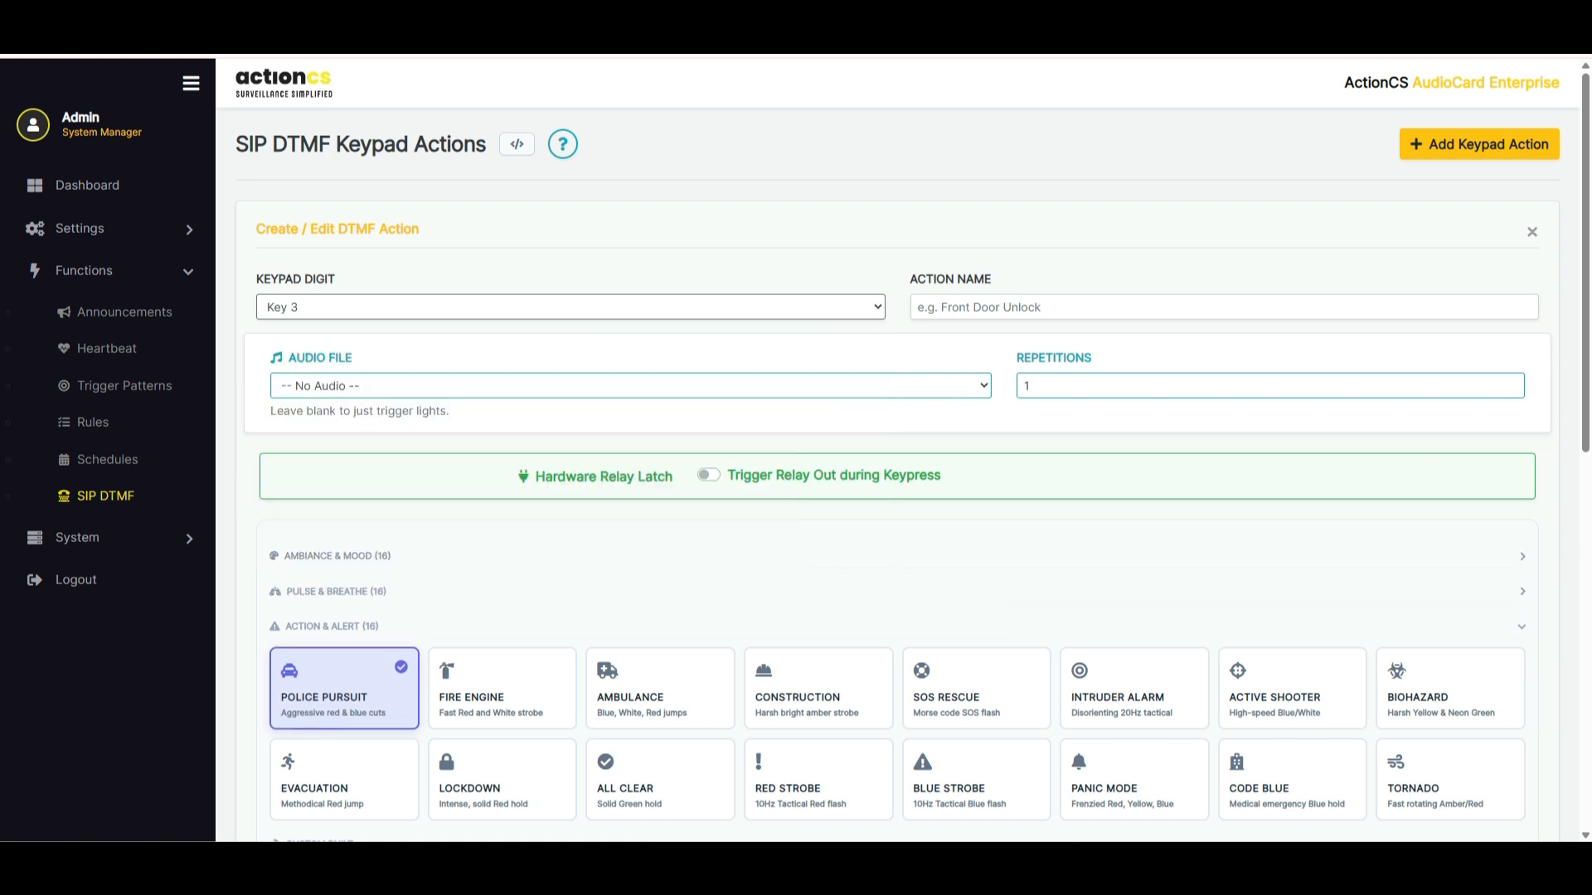
click(1532, 232)
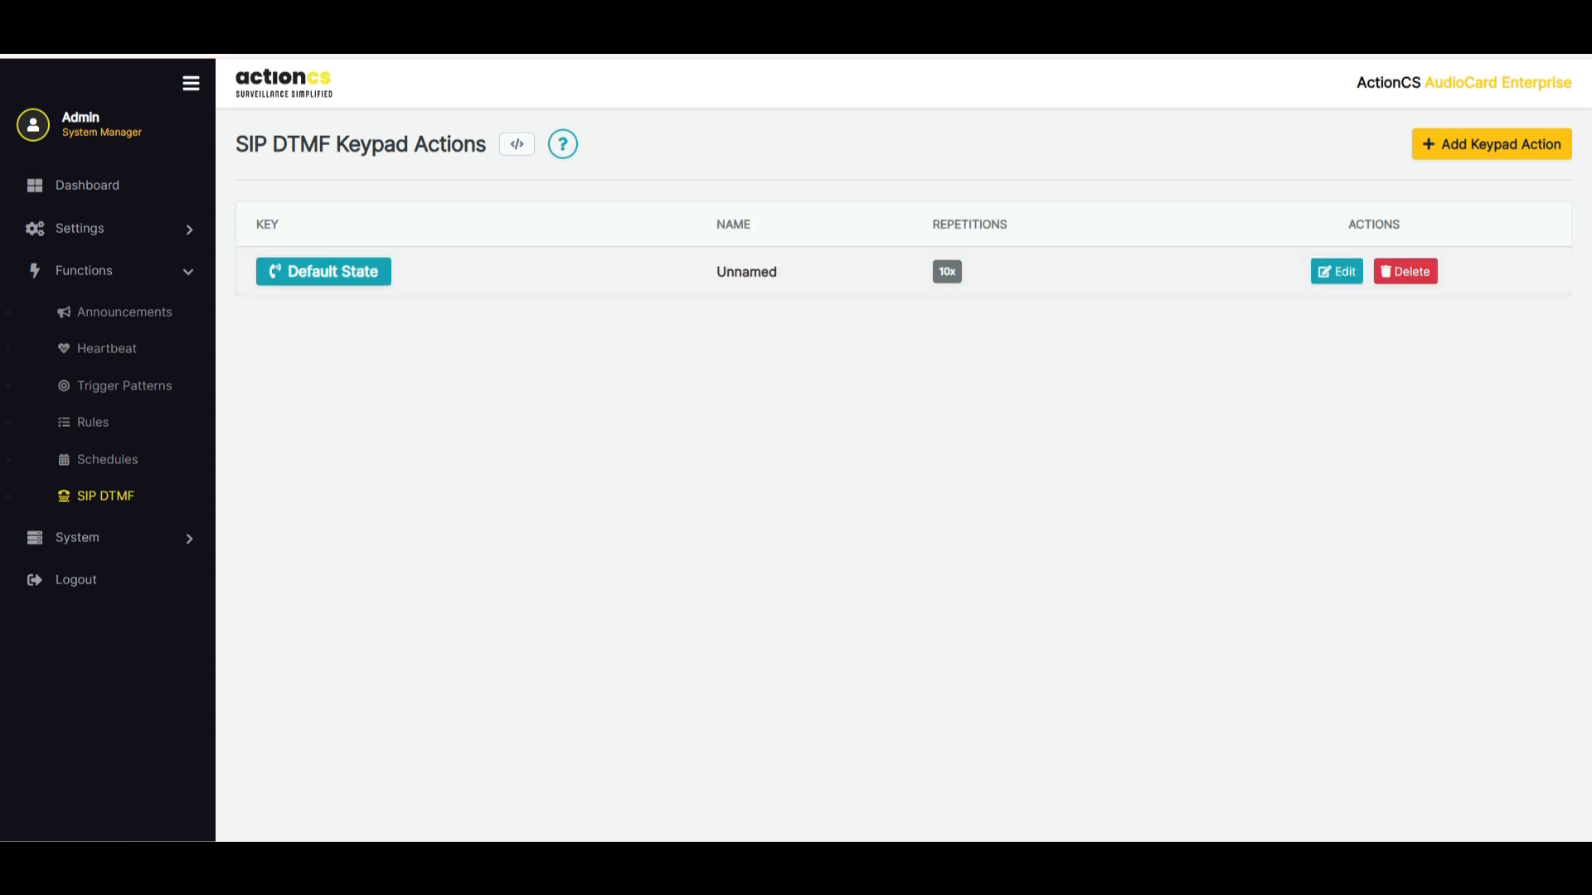
View the Firmware Update page and the Import/Export settings page in the System section
click(91, 538)
click(127, 578)
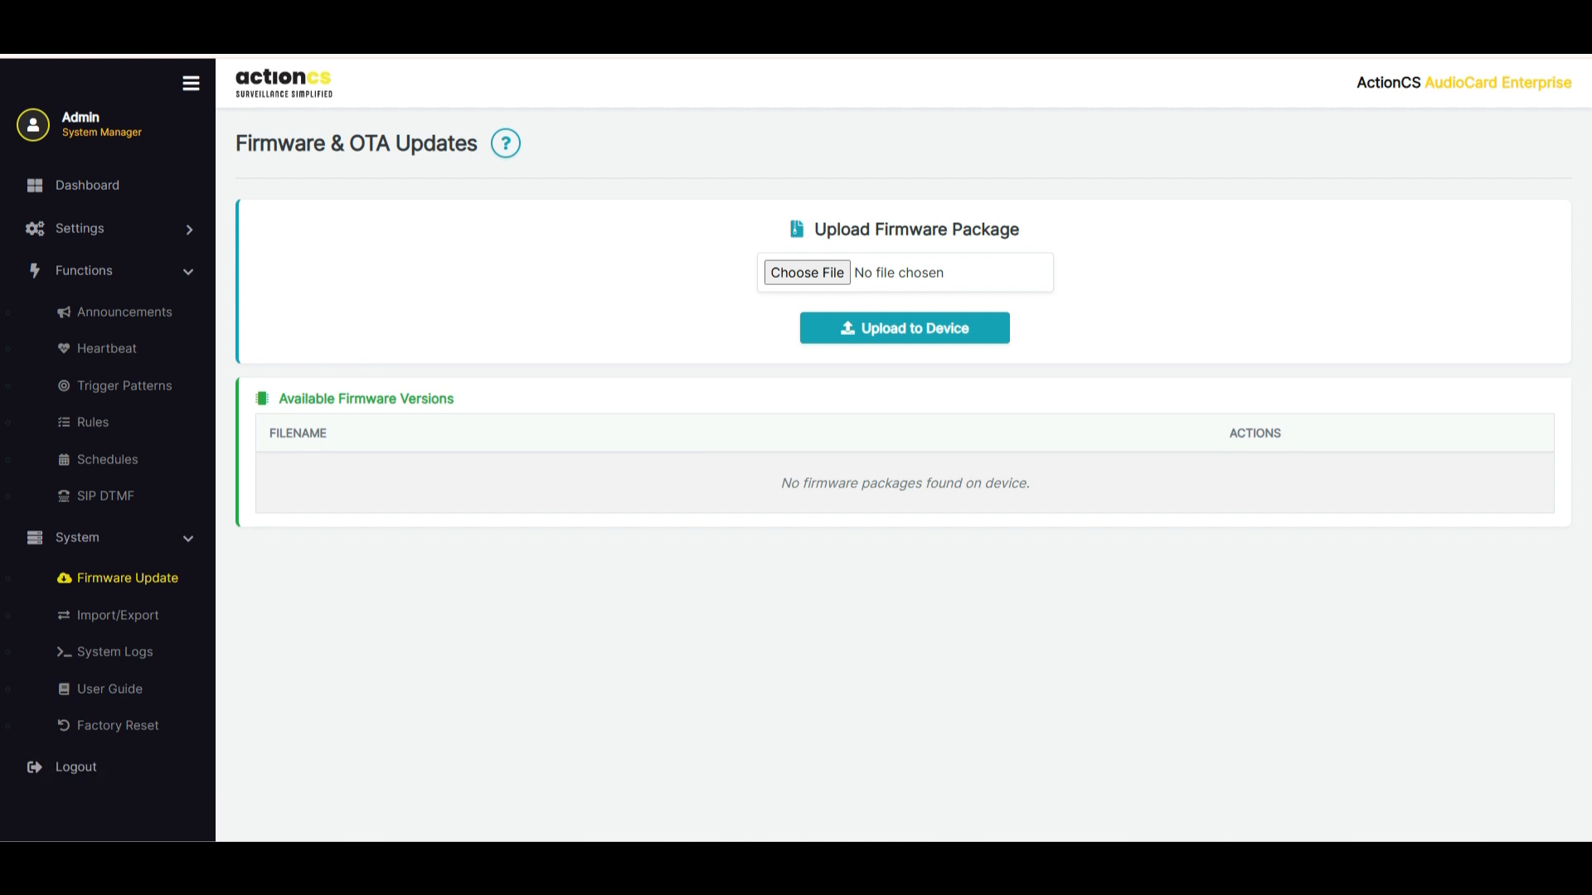
click(118, 616)
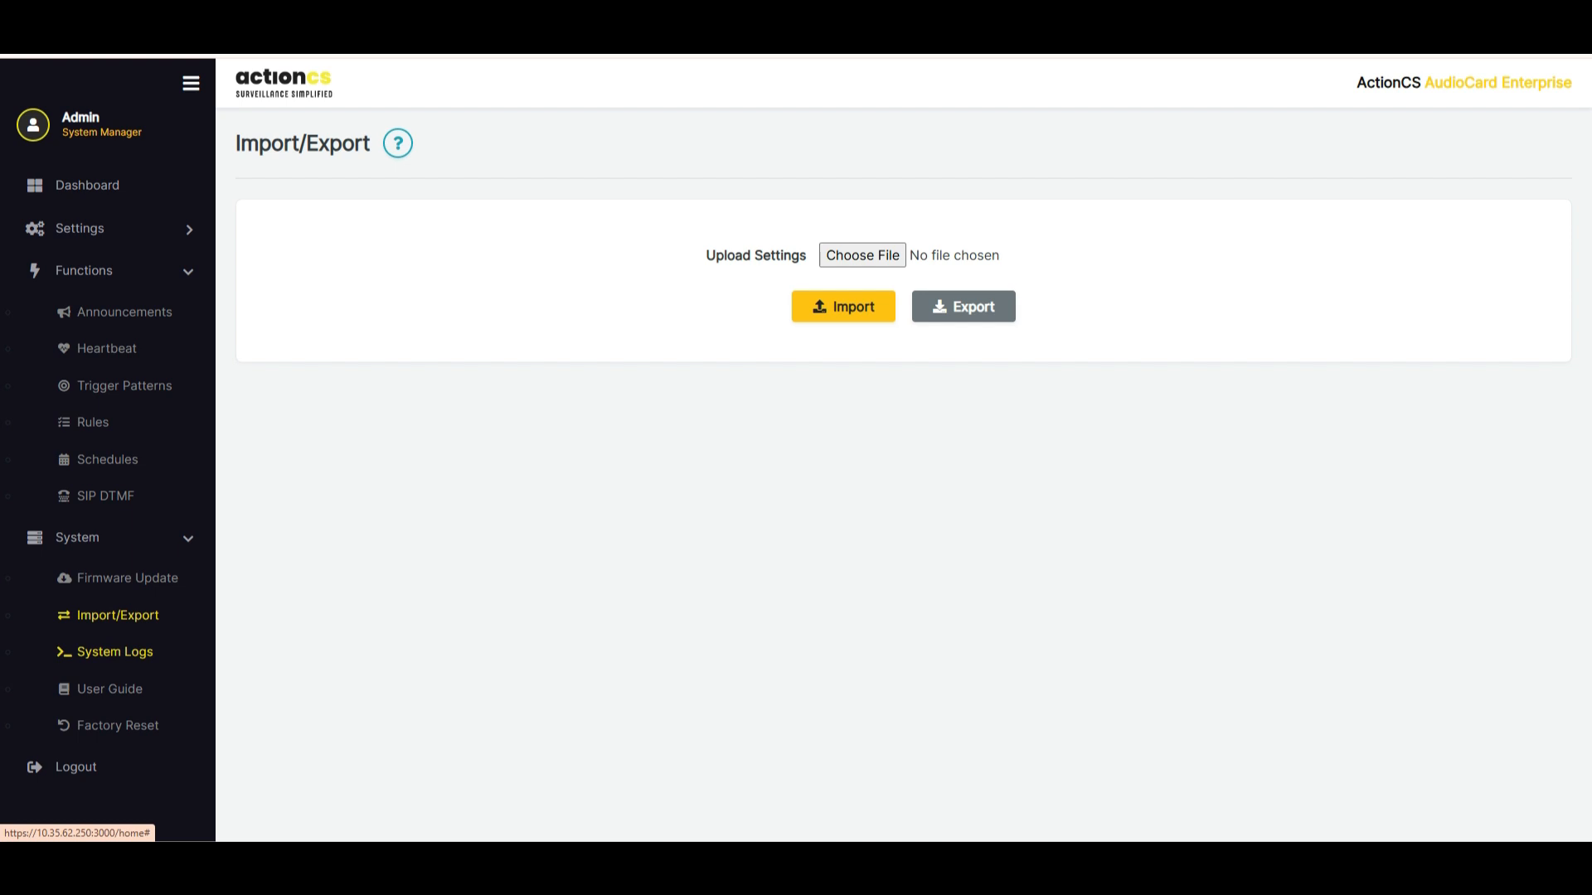
Run the logging engine in System Logs, try the Hardware & MTP and SIP / PBX filters, and turn logging off
click(115, 652)
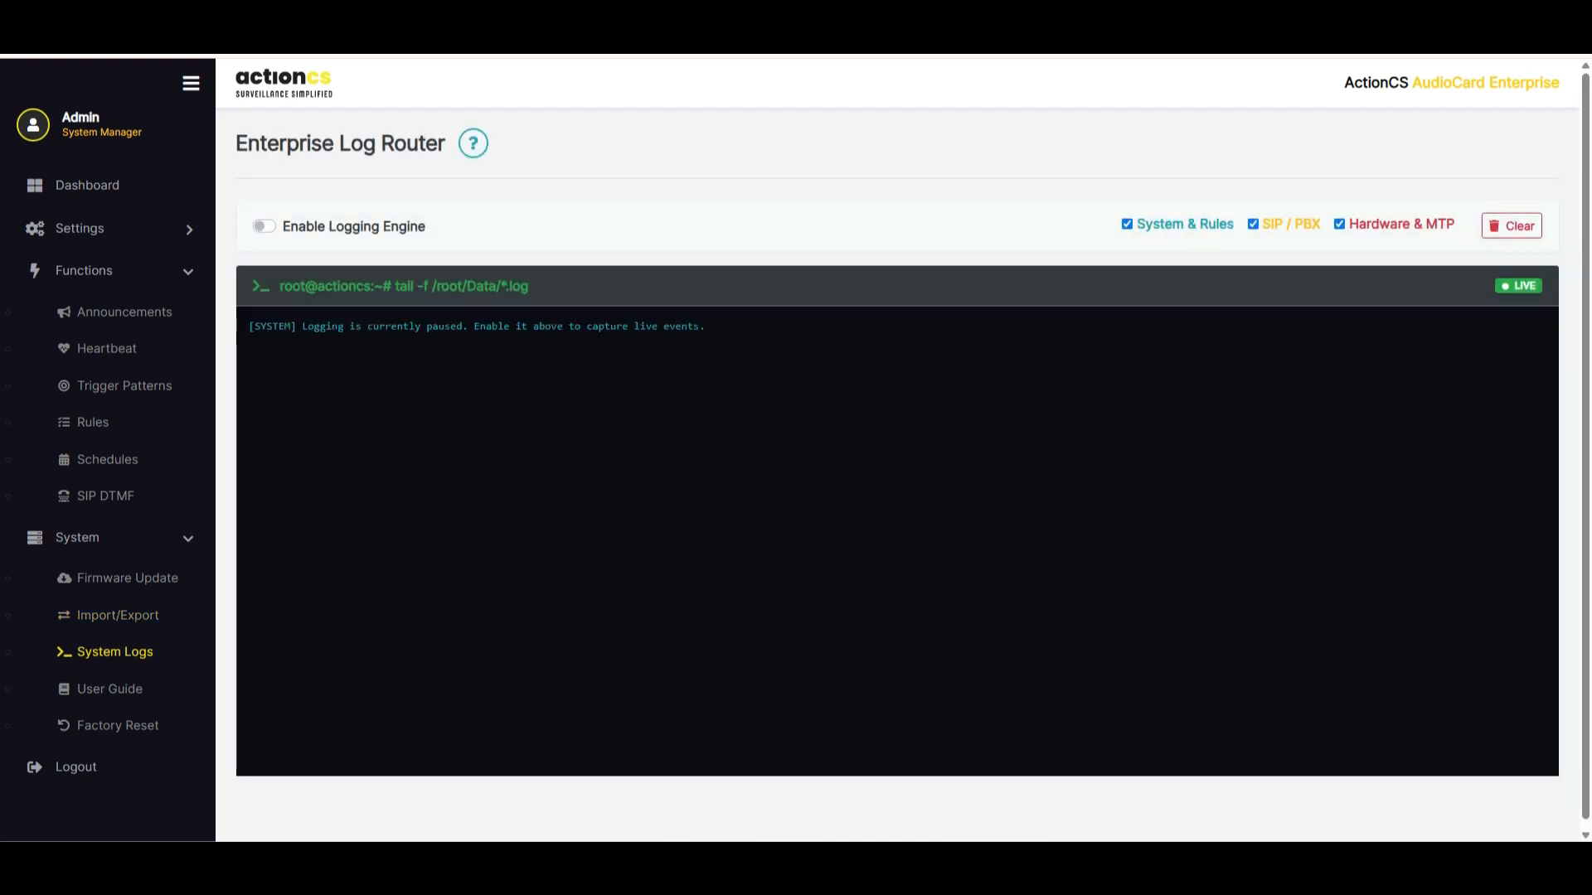
click(264, 227)
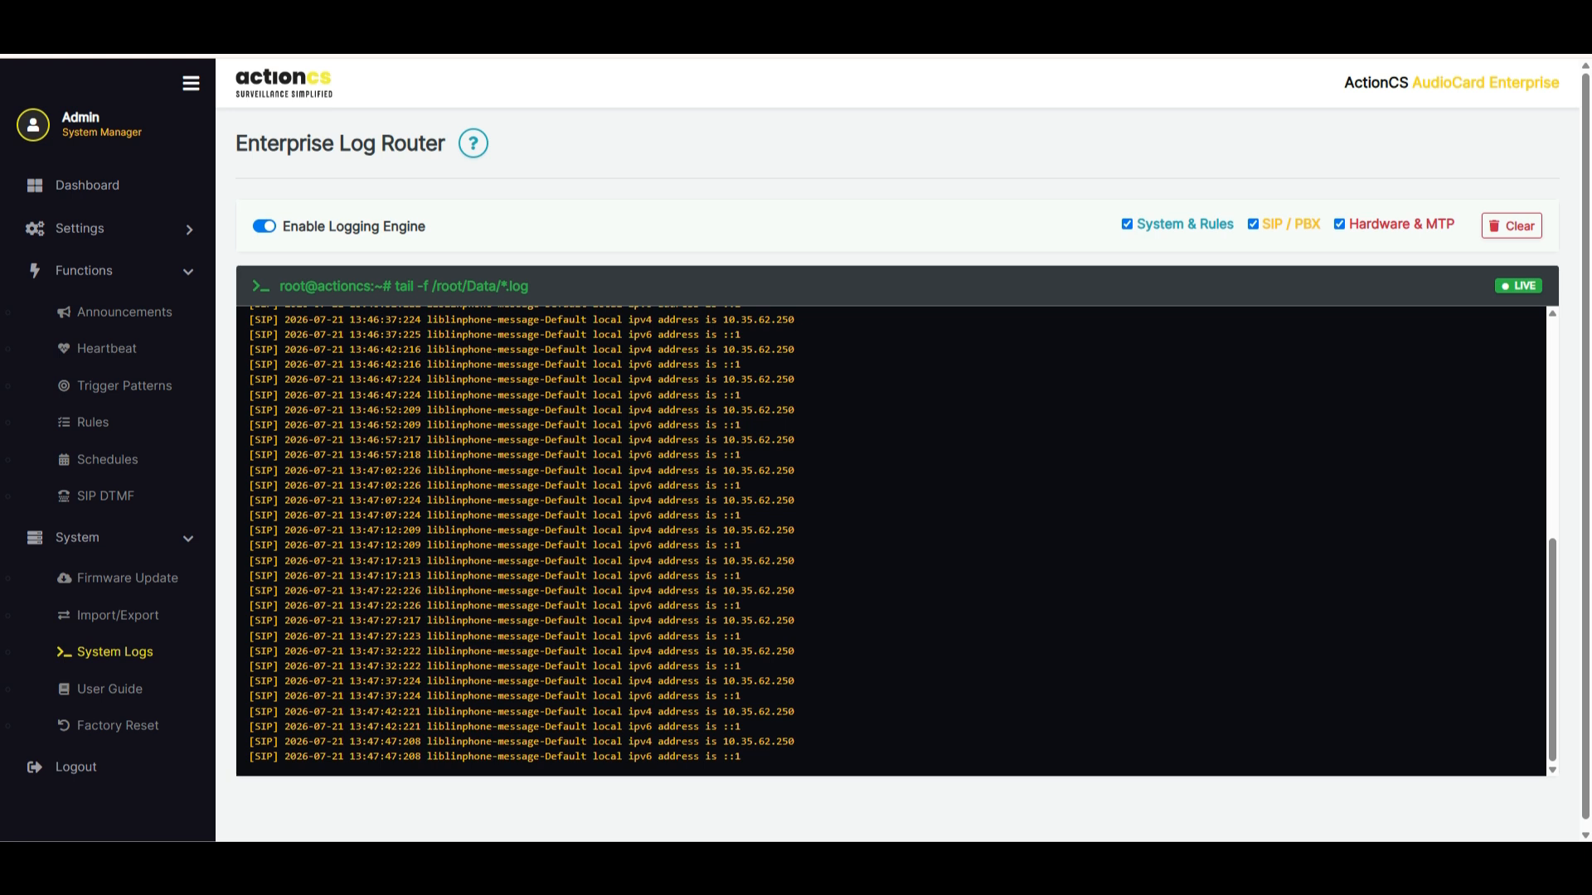
click(1339, 224)
click(1253, 224)
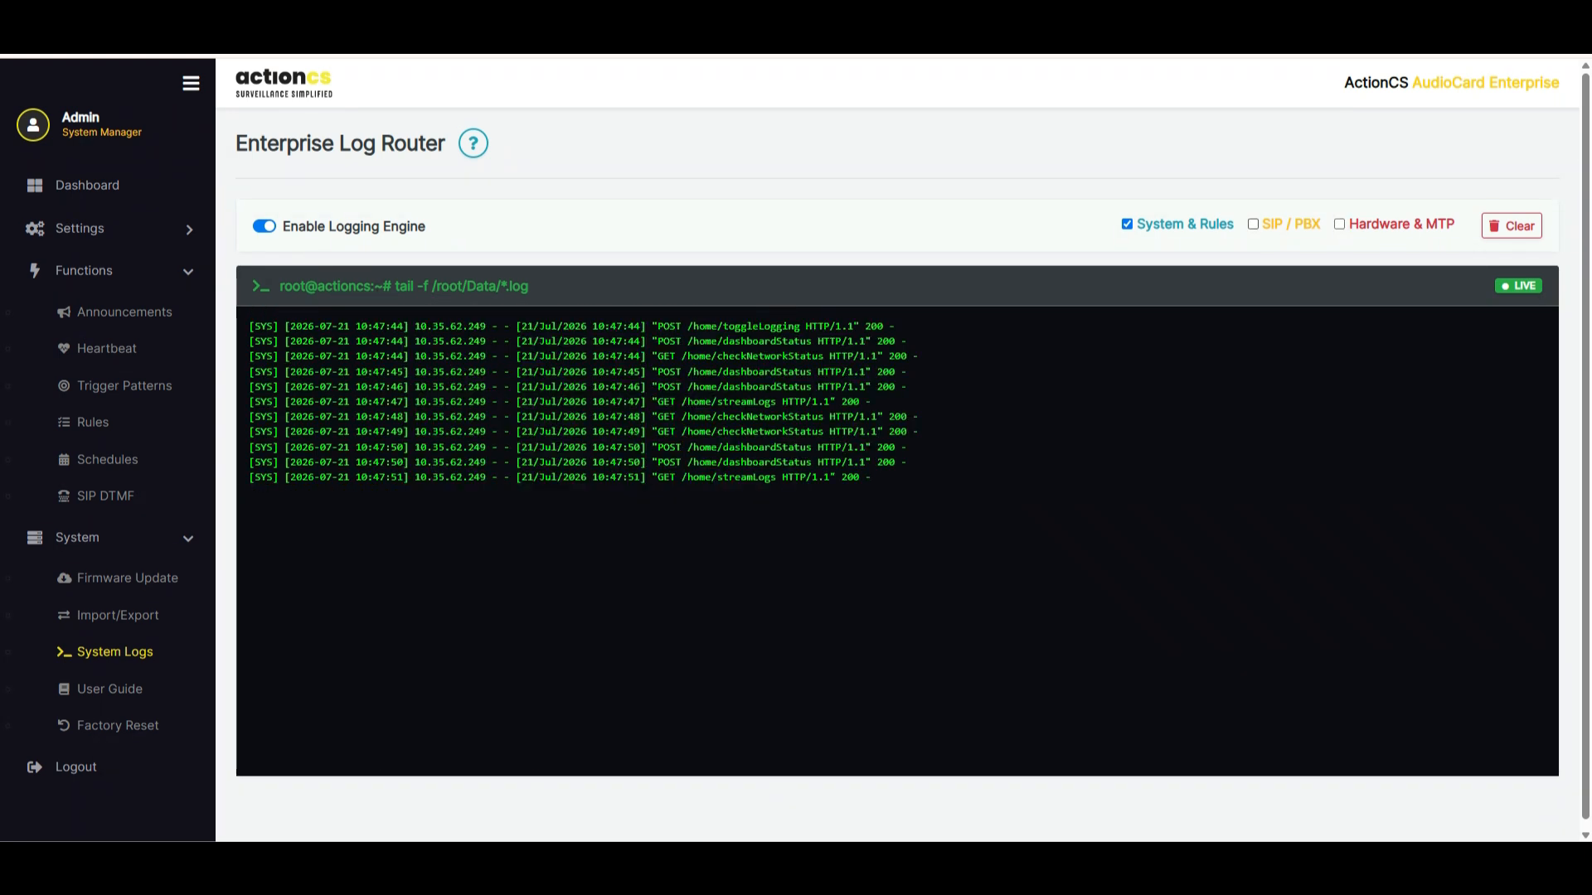
click(1253, 224)
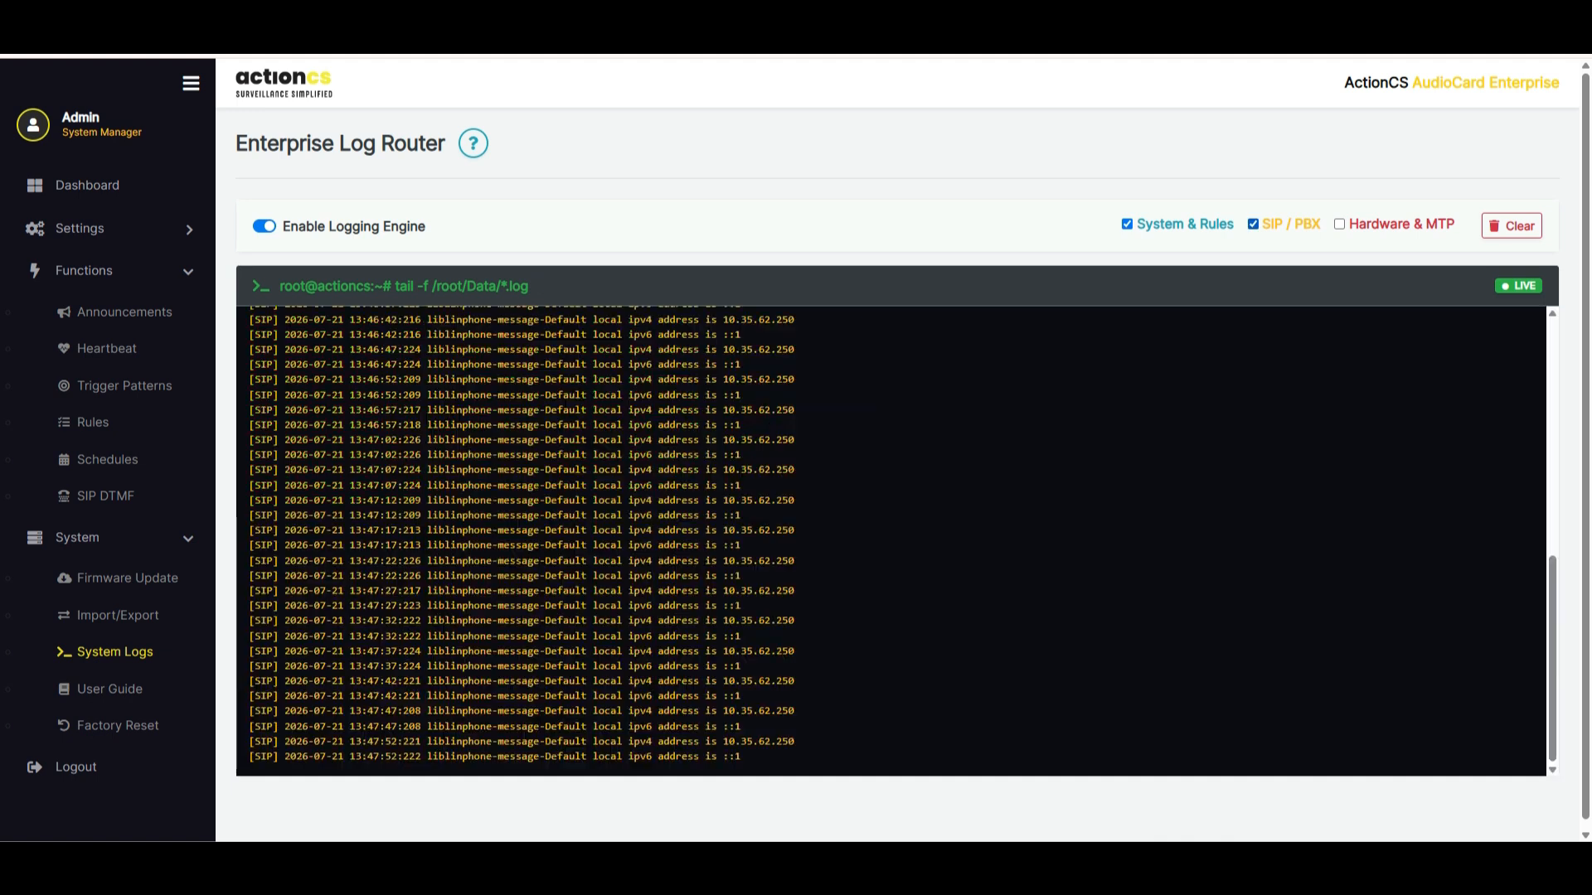
click(264, 227)
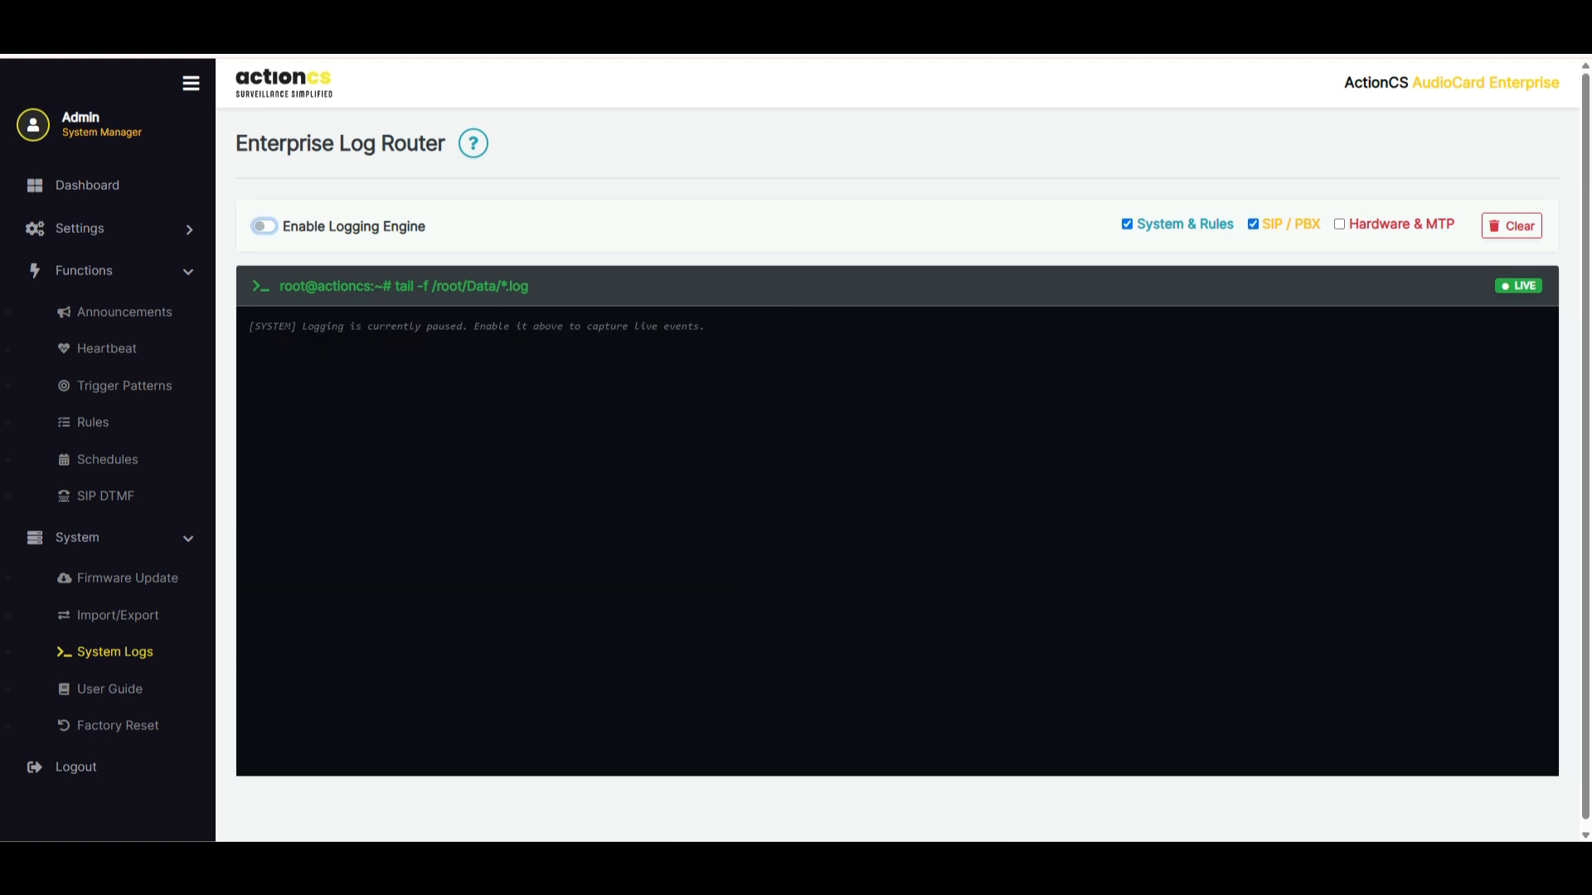
Browse the User Guide manual, including its Integrations section, and view the Factory Reset options
click(109, 689)
scroll(381, 403, down, 9)
scroll(381, 403, up, 8)
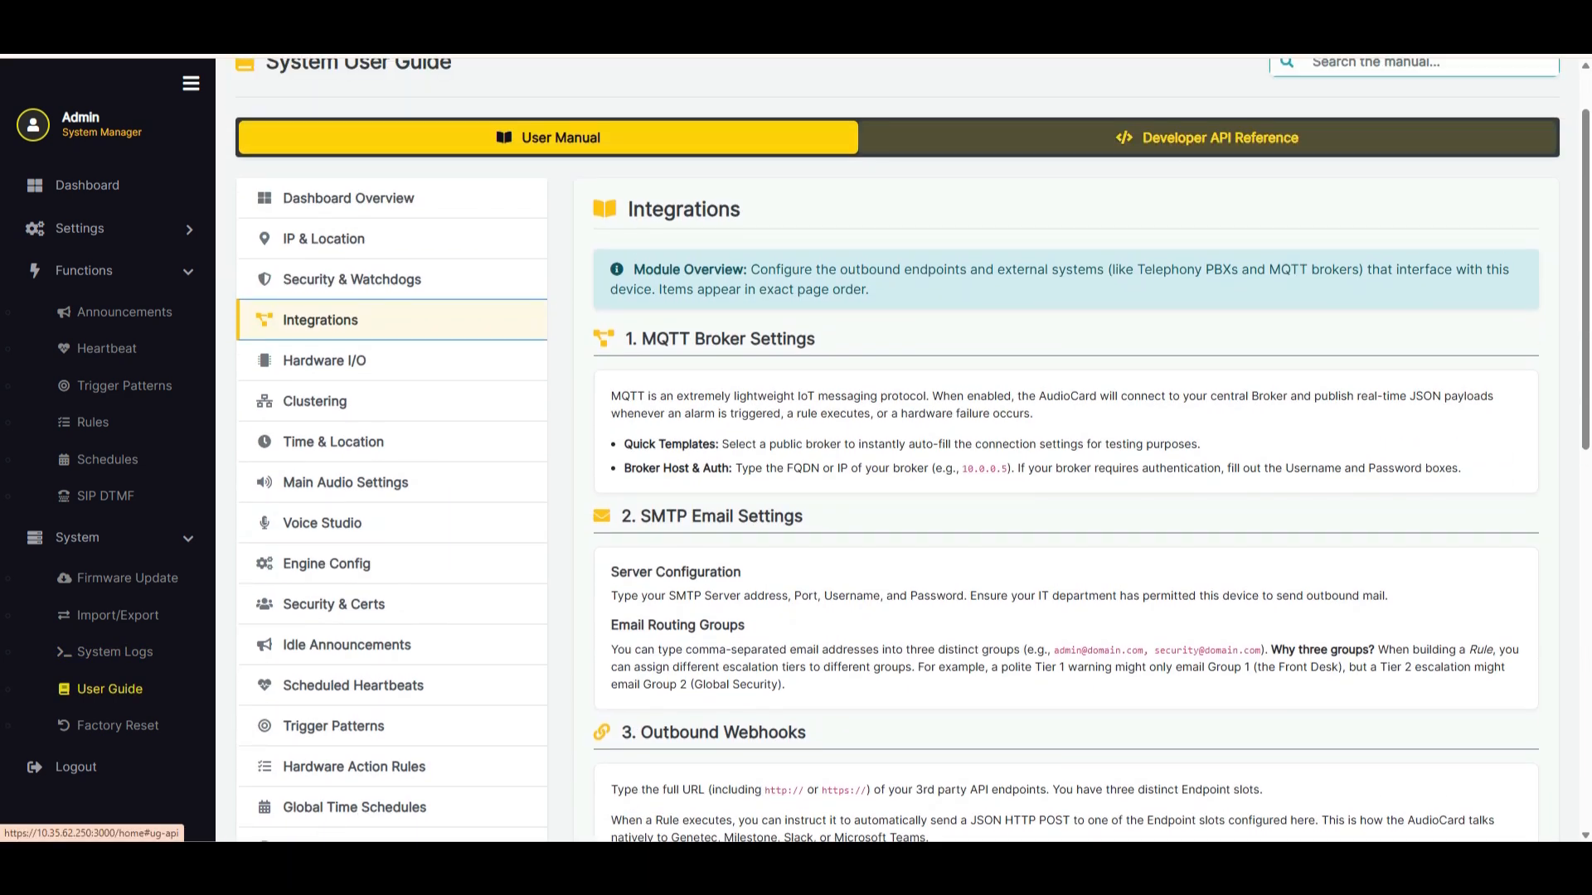
click(118, 725)
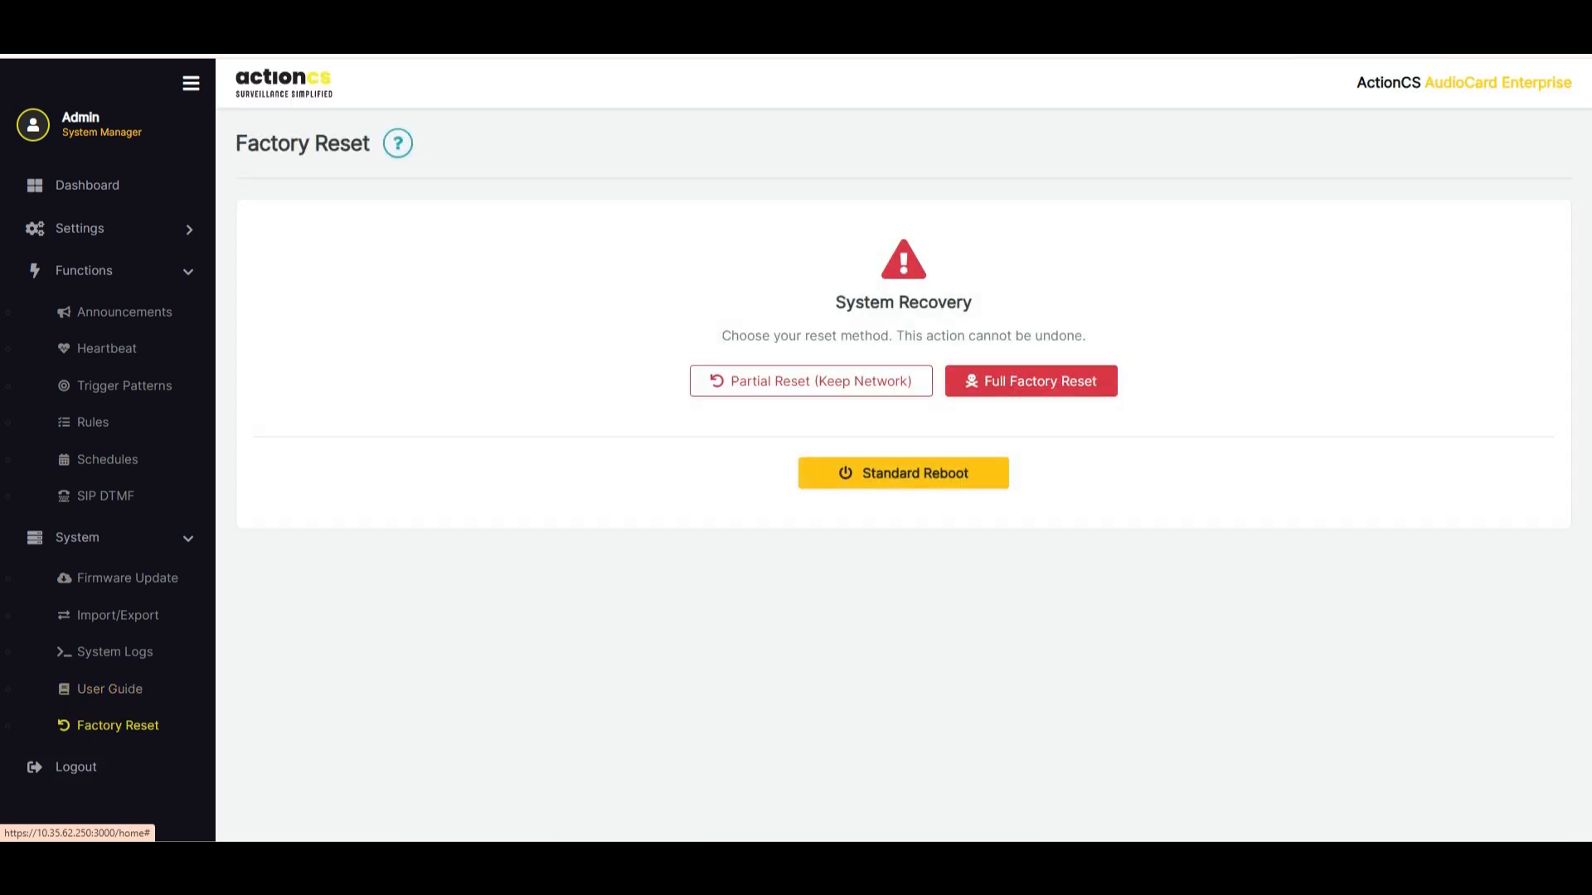